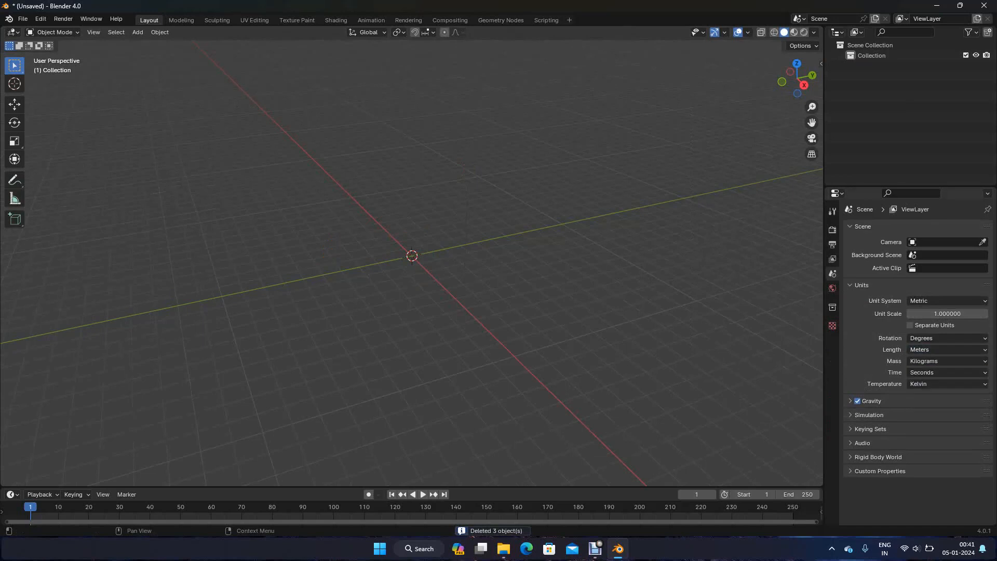
Save the empty scene to the Desktop as earth.blend
{"action": "key", "text": "ctrl+s"}
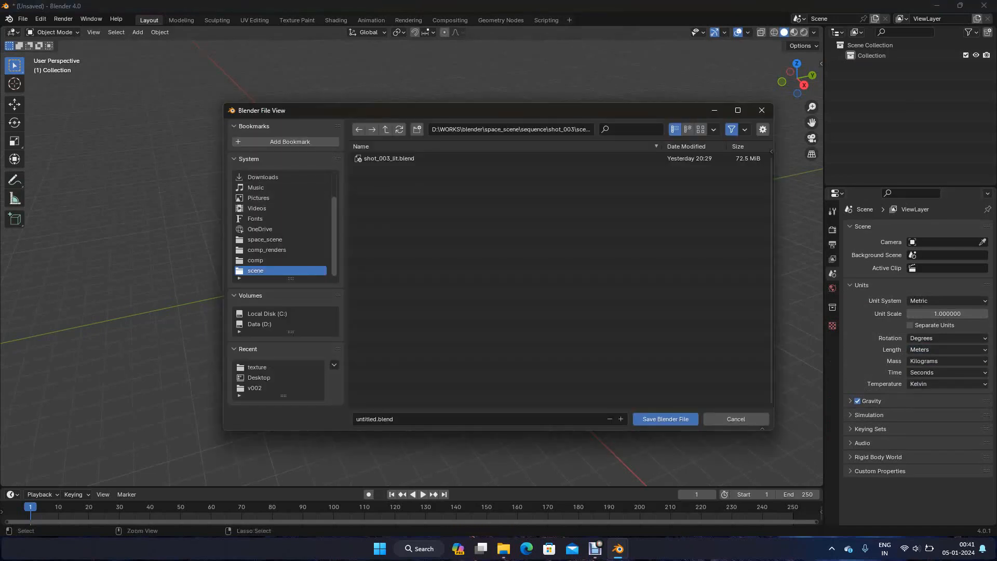
{"action": "scroll", "coordinate": [281, 209], "scroll_direction": "up", "scroll_amount": 3}
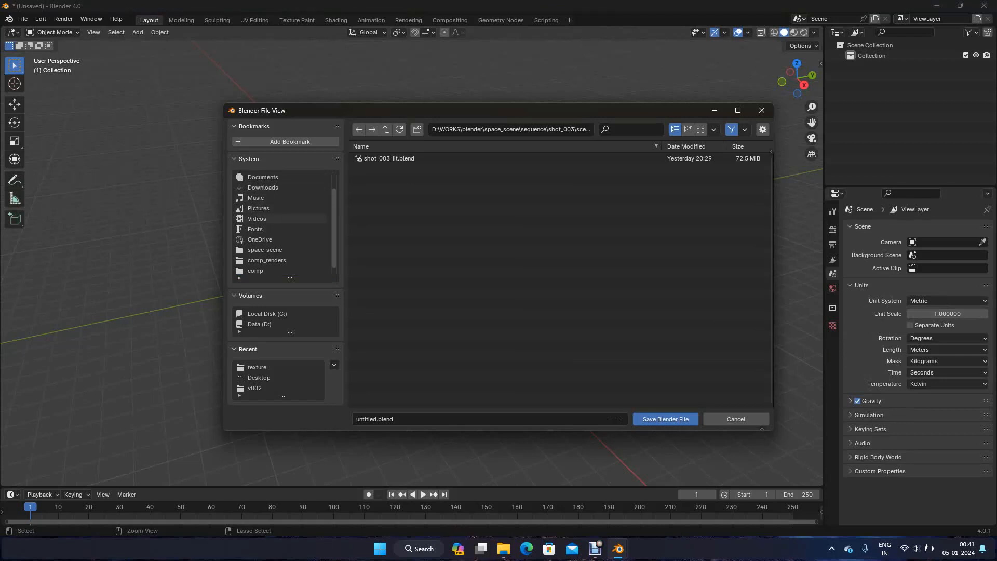
{"action": "left_click", "coordinate": [270, 188]}
{"action": "left_click", "coordinate": [394, 419]}
{"action": "type", "text": "earth"}
{"action": "key", "text": "Return"}
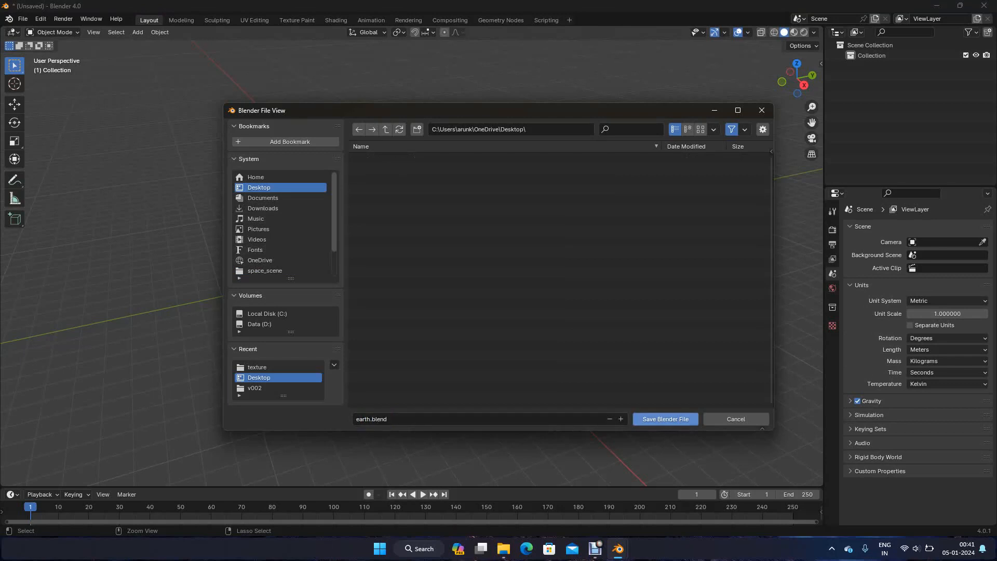
{"action": "left_click", "coordinate": [665, 419]}
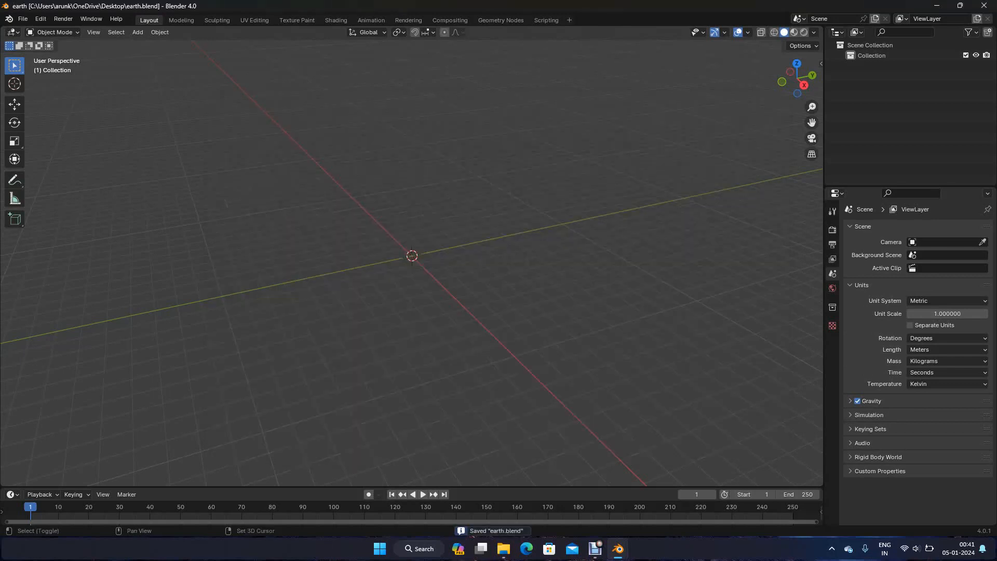
Add a UV sphere at the world origin with 12 segments and 8 rings
{"action": "key", "text": "shift+a"}
{"action": "mouse_move", "coordinate": [394, 299]}
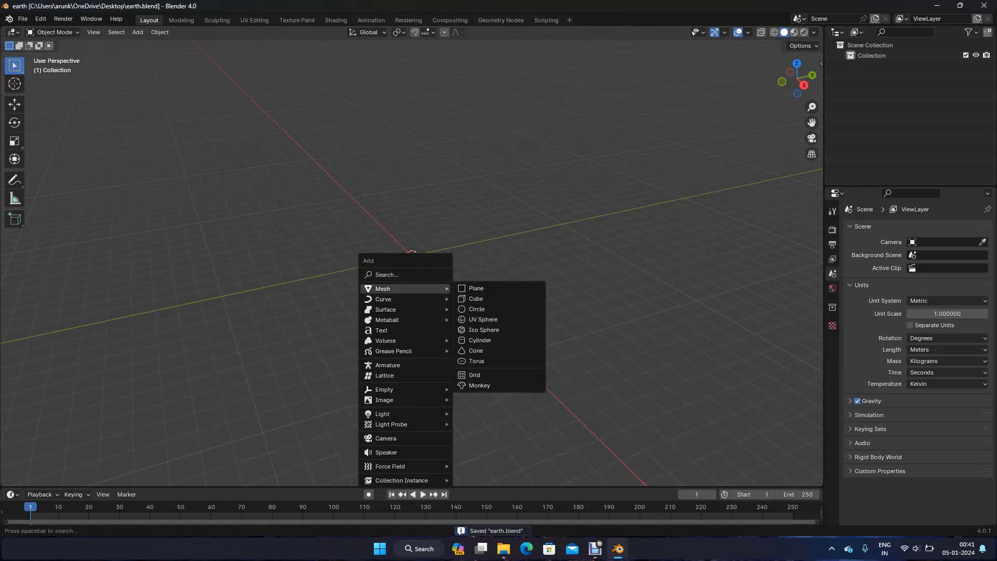
{"action": "left_click", "coordinate": [482, 320]}
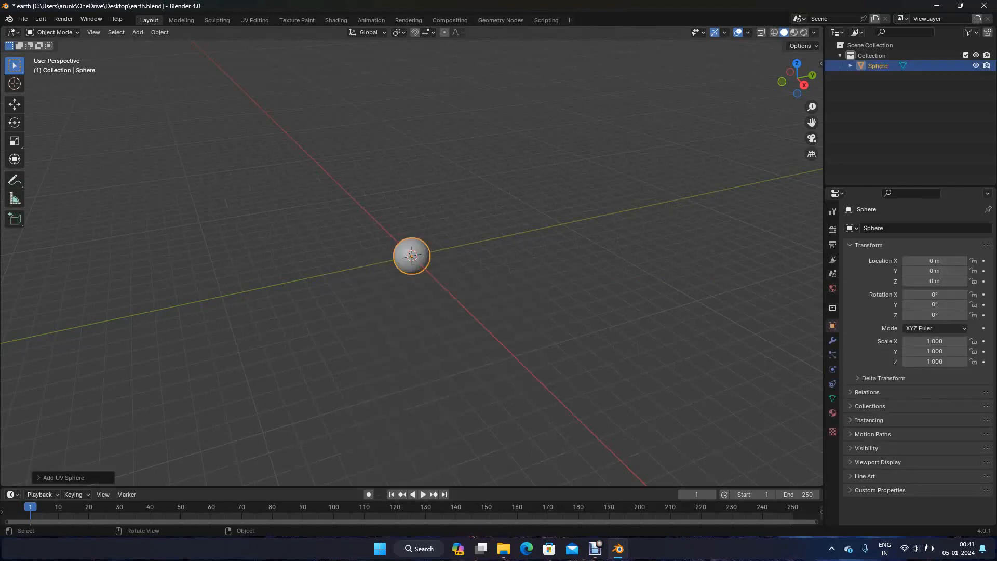
{"action": "scroll", "coordinate": [412, 255], "scroll_direction": "up", "scroll_amount": 8}
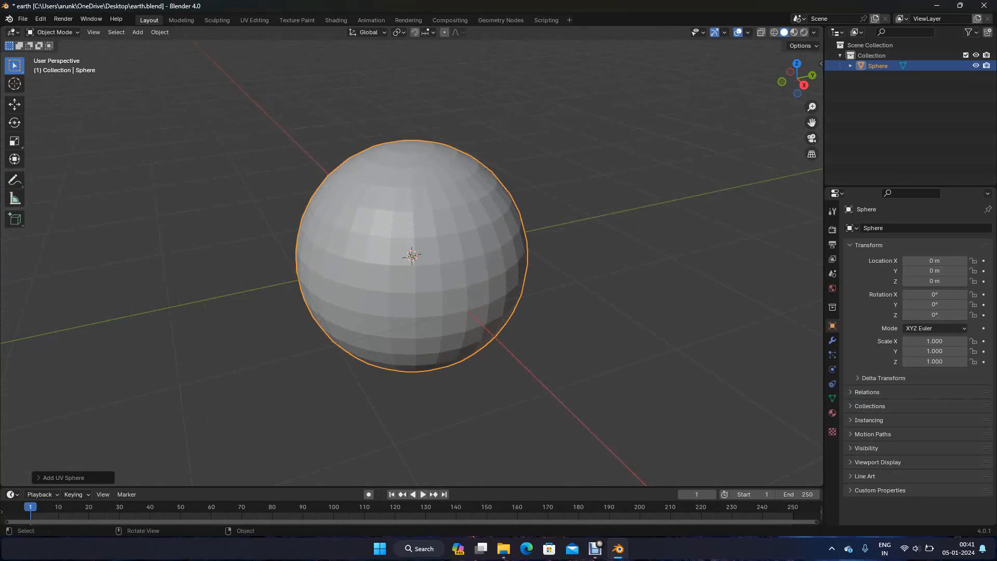
{"action": "left_click", "coordinate": [62, 478]}
{"action": "left_click", "coordinate": [133, 364]}
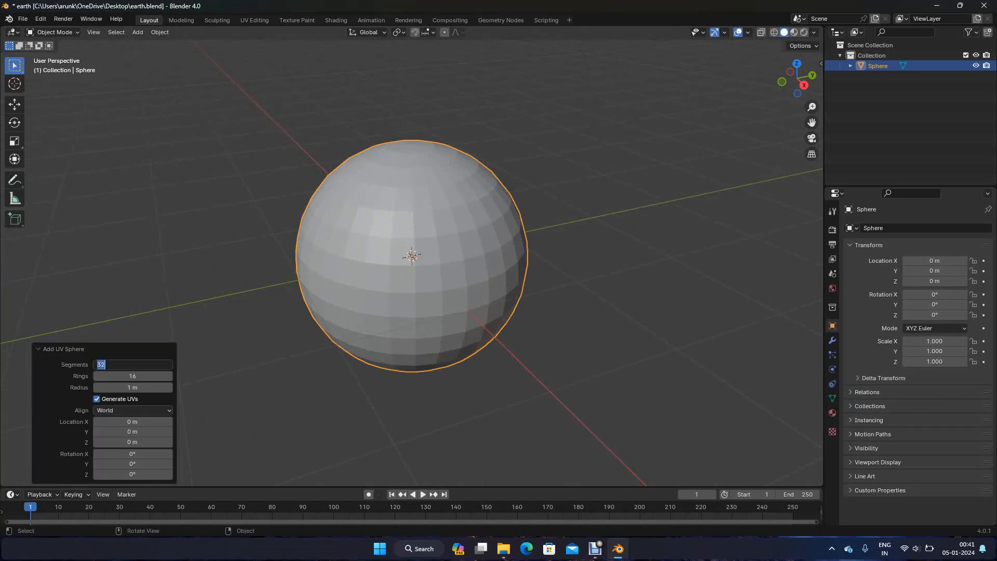
{"action": "type", "text": "12"}
{"action": "key", "text": "Tab"}
{"action": "type", "text": "8"}
{"action": "key", "text": "Return"}
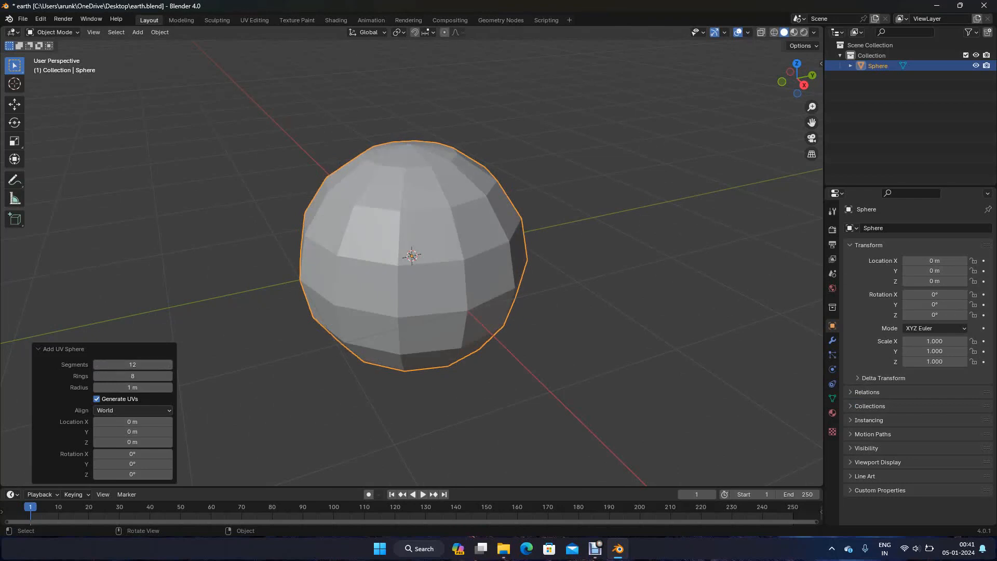
Set the sphere's X, Y and Z dimensions to 1270 m
{"action": "key", "text": "alt+a"}
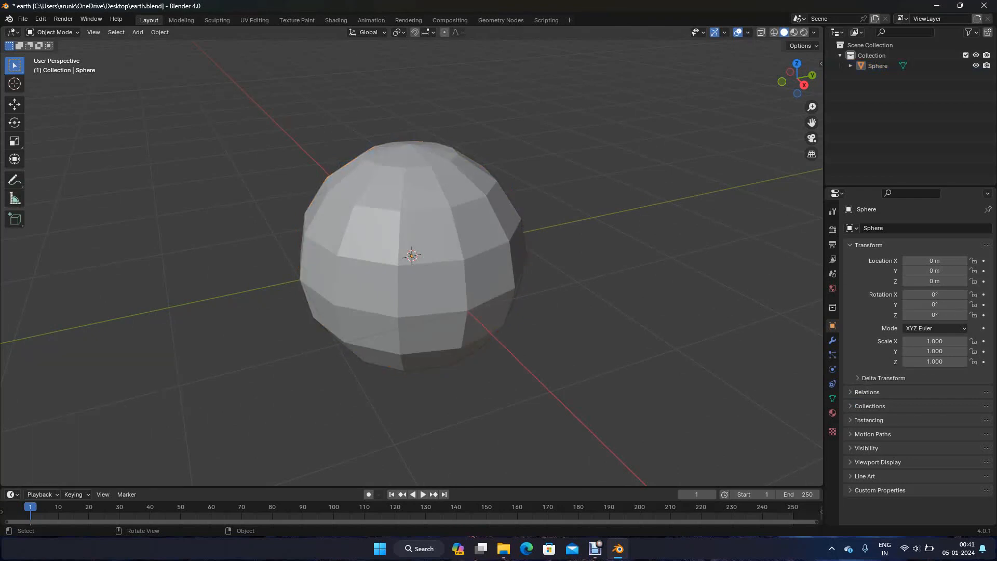
{"action": "key", "text": "a"}
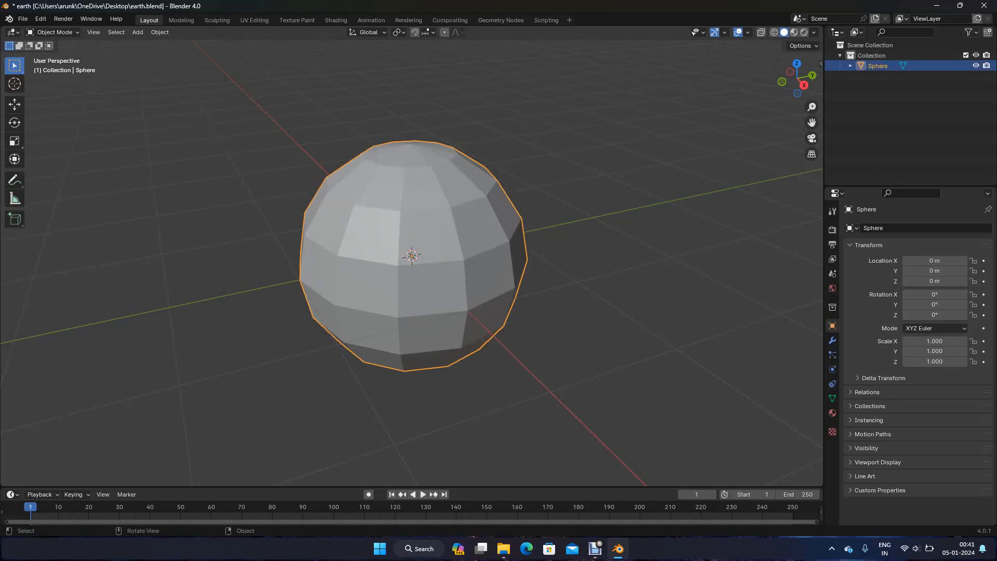
{"action": "key", "text": "n"}
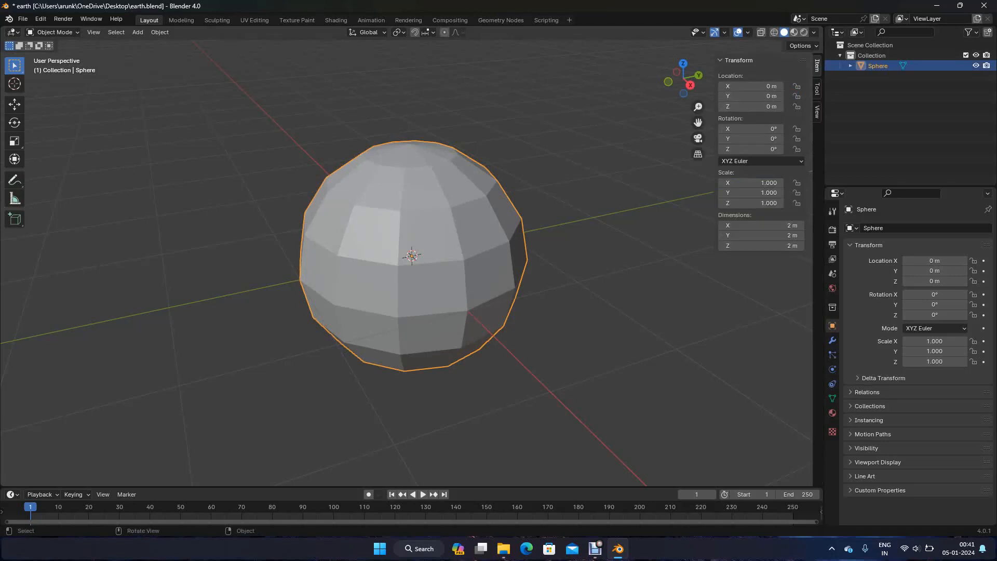
{"action": "left_click", "coordinate": [761, 226]}
{"action": "type", "text": "12"}
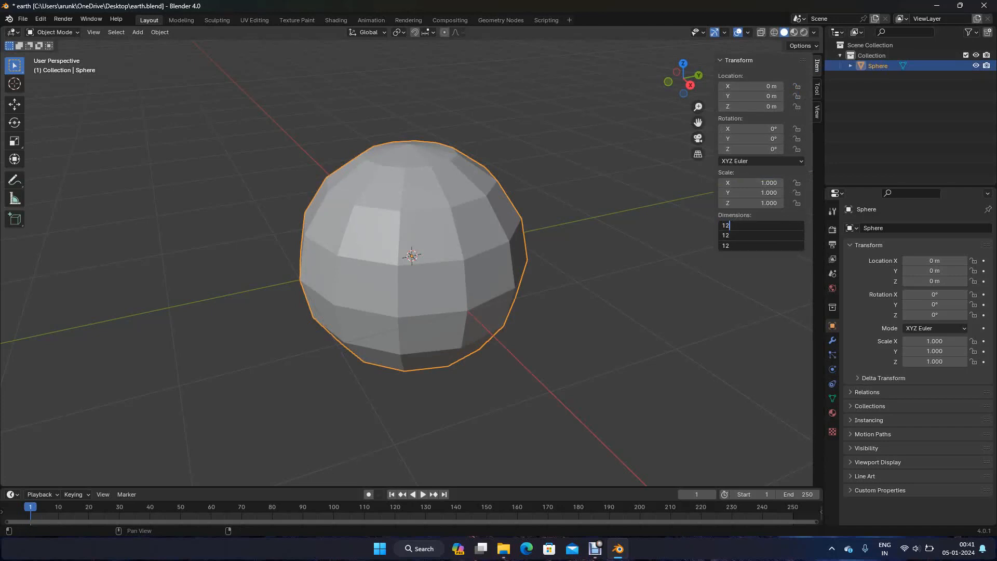
{"action": "type", "text": "70"}
{"action": "key", "text": "Return"}
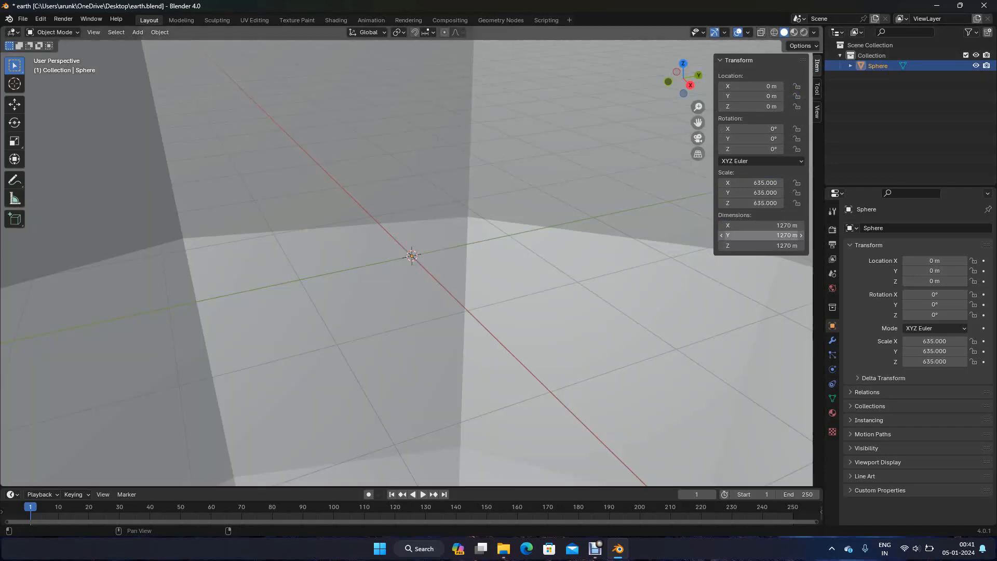
{"action": "scroll", "coordinate": [406, 263], "scroll_direction": "down", "scroll_amount": 15}
{"action": "scroll", "coordinate": [412, 256], "scroll_direction": "down", "scroll_amount": 15}
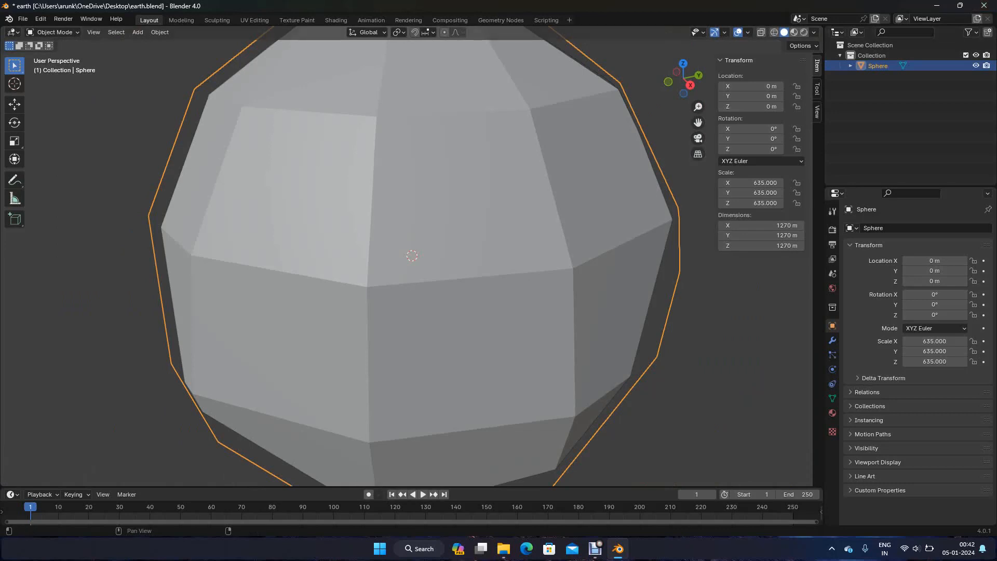
Set the 3D view's clip start to 10 m and clip end to 10000 m
{"action": "left_click", "coordinate": [817, 111]}
{"action": "left_click", "coordinate": [779, 88]}
{"action": "type", "text": "10"}
{"action": "key", "text": "Tab"}
{"action": "type", "text": "10000"}
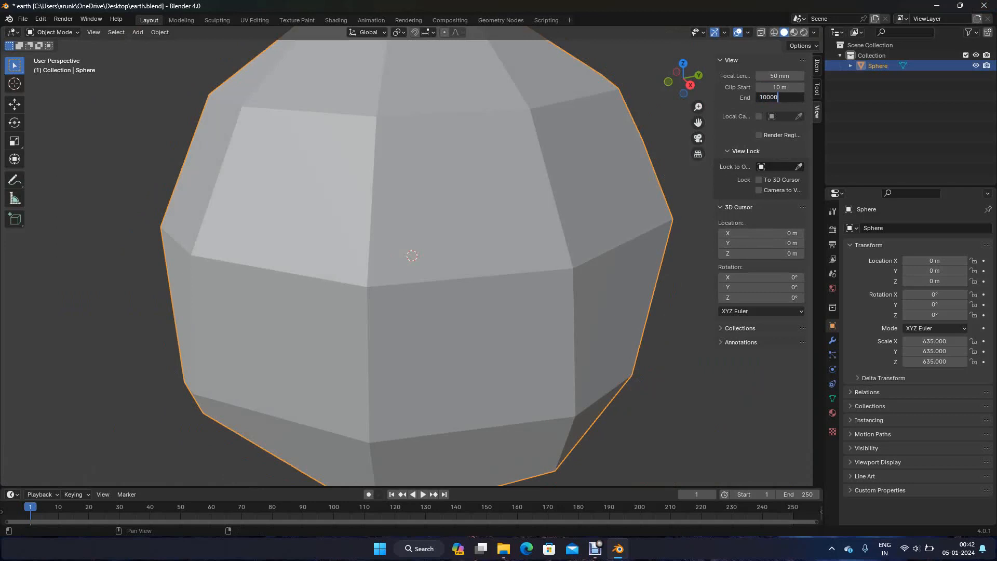
{"action": "key", "text": "Return"}
{"action": "scroll", "coordinate": [407, 257], "scroll_direction": "down", "scroll_amount": 4}
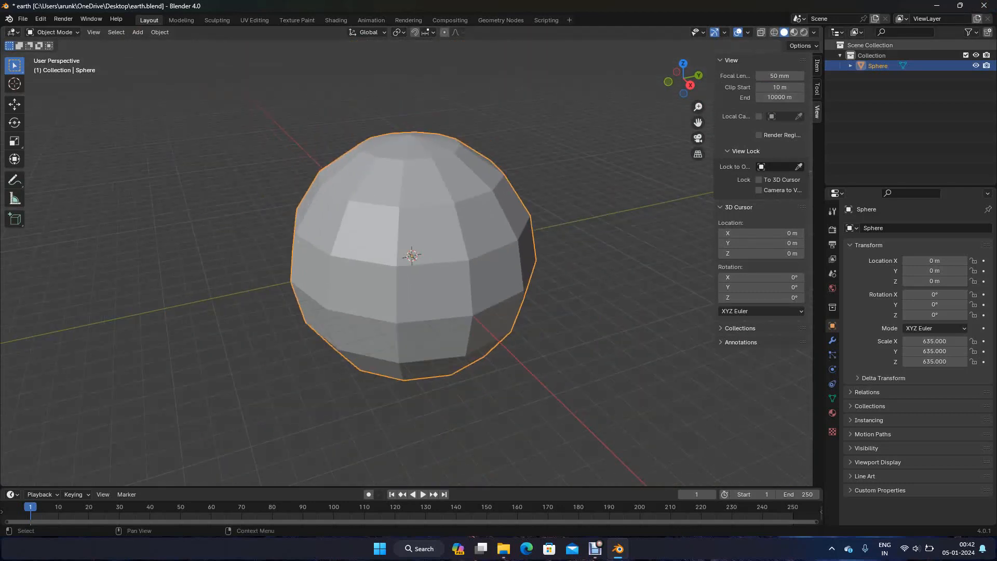
Rename the sphere object to earth
{"action": "double_click", "coordinate": [878, 66]}
{"action": "type", "text": "earth"}
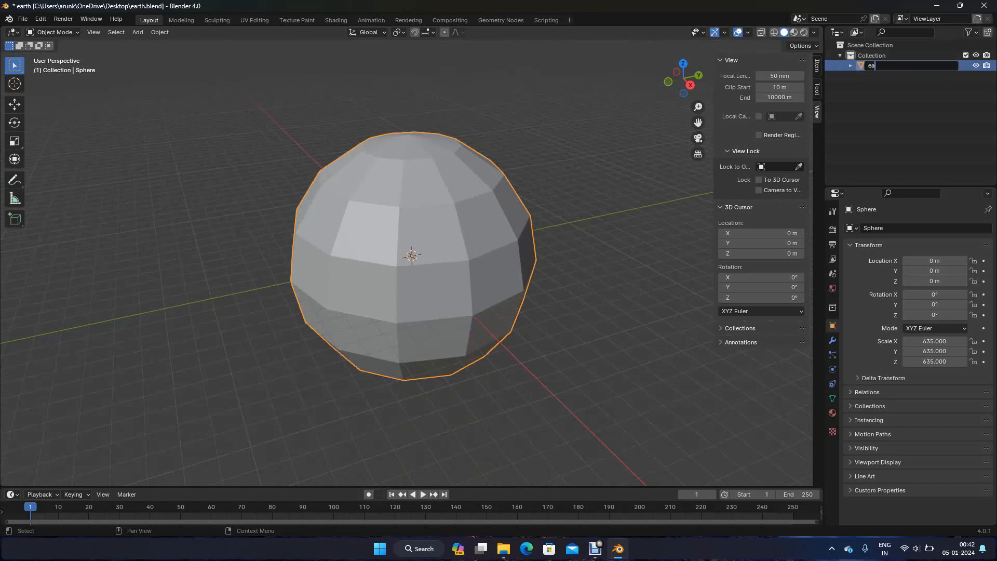
{"action": "key", "text": "Return"}
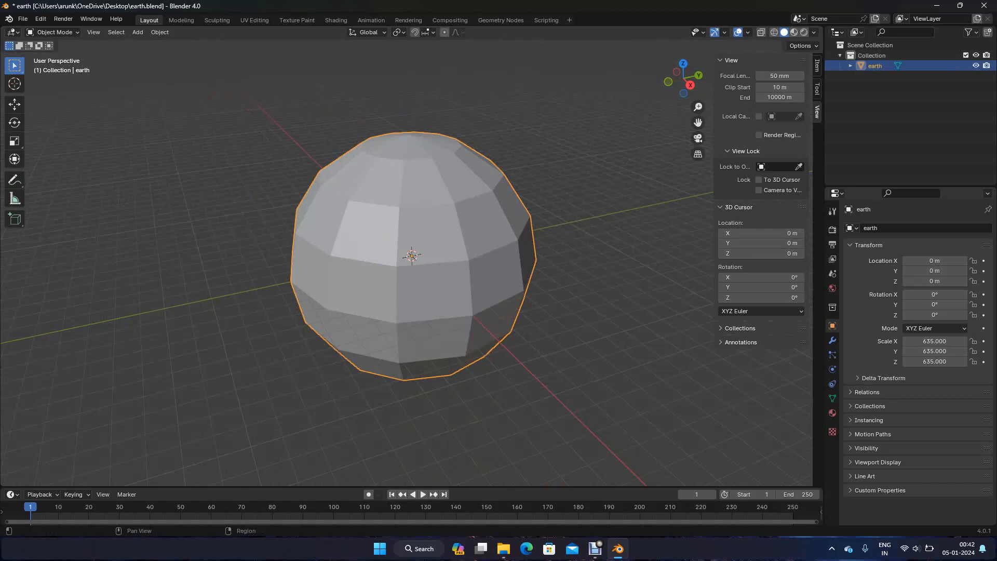
Switch the render engine to Cycles with the Experimental feature set and GPU Compute as the device
{"action": "left_click", "coordinate": [832, 229]}
{"action": "left_click", "coordinate": [919, 228]}
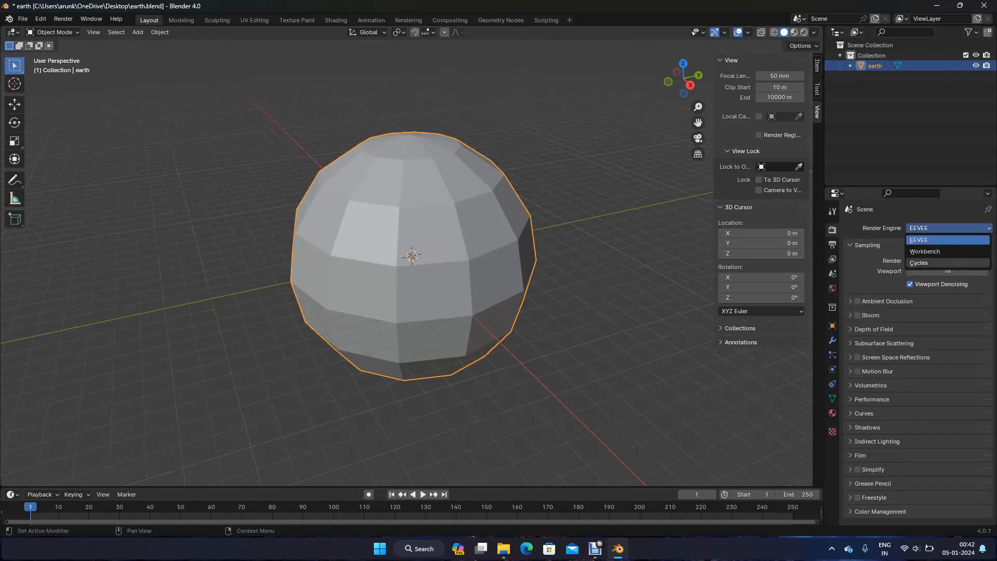
{"action": "left_click", "coordinate": [919, 262]}
{"action": "left_click", "coordinate": [948, 241]}
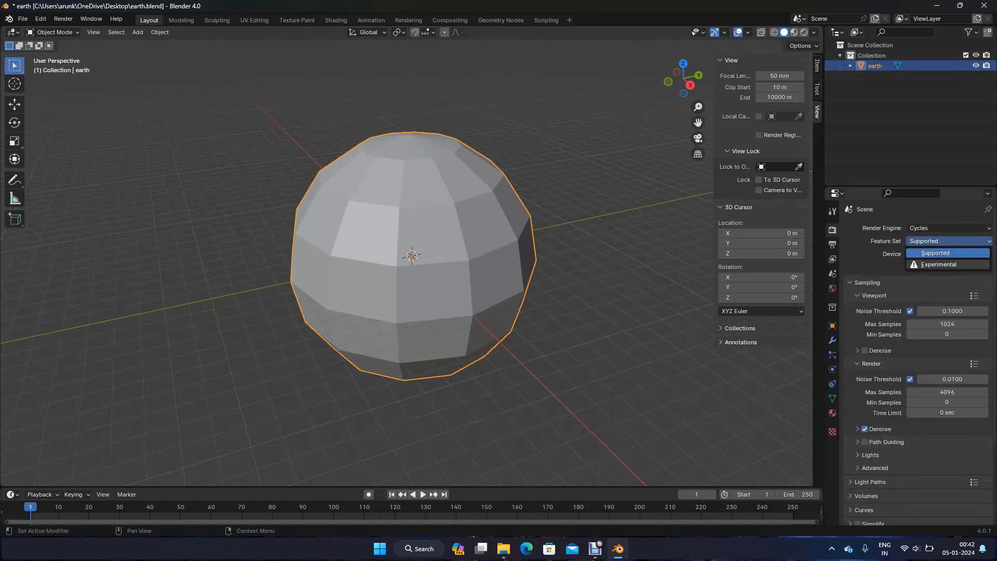
{"action": "left_click", "coordinate": [938, 265]}
{"action": "left_click", "coordinate": [948, 254]}
{"action": "left_click", "coordinate": [948, 277]}
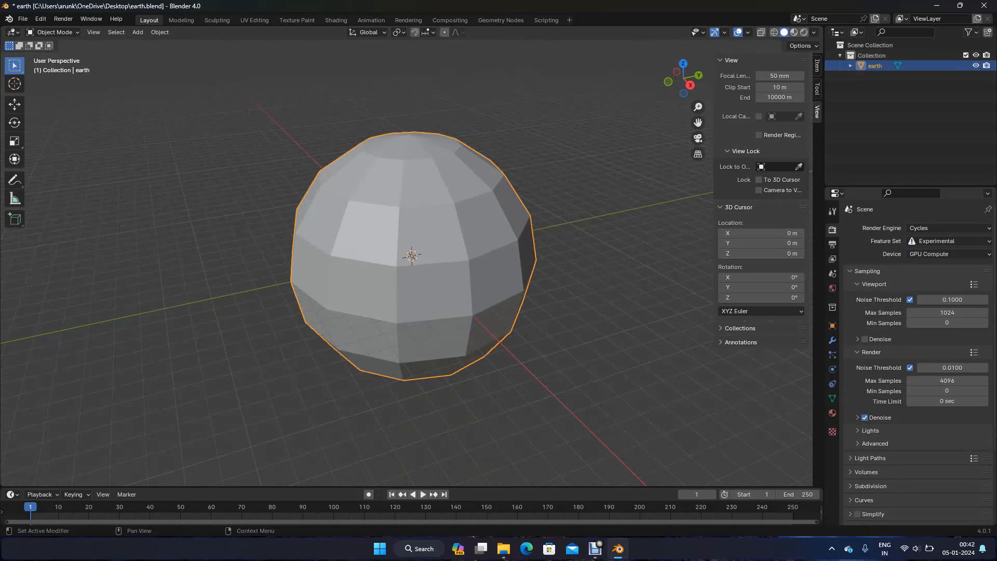
Set the viewport sampling's max samples to 8
{"action": "left_click", "coordinate": [947, 313]}
{"action": "type", "text": "8"}
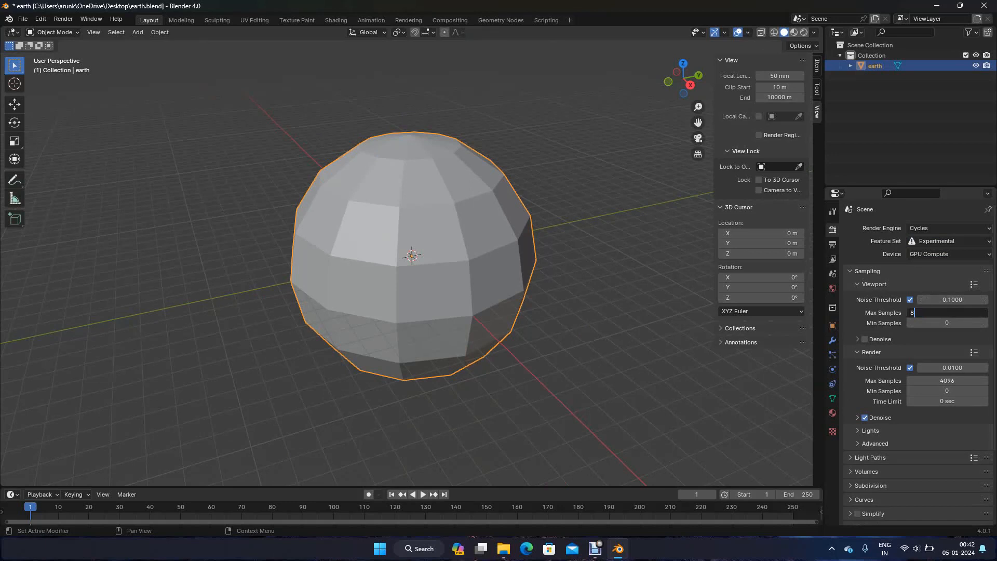
{"action": "key", "text": "Return"}
Set the final render's noise threshold to 0.1 and its max samples to 32
{"action": "left_click", "coordinate": [952, 368]}
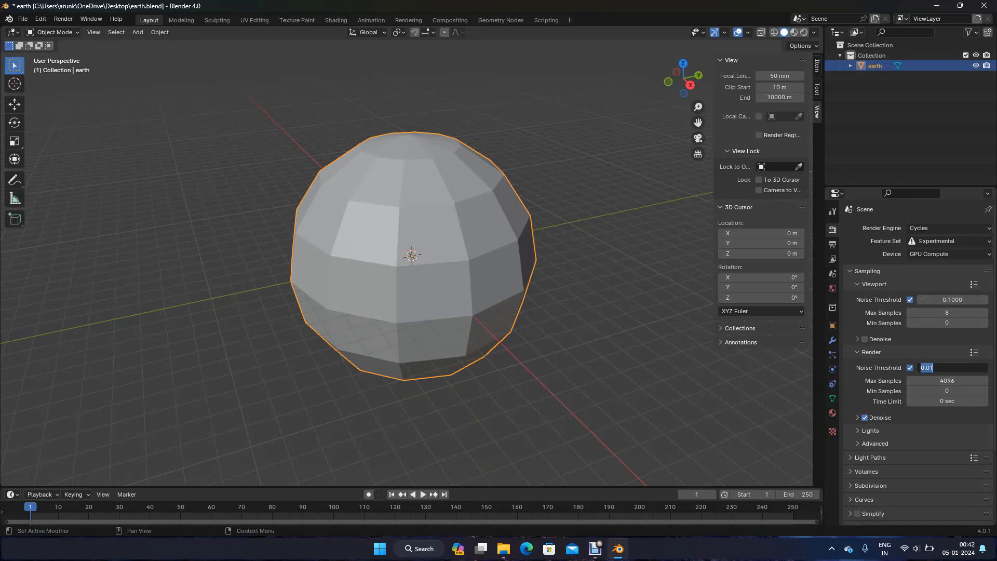
{"action": "type", "text": "0.1"}
{"action": "key", "text": "Return"}
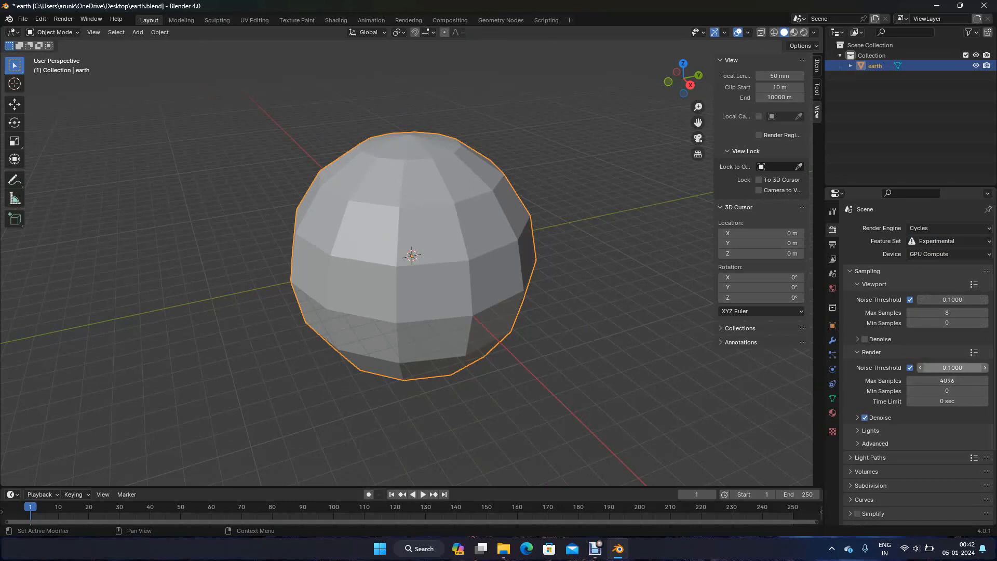
{"action": "left_click", "coordinate": [947, 381]}
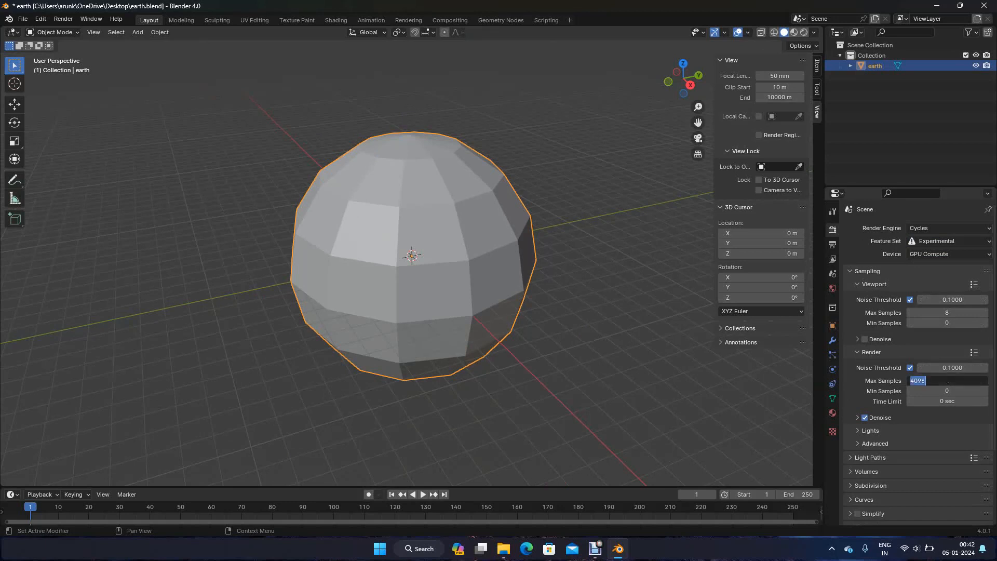
{"action": "type", "text": "32"}
{"action": "key", "text": "Return"}
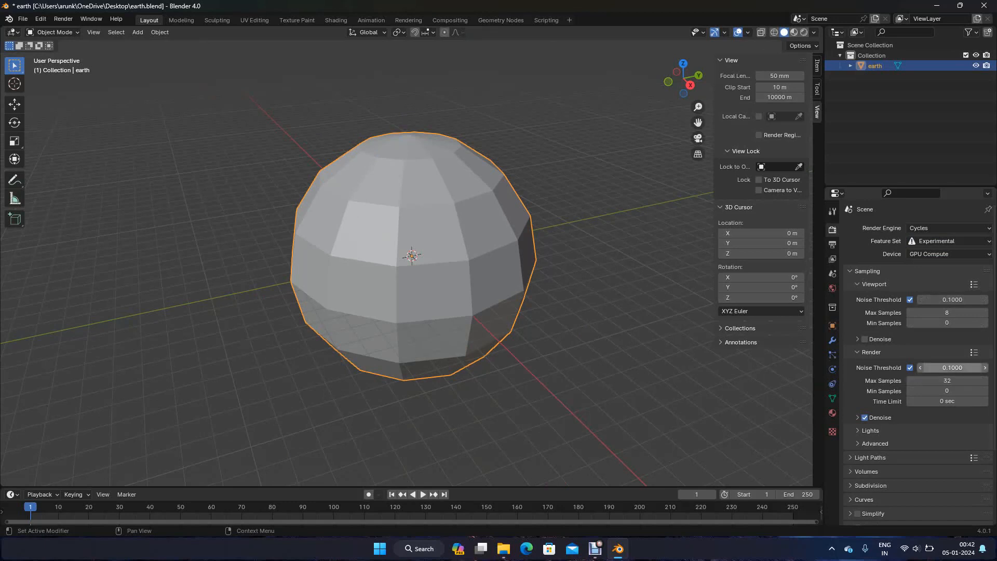
{"action": "scroll", "coordinate": [919, 358], "scroll_direction": "down", "scroll_amount": 4}
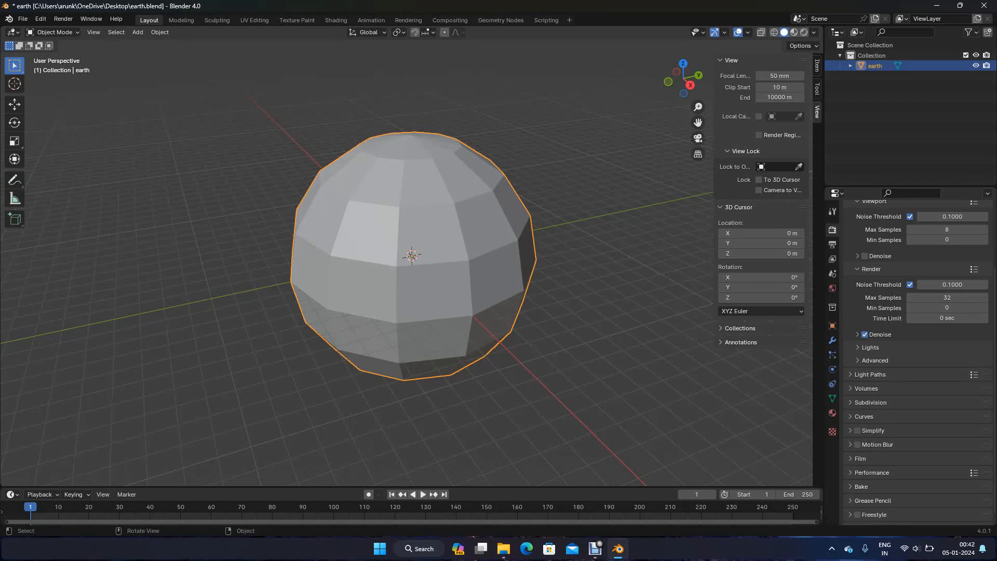
Add a Subdivision Surface modifier to the earth sphere
{"action": "left_click", "coordinate": [832, 340]}
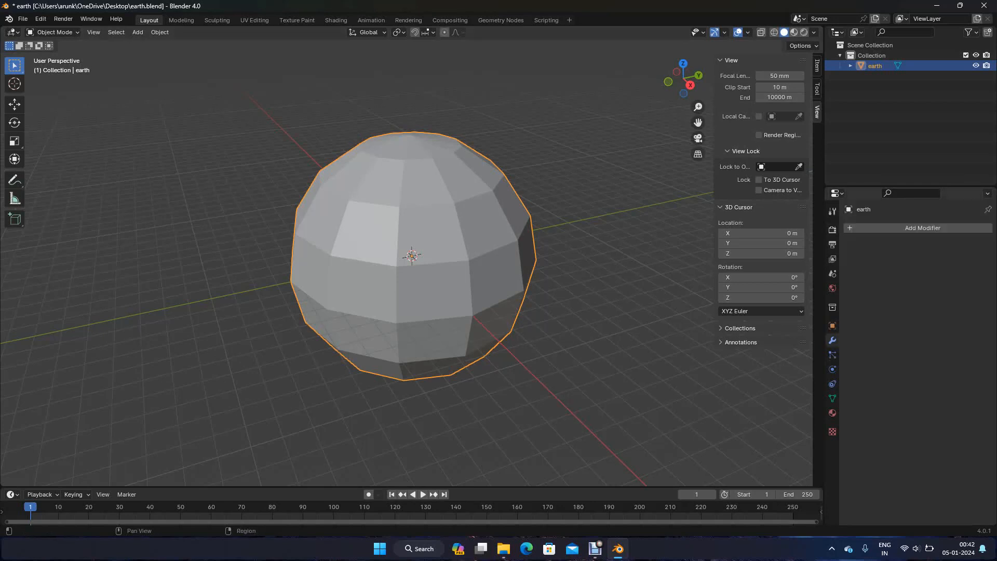
{"action": "left_click", "coordinate": [893, 228]}
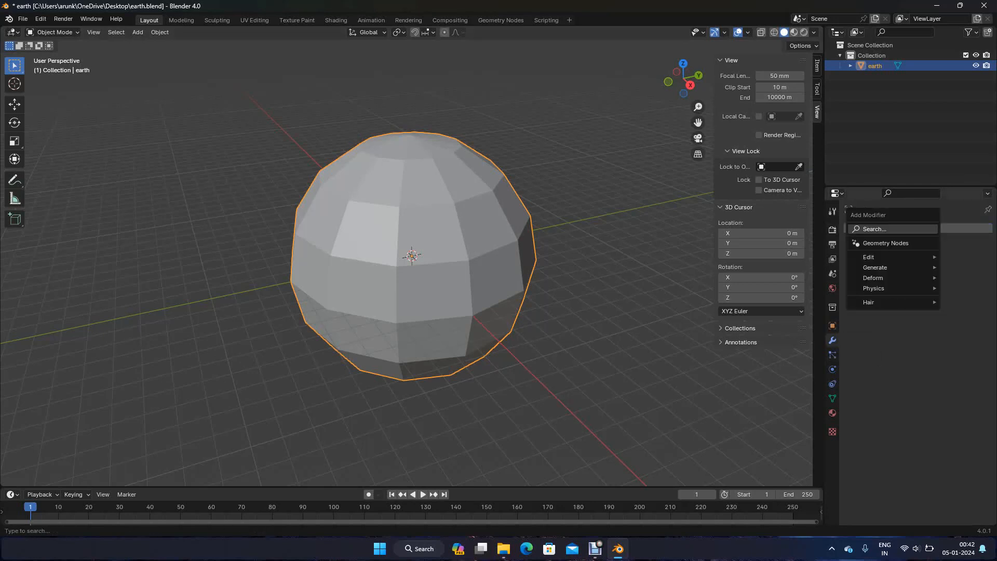
{"action": "type", "text": "sub"}
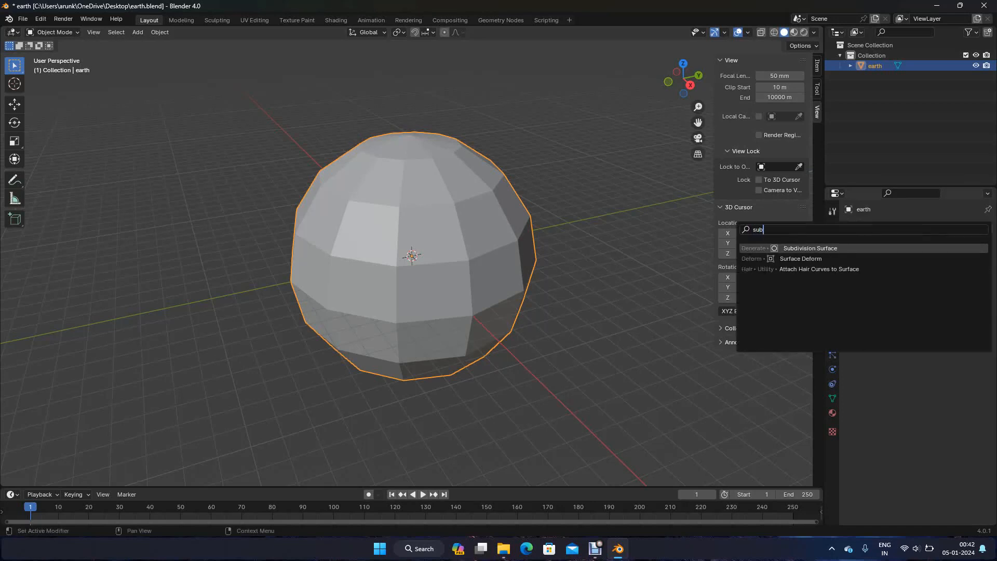
{"action": "key", "text": "Return"}
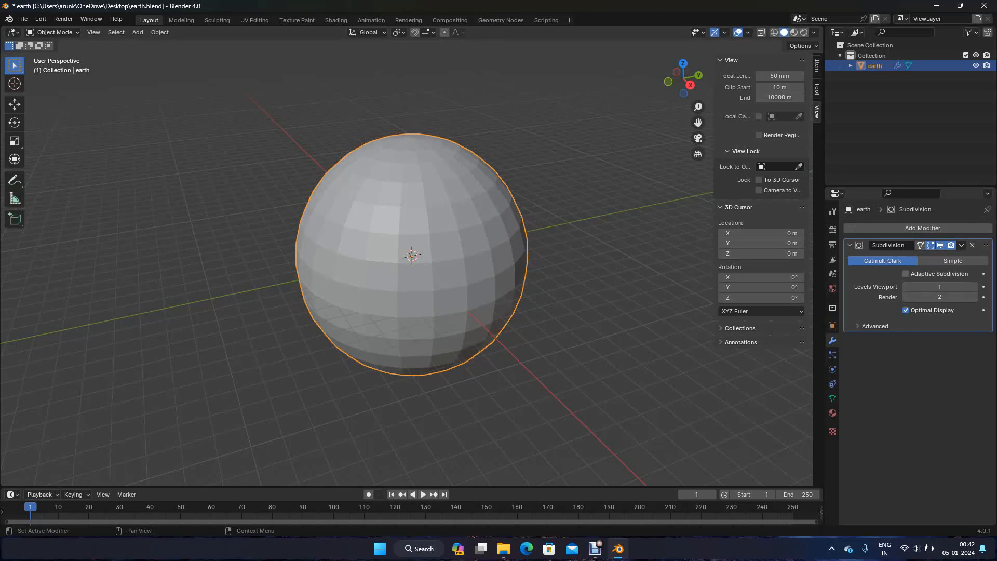
Try adaptive subdivision on the sphere's Subdivision modifier and switch it back off
{"action": "left_click", "coordinate": [906, 273]}
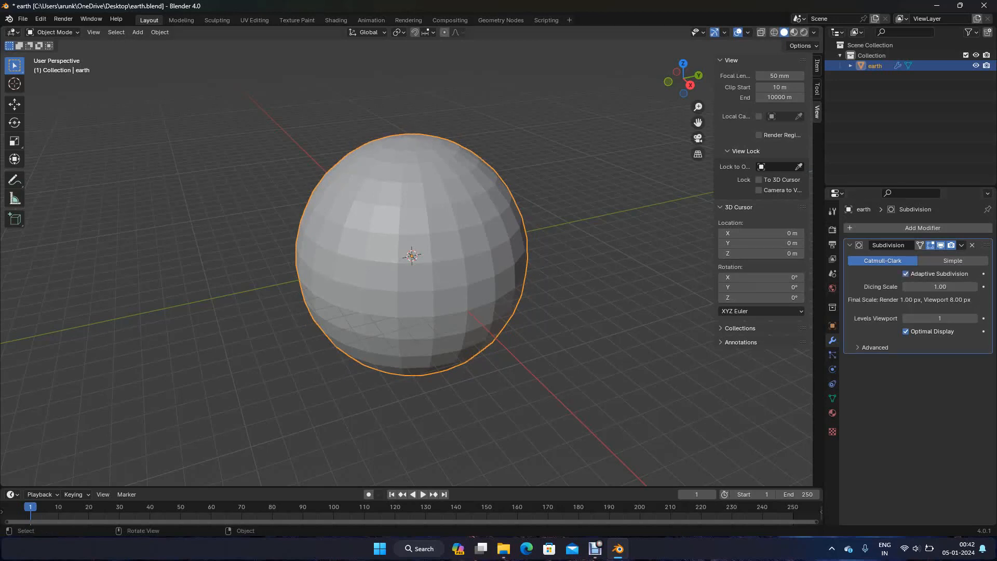
{"action": "scroll", "coordinate": [411, 254], "scroll_direction": "up", "scroll_amount": 2}
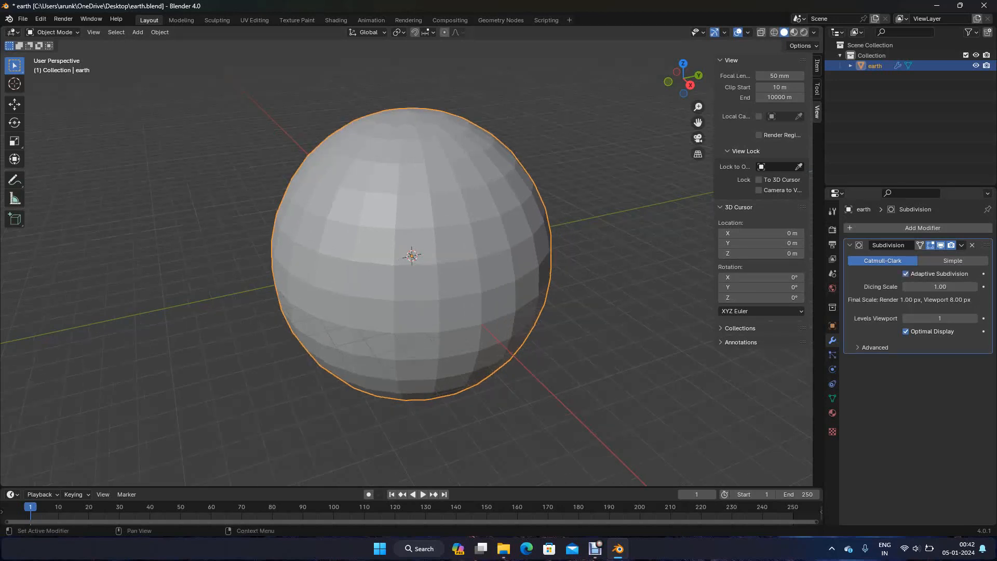
{"action": "left_click", "coordinate": [906, 274]}
Set the Subdivision modifier's viewport levels to 2
{"action": "left_click", "coordinate": [939, 286]}
{"action": "type", "text": "2"}
{"action": "key", "text": "Return"}
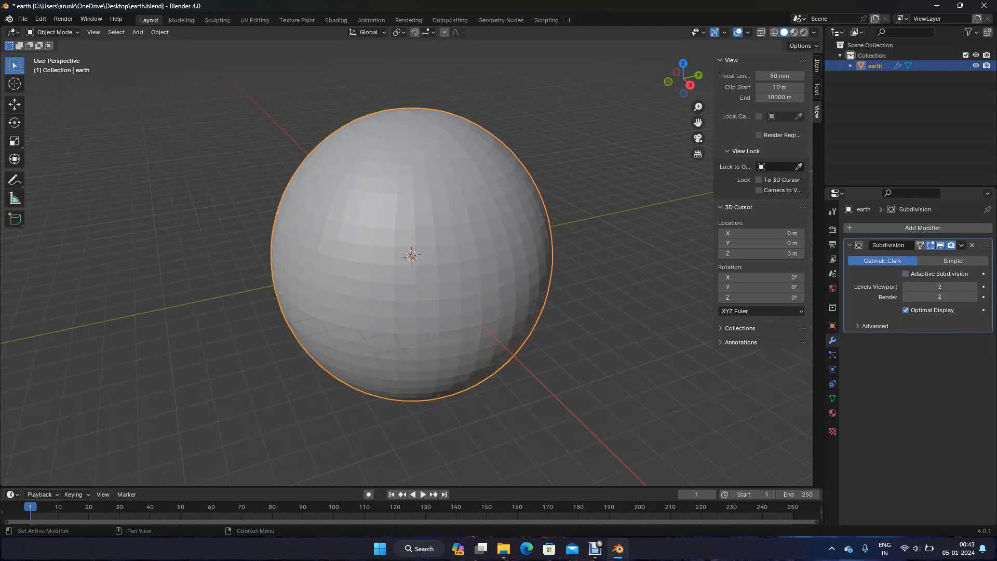
Enable adaptive subdivision on the earth sphere's Subdivision modifier
{"action": "left_click", "coordinate": [906, 273]}
{"action": "left_click", "coordinate": [618, 322]}
{"action": "middle_click_drag", "start_coordinate": [618, 322], "coordinate": [637, 169], "text": "alt"}
{"action": "scroll", "coordinate": [520, 234], "scroll_direction": "up", "scroll_amount": 1}
{"action": "left_click", "coordinate": [498, 249]}
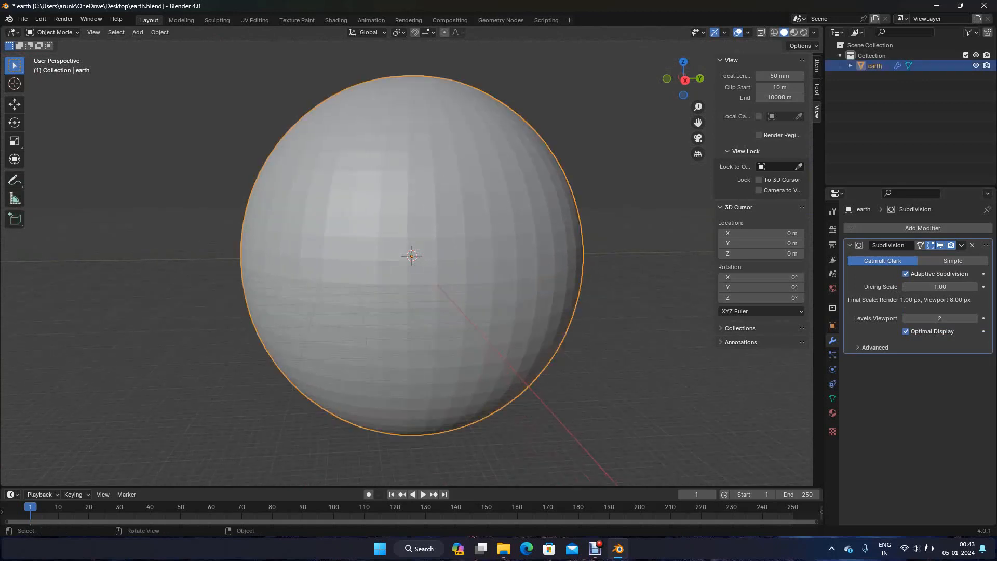
{"action": "middle_click_drag", "start_coordinate": [519, 249], "coordinate": [475, 257], "text": "shift"}
Add a camera to the scene at the world origin
{"action": "left_click", "coordinate": [597, 281]}
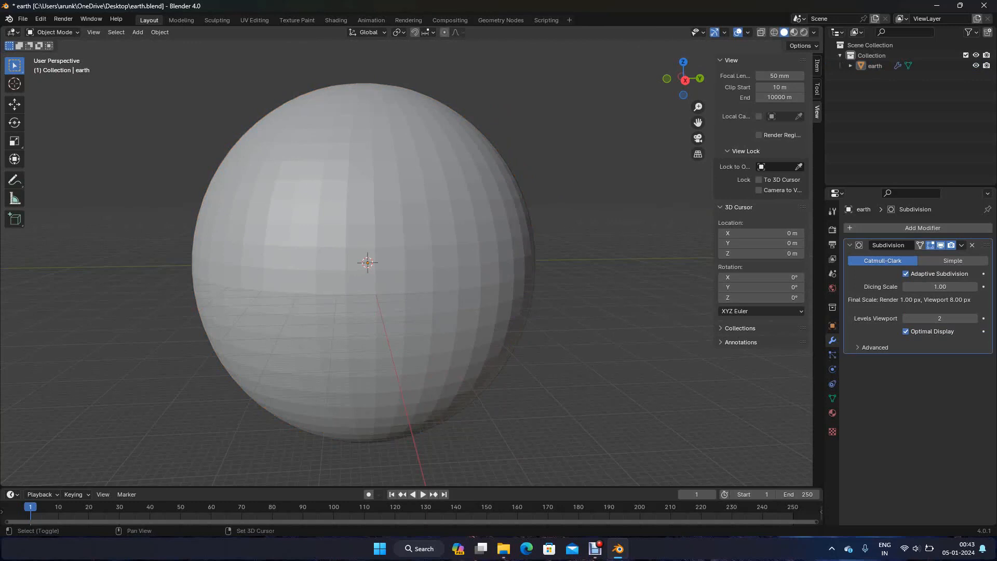
{"action": "key", "text": "shift+a"}
{"action": "mouse_move", "coordinate": [551, 367]}
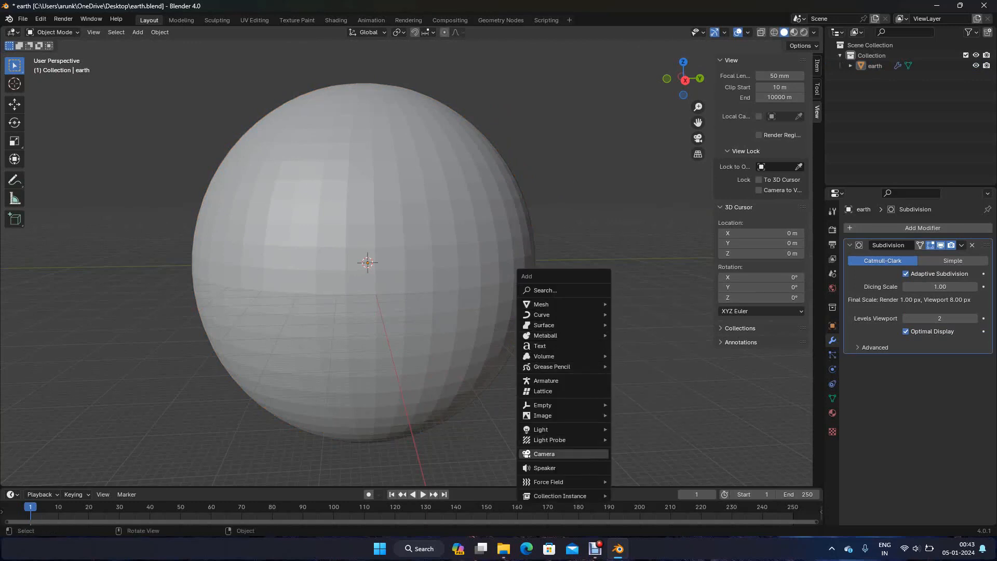
{"action": "left_click", "coordinate": [544, 454]}
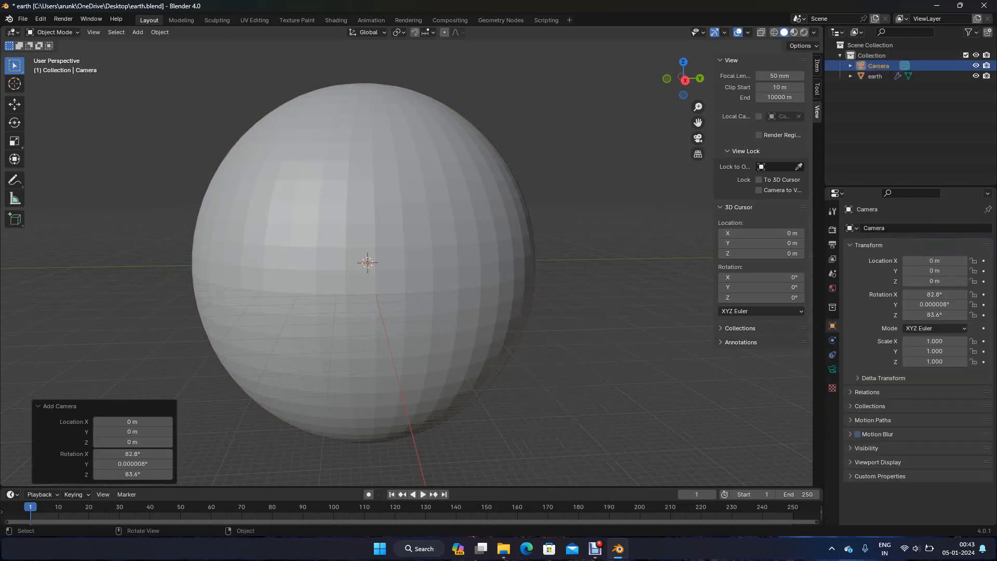
{"action": "left_click", "coordinate": [592, 332]}
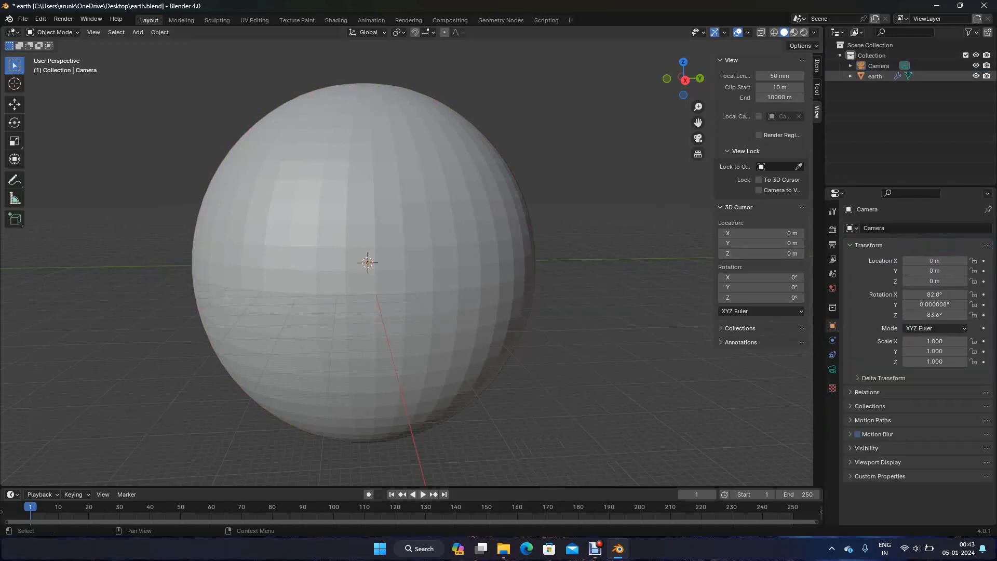
Align the camera to the current viewpoint in front of the earth sphere and look through it
{"action": "left_click", "coordinate": [875, 76]}
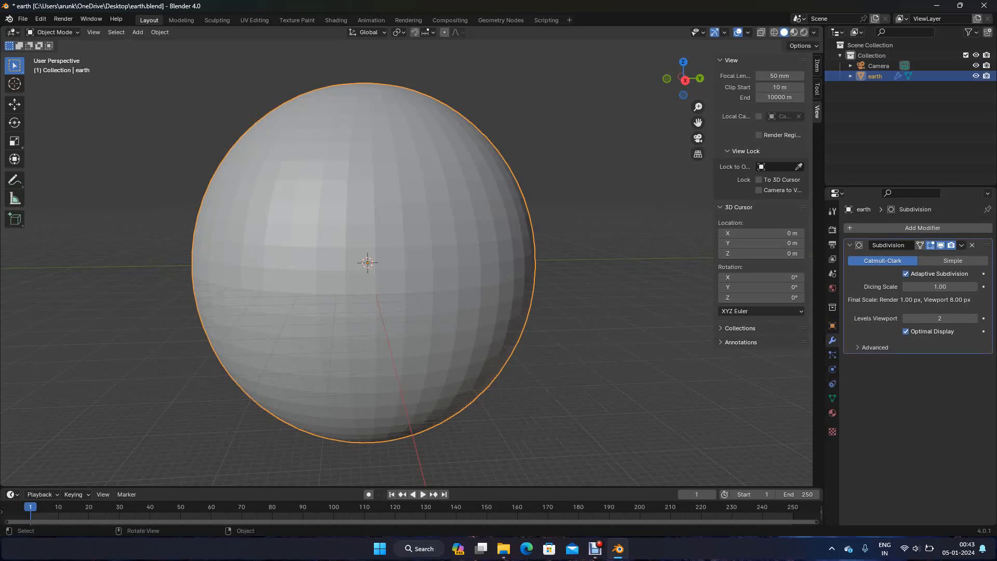
{"action": "scroll", "coordinate": [369, 262], "scroll_direction": "down", "scroll_amount": 1}
{"action": "scroll", "coordinate": [369, 262], "scroll_direction": "up", "scroll_amount": 1}
{"action": "key", "text": "KP_0"}
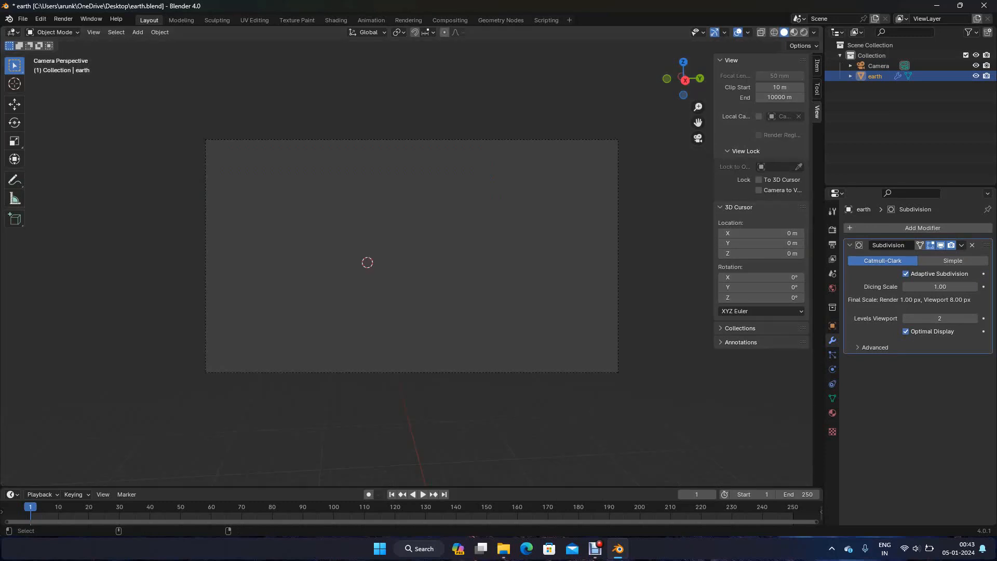
{"action": "key", "text": "alt+a"}
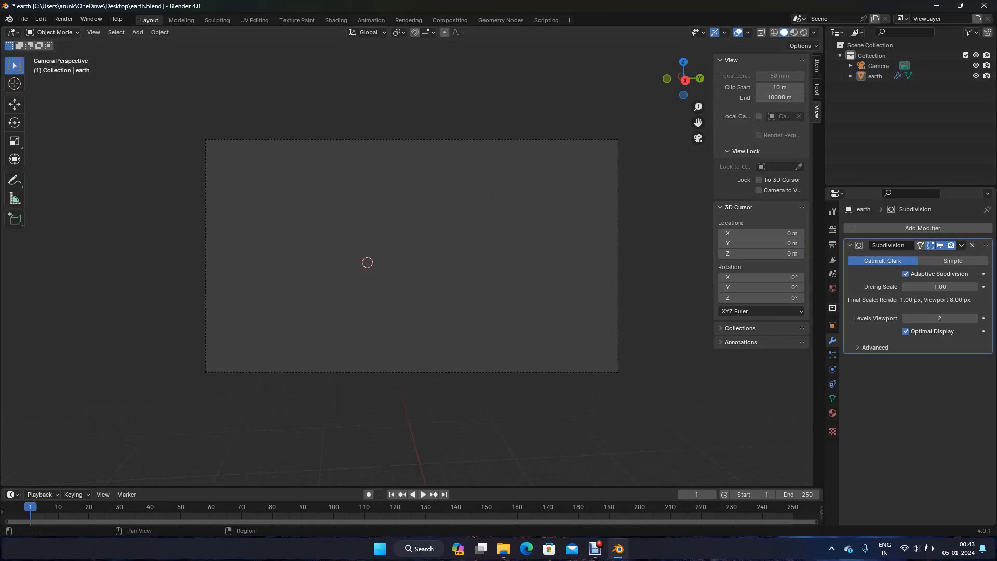
Set the camera's clipping range to start at 10 m and end at 10000 m, and save the file
{"action": "left_click", "coordinate": [879, 66]}
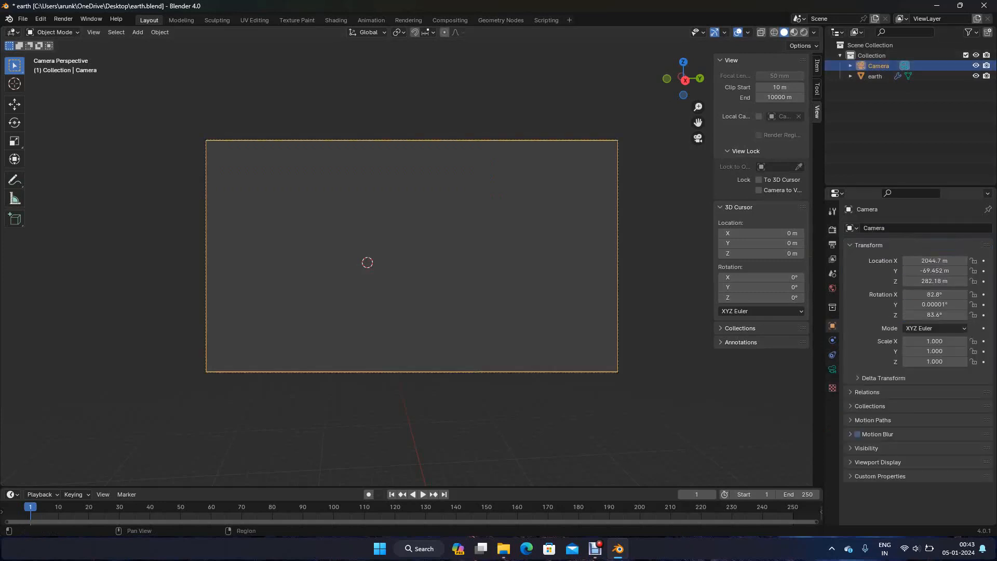
{"action": "left_click", "coordinate": [832, 369]}
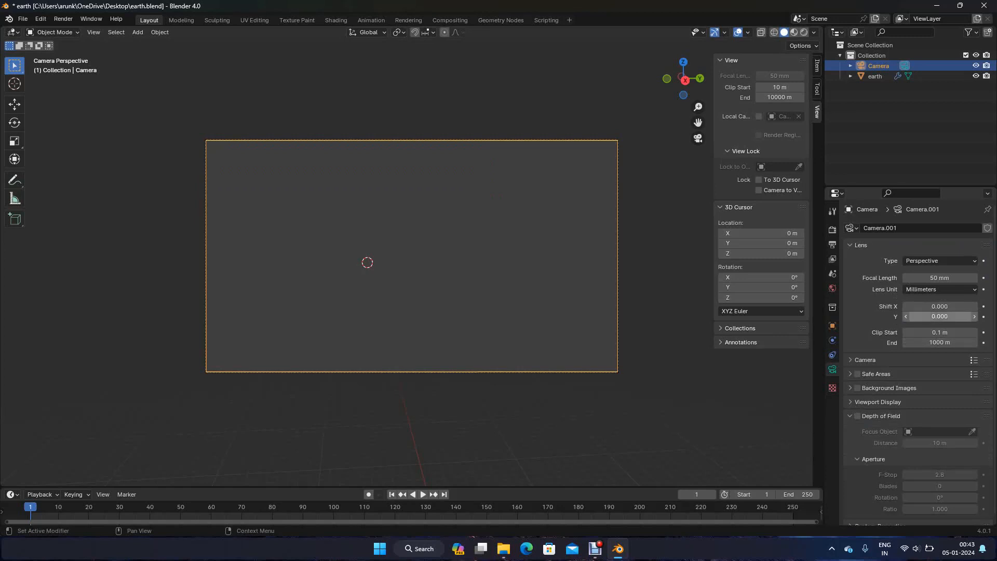
{"action": "left_click", "coordinate": [940, 332]}
{"action": "type", "text": "10"}
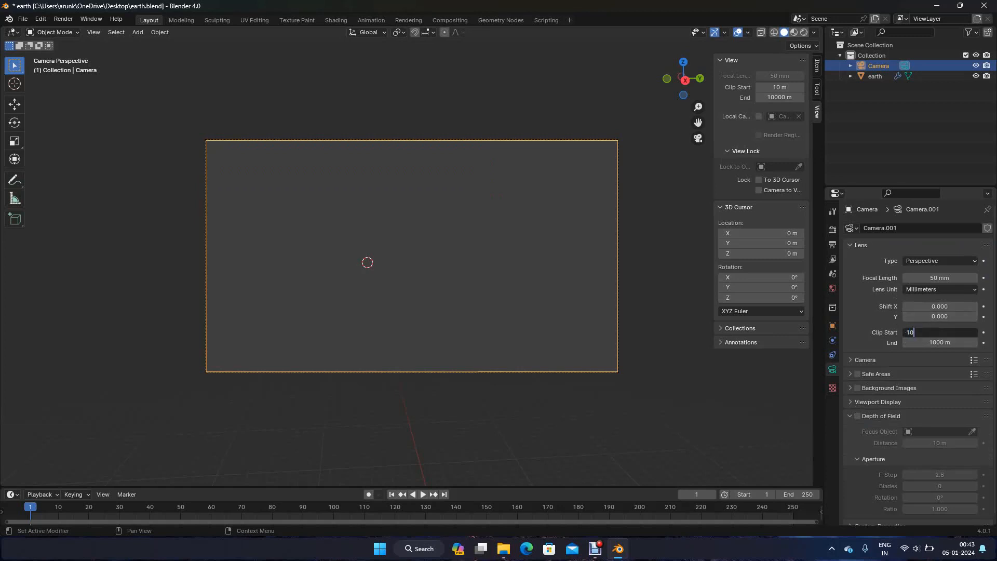
{"action": "key", "text": "Tab"}
{"action": "type", "text": "10000"}
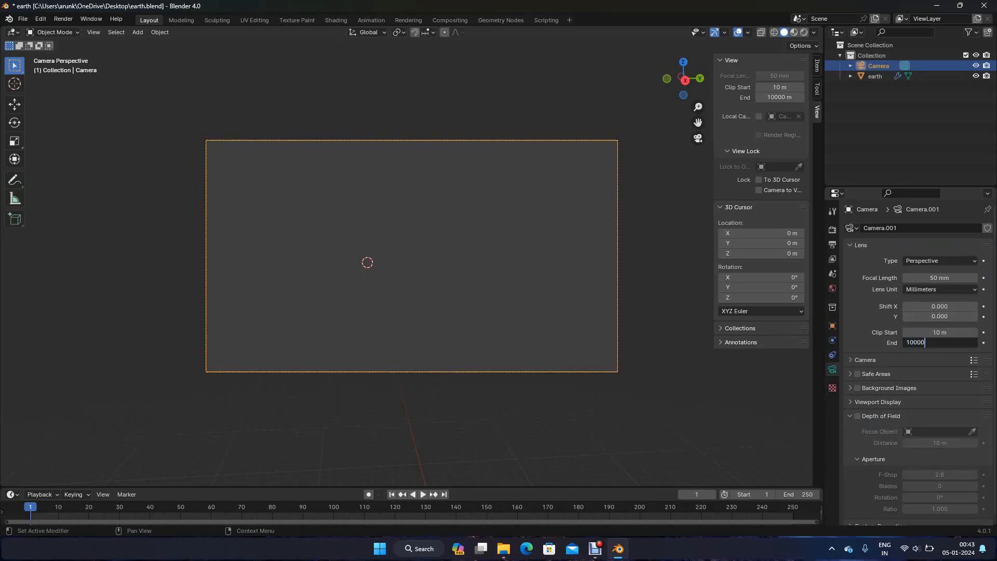
{"action": "key", "text": "Return"}
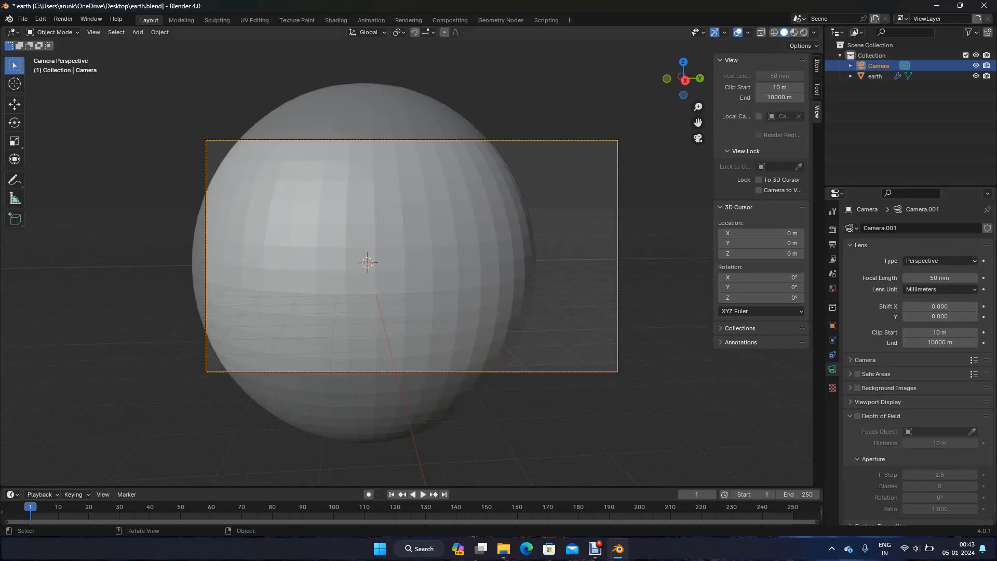
{"action": "key", "text": "alt+a"}
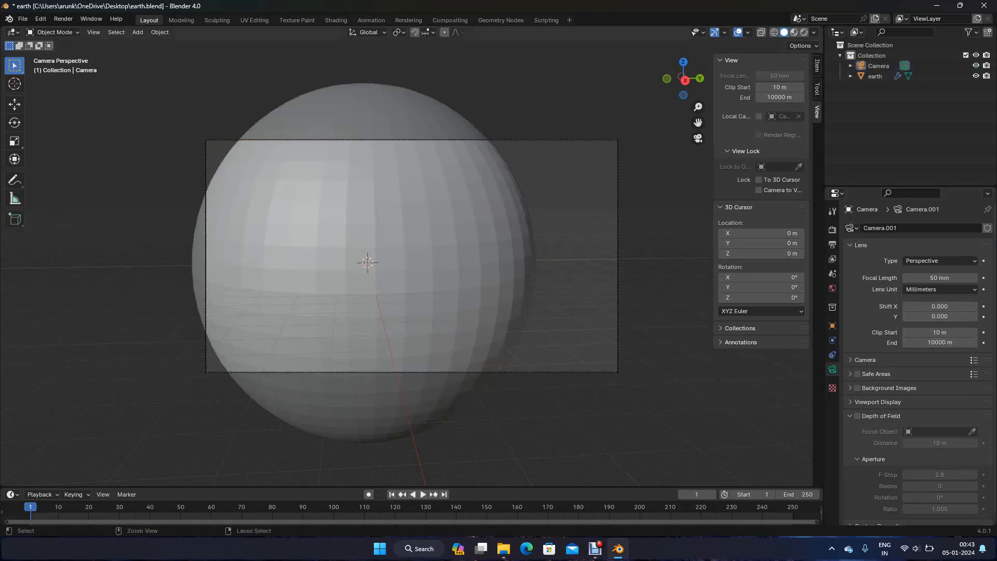
{"action": "key", "text": "ctrl+s"}
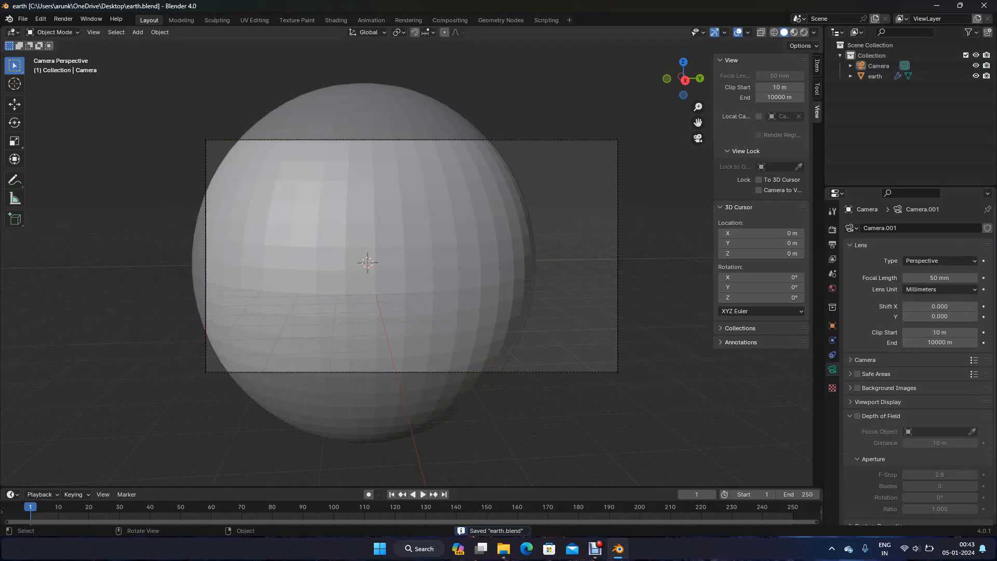
Set the camera's focal length to 125 mm
{"action": "left_click", "coordinate": [939, 278]}
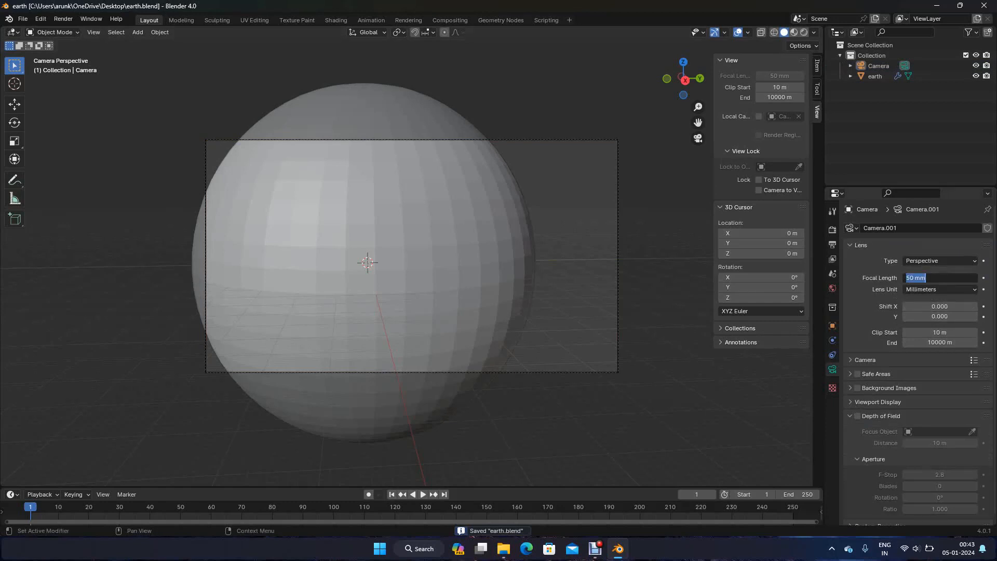
{"action": "type", "text": "125"}
{"action": "key", "text": "Return"}
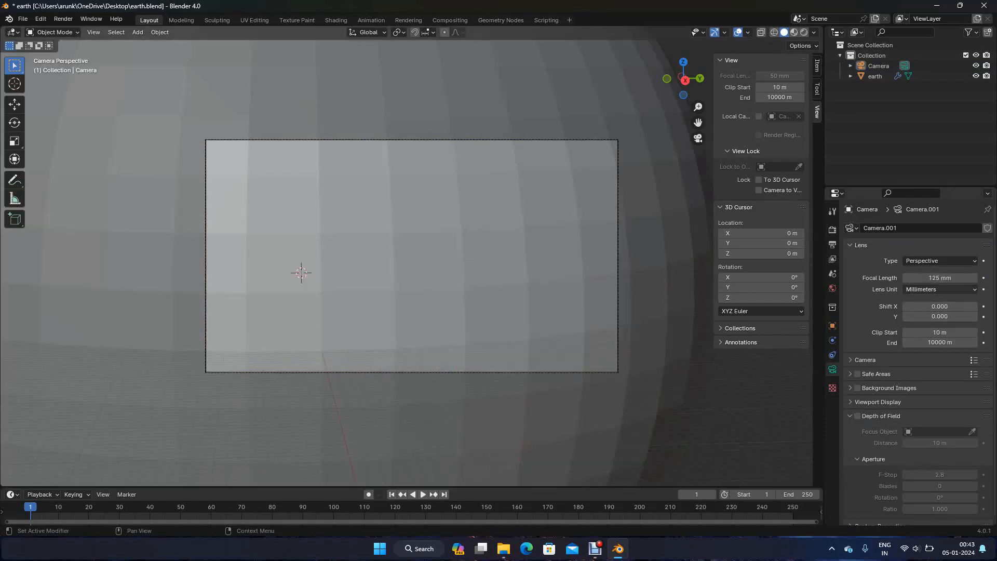
{"action": "scroll", "coordinate": [412, 256], "scroll_direction": "down", "scroll_amount": 3}
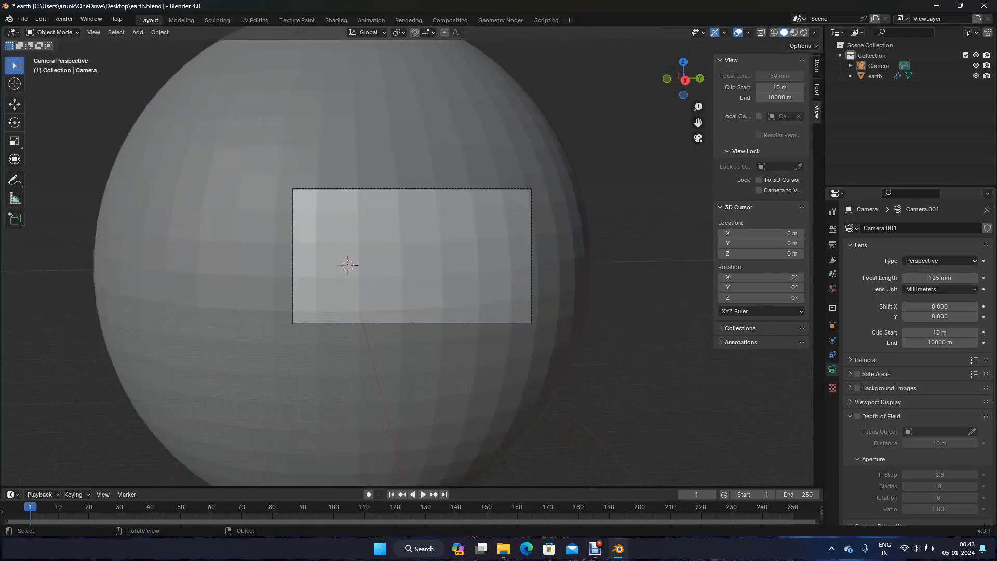
Split the 3D viewport into quad view with top, front, right and camera views
{"action": "key", "text": "ctrl+q"}
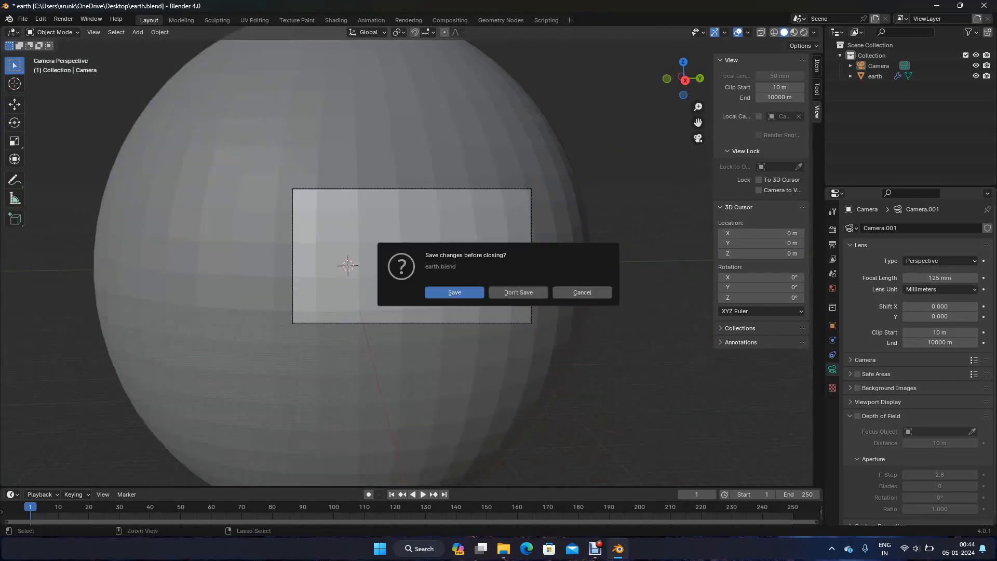
{"action": "key", "text": "Escape"}
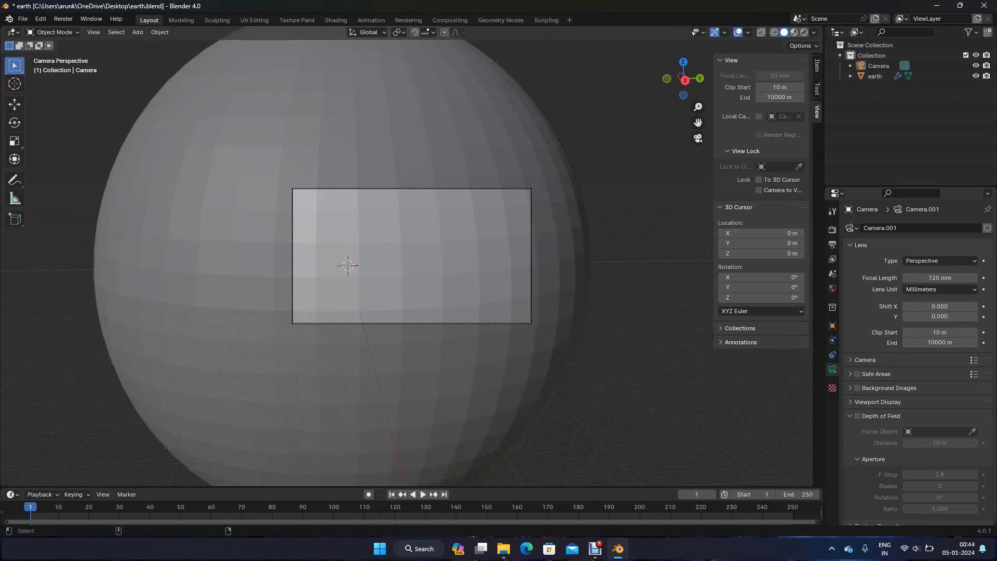
{"action": "key", "text": "ctrl+alt+q"}
{"action": "scroll", "coordinate": [205, 151], "scroll_direction": "down", "scroll_amount": 5}
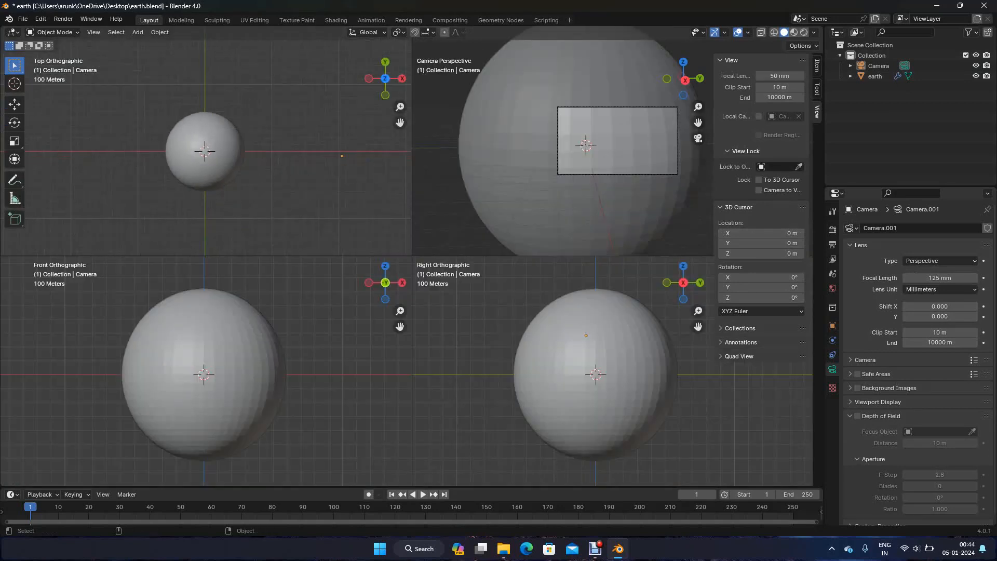
Set the camera object's scale to 150 on all three axes
{"action": "left_click", "coordinate": [879, 66]}
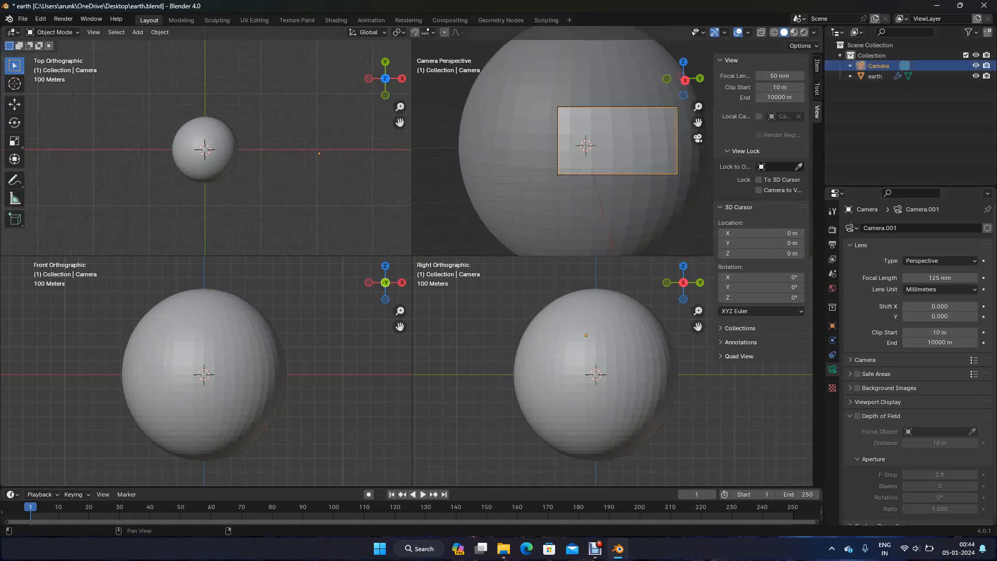
{"action": "left_click", "coordinate": [816, 66]}
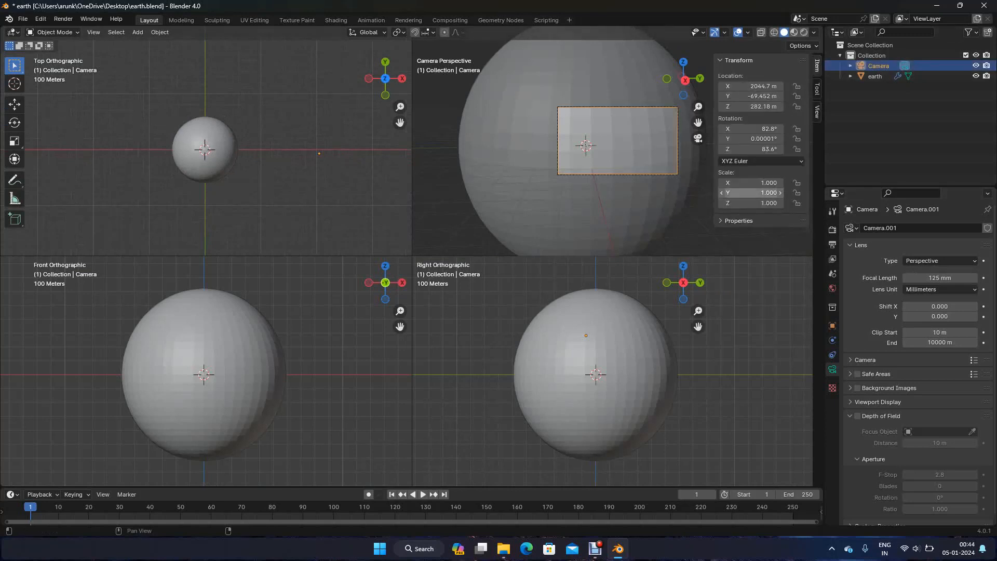
{"action": "left_click_drag", "start_coordinate": [751, 183], "coordinate": [751, 203]}
{"action": "type", "text": "150"}
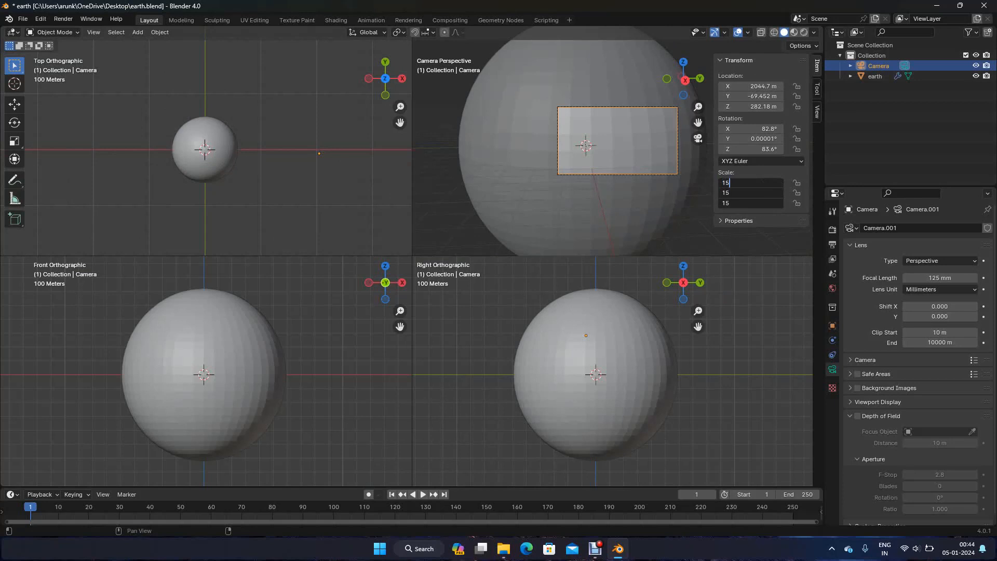
{"action": "key", "text": "Return"}
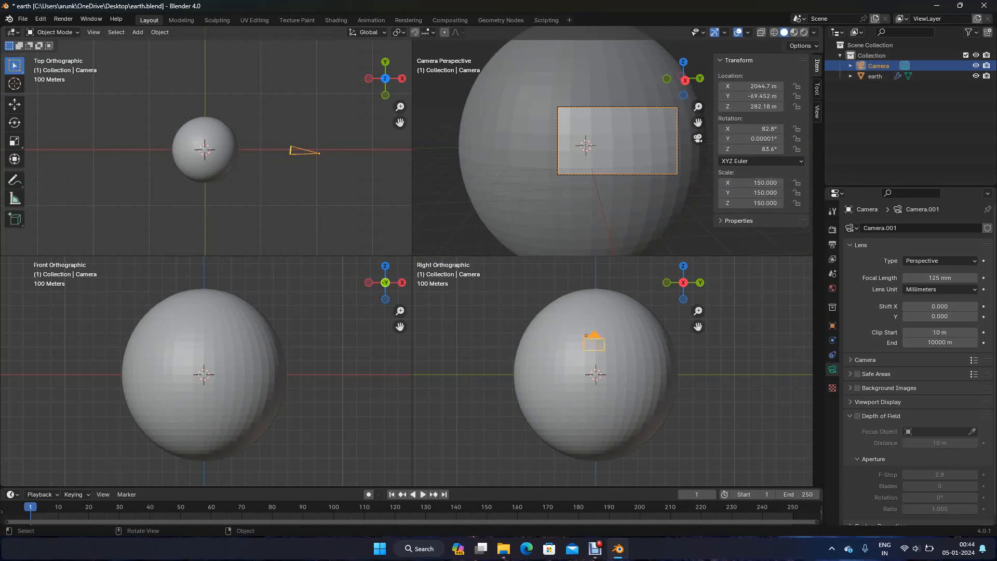
Move the camera about 447 m along X and 93 m along Y, and raise it to about 416 m in Z
{"action": "left_click", "coordinate": [14, 103]}
{"action": "left_click_drag", "start_coordinate": [319, 153], "coordinate": [344, 149]}
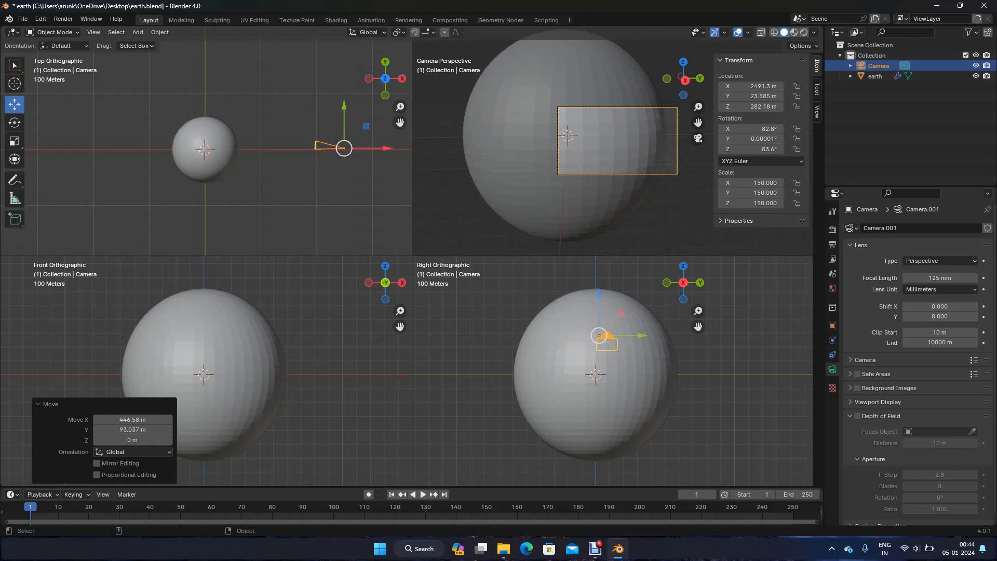
{"action": "scroll", "coordinate": [206, 371], "scroll_direction": "down", "scroll_amount": 5}
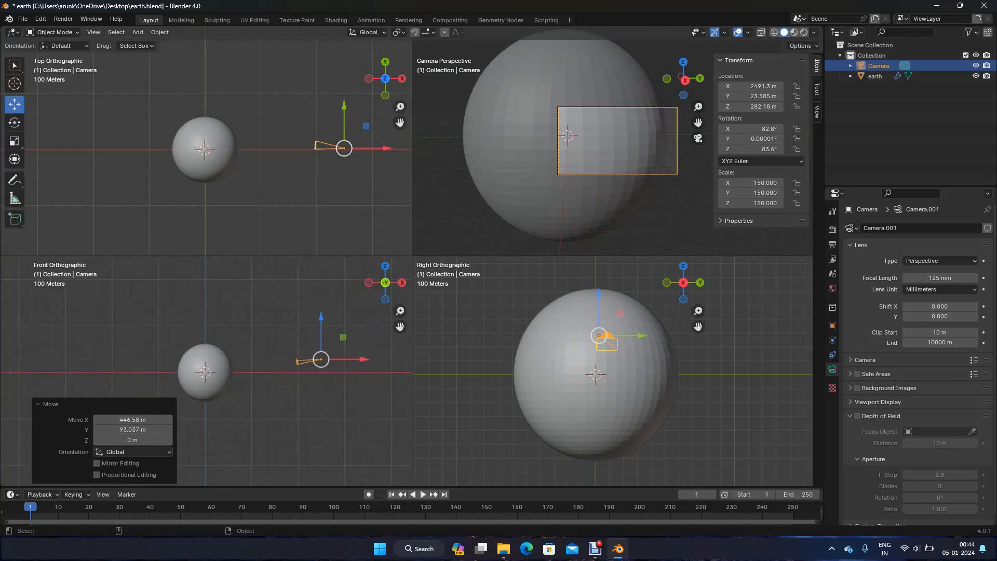
{"action": "left_click_drag", "start_coordinate": [321, 317], "coordinate": [355, 334]}
Fine-tune the camera with a rotation of about -0.75° around global Y and a height of about 472 m, and save the file
{"action": "left_click", "coordinate": [14, 122]}
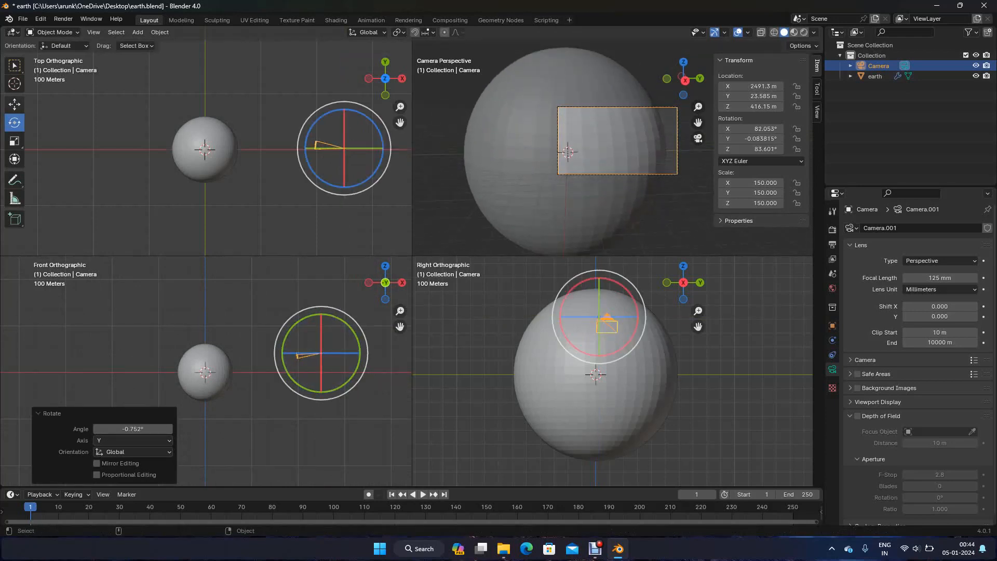
{"action": "left_click", "coordinate": [14, 104]}
{"action": "left_click_drag", "start_coordinate": [320, 317], "coordinate": [321, 314]}
{"action": "key", "text": "ctrl+s"}
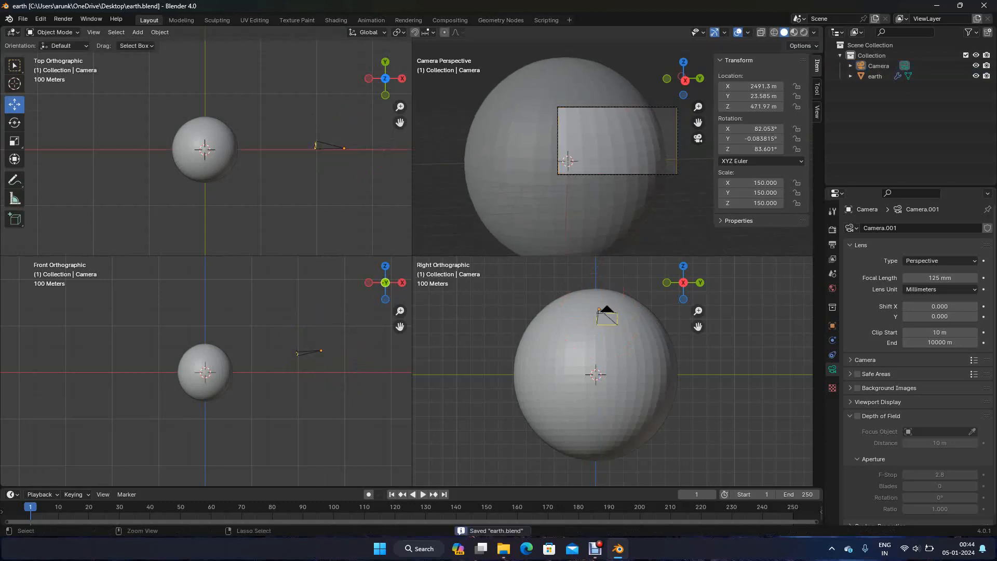
Add a Sun light at the world origin
{"action": "left_click", "coordinate": [597, 307]}
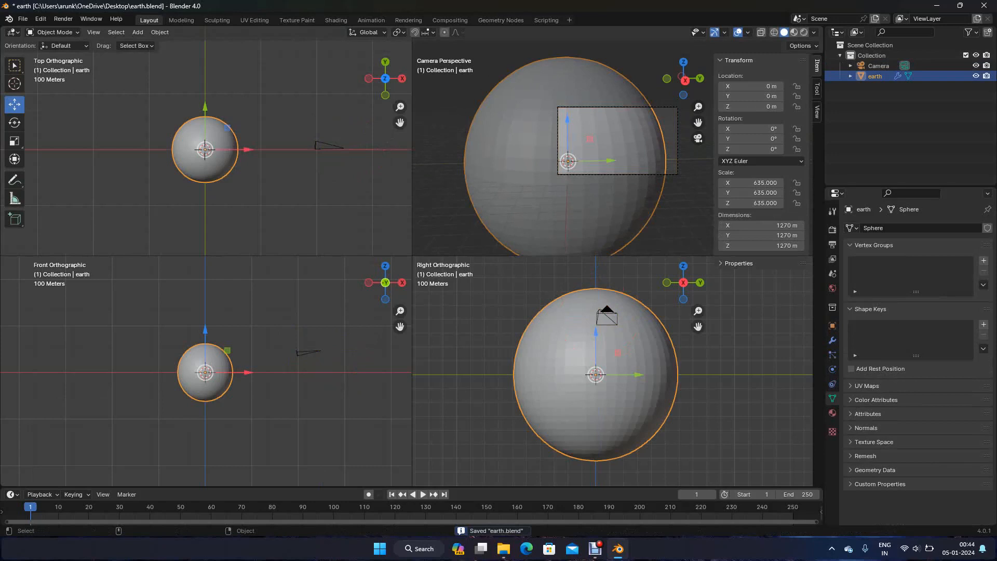
{"action": "scroll", "coordinate": [613, 148], "scroll_direction": "down", "scroll_amount": 1}
{"action": "scroll", "coordinate": [612, 148], "scroll_direction": "up", "scroll_amount": 1}
{"action": "scroll", "coordinate": [613, 148], "scroll_direction": "down", "scroll_amount": 1}
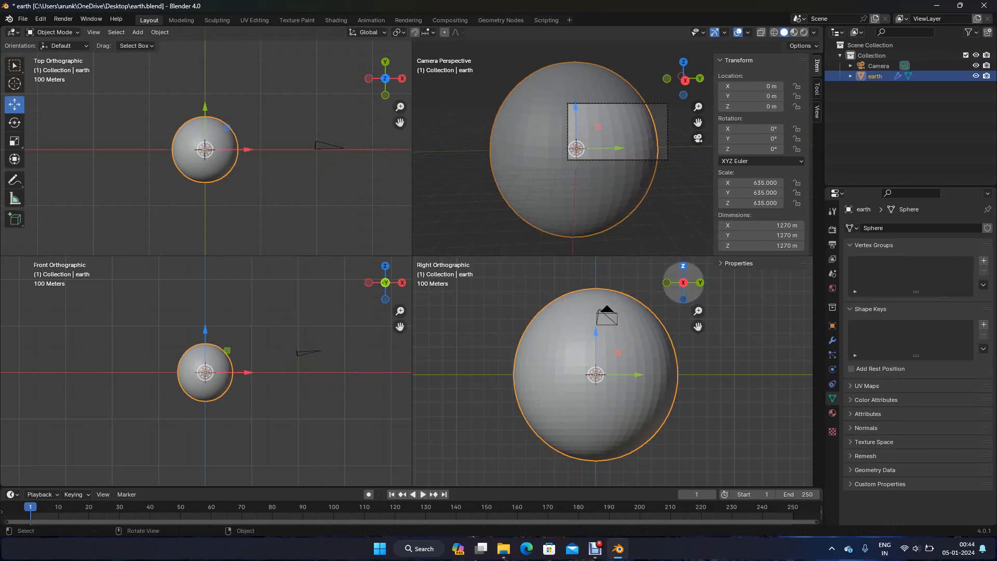
{"action": "key", "text": "alt+a"}
{"action": "key", "text": "shift+a"}
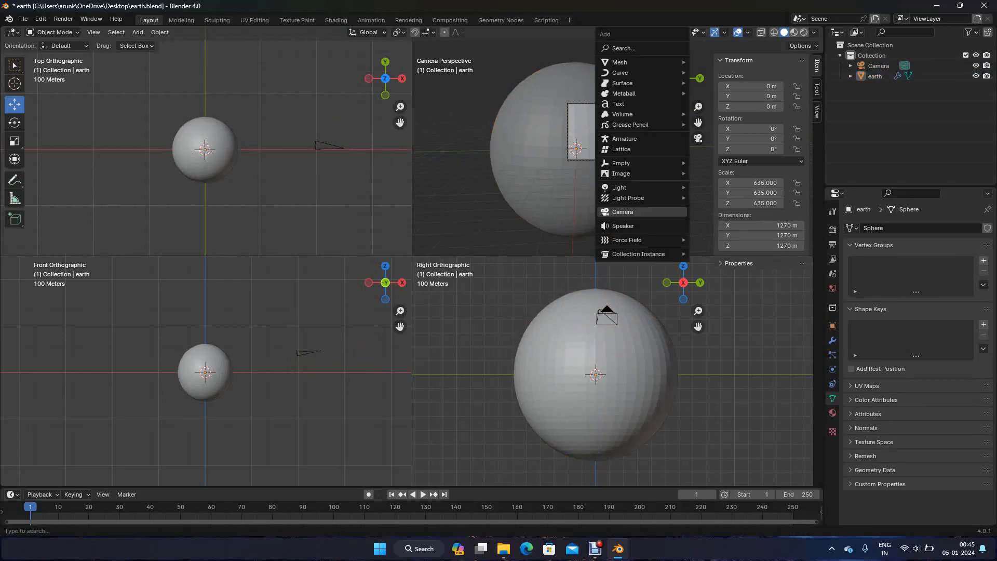
{"action": "mouse_move", "coordinate": [619, 188]}
{"action": "left_click", "coordinate": [727, 199]}
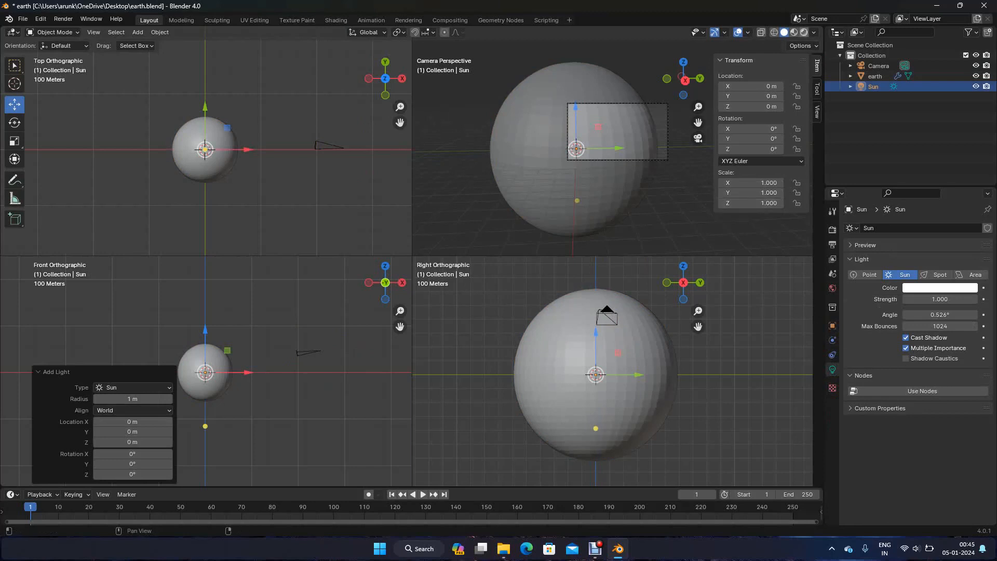
{"action": "key", "text": "alt+a"}
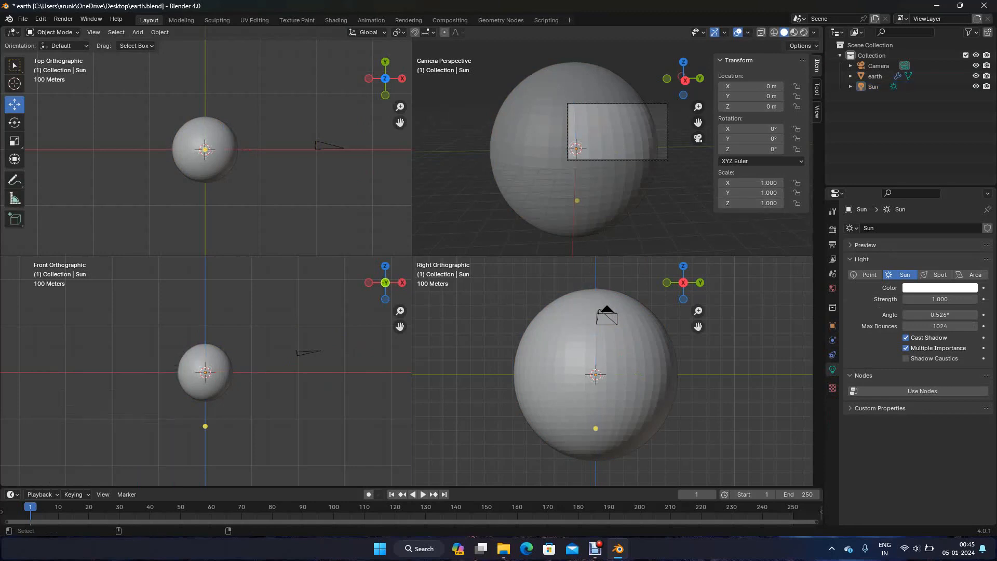
Leave quad view for a single camera view and show it with rendered shading
{"action": "left_click", "coordinate": [613, 197]}
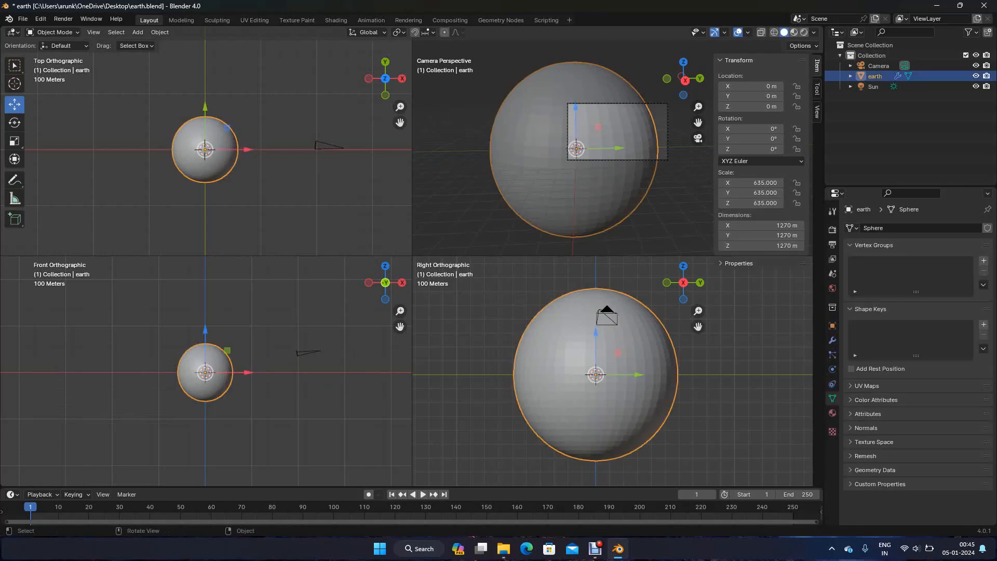
{"action": "key", "text": "ctrl+alt+q"}
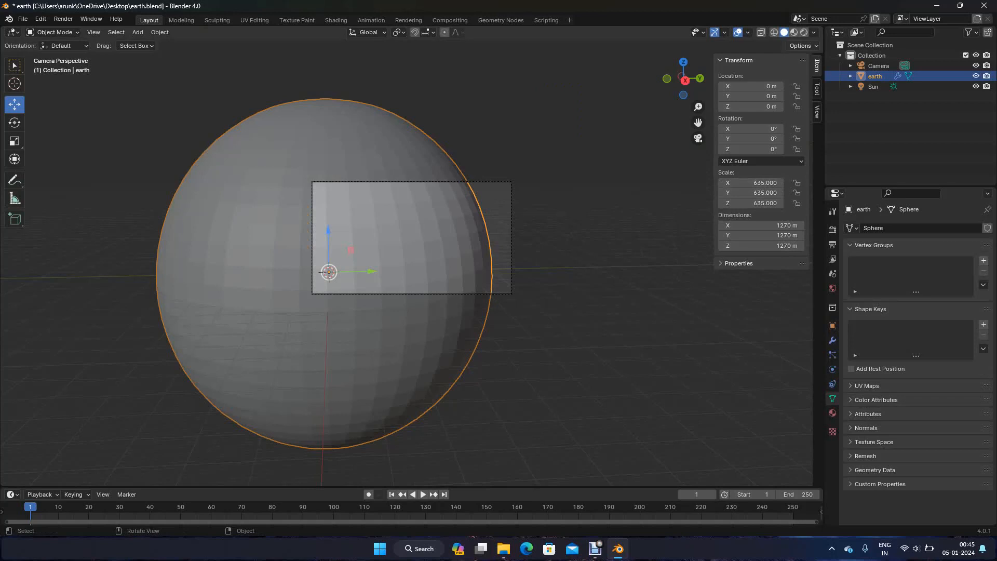
{"action": "left_click", "coordinate": [804, 32]}
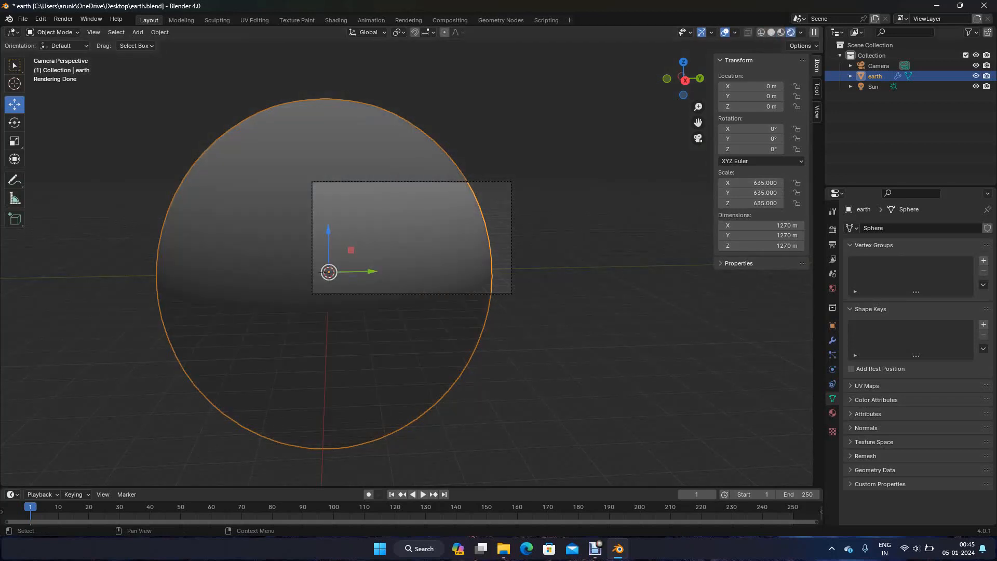
Rotate the Sun light to about X 311.6°, Y 16.7°, Z -362.6° so it lights most of the camera-facing side of the sphere
{"action": "left_click", "coordinate": [872, 86]}
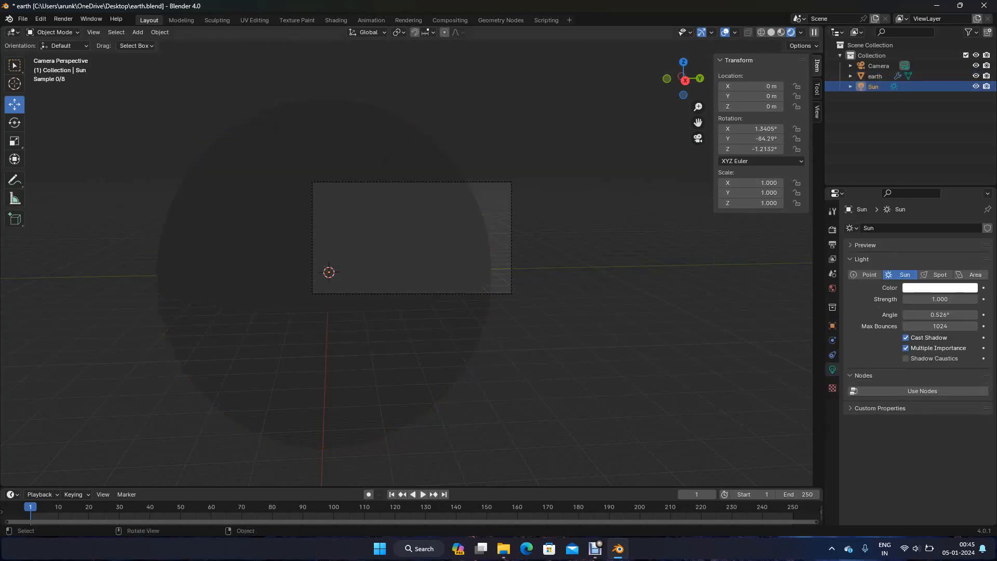
{"action": "left_click_drag", "start_coordinate": [164, 247], "coordinate": [228, 407]}
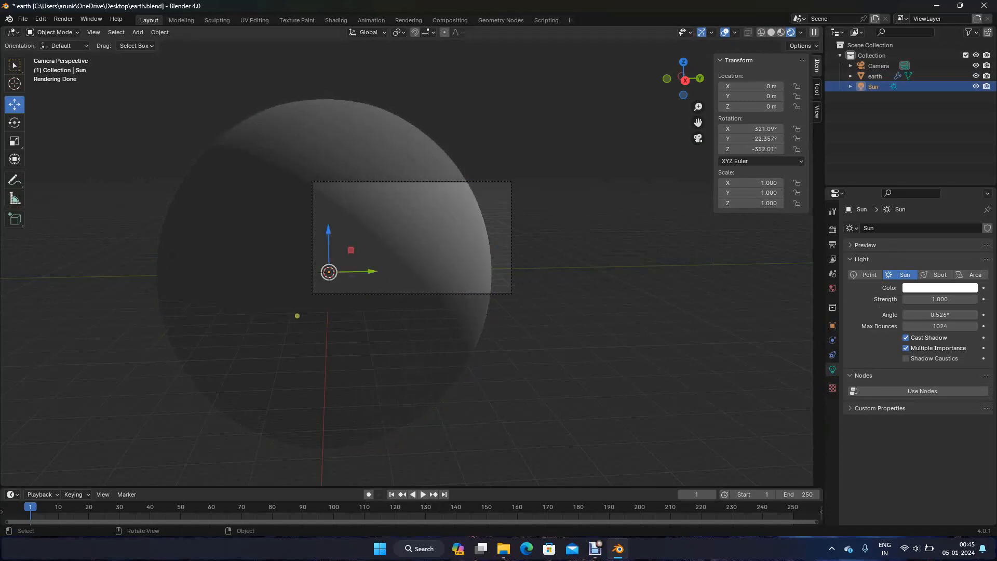
{"action": "left_click", "coordinate": [15, 123]}
{"action": "mouse_move", "coordinate": [351, 240]}
{"action": "left_mouse_down"}
{"action": "mouse_move", "coordinate": [335, 236]}
{"action": "mouse_move", "coordinate": [337, 129]}
{"action": "left_mouse_up"}
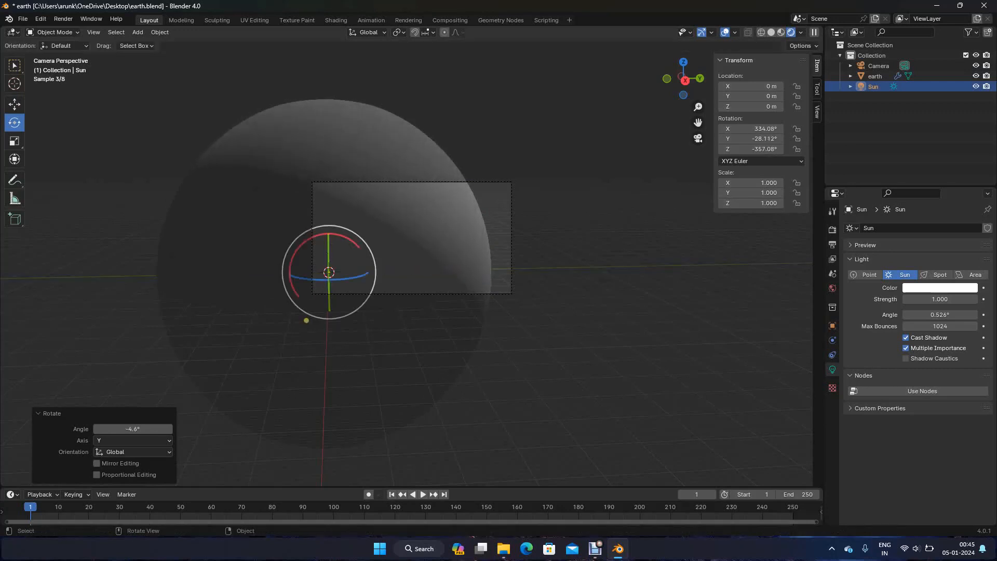
{"action": "mouse_move", "coordinate": [328, 271]}
{"action": "left_mouse_down"}
{"action": "mouse_move", "coordinate": [350, 234]}
{"action": "mouse_move", "coordinate": [366, 265]}
{"action": "mouse_move", "coordinate": [341, 277]}
{"action": "left_mouse_up"}
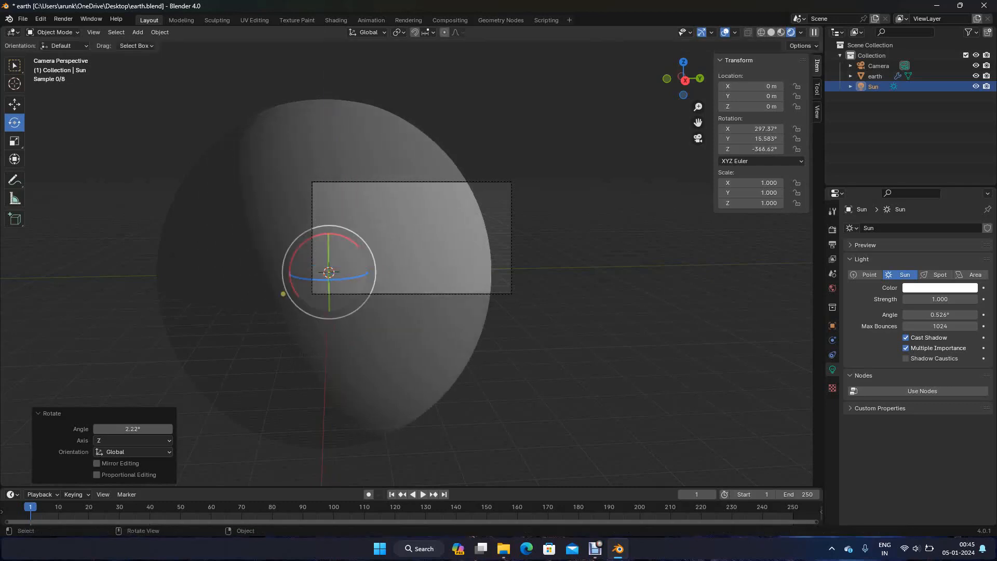
{"action": "left_click_drag", "start_coordinate": [347, 238], "coordinate": [350, 240]}
{"action": "left_click", "coordinate": [150, 119]}
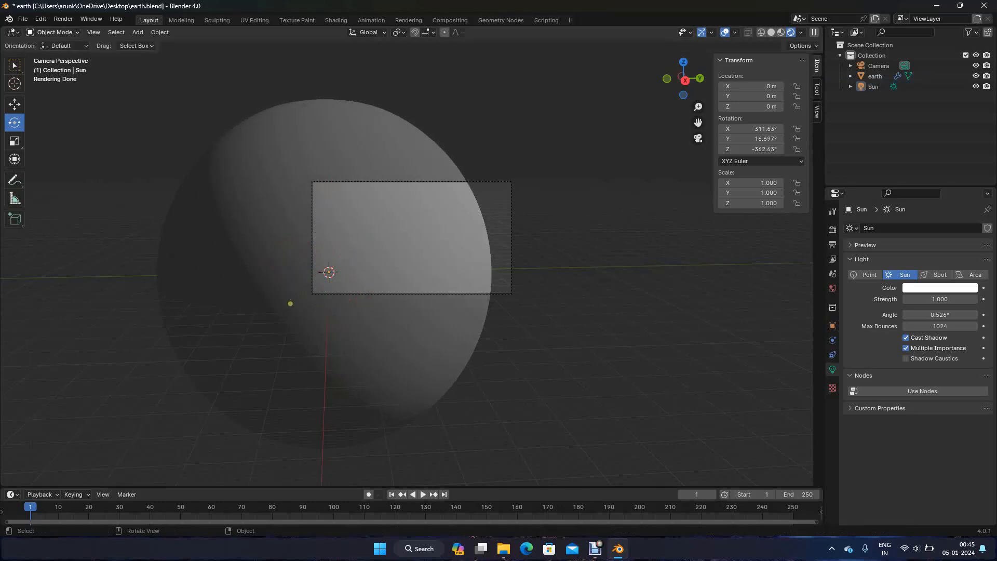
Check the Cycles render devices in the system preferences and the scene's render settings, and save the file
{"action": "left_click", "coordinate": [41, 18]}
{"action": "left_click", "coordinate": [67, 153]}
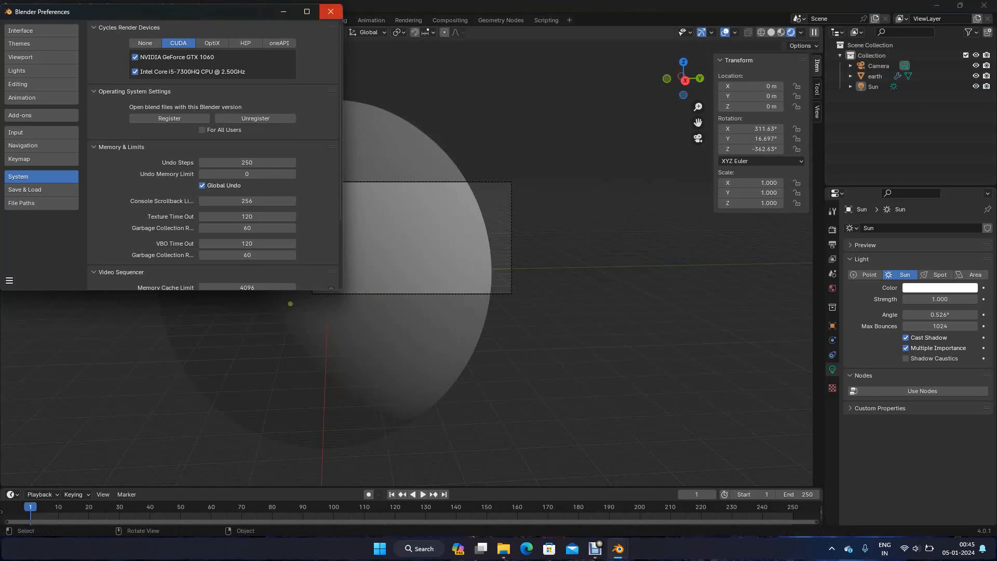
{"action": "left_click", "coordinate": [330, 11]}
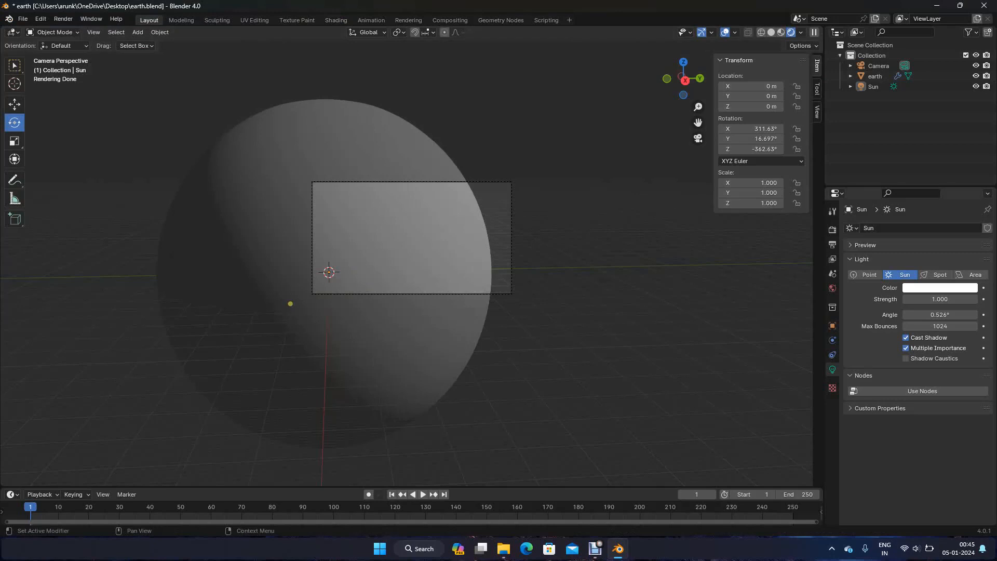
{"action": "left_click", "coordinate": [832, 230]}
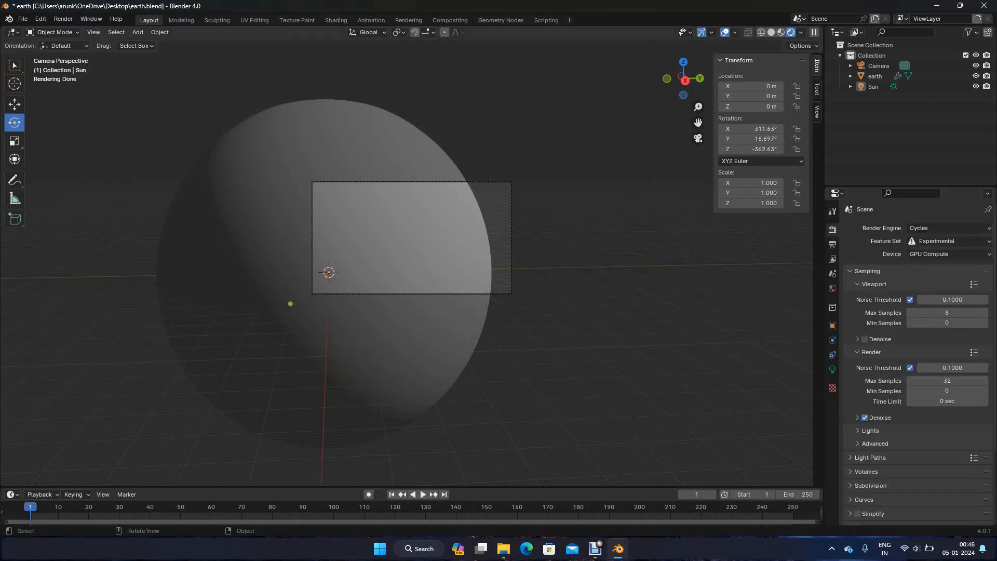
{"action": "key", "text": "ctrl+s"}
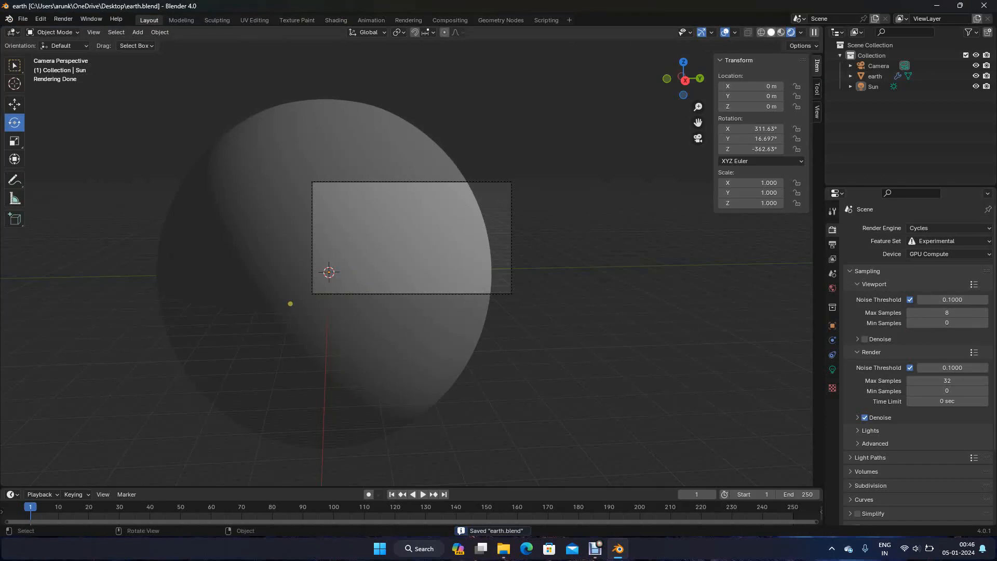
Return the layout viewport to solid shading and switch to the Shading workspace
{"action": "left_click", "coordinate": [771, 32]}
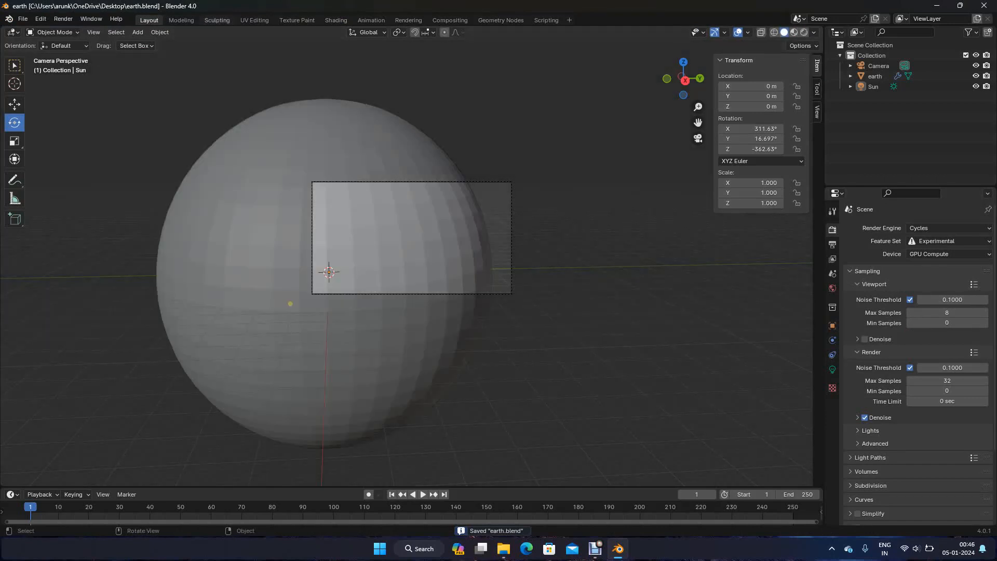
{"action": "left_click", "coordinate": [336, 20]}
{"action": "scroll", "coordinate": [488, 174], "scroll_direction": "down", "scroll_amount": 12}
{"action": "scroll", "coordinate": [488, 173], "scroll_direction": "down", "scroll_amount": 5}
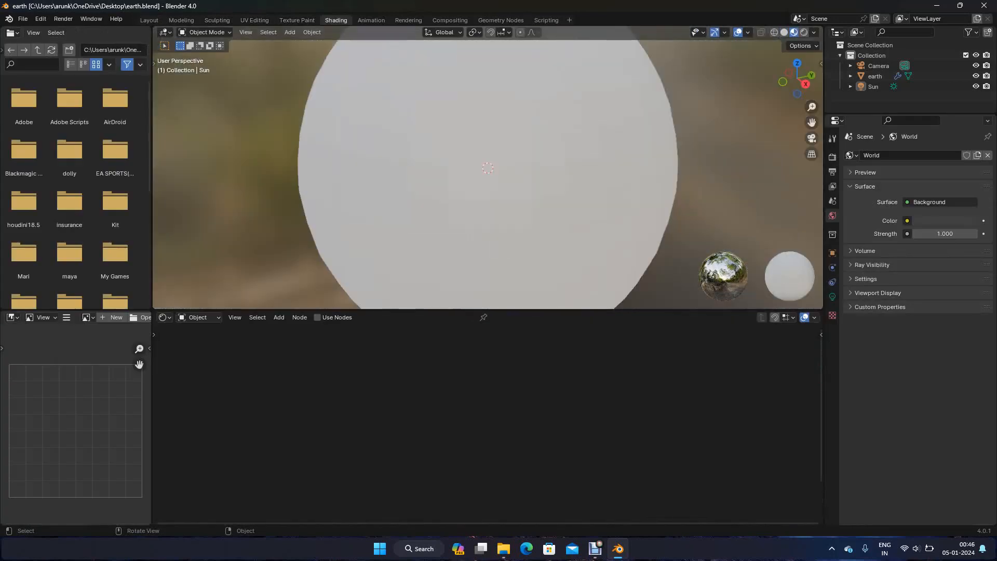
Set the Shading viewport's clipping range to a start of 10 m and an end of 10000 m
{"action": "key", "text": "n"}
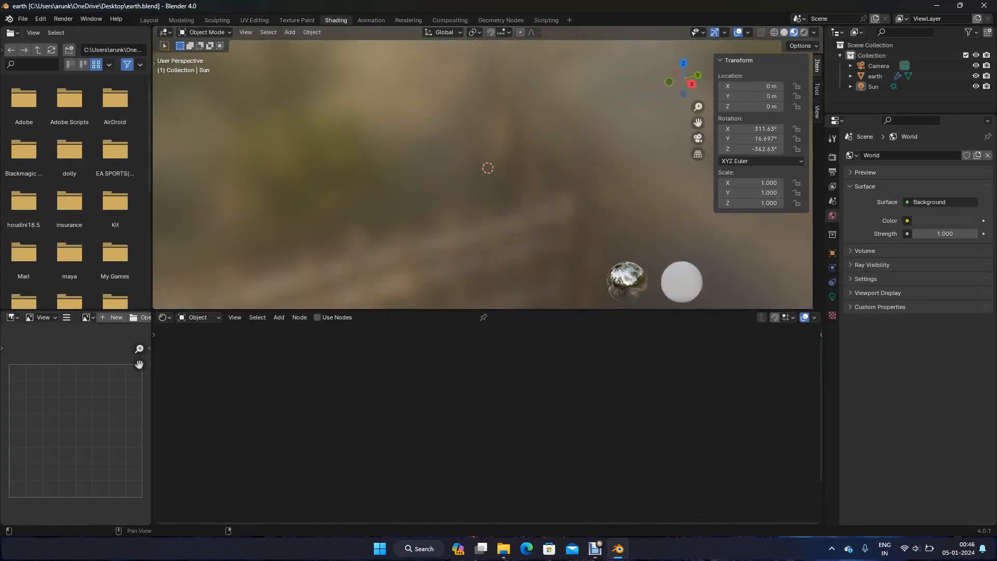
{"action": "left_click", "coordinate": [816, 112]}
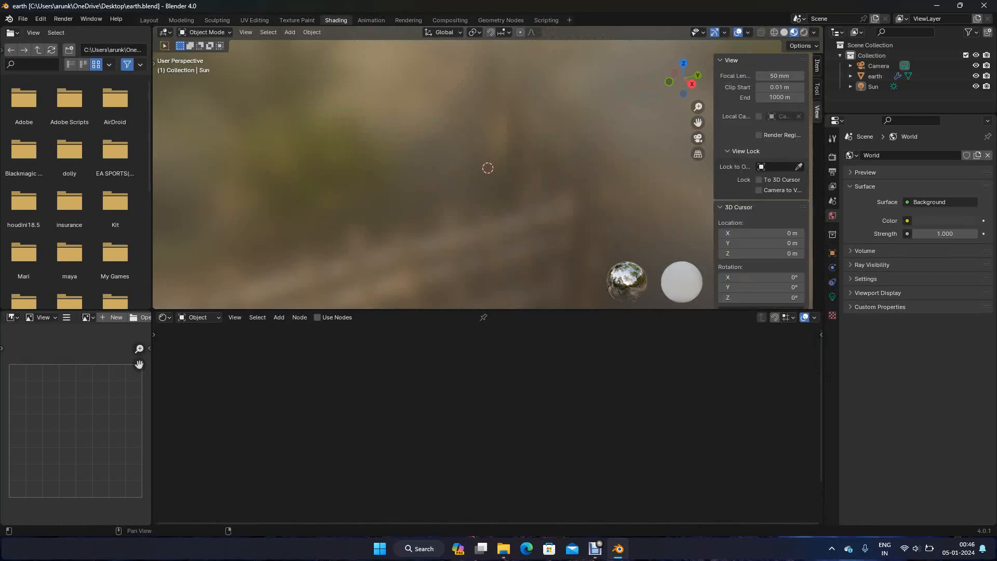
{"action": "left_click", "coordinate": [779, 88]}
{"action": "type", "text": "10"}
{"action": "key", "text": "Tab"}
{"action": "type", "text": "10000"}
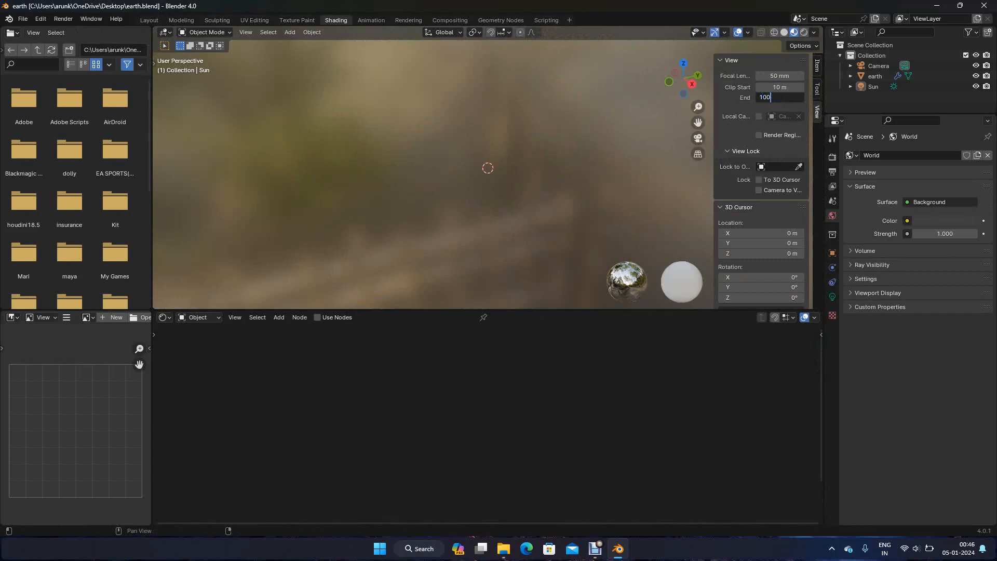
{"action": "key", "text": "Return"}
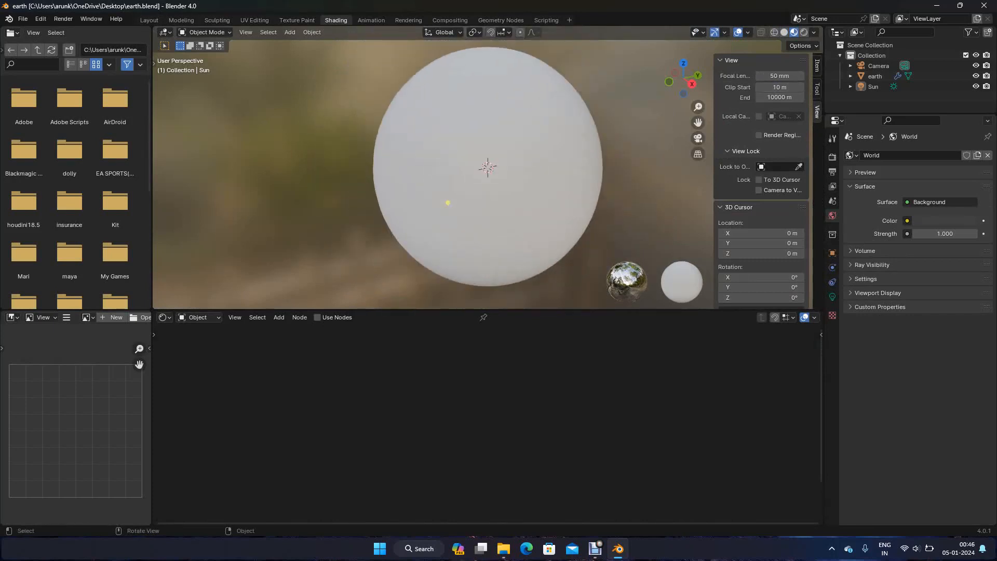
Select the earth sphere and display the Shading viewport in rendered mode with the lit side in view
{"action": "left_click", "coordinate": [487, 181]}
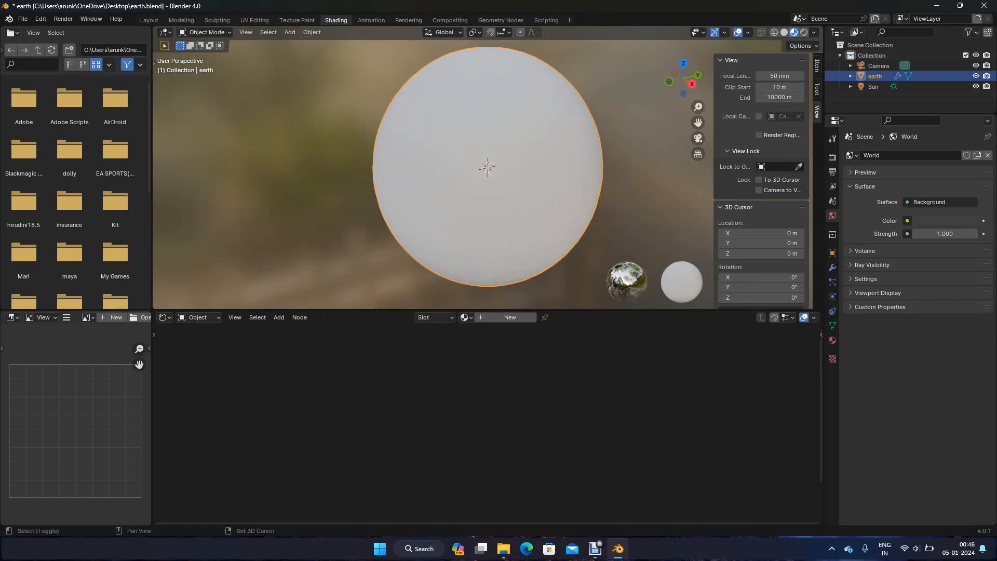
{"action": "middle_click_drag", "start_coordinate": [487, 166], "coordinate": [483, 174], "text": "shift"}
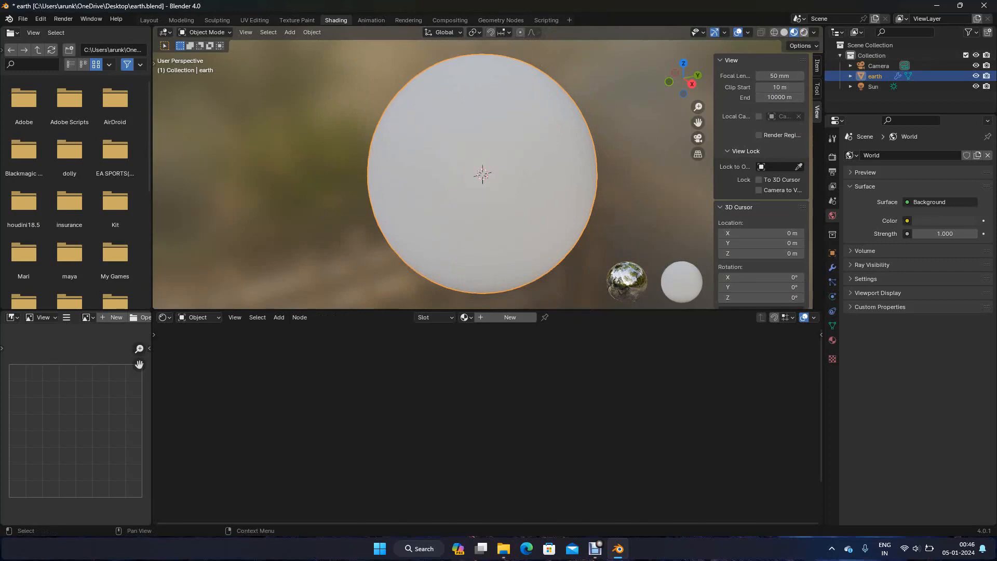
{"action": "left_click", "coordinate": [804, 32]}
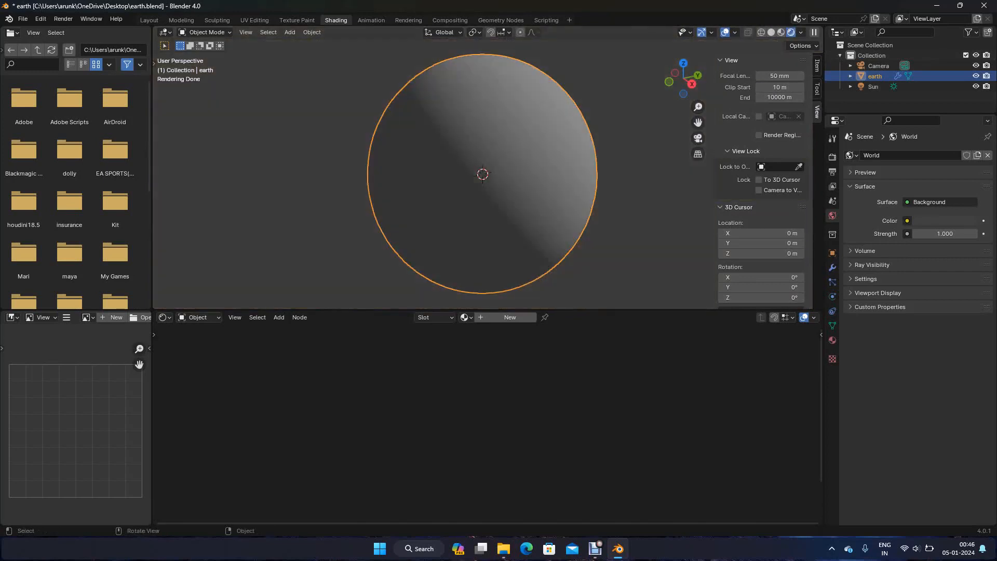
{"action": "middle_click_drag", "start_coordinate": [488, 171], "coordinate": [465, 194]}
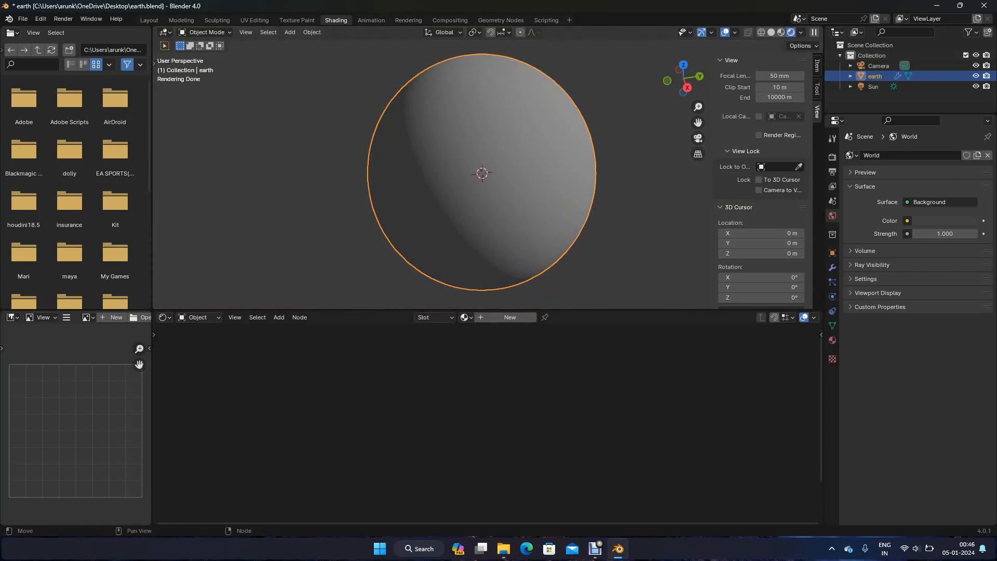
Create a new material on the earth sphere and rename it earth_shader
{"action": "left_click", "coordinate": [505, 317]}
{"action": "key", "text": "g"}
{"action": "key", "text": "Return"}
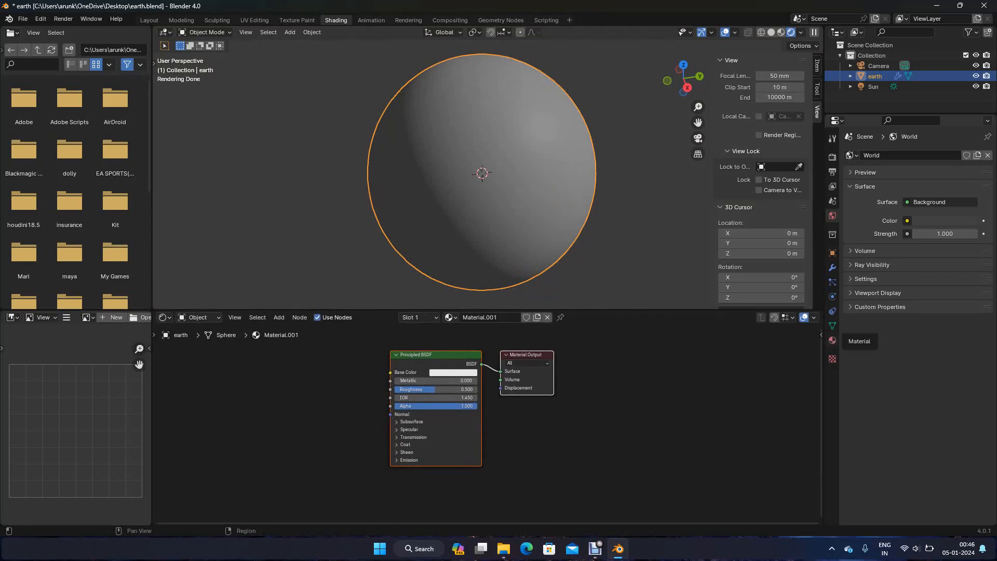
{"action": "left_click", "coordinate": [832, 340]}
{"action": "double_click", "coordinate": [876, 158]}
{"action": "type", "text": "earth_shader"}
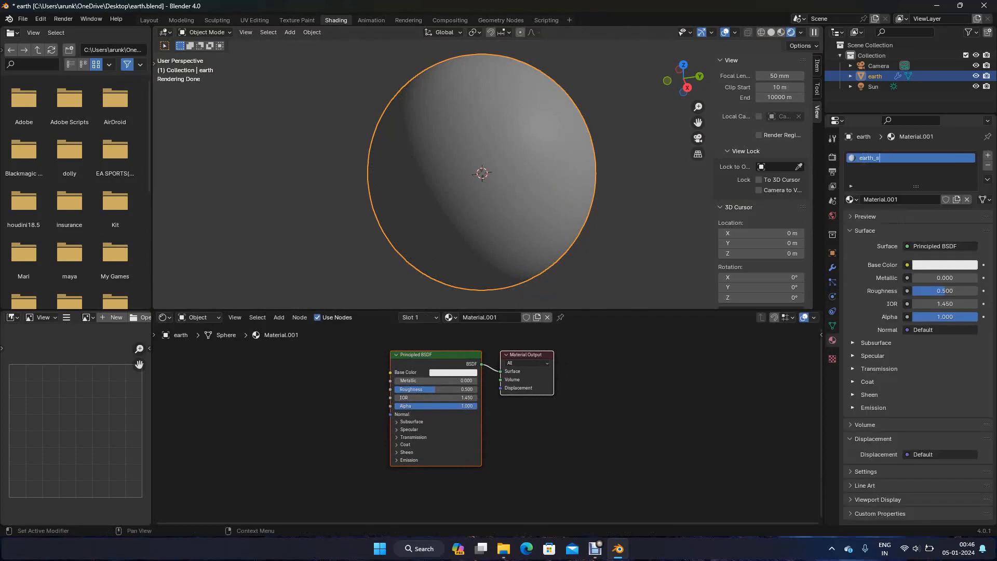
{"action": "key", "text": "Return"}
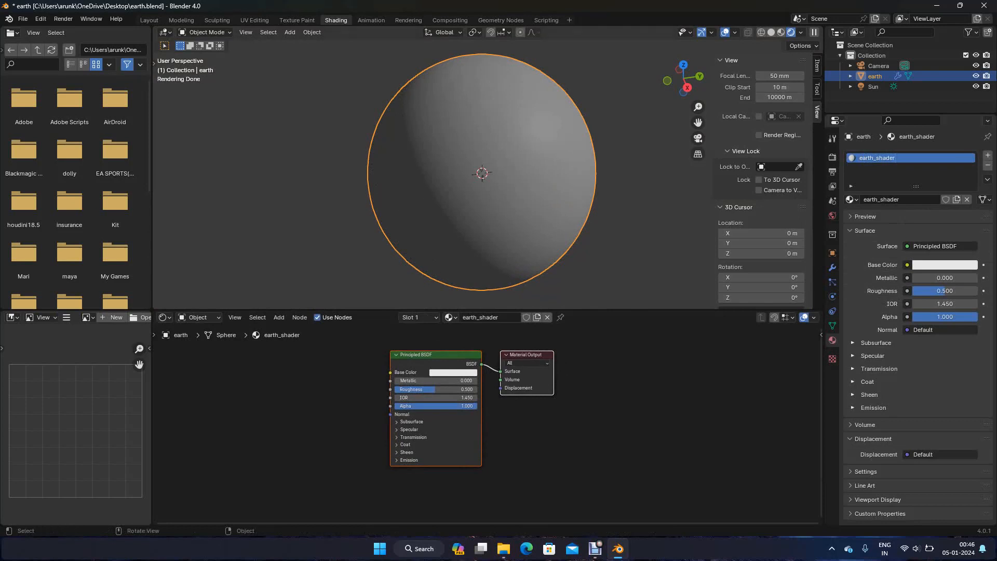
Move the Principled BSDF and Material Output nodes to the right and add an Image Texture node to their left
{"action": "key", "text": "g"}
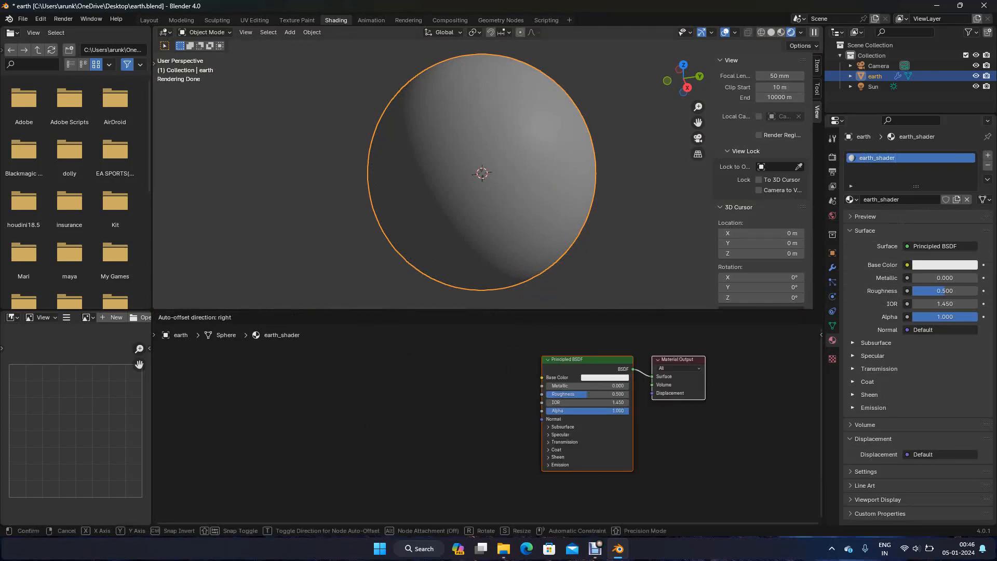
{"action": "left_click", "coordinate": [498, 422]}
{"action": "left_click", "coordinate": [498, 421]}
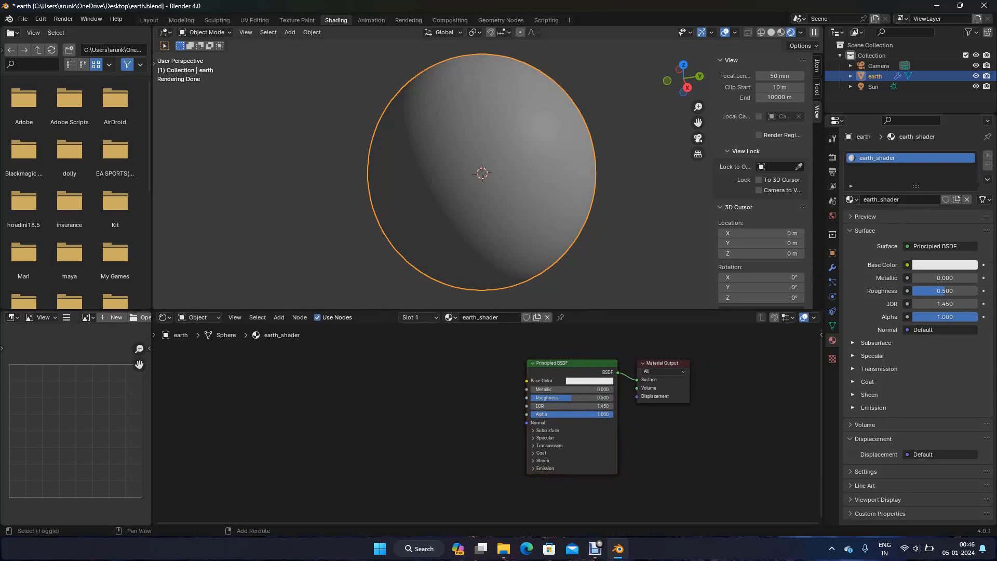
{"action": "key", "text": "shift+a"}
{"action": "type", "text": "image"}
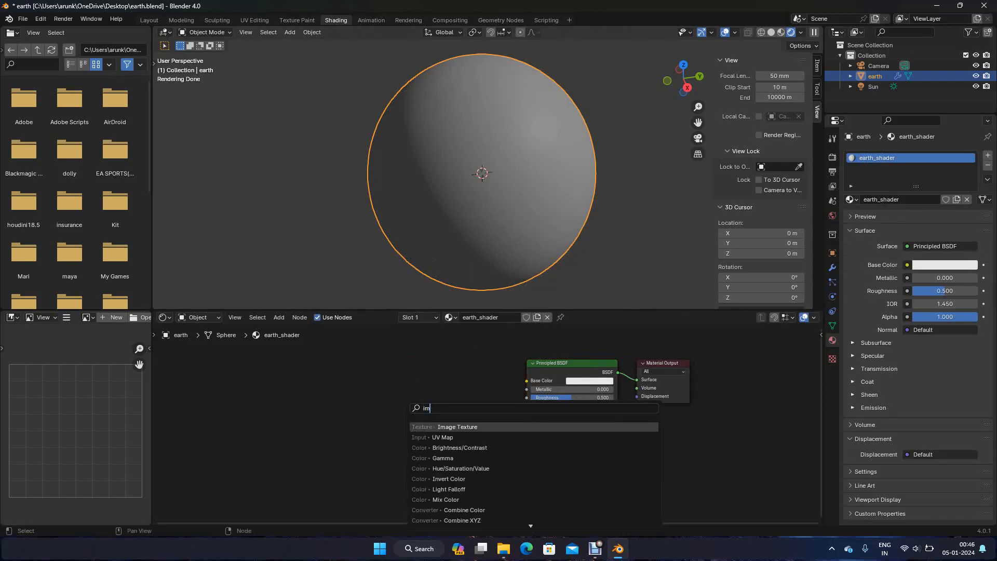
{"action": "key", "text": "Return"}
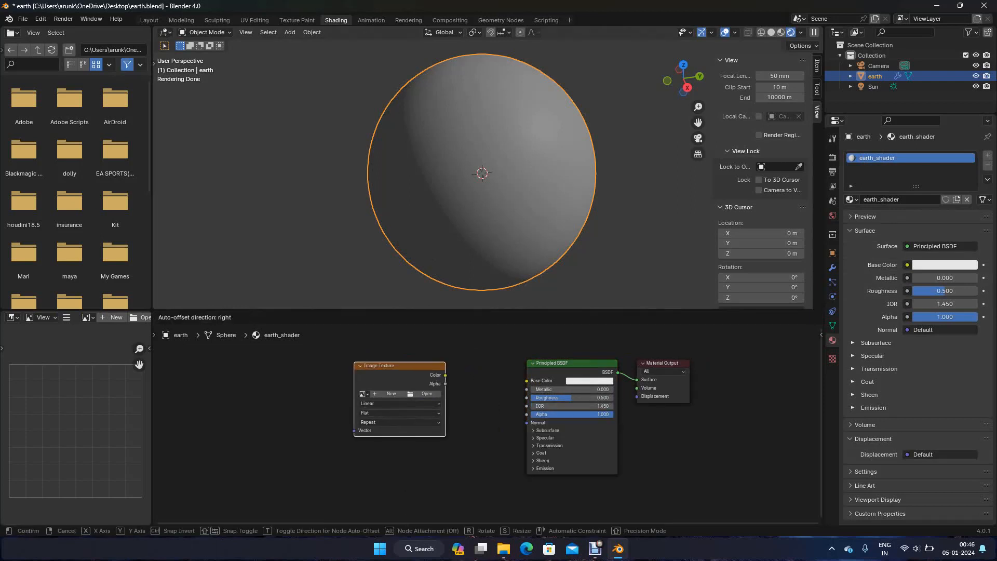
{"action": "left_click", "coordinate": [355, 363]}
Load earth_color_10K.tif from the space_scene assets\earth\texture folder into the Image Texture node
{"action": "left_click", "coordinate": [424, 393]}
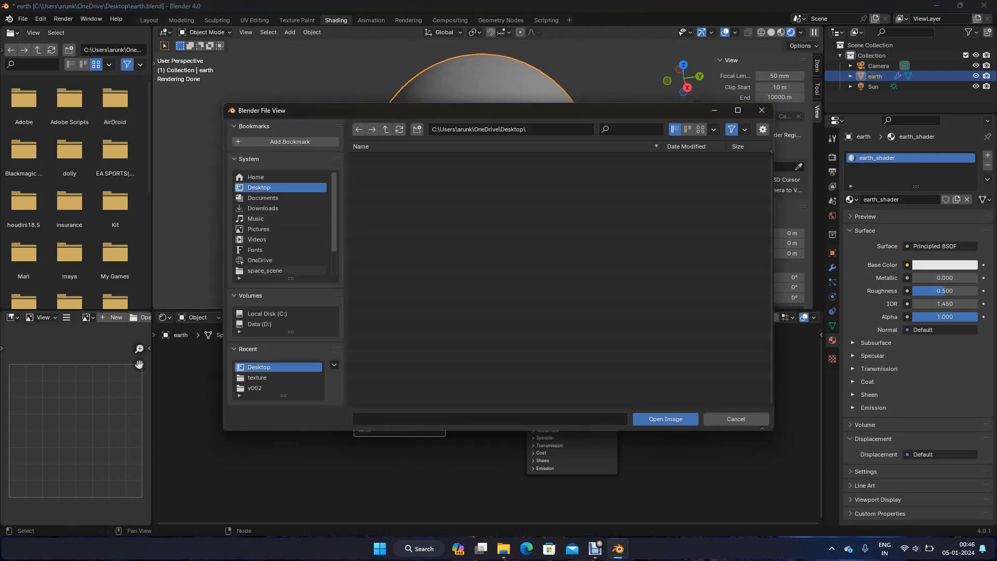
{"action": "left_click", "coordinate": [270, 271]}
{"action": "double_click", "coordinate": [384, 169]}
{"action": "left_click", "coordinate": [383, 158]}
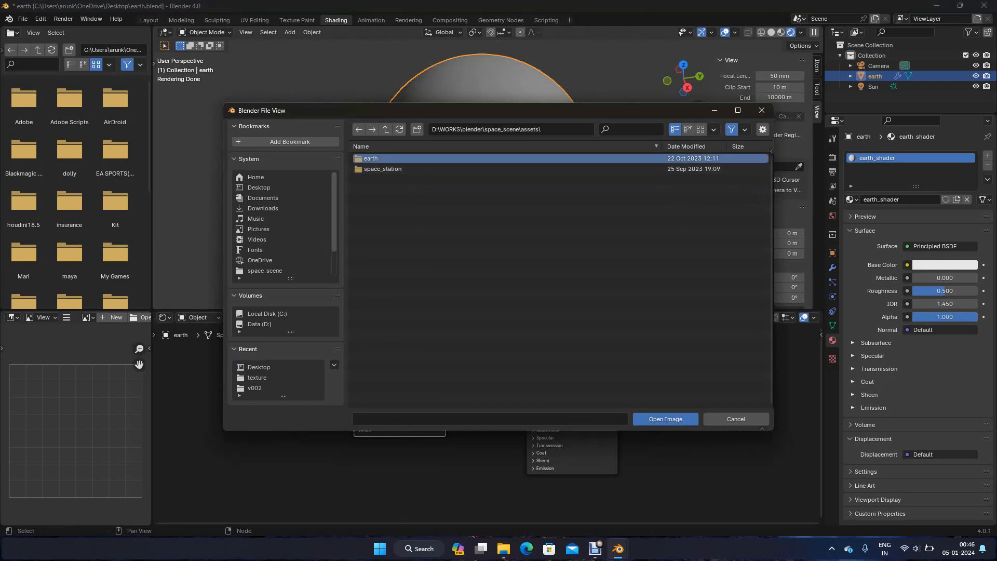
{"action": "double_click", "coordinate": [383, 158]}
{"action": "double_click", "coordinate": [384, 168]}
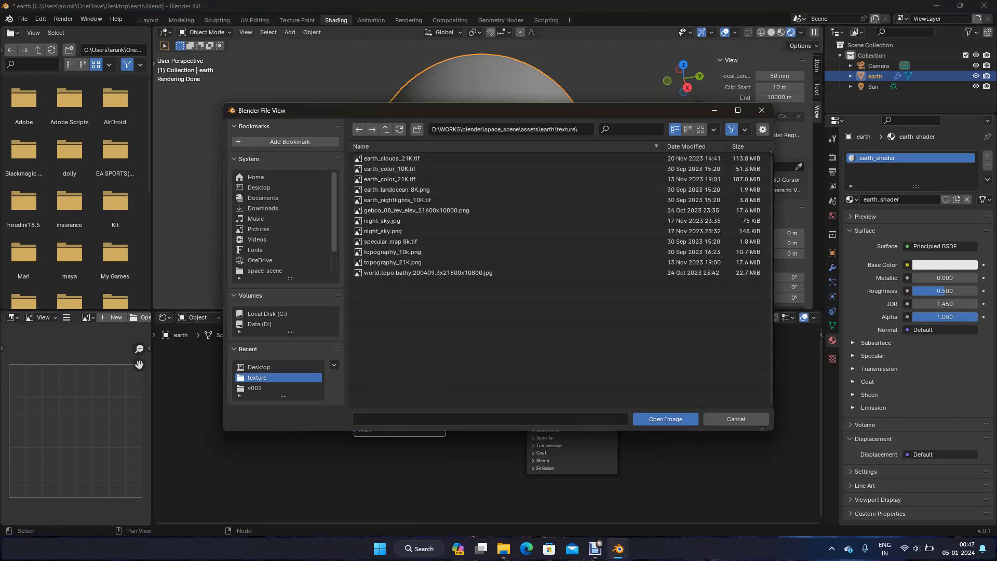
{"action": "left_click", "coordinate": [700, 130]}
{"action": "left_click", "coordinate": [442, 176]}
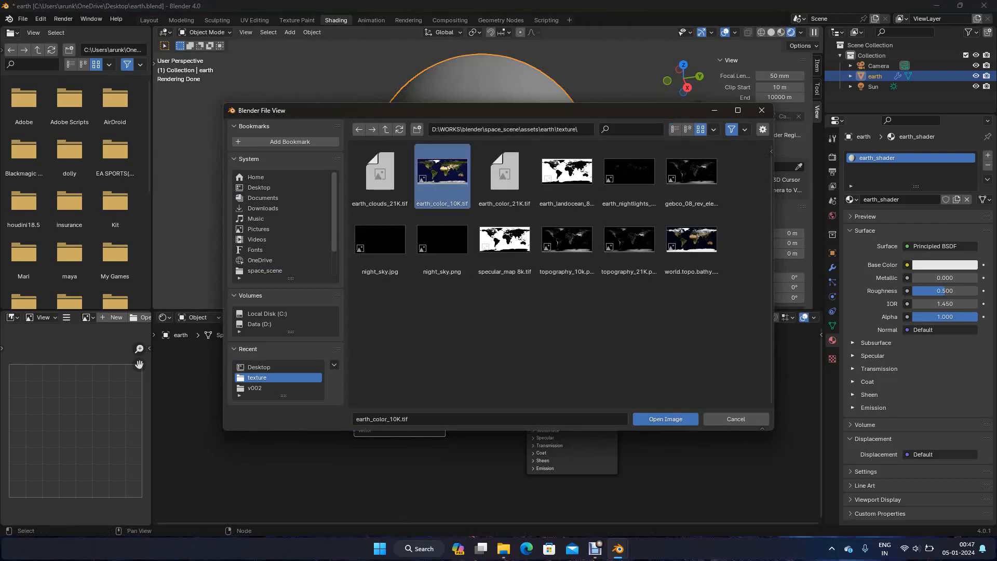
{"action": "left_click", "coordinate": [666, 419]}
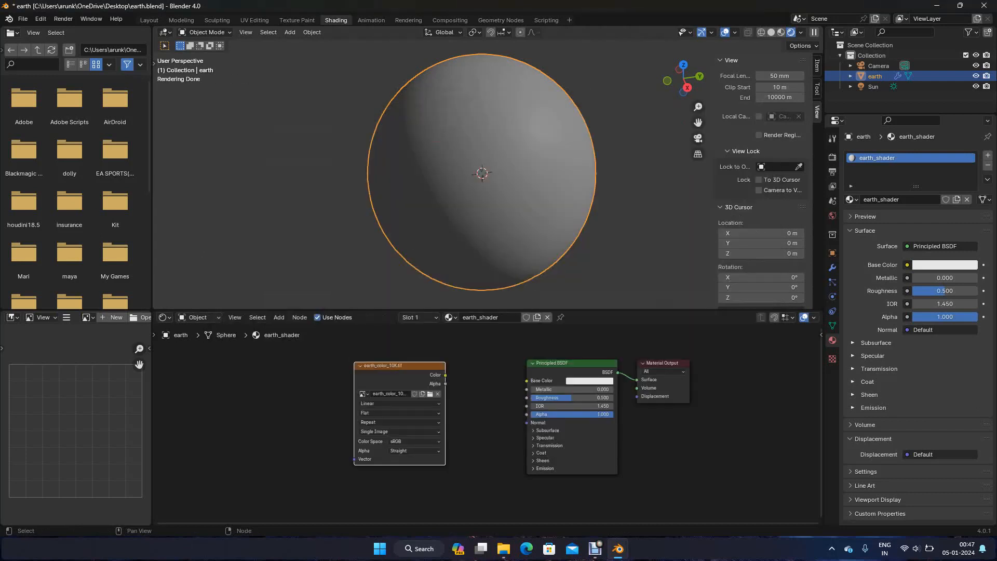
{"action": "scroll", "coordinate": [488, 423], "scroll_direction": "up", "scroll_amount": 2}
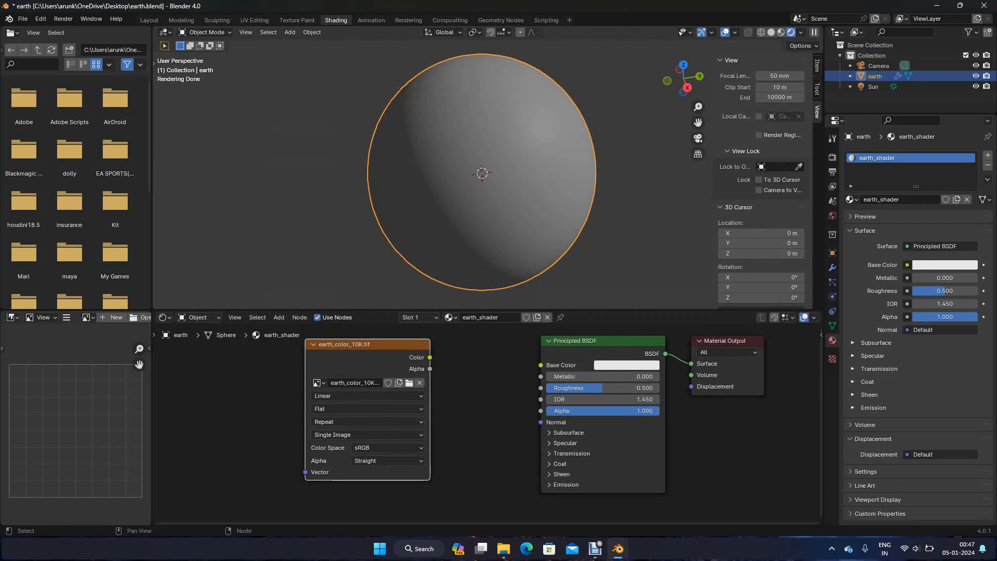
Connect the Color output of the earth_color_10K.tif texture to the Base Color of the Principled BSDF
{"action": "left_click_drag", "start_coordinate": [430, 357], "coordinate": [540, 365]}
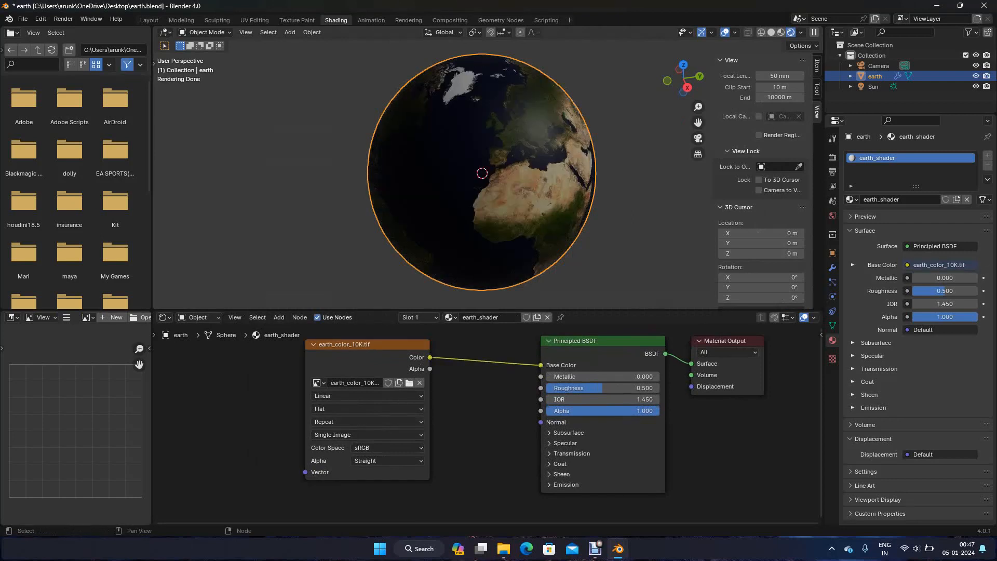
Set the Sun light's strength to 6 after trying 10 and 8
{"action": "left_click", "coordinate": [872, 86]}
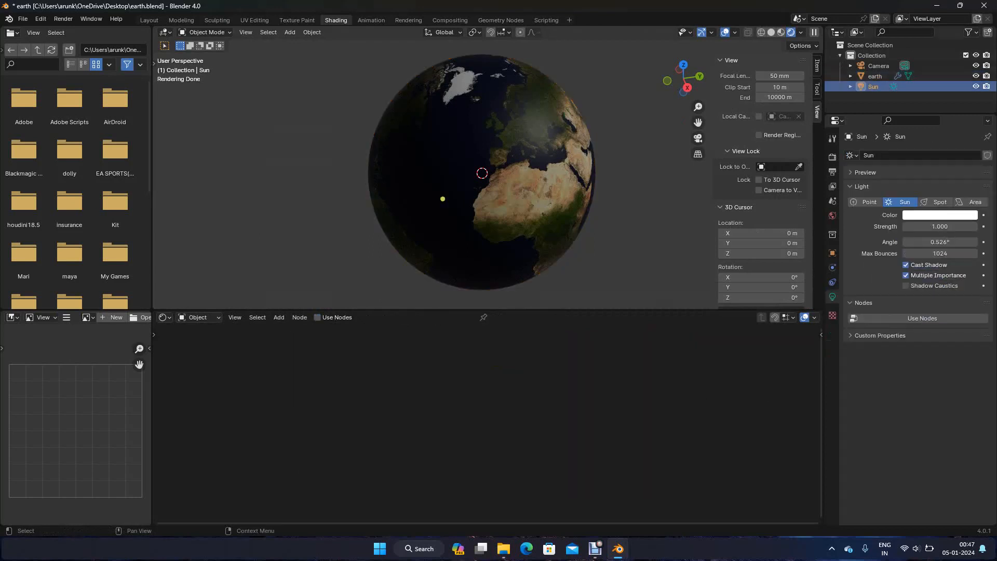
{"action": "left_click", "coordinate": [940, 227]}
{"action": "type", "text": "10"}
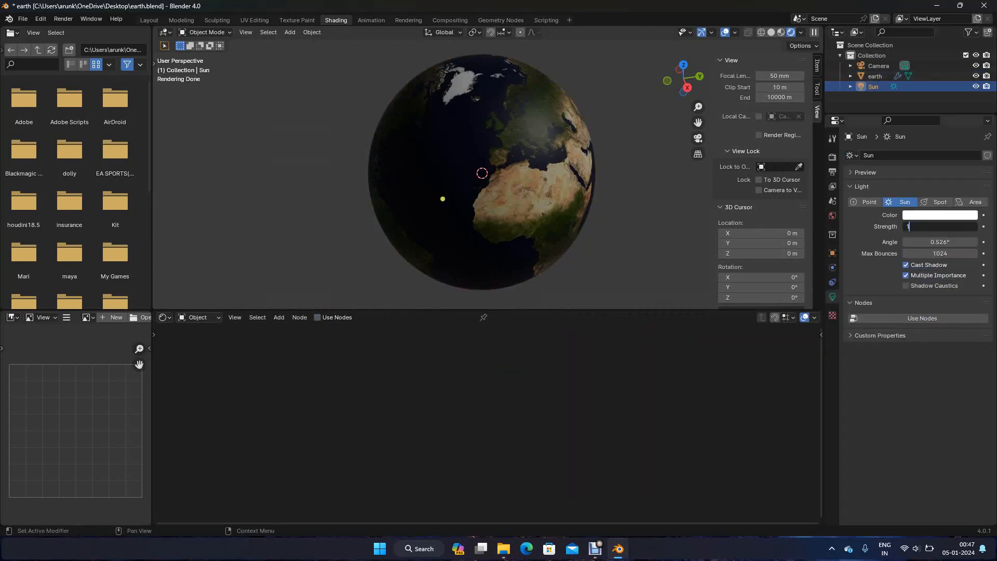
{"action": "key", "text": "Return"}
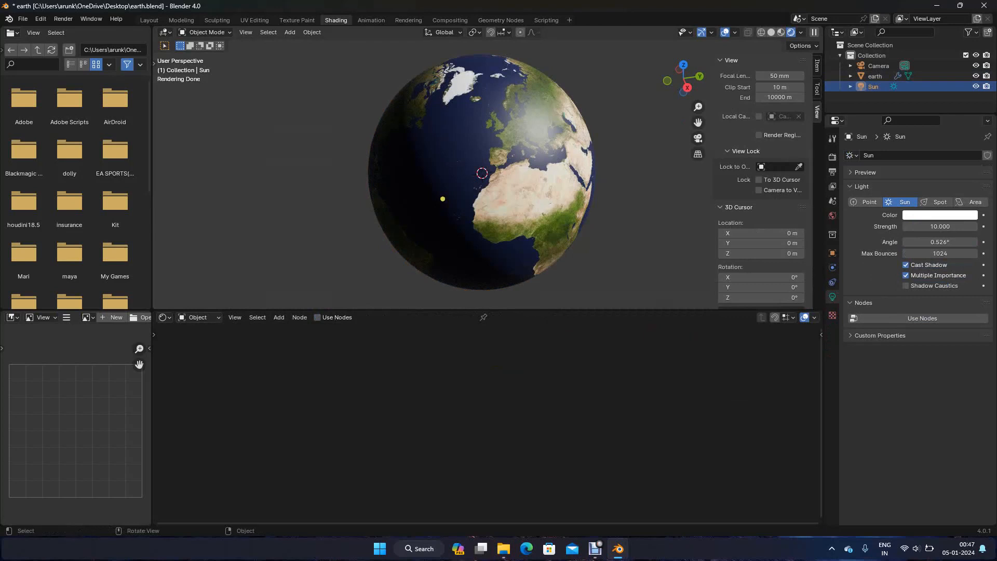
{"action": "left_click", "coordinate": [940, 227]}
{"action": "type", "text": "8"}
{"action": "key", "text": "Return"}
{"action": "left_click", "coordinate": [939, 226]}
{"action": "type", "text": "6"}
{"action": "key", "text": "Return"}
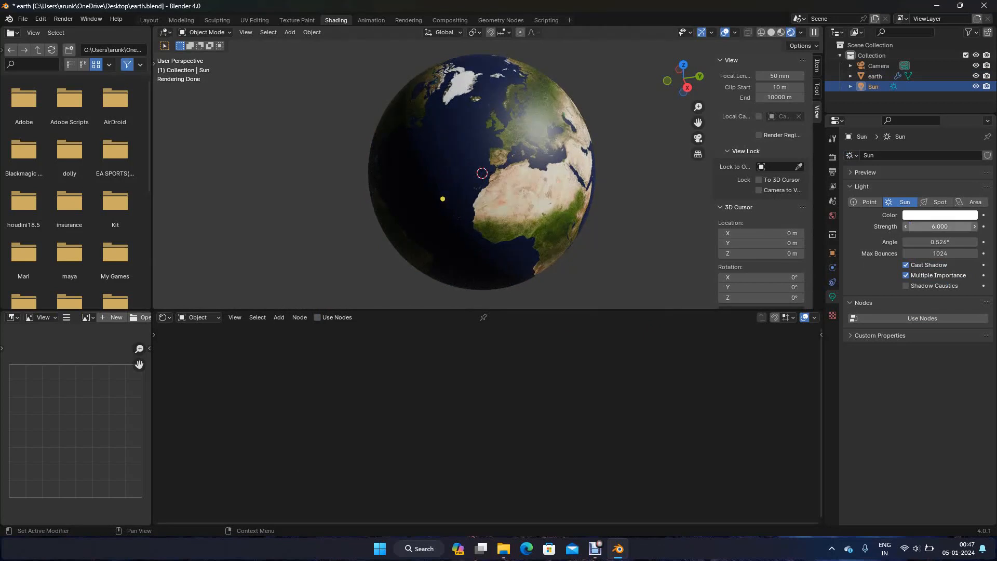
Select the earth sphere, space its texture and Principled BSDF nodes further apart, and collapse the earth_color_10K.tif node
{"action": "left_click", "coordinate": [540, 213]}
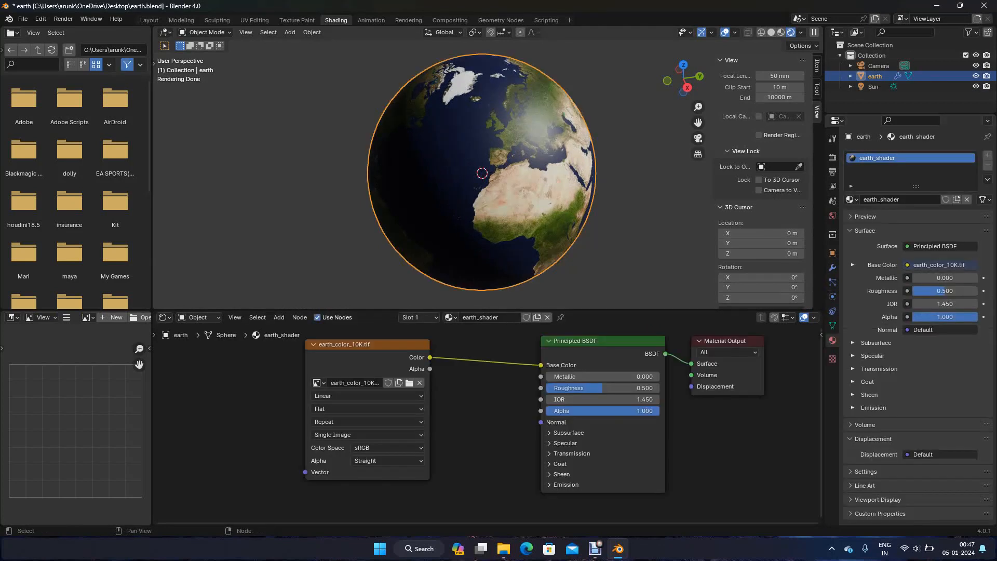
{"action": "scroll", "coordinate": [485, 425], "scroll_direction": "down", "scroll_amount": 1}
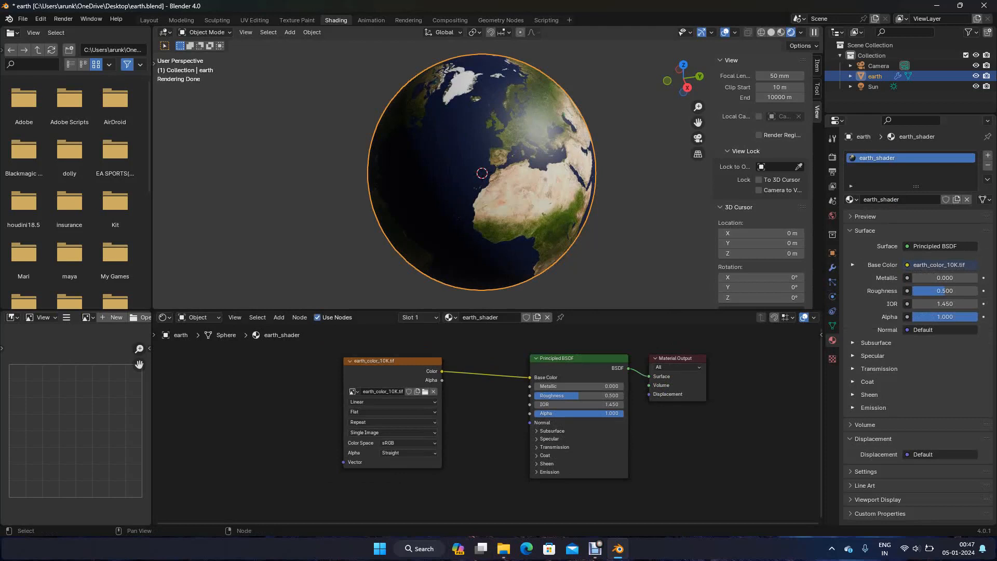
{"action": "left_click_drag", "start_coordinate": [392, 361], "coordinate": [348, 345]}
{"action": "left_click", "coordinate": [579, 358]}
{"action": "left_click_drag", "start_coordinate": [579, 358], "coordinate": [582, 367]}
{"action": "left_click", "coordinate": [305, 345]}
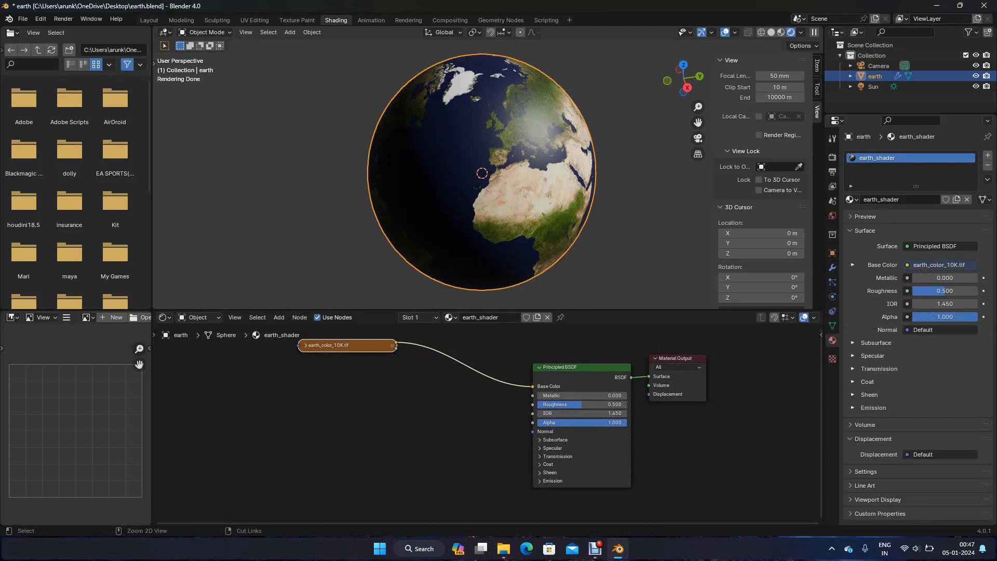
Duplicate the image texture node below the original, expand the copy and load topography_10k.png into it
{"action": "key", "text": "shift+d"}
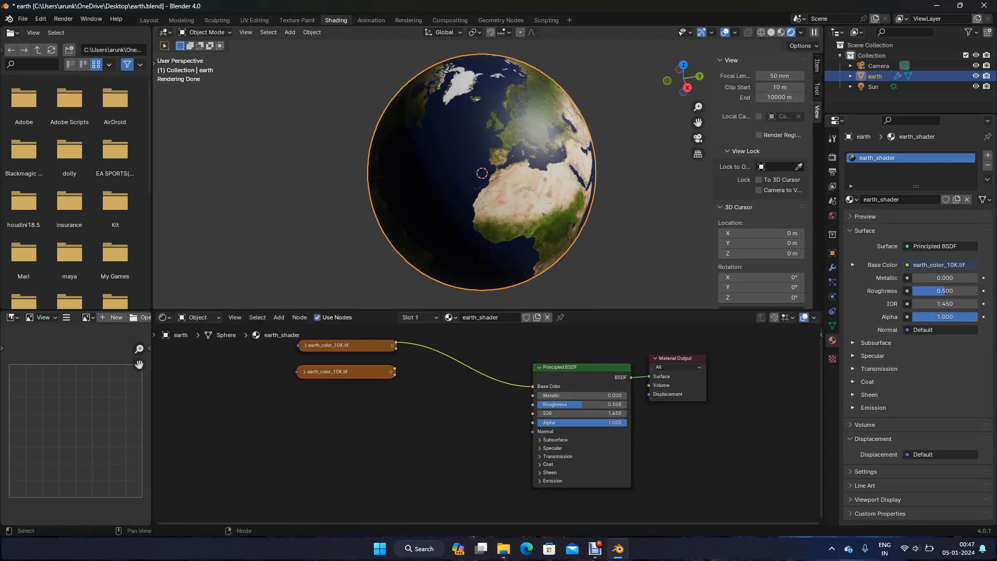
{"action": "key", "text": "h"}
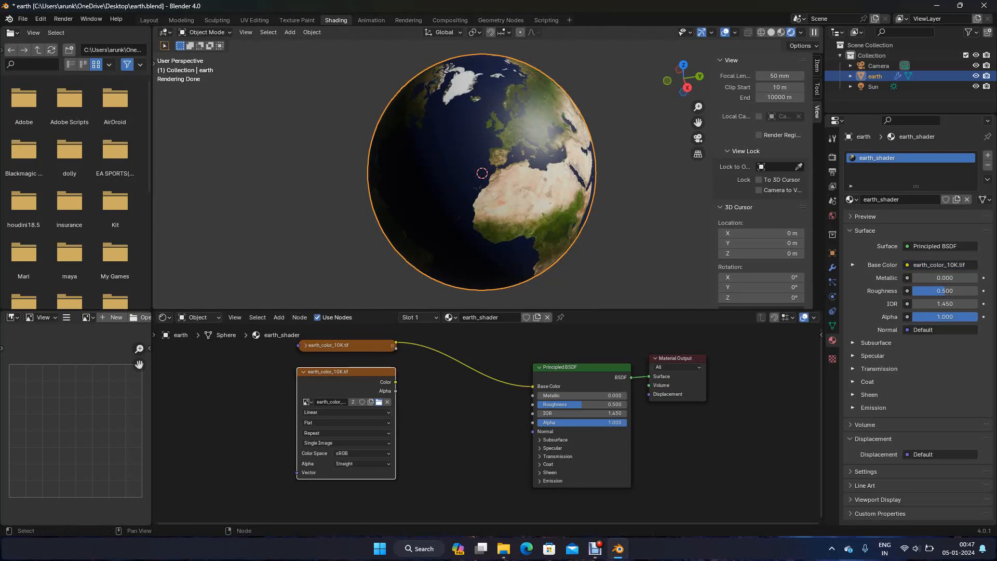
{"action": "left_click", "coordinate": [378, 402]}
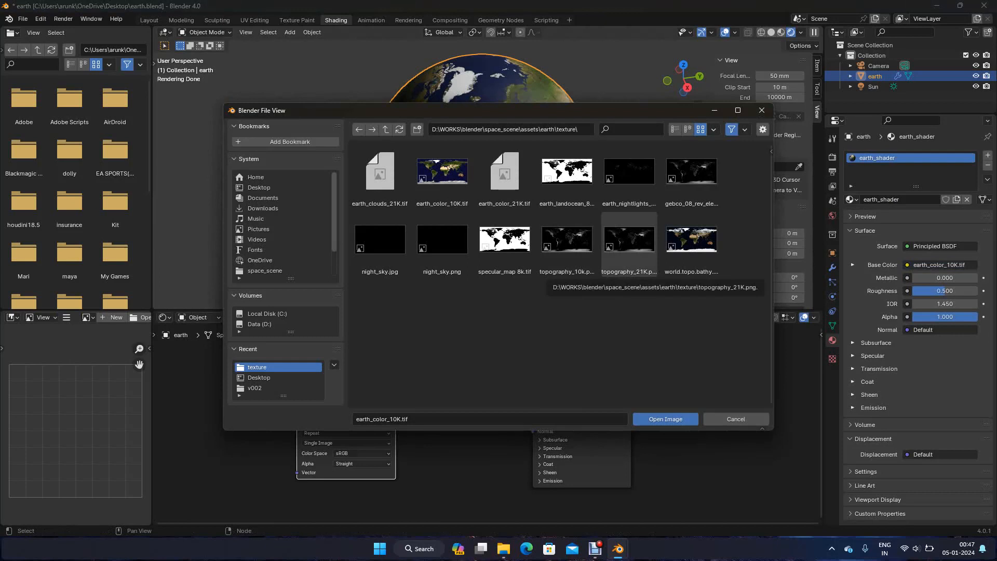
{"action": "left_click", "coordinate": [566, 239]}
{"action": "left_click", "coordinate": [666, 419]}
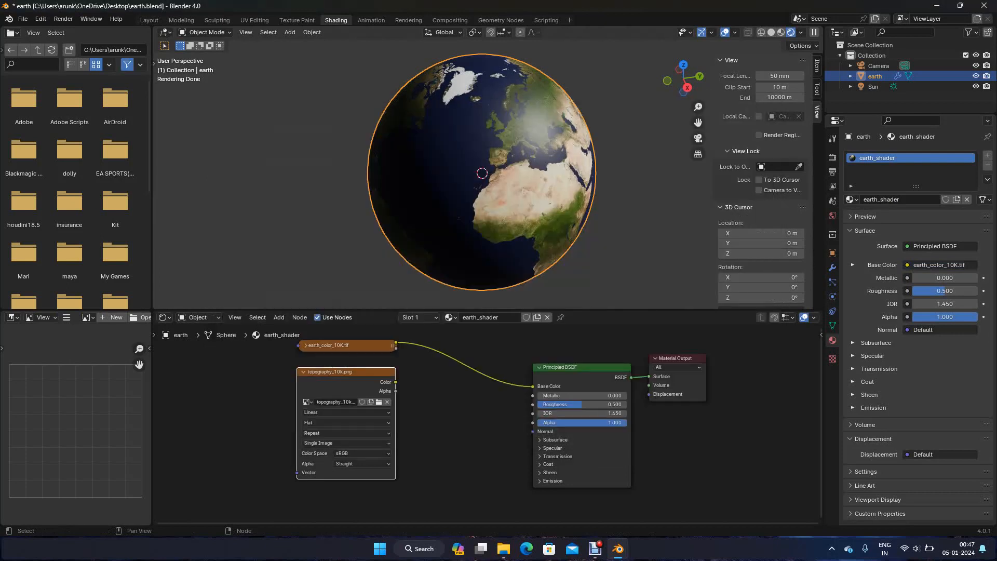
Set the color space of the topography_10k.png texture to Non-Color
{"action": "scroll", "coordinate": [490, 425], "scroll_direction": "up", "scroll_amount": 2}
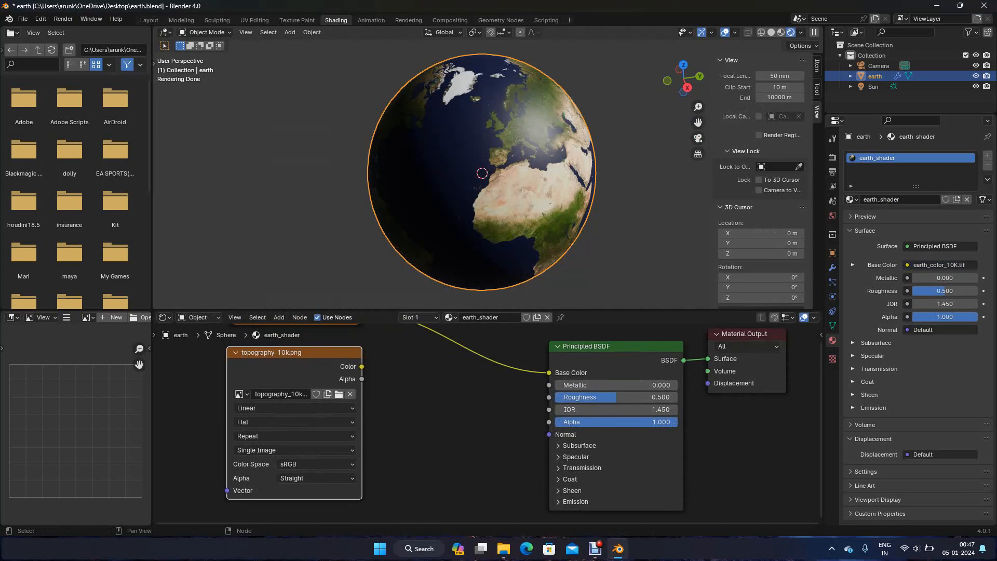
{"action": "left_click", "coordinate": [317, 464]}
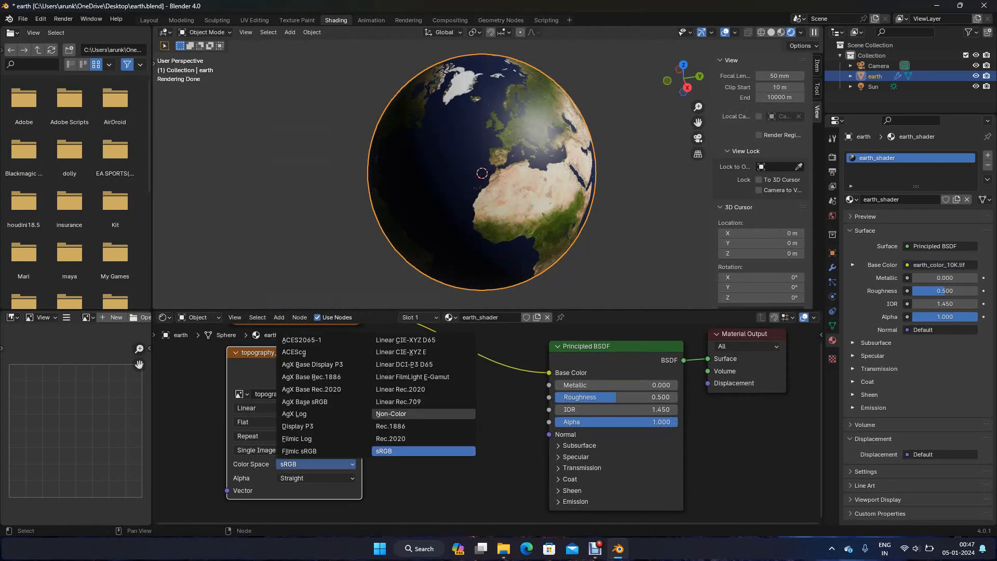
{"action": "left_click", "coordinate": [394, 414]}
{"action": "key", "text": "h"}
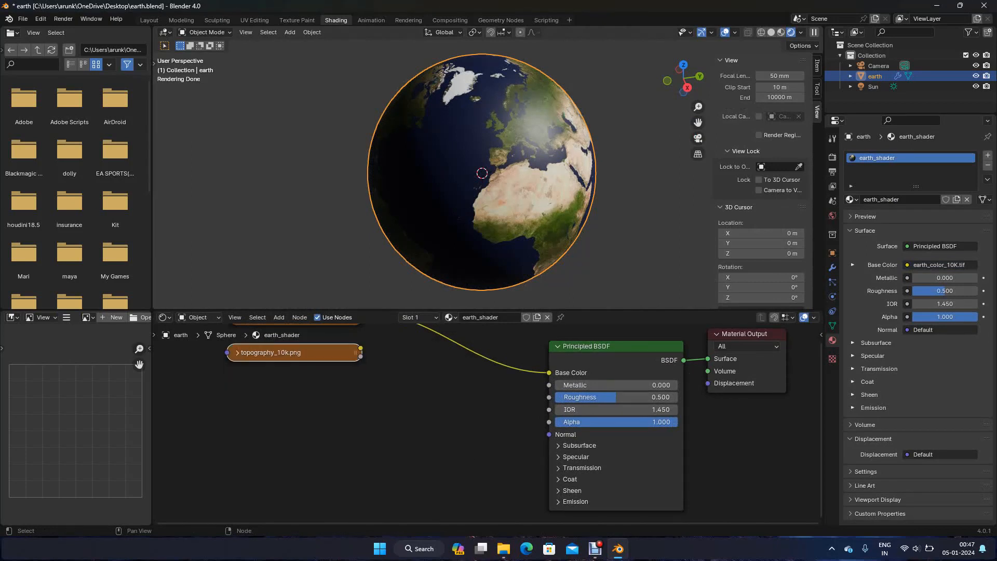
{"action": "scroll", "coordinate": [485, 424], "scroll_direction": "down", "scroll_amount": 1}
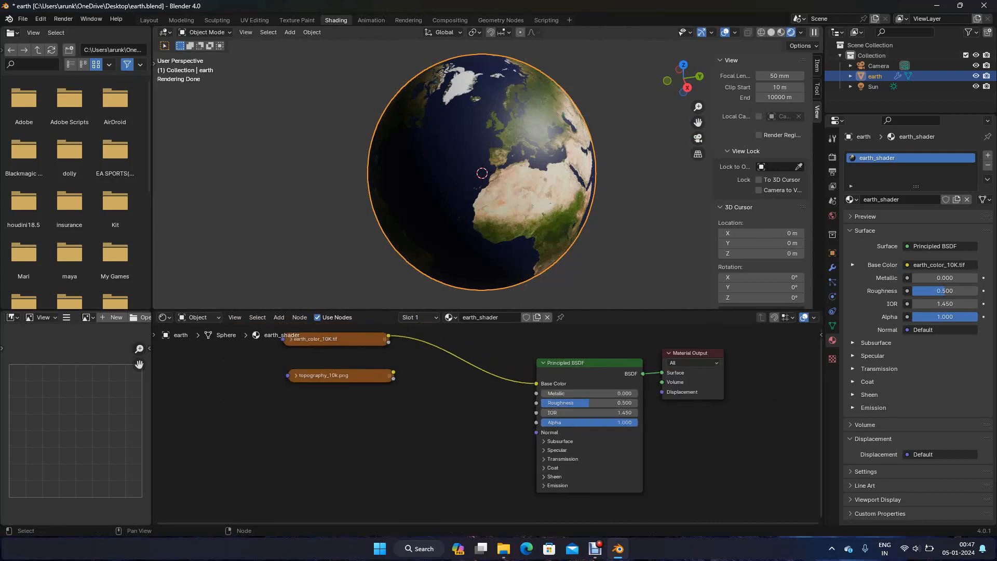
{"action": "key", "text": "h"}
Add a Displacement node, feeding the topography Color into its Height and its output into the Material Output's Displacement
{"action": "key", "text": "shift+a"}
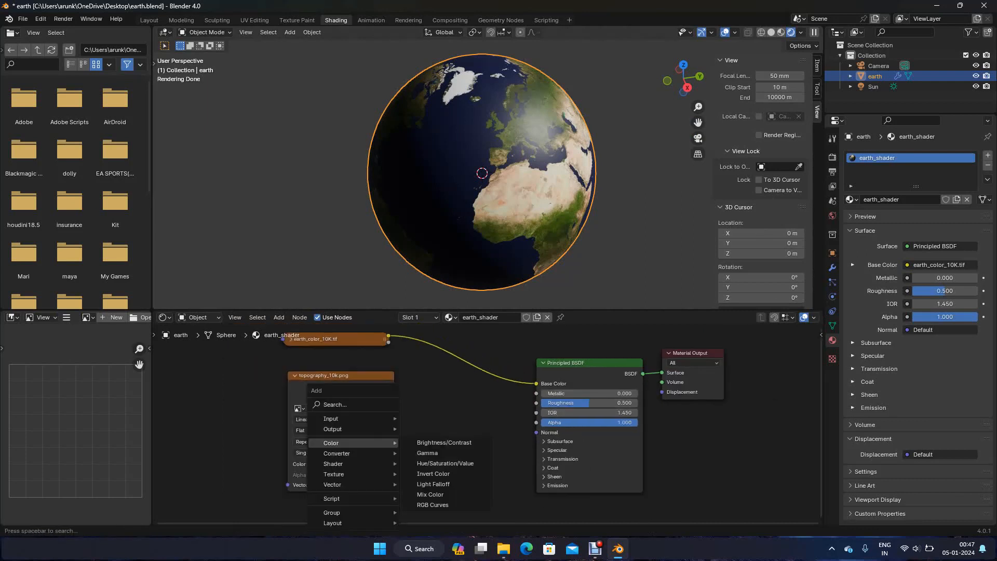
{"action": "mouse_move", "coordinate": [353, 484]}
{"action": "left_click", "coordinate": [431, 427]}
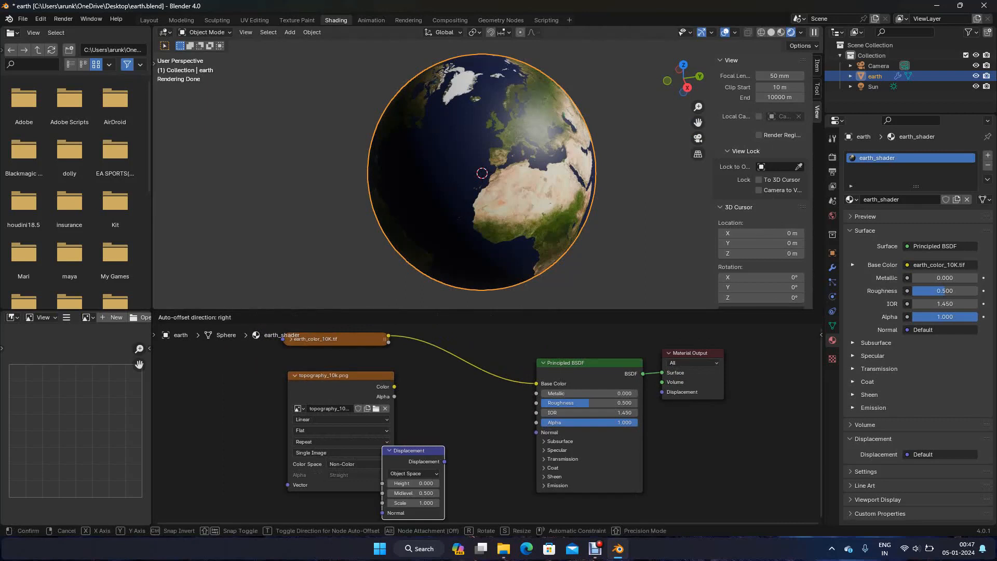
{"action": "left_click", "coordinate": [427, 389]}
{"action": "left_click_drag", "start_coordinate": [394, 386], "coordinate": [425, 424]}
{"action": "left_click_drag", "start_coordinate": [488, 403], "coordinate": [662, 392]}
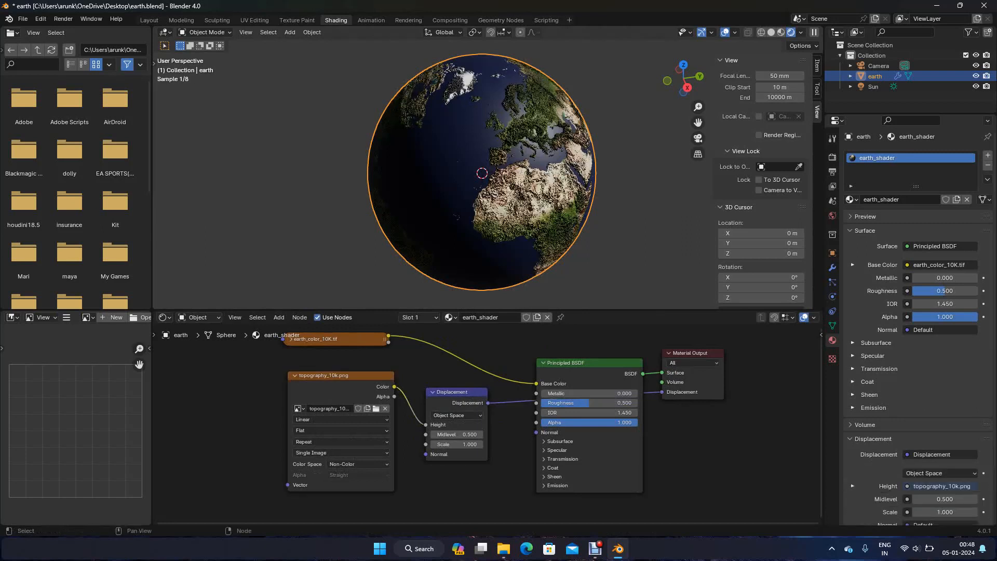
Arrange the topography and Displacement nodes above the color texture and Principled BSDF, collapsing the topography node and shifting the Material Output
{"action": "left_click_drag", "start_coordinate": [581, 363], "coordinate": [562, 315]}
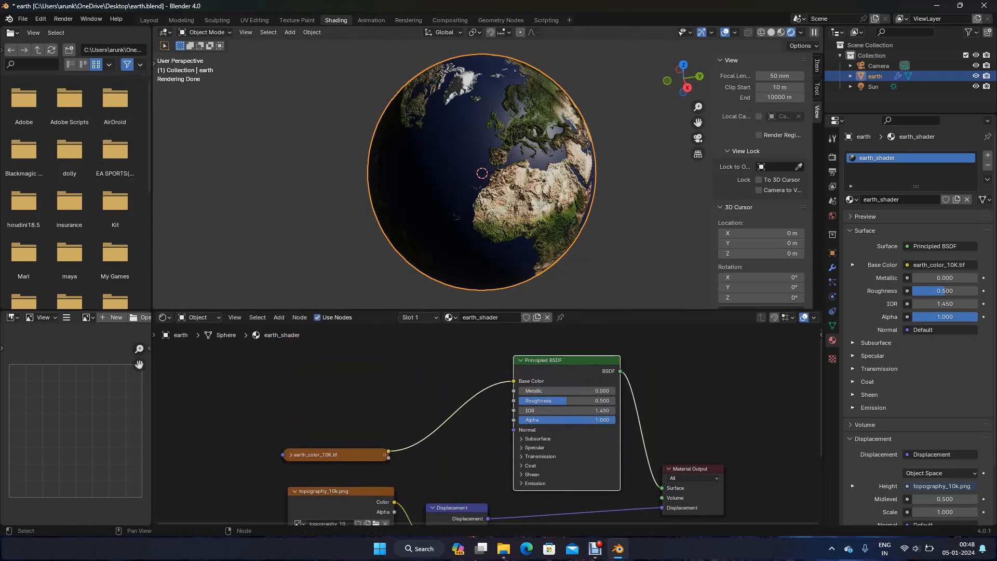
{"action": "scroll", "coordinate": [493, 426], "scroll_direction": "down", "scroll_amount": 5}
{"action": "scroll", "coordinate": [495, 447], "scroll_direction": "down", "scroll_amount": 1, "text": "shift"}
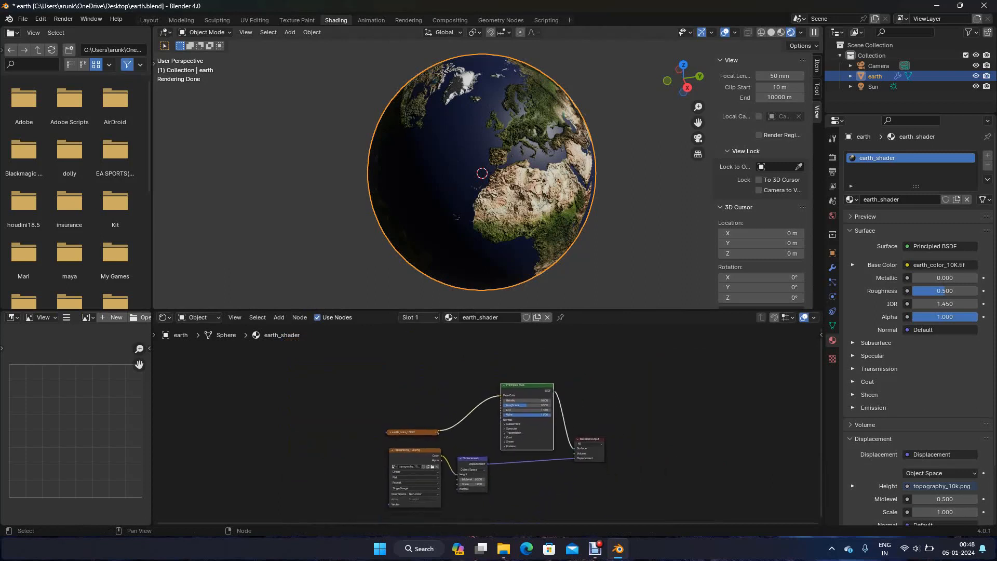
{"action": "left_click_drag", "start_coordinate": [527, 385], "coordinate": [528, 436]}
{"action": "left_click_drag", "start_coordinate": [473, 458], "coordinate": [505, 372]}
{"action": "left_click_drag", "start_coordinate": [416, 450], "coordinate": [407, 396]}
{"action": "key", "text": "h"}
{"action": "left_click_drag", "start_coordinate": [506, 372], "coordinate": [525, 387]}
{"action": "left_click_drag", "start_coordinate": [589, 439], "coordinate": [625, 425]}
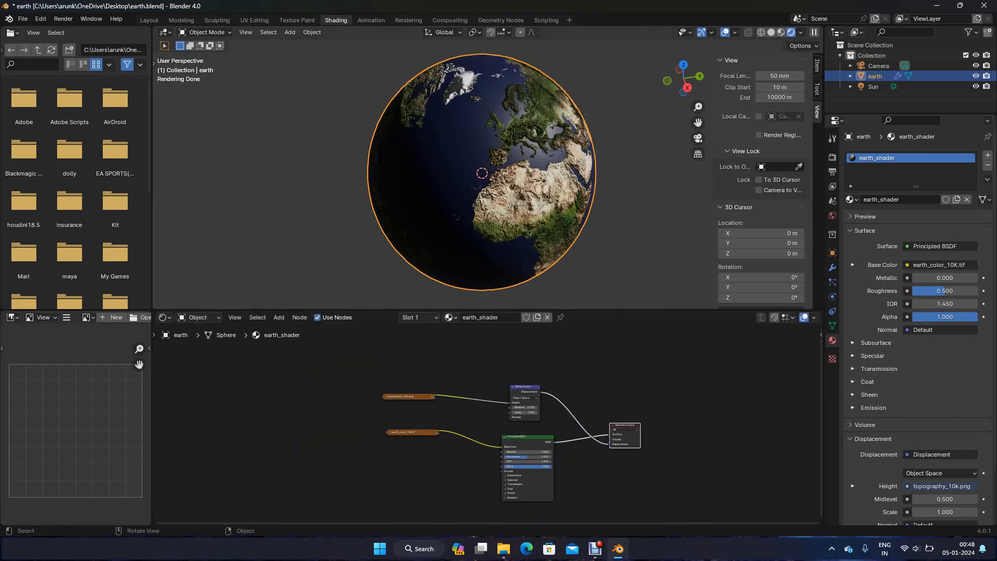
Set the surface displacement method of earth_shader to Displacement and Bump in the material settings
{"action": "scroll", "coordinate": [478, 177], "scroll_direction": "up", "scroll_amount": 3}
{"action": "middle_click_drag", "start_coordinate": [478, 178], "coordinate": [451, 166], "text": "shift"}
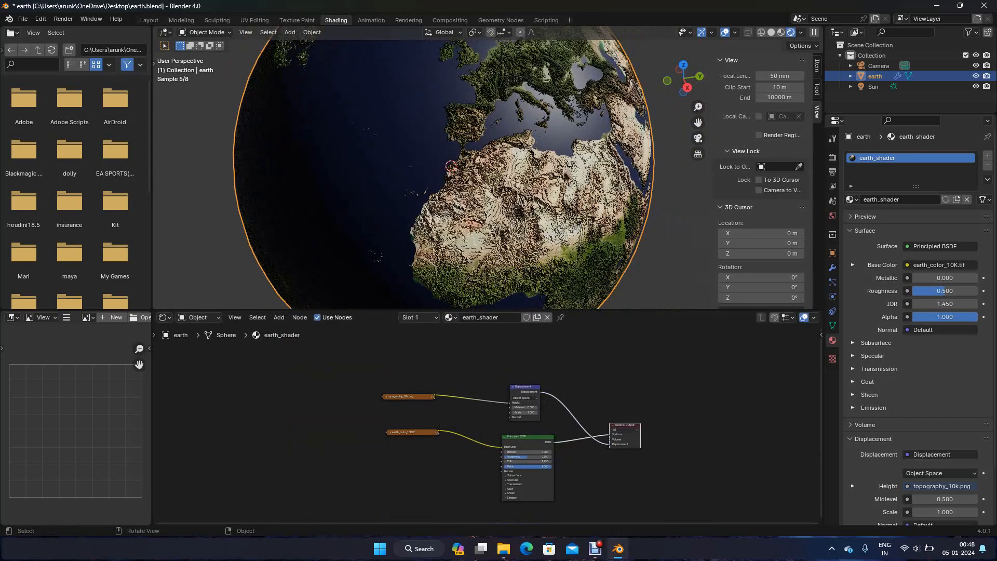
{"action": "scroll", "coordinate": [488, 425], "scroll_direction": "up", "scroll_amount": 4}
{"action": "left_click", "coordinate": [537, 373]}
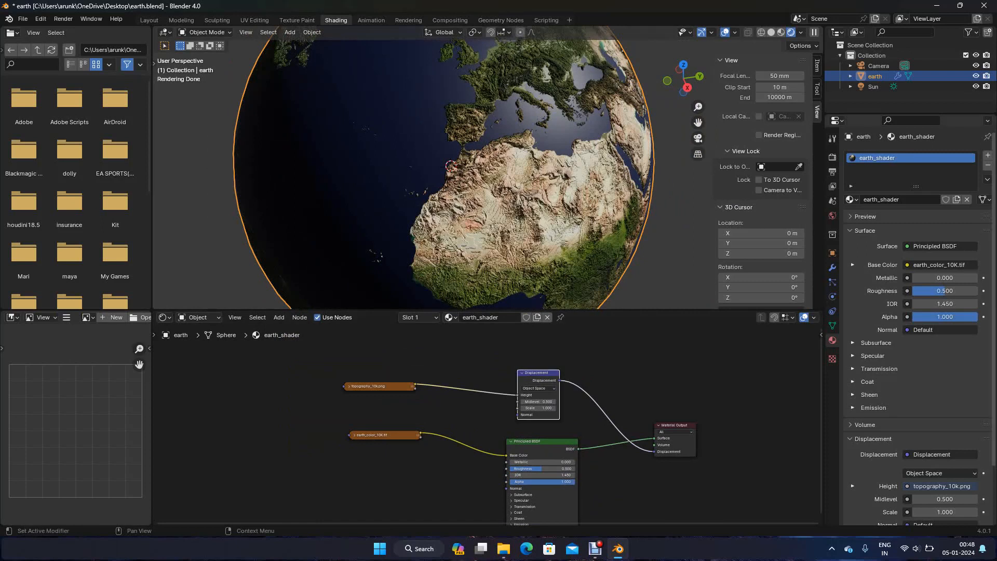
{"action": "scroll", "coordinate": [918, 374], "scroll_direction": "down", "scroll_amount": 3}
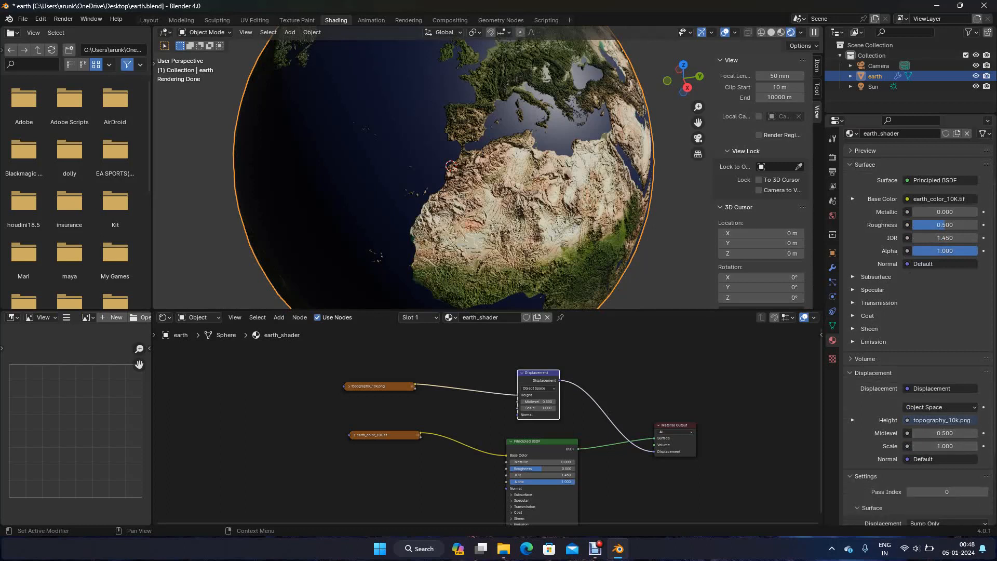
{"action": "scroll", "coordinate": [935, 490], "scroll_direction": "down", "scroll_amount": 3}
{"action": "scroll", "coordinate": [919, 415], "scroll_direction": "down", "scroll_amount": 3}
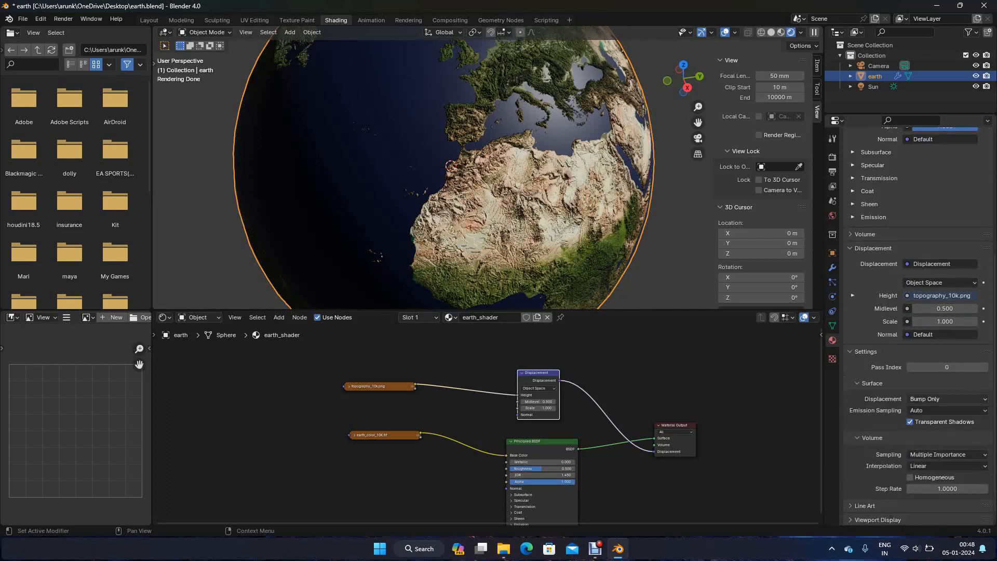
{"action": "left_click", "coordinate": [934, 399]}
{"action": "left_click", "coordinate": [929, 434]}
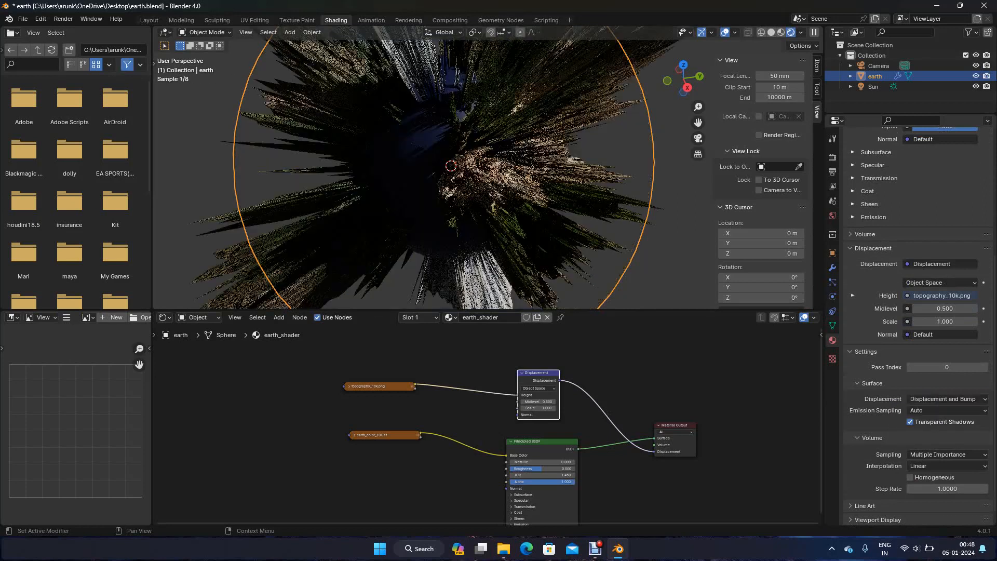
Show the earth sphere's transform values and apply its scale
{"action": "scroll", "coordinate": [483, 166], "scroll_direction": "down", "scroll_amount": 2}
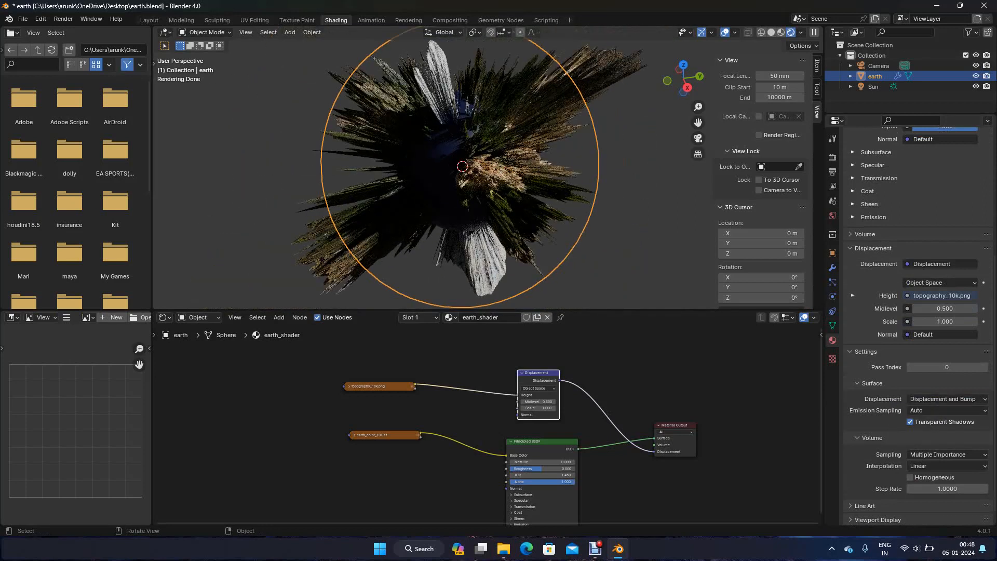
{"action": "scroll", "coordinate": [761, 208], "scroll_direction": "down", "scroll_amount": 2}
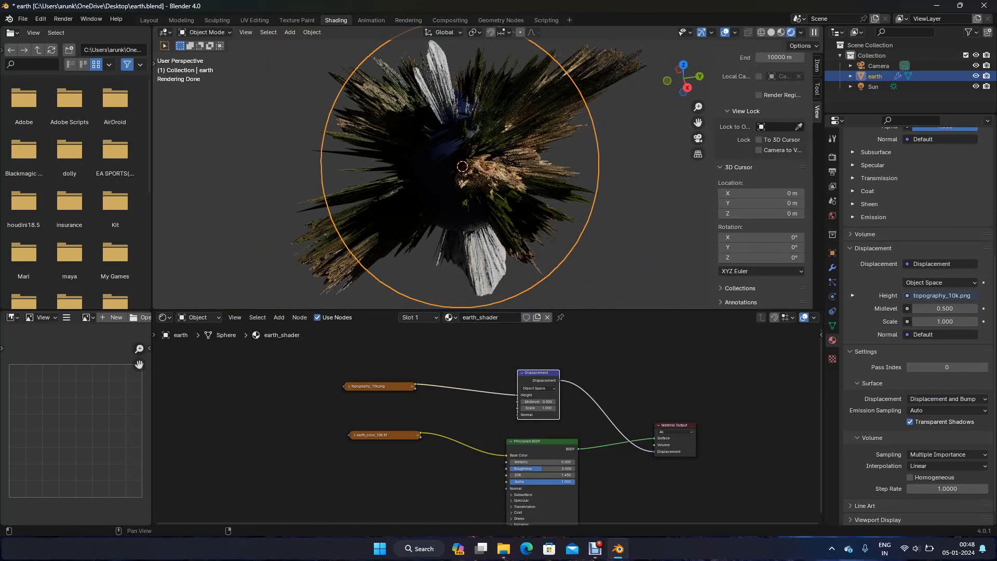
{"action": "key", "text": "ctrl+a"}
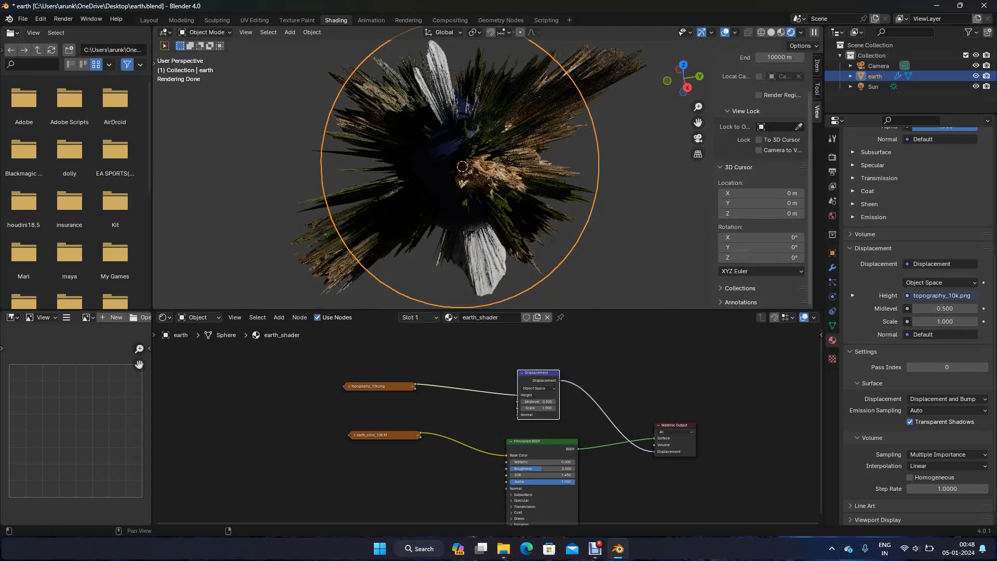
{"action": "left_click", "coordinate": [816, 65]}
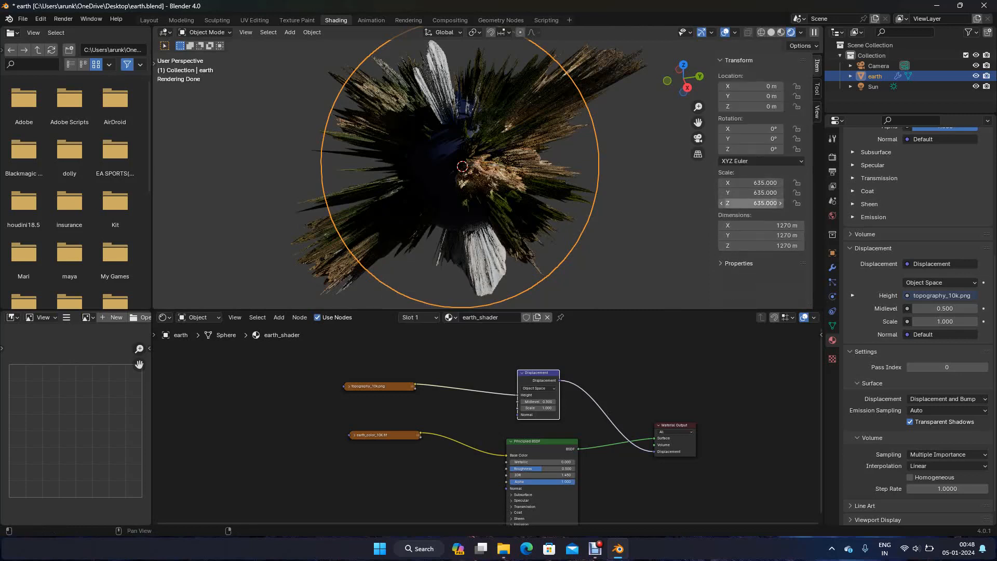
{"action": "key", "text": "ctrl+a"}
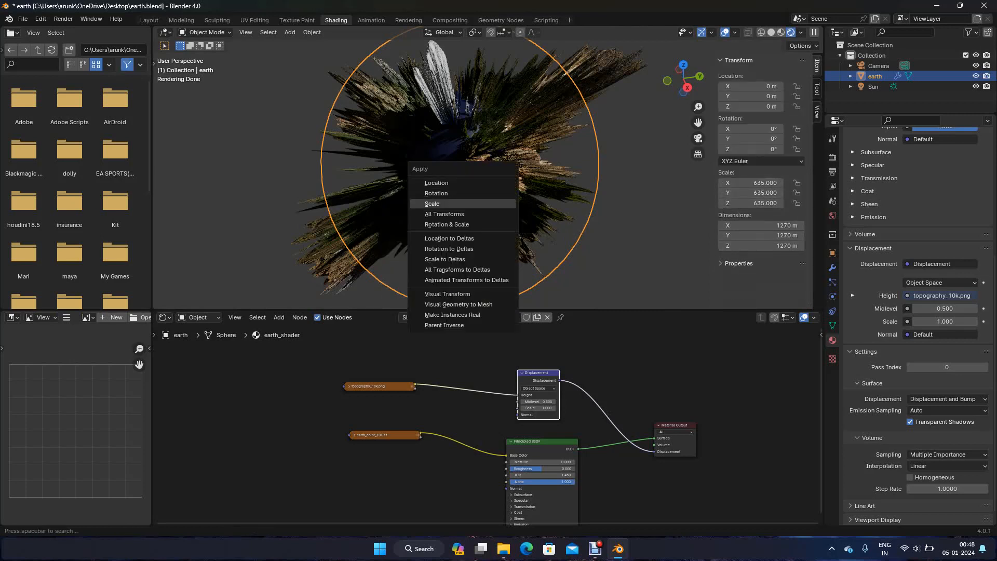
{"action": "key", "text": "Return"}
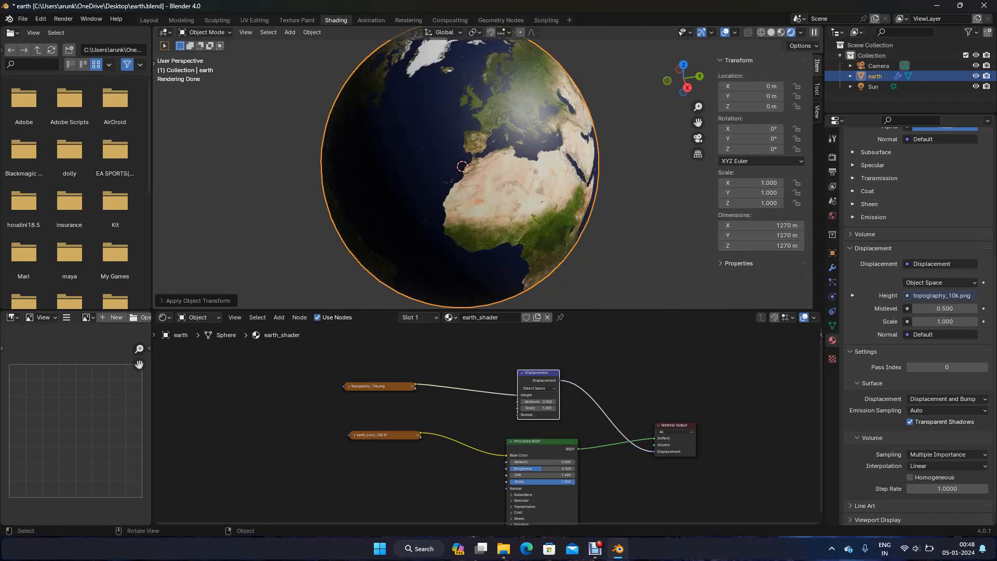
Select the Sun light and set its strength to 4.5
{"action": "middle_click_drag", "start_coordinate": [511, 193], "coordinate": [443, 212]}
{"action": "scroll", "coordinate": [472, 193], "scroll_direction": "up", "scroll_amount": 2}
{"action": "scroll", "coordinate": [443, 212], "scroll_direction": "up", "scroll_amount": 3}
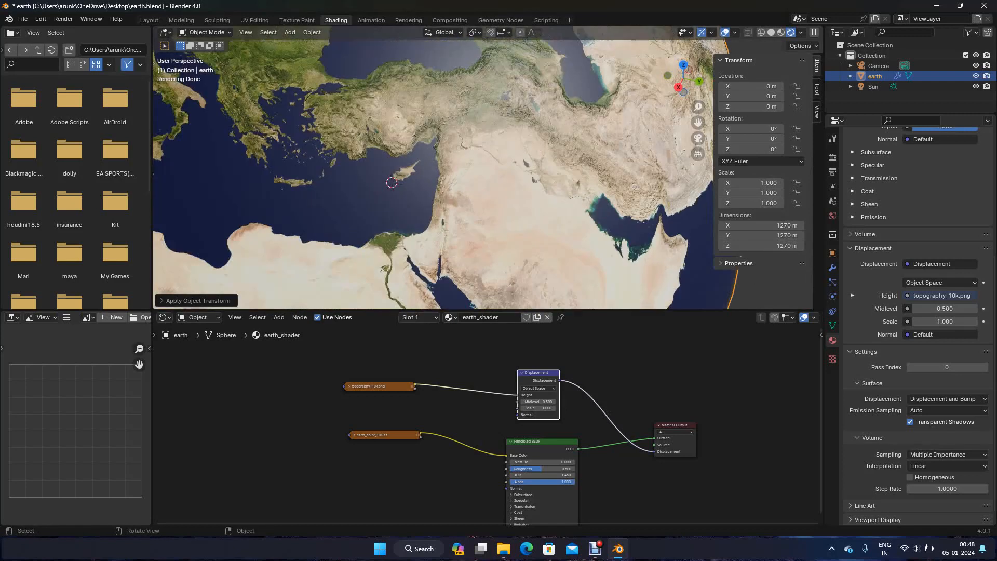
{"action": "scroll", "coordinate": [443, 212], "scroll_direction": "down", "scroll_amount": 3}
{"action": "middle_click_drag", "start_coordinate": [443, 211], "coordinate": [453, 182], "text": "shift"}
{"action": "left_click", "coordinate": [873, 87]}
{"action": "left_click", "coordinate": [940, 226]}
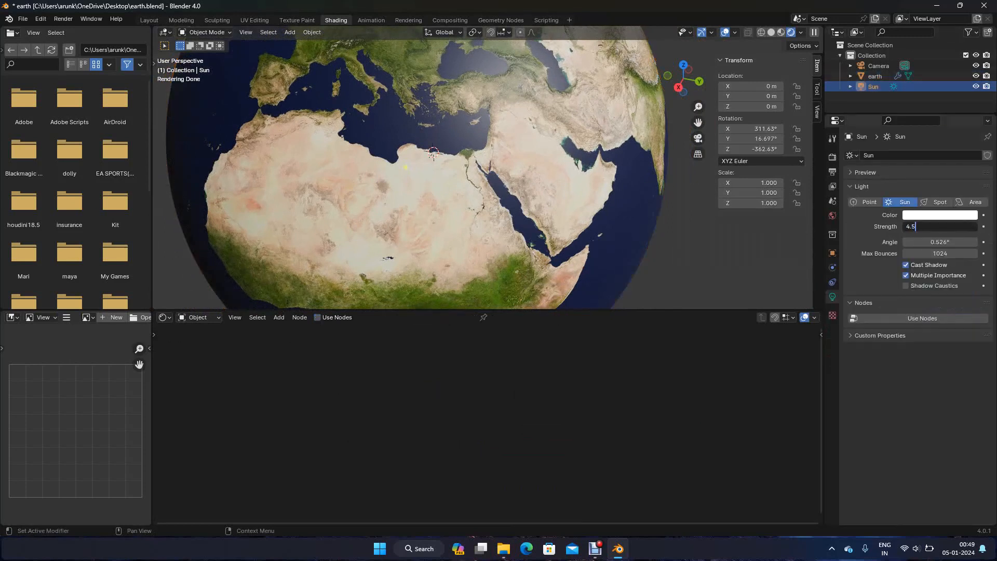
{"action": "type", "text": "4.5"}
{"action": "key", "text": "Return"}
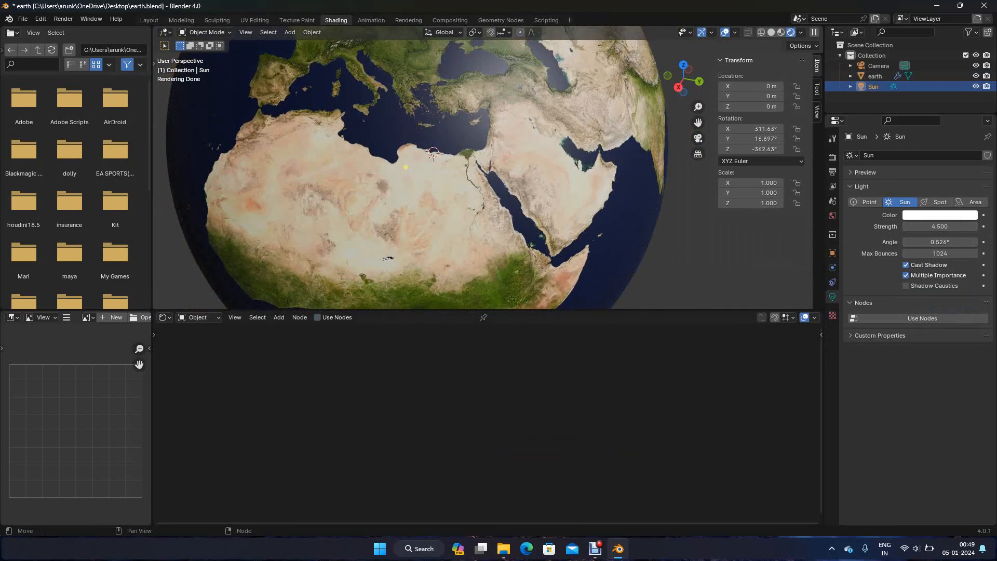
Select the earth sphere and set the Scale of its Displacement node to 5
{"action": "left_click", "coordinate": [511, 240]}
{"action": "scroll", "coordinate": [488, 423], "scroll_direction": "up", "scroll_amount": 3}
{"action": "left_click", "coordinate": [568, 398]}
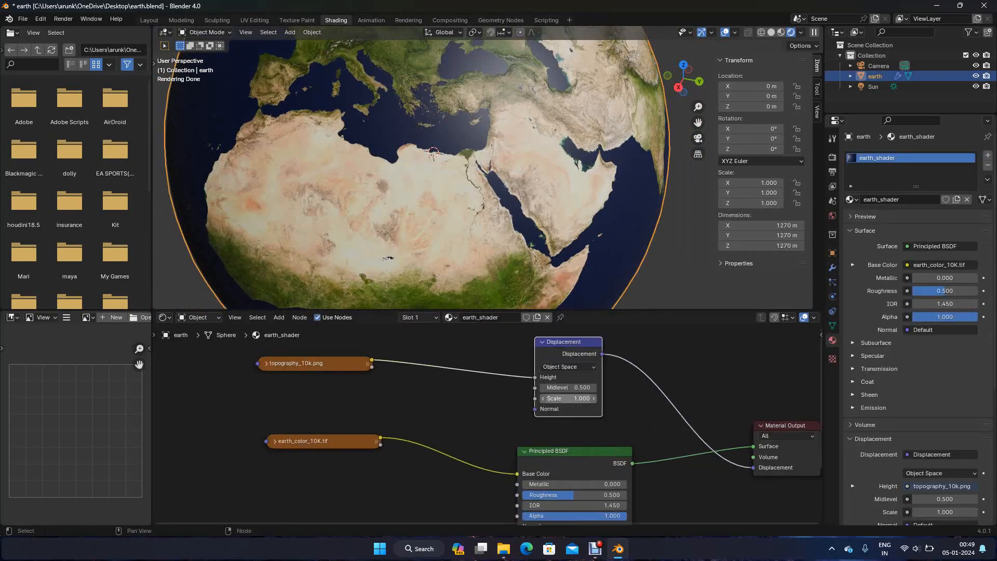
{"action": "type", "text": "5"}
{"action": "key", "text": "Return"}
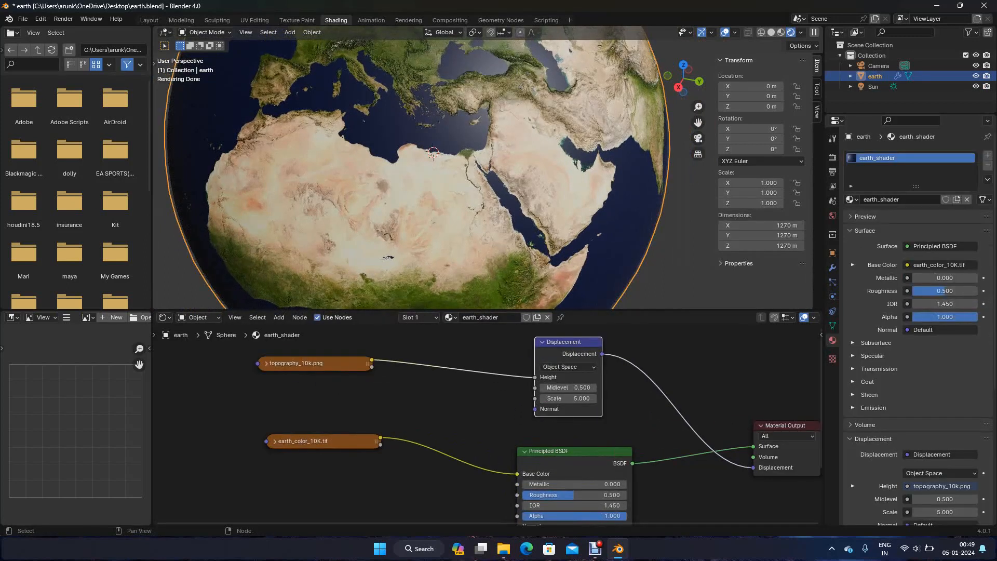
Try a Midlevel of 1 on the Displacement node, then restore it to 0.5
{"action": "middle_click_drag", "start_coordinate": [512, 182], "coordinate": [439, 214]}
{"action": "scroll", "coordinate": [450, 185], "scroll_direction": "up", "scroll_amount": 2}
{"action": "middle_click_drag", "start_coordinate": [400, 188], "coordinate": [234, 281], "text": "shift"}
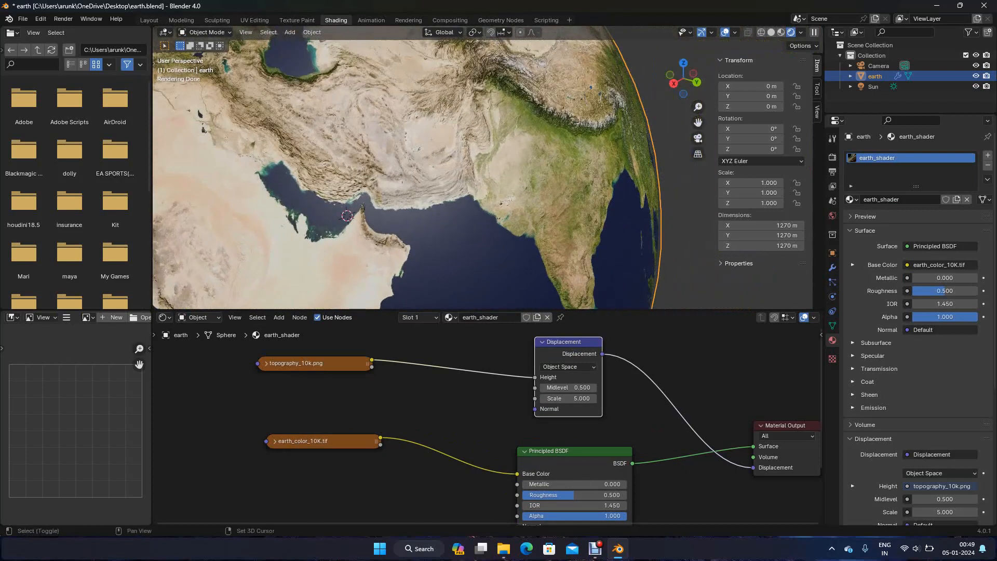
{"action": "left_click", "coordinate": [568, 388]}
{"action": "type", "text": "1"}
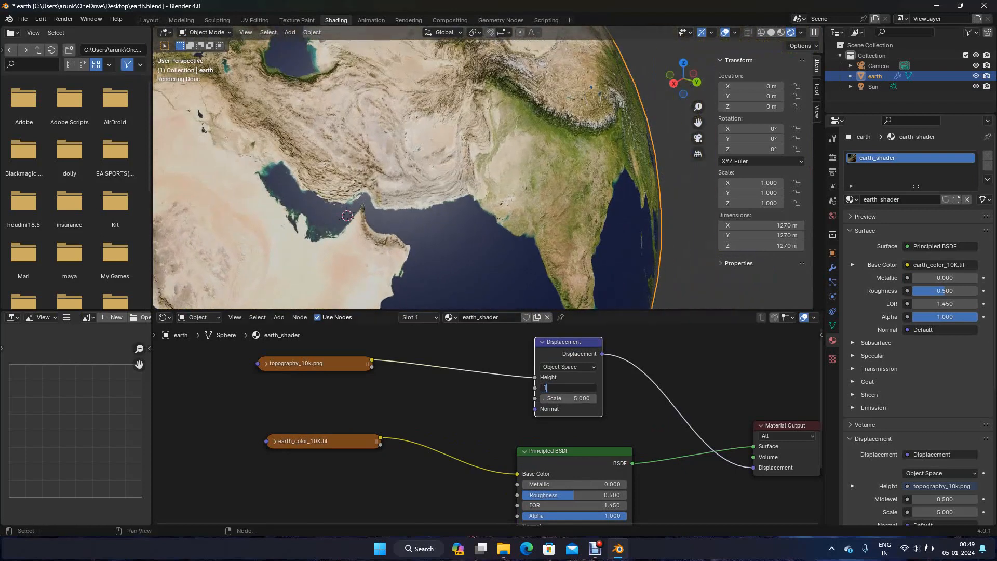
{"action": "key", "text": "Return"}
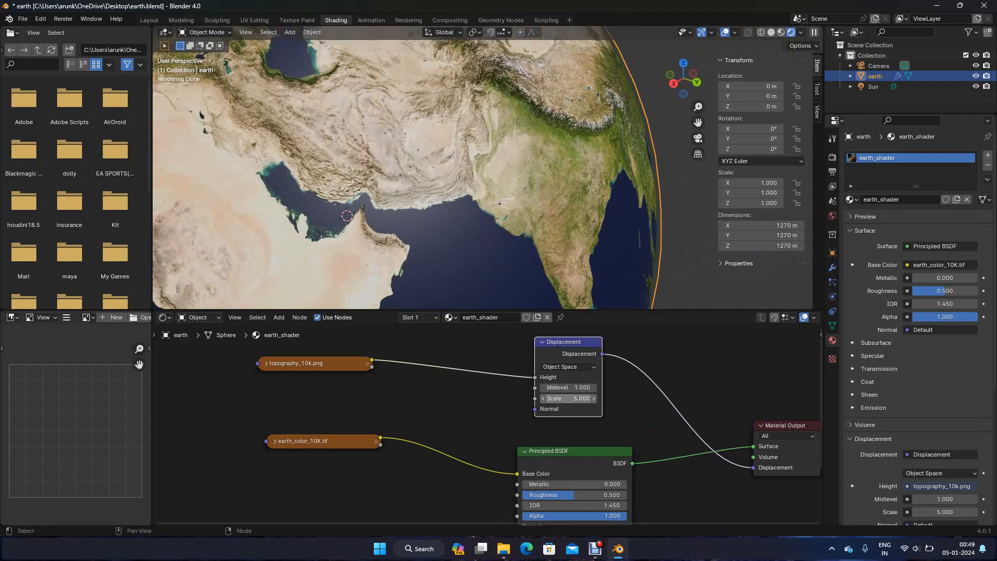
{"action": "left_click", "coordinate": [568, 387]}
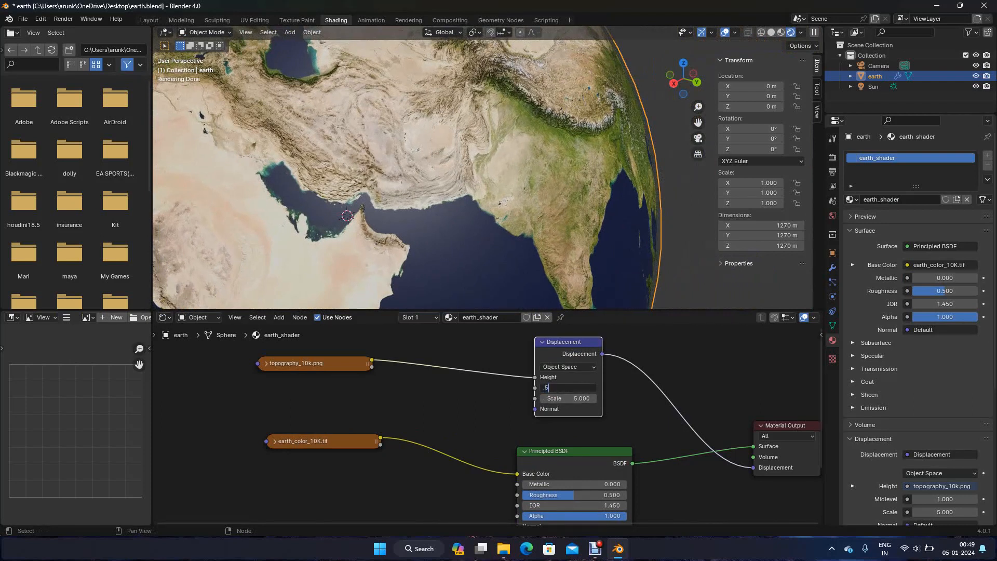
{"action": "key", "text": "Return"}
Set the Displacement node's Scale to 3.5 and inspect the terrain relief from near and far
{"action": "left_click", "coordinate": [568, 399]}
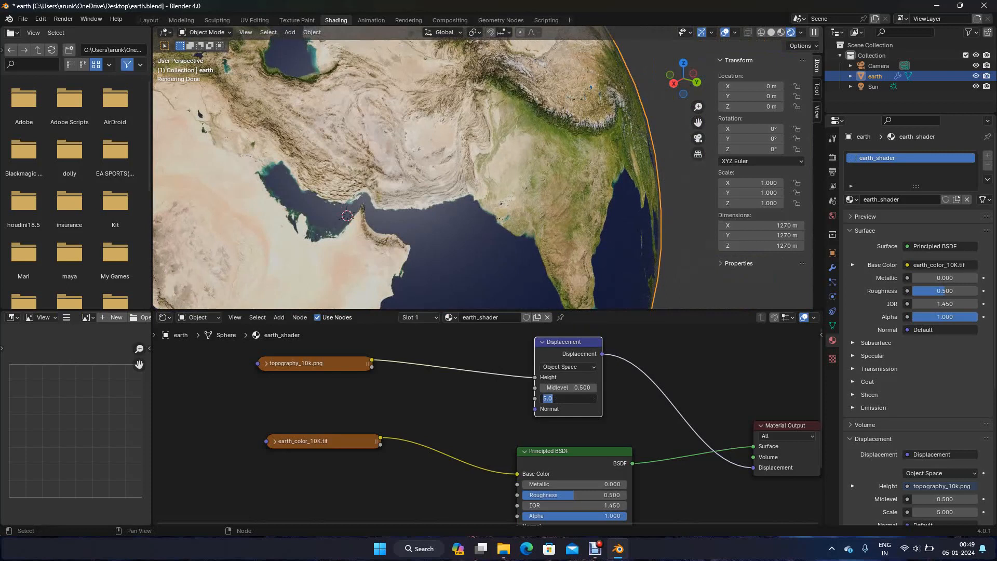
{"action": "key", "text": "Return"}
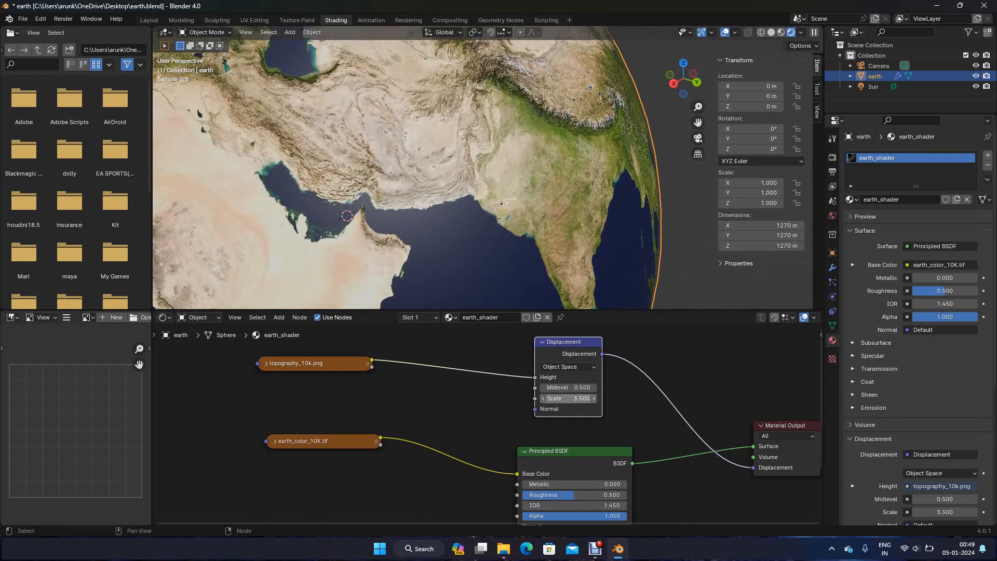
{"action": "scroll", "coordinate": [483, 168], "scroll_direction": "down", "scroll_amount": 2}
{"action": "scroll", "coordinate": [482, 169], "scroll_direction": "down", "scroll_amount": 1}
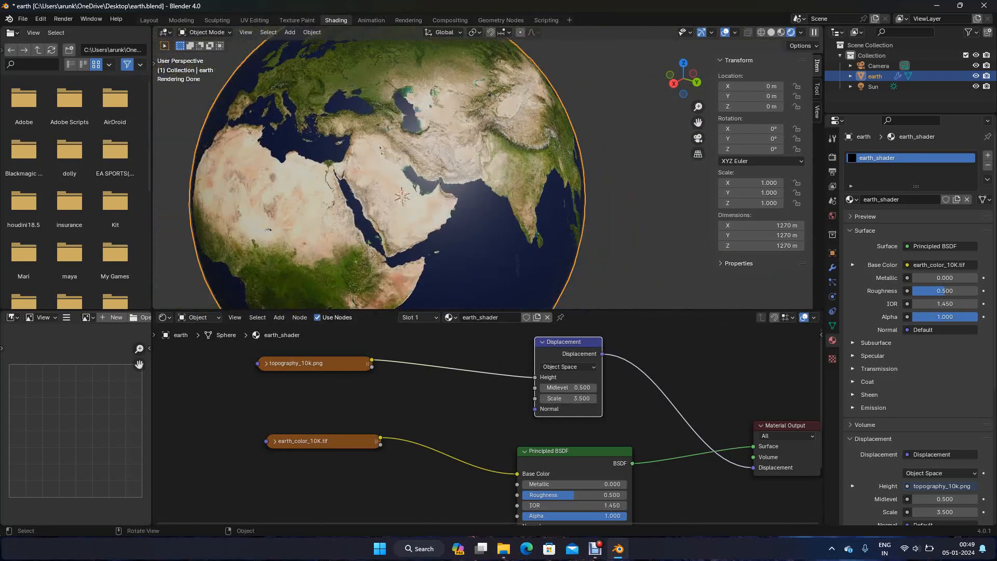
{"action": "scroll", "coordinate": [483, 156], "scroll_direction": "up", "scroll_amount": 5}
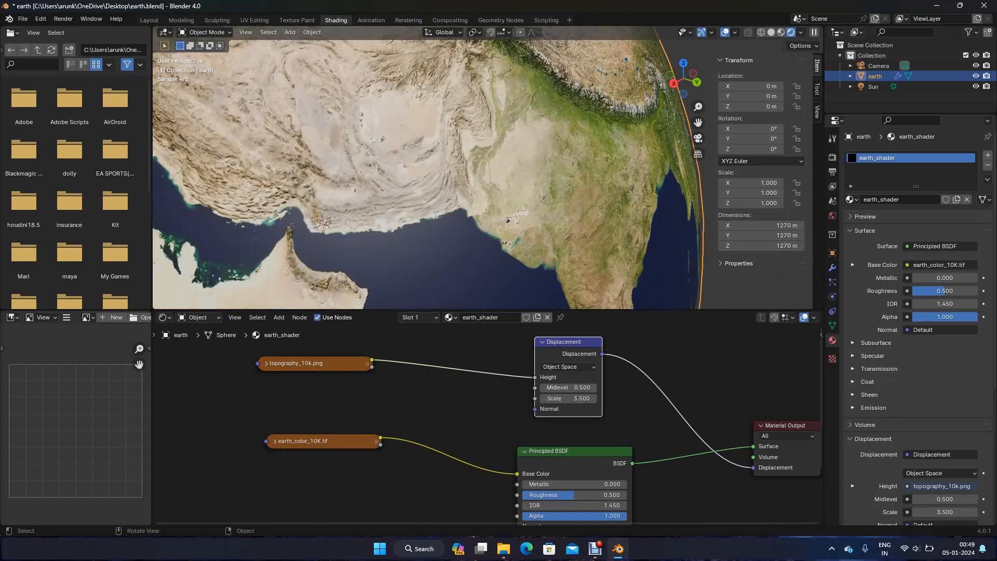
{"action": "middle_click_drag", "start_coordinate": [322, 223], "coordinate": [353, 172]}
{"action": "scroll", "coordinate": [399, 195], "scroll_direction": "down", "scroll_amount": 3}
{"action": "mouse_move", "coordinate": [392, 211]}
{"action": "middle_mouse_down"}
{"action": "mouse_move", "coordinate": [448, 224]}
{"action": "mouse_move", "coordinate": [509, 217]}
{"action": "mouse_move", "coordinate": [397, 220]}
{"action": "middle_mouse_up"}
{"action": "scroll", "coordinate": [488, 168], "scroll_direction": "down", "scroll_amount": 4}
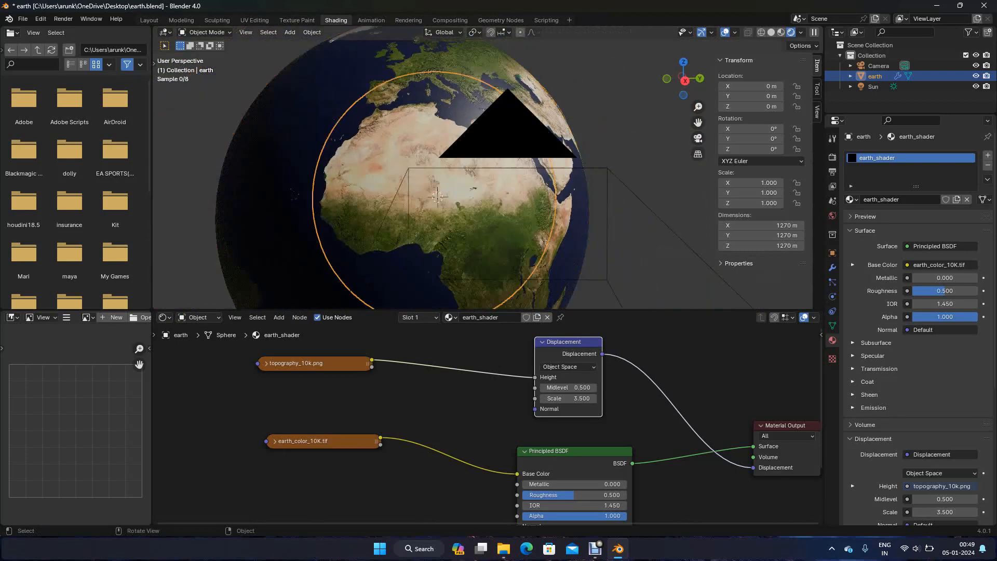
Rotate the Sun about Z, Y and Z again to light South America, ending at about X 266.66°, Y -12.2°, Z -448.93°
{"action": "scroll", "coordinate": [488, 169], "scroll_direction": "up", "scroll_amount": 1}
{"action": "middle_click_drag", "start_coordinate": [488, 168], "coordinate": [563, 161]}
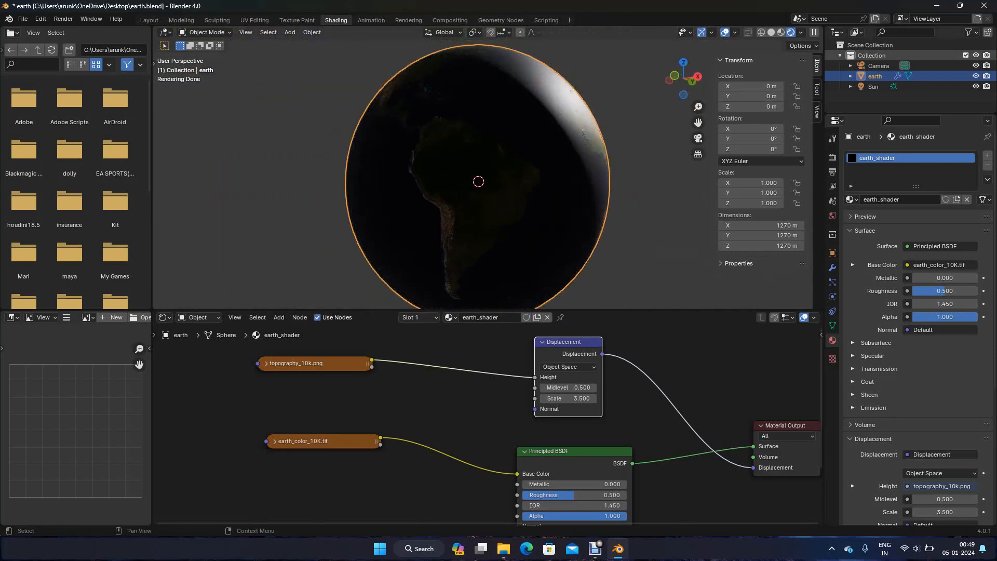
{"action": "left_click", "coordinate": [477, 181]}
{"action": "key", "text": "r"}
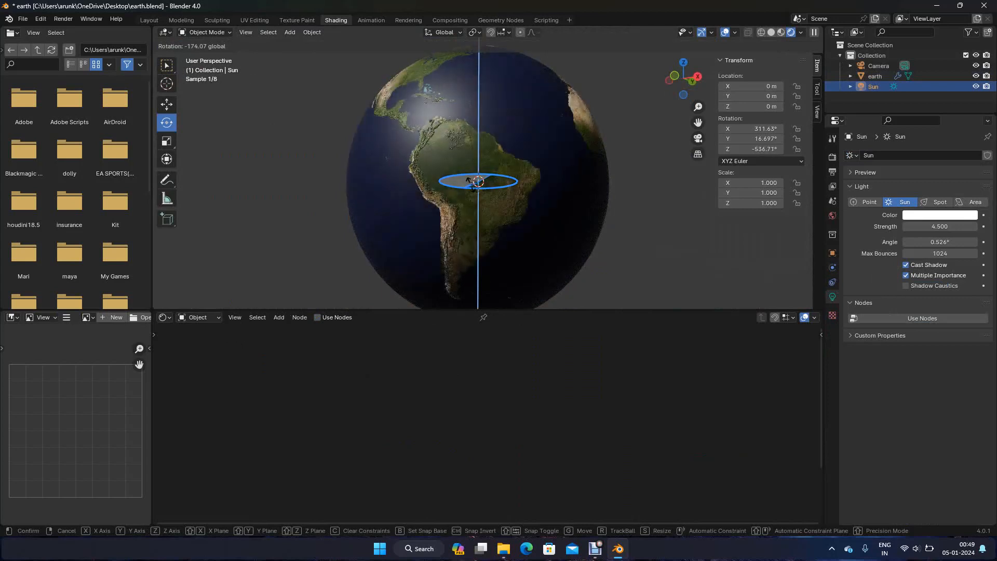
{"action": "left_click", "coordinate": [468, 174]}
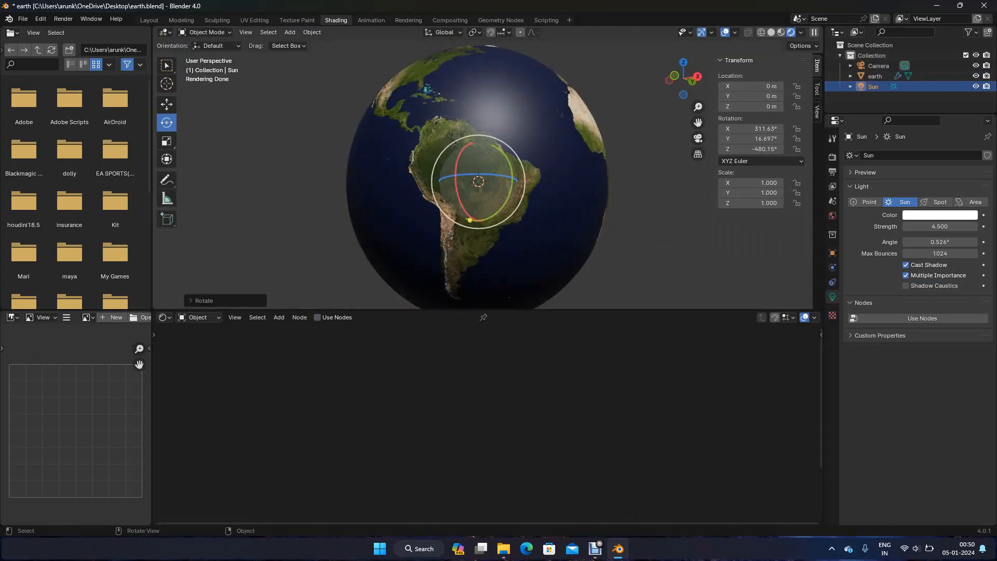
{"action": "key", "text": "r"}
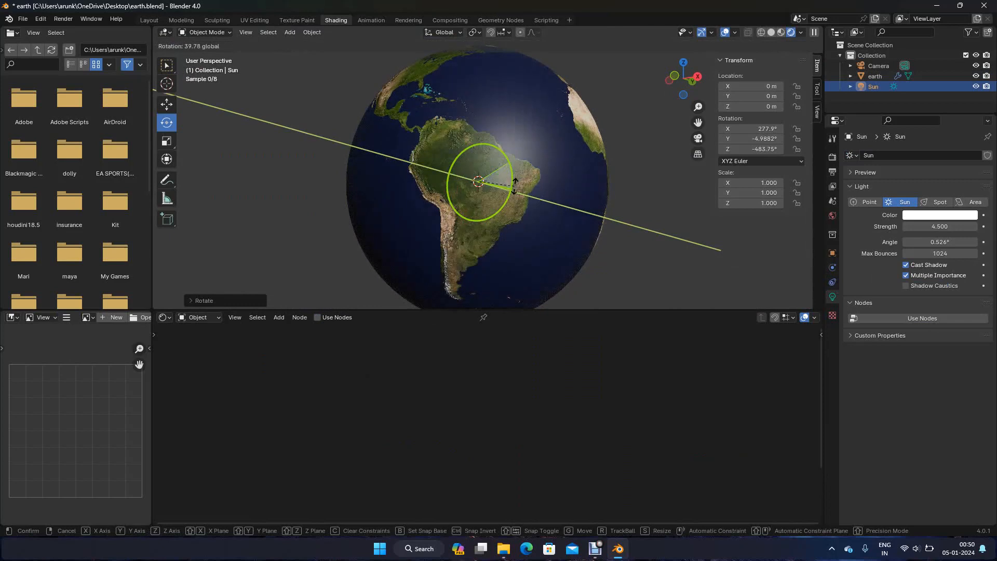
{"action": "left_click", "coordinate": [514, 193]}
{"action": "key", "text": "r"}
{"action": "key", "text": "z"}
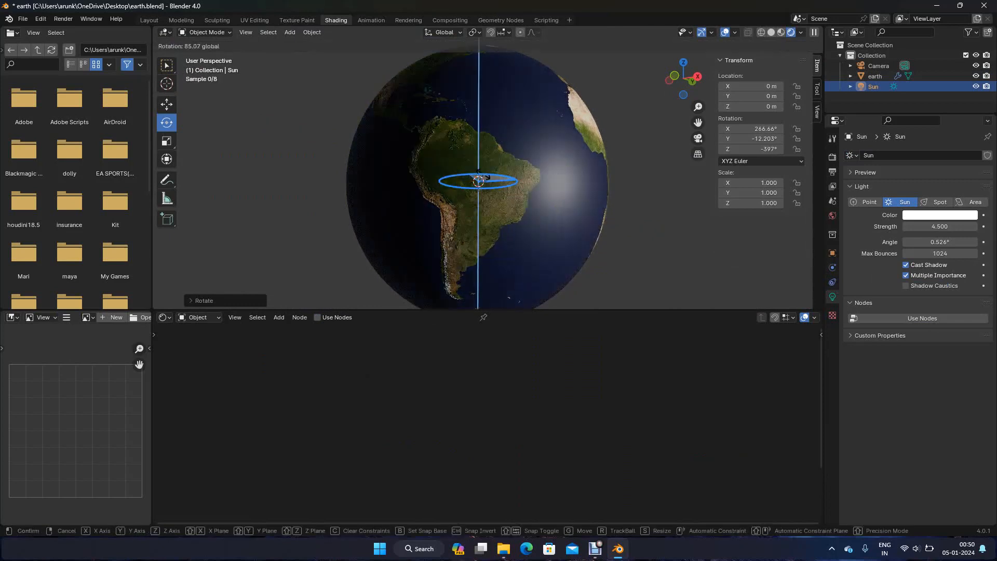
{"action": "key", "text": "Return"}
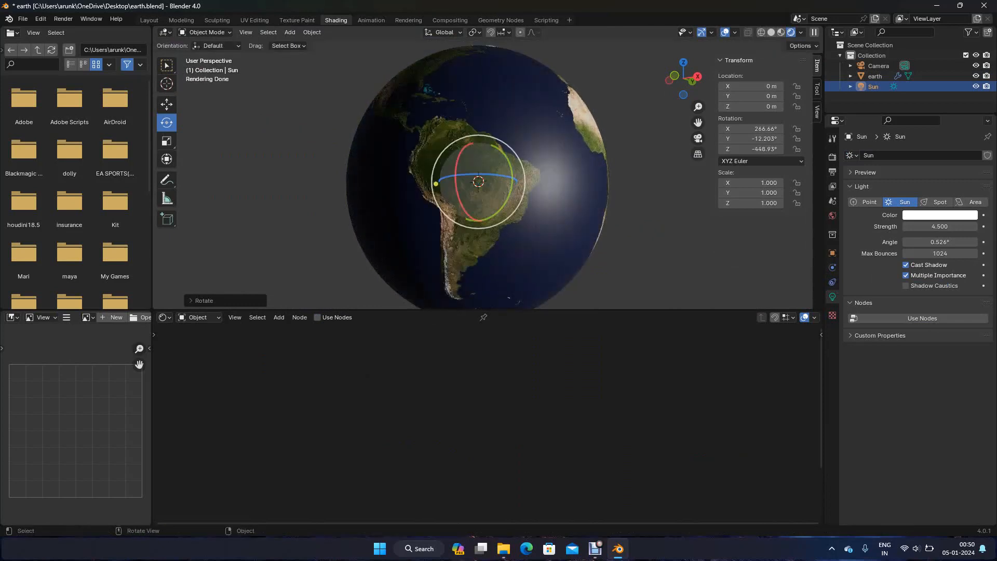
Select the earth sphere and add an Image Texture node below the earth color texture in earth_shader
{"action": "left_click_drag", "start_coordinate": [502, 153], "coordinate": [494, 145]}
{"action": "middle_click_drag", "start_coordinate": [494, 145], "coordinate": [514, 126]}
{"action": "scroll", "coordinate": [512, 170], "scroll_direction": "up", "scroll_amount": 1}
{"action": "scroll", "coordinate": [519, 85], "scroll_direction": "down", "scroll_amount": 1}
{"action": "left_click", "coordinate": [514, 126]}
{"action": "scroll", "coordinate": [494, 428], "scroll_direction": "down", "scroll_amount": 4}
{"action": "scroll", "coordinate": [488, 424], "scroll_direction": "down", "scroll_amount": 5}
{"action": "left_click_drag", "start_coordinate": [534, 438], "coordinate": [538, 432]}
{"action": "key", "text": "shift+a"}
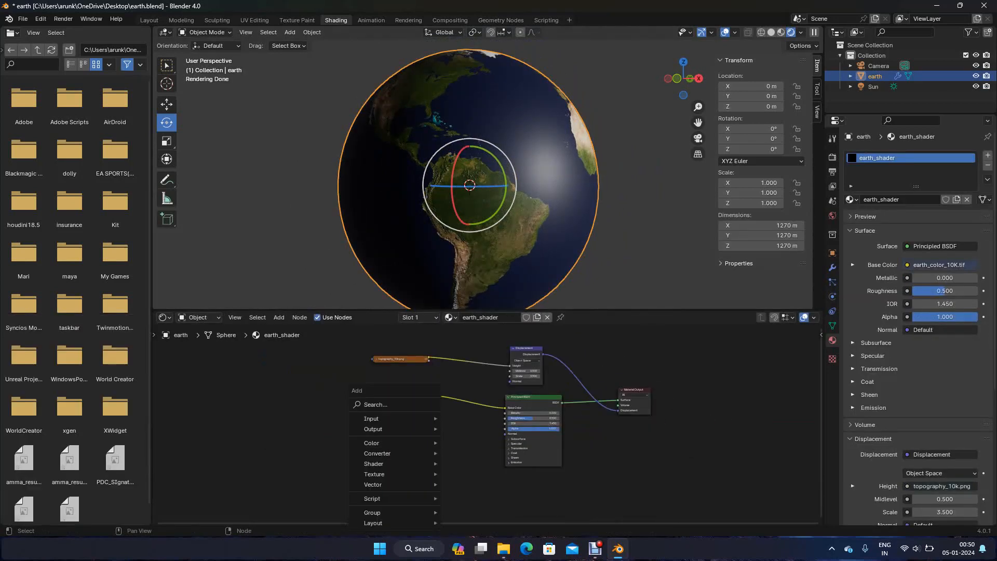
{"action": "left_click", "coordinate": [395, 405]}
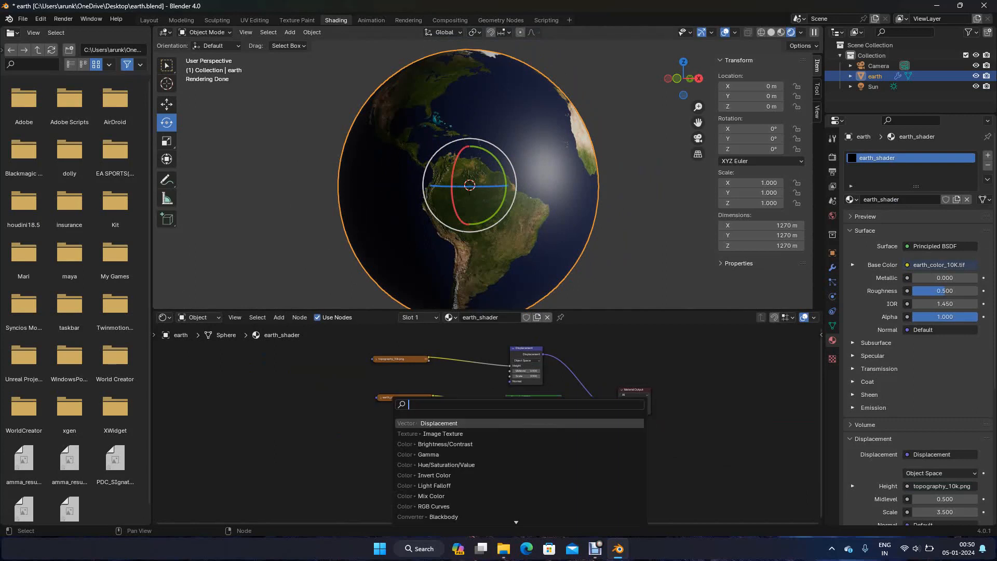
{"action": "type", "text": "image"}
{"action": "key", "text": "Return"}
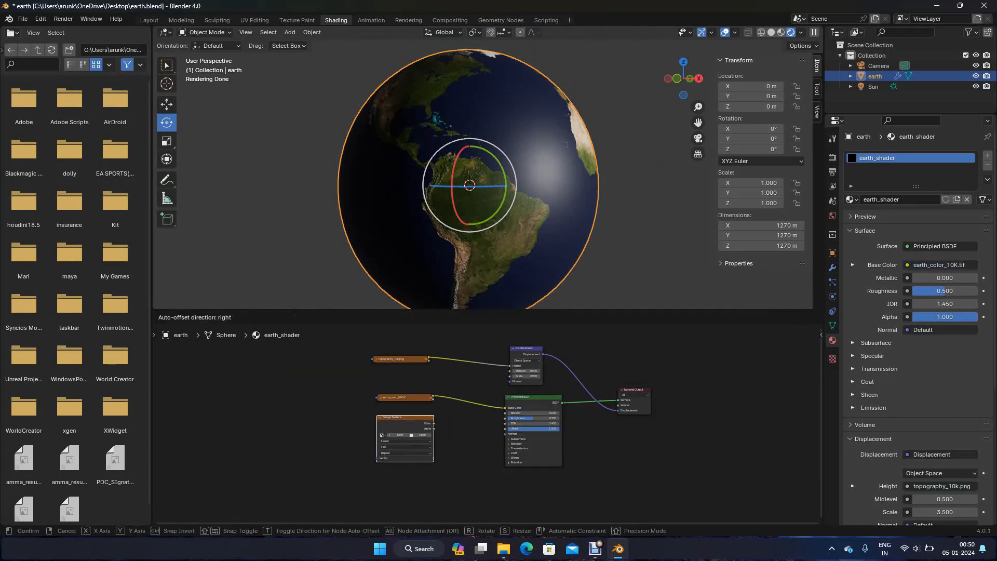
{"action": "left_click", "coordinate": [382, 435]}
Load specular_map 8k.tif from the space_scene/assets/earth/texture folder into the new Image Texture node
{"action": "scroll", "coordinate": [491, 426], "scroll_direction": "up", "scroll_amount": 2}
{"action": "left_click", "coordinate": [388, 440]}
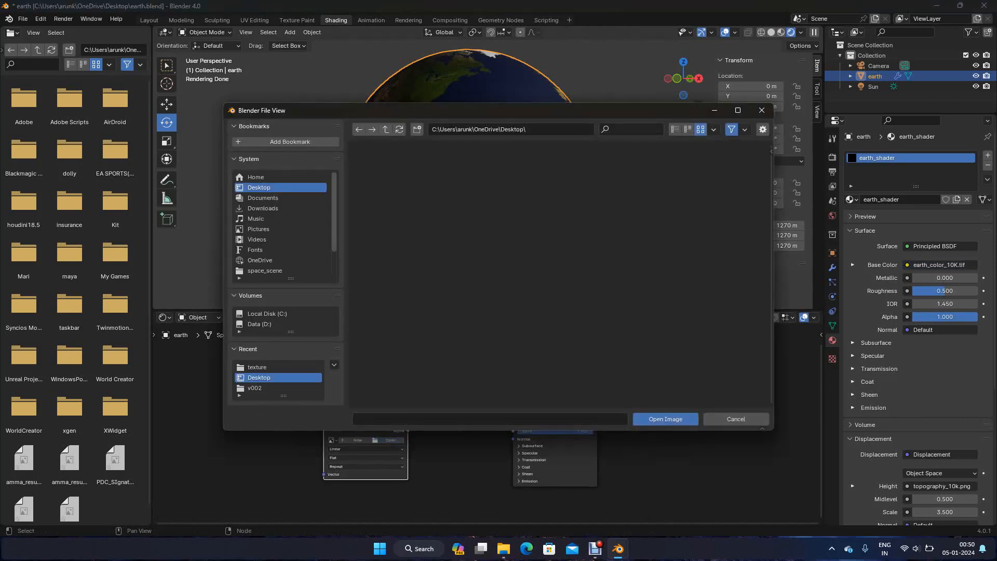
{"action": "left_click", "coordinate": [280, 271]}
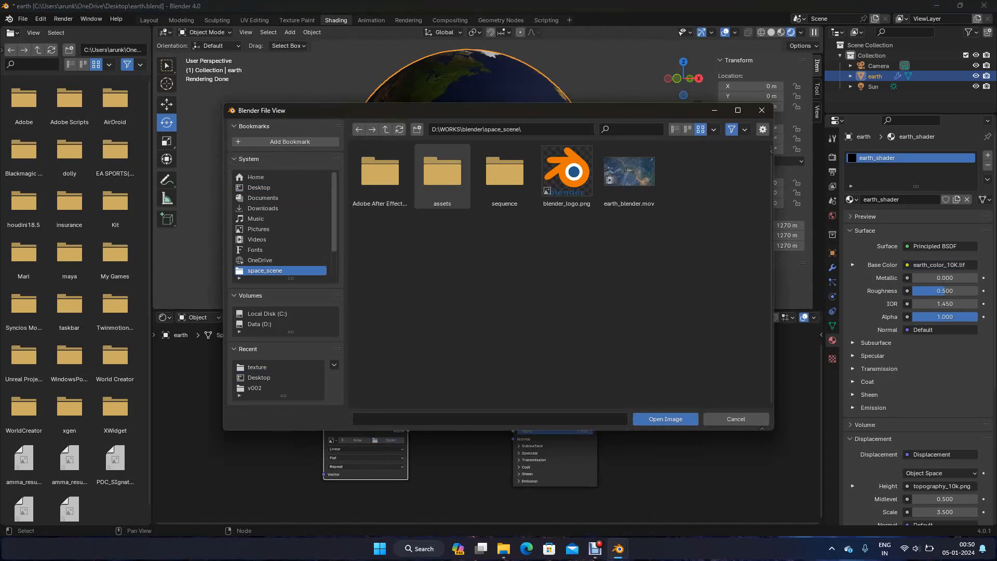
{"action": "double_click", "coordinate": [441, 176]}
{"action": "double_click", "coordinate": [379, 174]}
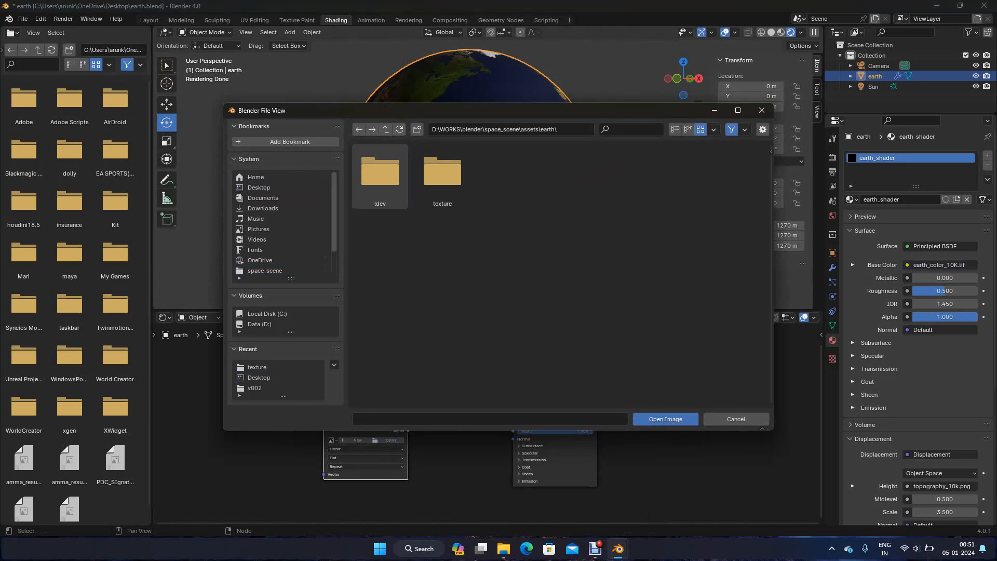
{"action": "double_click", "coordinate": [442, 171]}
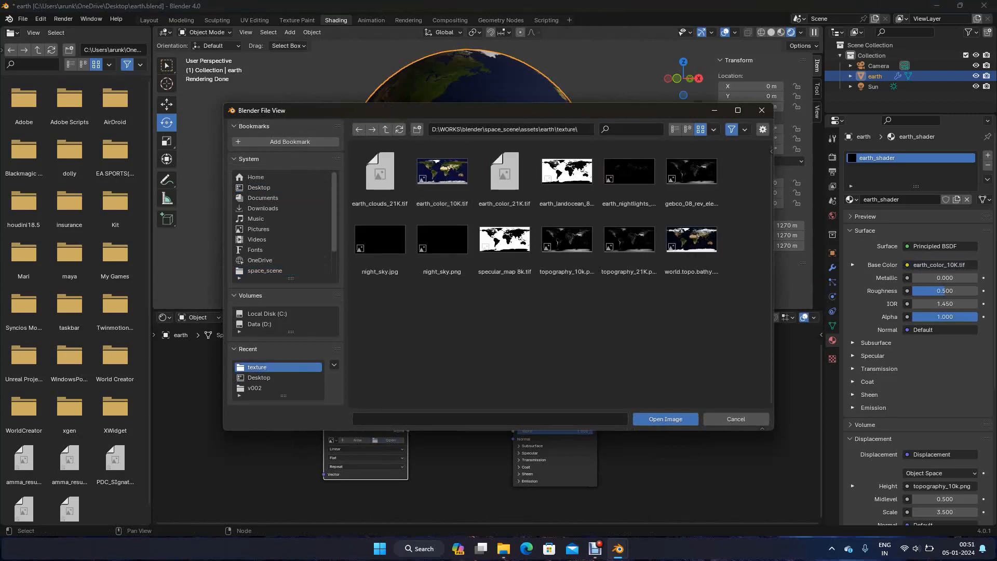
{"action": "left_click", "coordinate": [504, 244]}
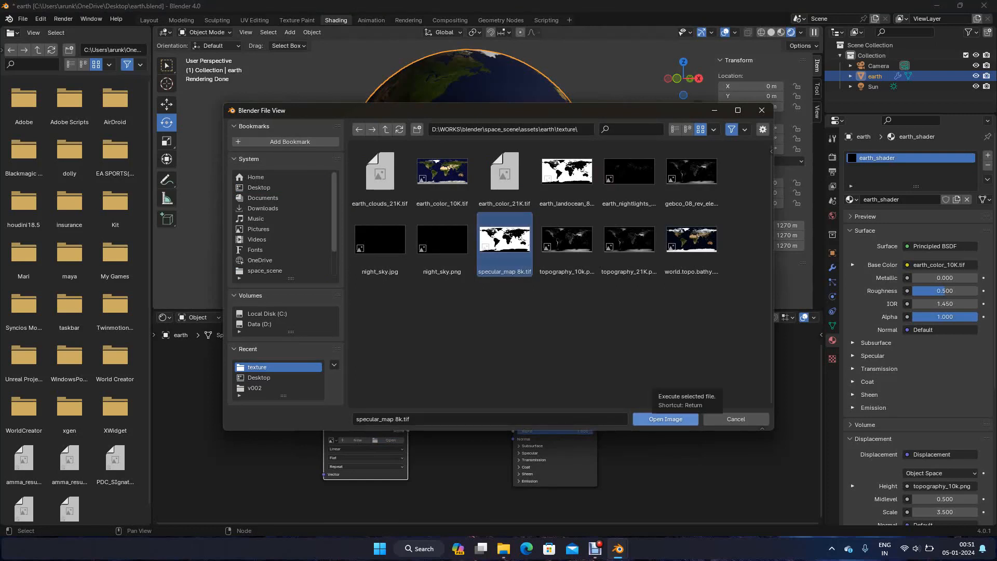
{"action": "left_click", "coordinate": [665, 418]}
Connect the specular map's Color output to the Roughness input of the Principled BSDF
{"action": "scroll", "coordinate": [494, 410], "scroll_direction": "up", "scroll_amount": 2}
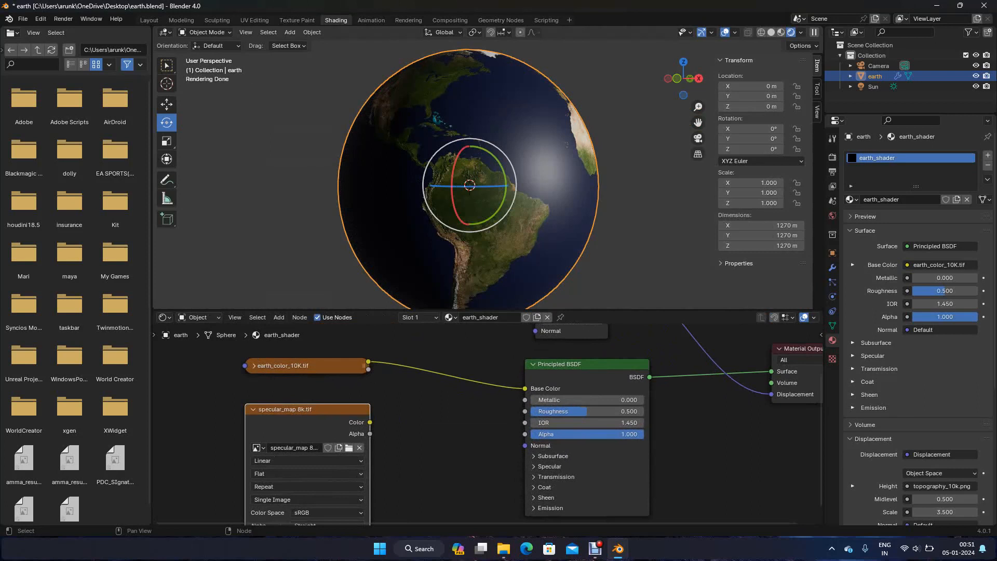
{"action": "middle_click_drag", "start_coordinate": [457, 442], "coordinate": [491, 421]}
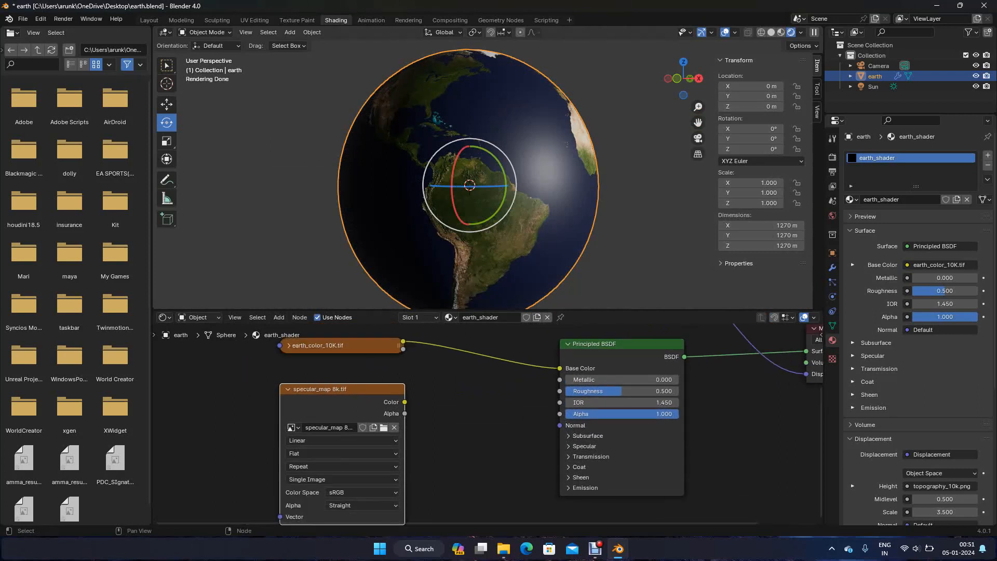
{"action": "scroll", "coordinate": [489, 423], "scroll_direction": "down", "scroll_amount": 2}
{"action": "scroll", "coordinate": [496, 428], "scroll_direction": "up", "scroll_amount": 1}
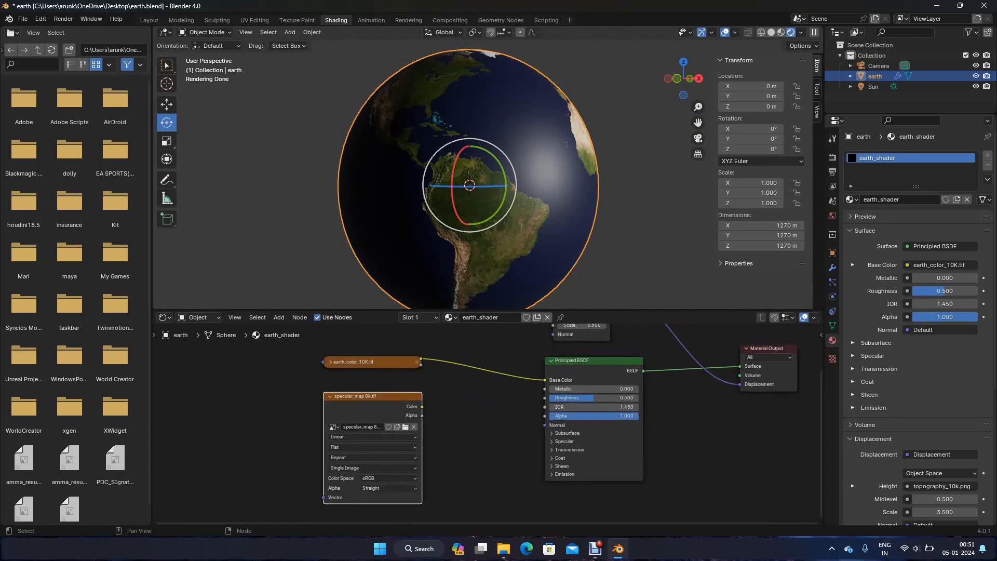
{"action": "left_click_drag", "start_coordinate": [422, 406], "coordinate": [544, 398]}
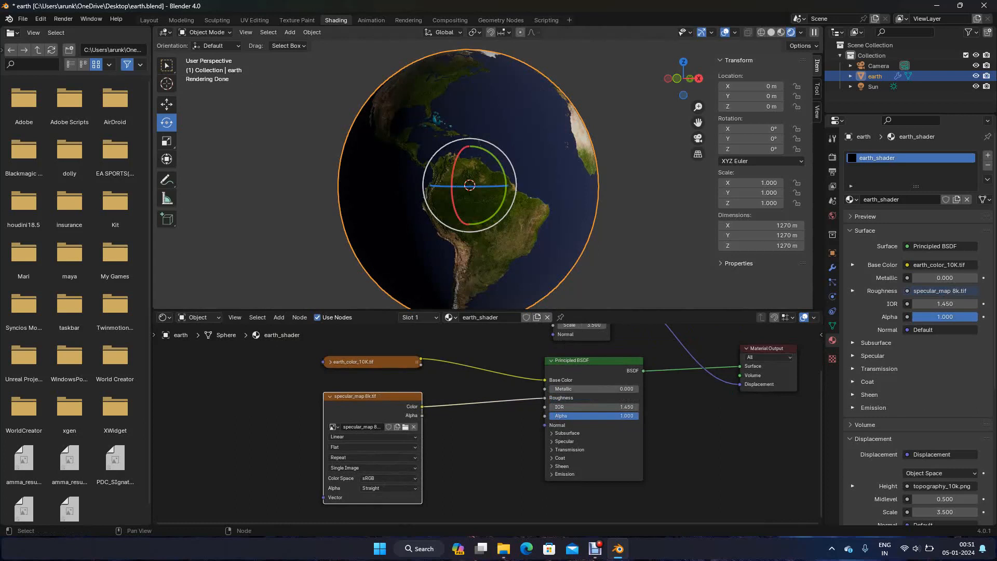
Move the specular map node away from the Principled BSDF and insert a Map Range node on its Roughness link
{"action": "left_click_drag", "start_coordinate": [375, 396], "coordinate": [293, 395]}
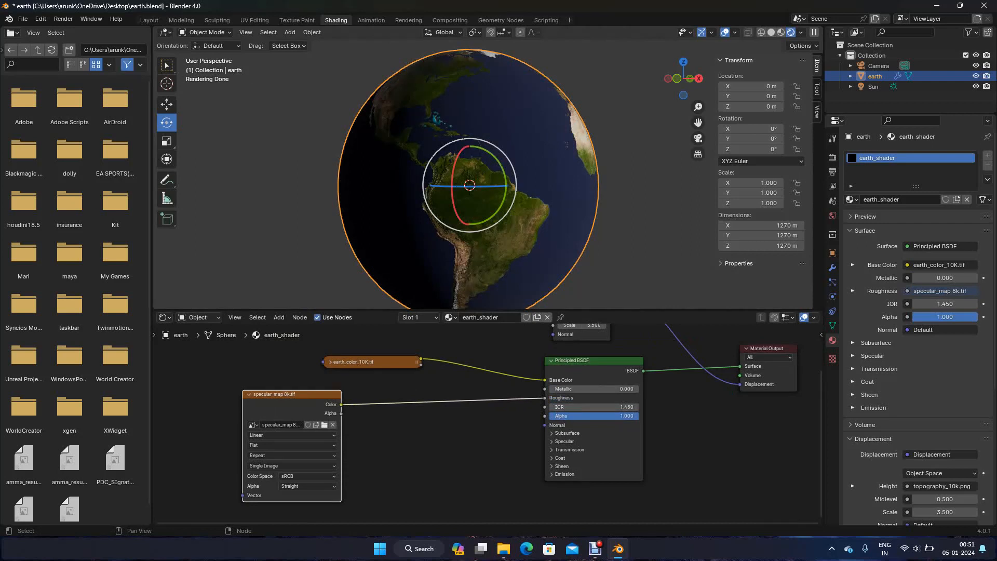
{"action": "key", "text": "shift+a"}
{"action": "type", "text": "map ra"}
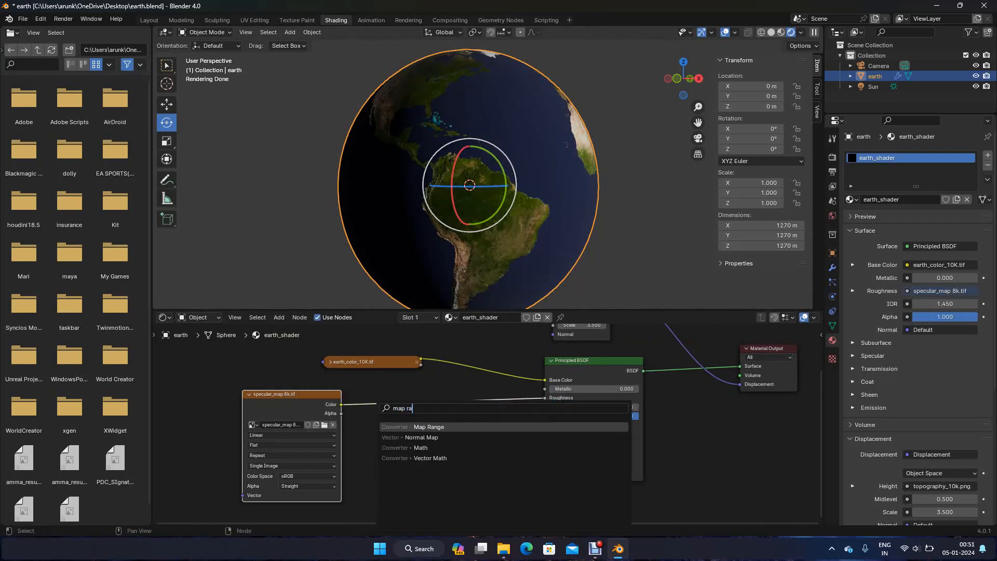
{"action": "left_click", "coordinate": [424, 447]}
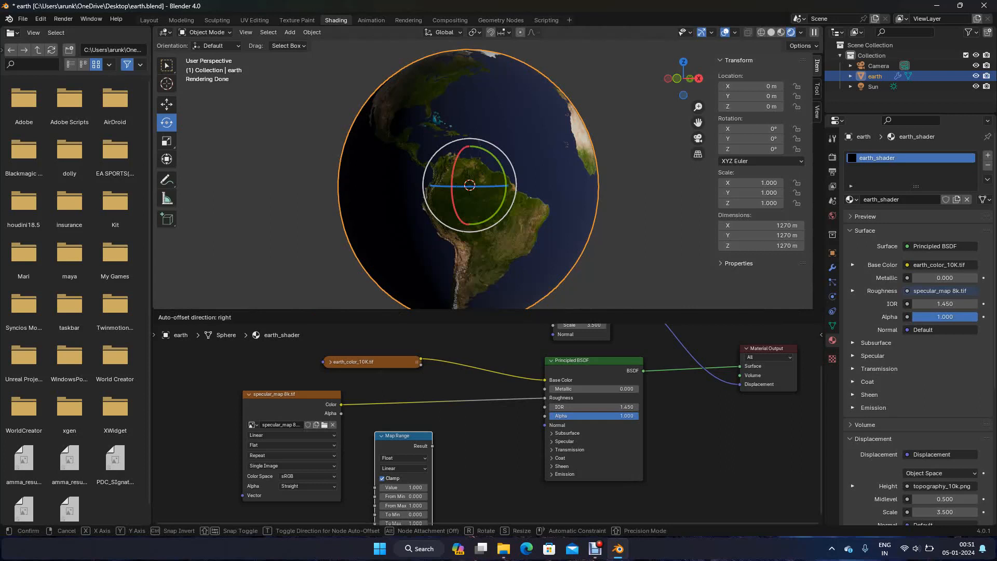
{"action": "left_click", "coordinate": [380, 384]}
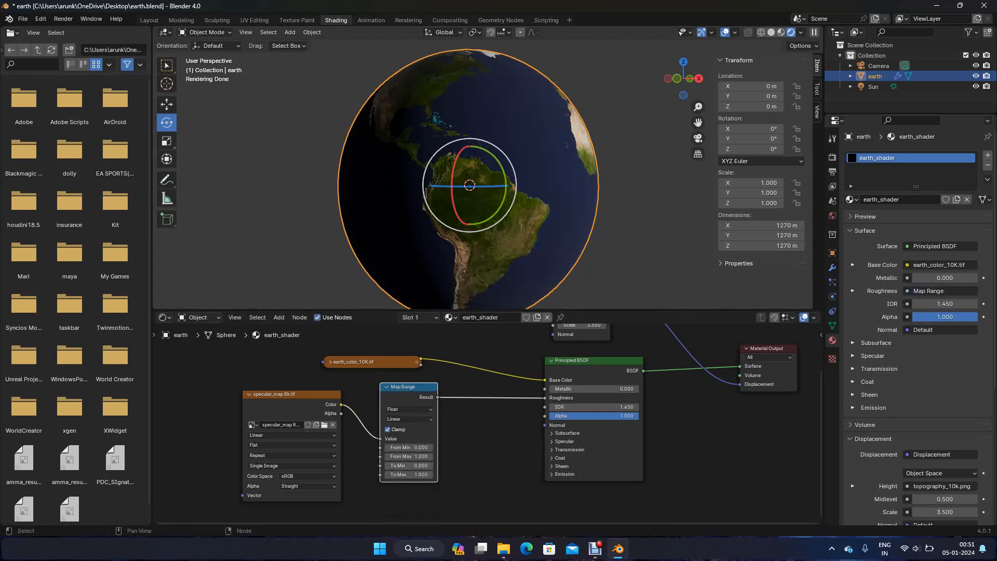
Set the Map Range node's To Min to 0.2 and To Max to 0.4
{"action": "left_click", "coordinate": [408, 466]}
{"action": "type", "text": "0.2"}
{"action": "key", "text": "Tab"}
{"action": "key", "text": "BackSpace"}
{"action": "type", "text": ".4"}
{"action": "key", "text": "Return"}
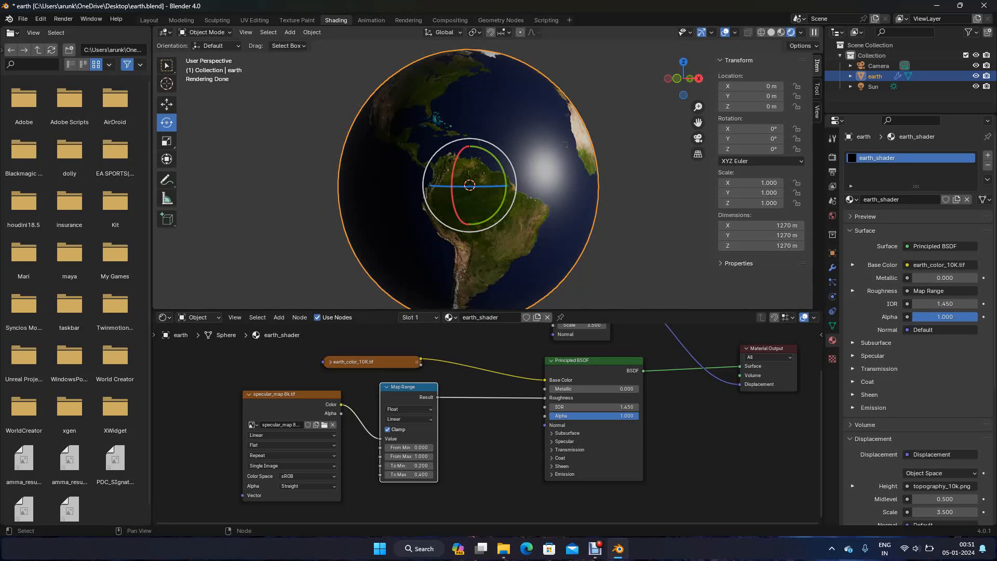
Collapse the specular map and Map Range nodes and move them closer to the Principled BSDF in line with the other textures
{"action": "left_click", "coordinate": [249, 394]}
{"action": "left_click", "coordinate": [387, 387]}
{"action": "left_click_drag", "start_coordinate": [407, 388], "coordinate": [489, 402]}
{"action": "left_click_drag", "start_coordinate": [293, 394], "coordinate": [377, 404]}
{"action": "scroll", "coordinate": [390, 369], "scroll_direction": "down", "scroll_amount": 4}
{"action": "left_click", "coordinate": [397, 345]}
Duplicate the earth sphere by copying and pasting it, and rename the copy as atmosphere
{"action": "key", "text": "ctrl+c"}
{"action": "key", "text": "ctrl+v"}
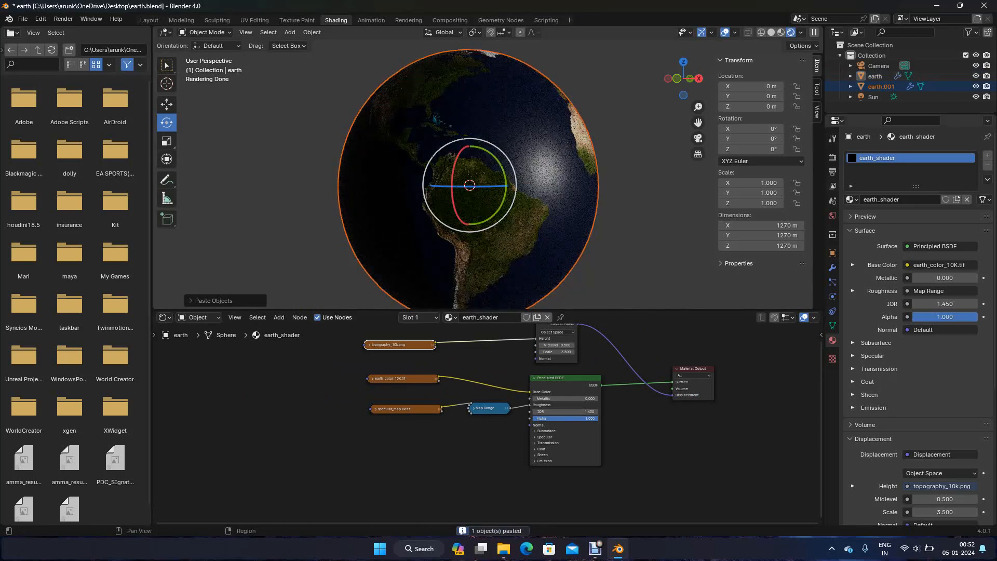
{"action": "double_click", "coordinate": [881, 87]}
{"action": "type", "text": "atmosphere"}
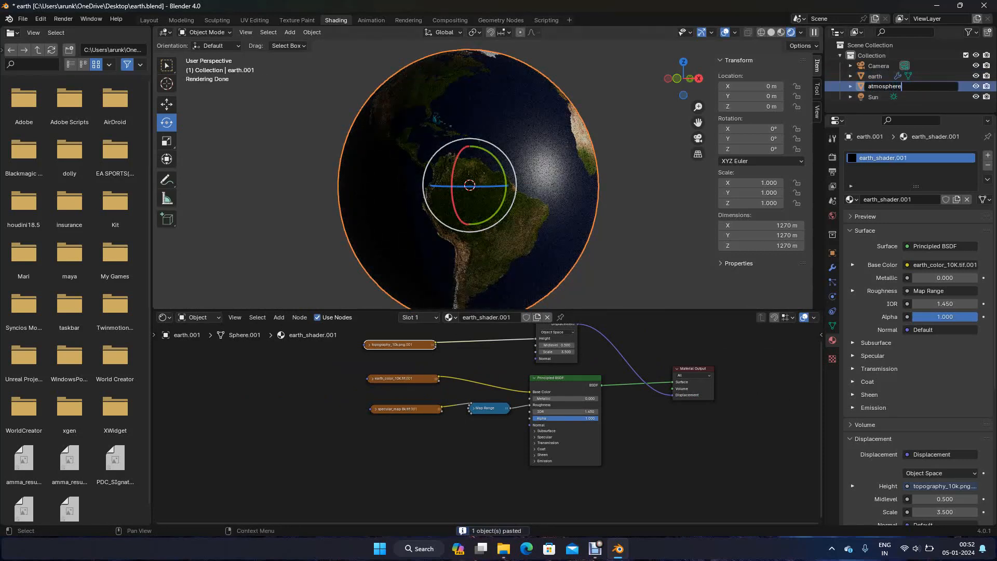
{"action": "key", "text": "Return"}
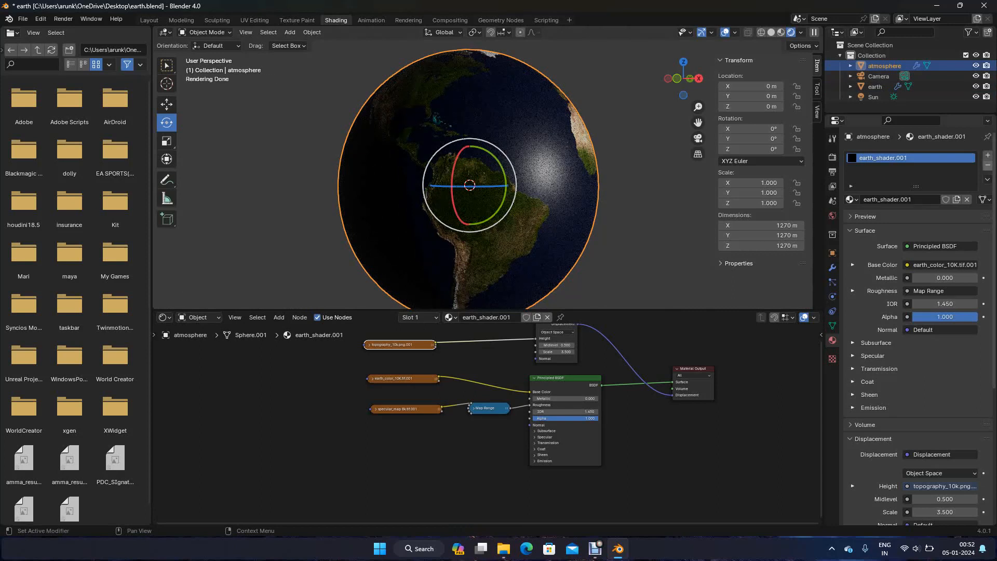
Remove the copied earth material slot from the atmosphere sphere and set its X, Y and Z dimensions to 1280 m
{"action": "left_click", "coordinate": [988, 165]}
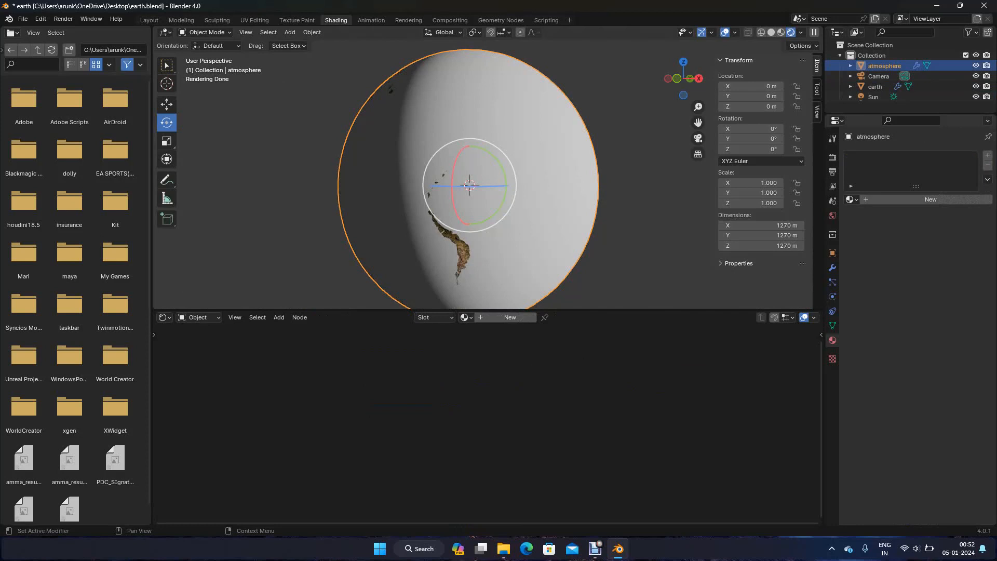
{"action": "left_click_drag", "start_coordinate": [761, 224], "coordinate": [760, 246]}
{"action": "type", "text": "1"}
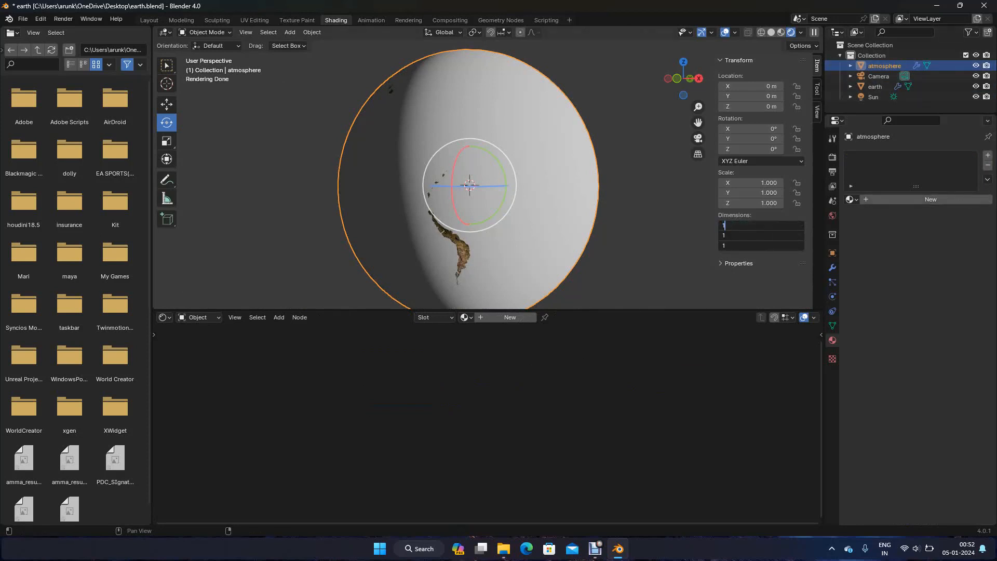
{"action": "type", "text": "280"}
{"action": "key", "text": "Return"}
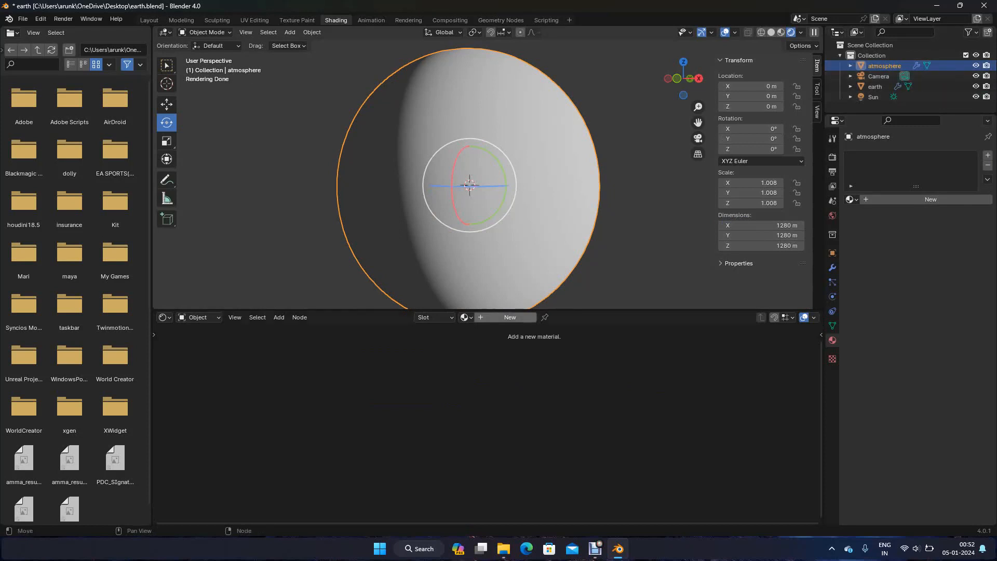
Create a new material for the atmosphere sphere and delete its Principled BSDF node
{"action": "left_click", "coordinate": [510, 317]}
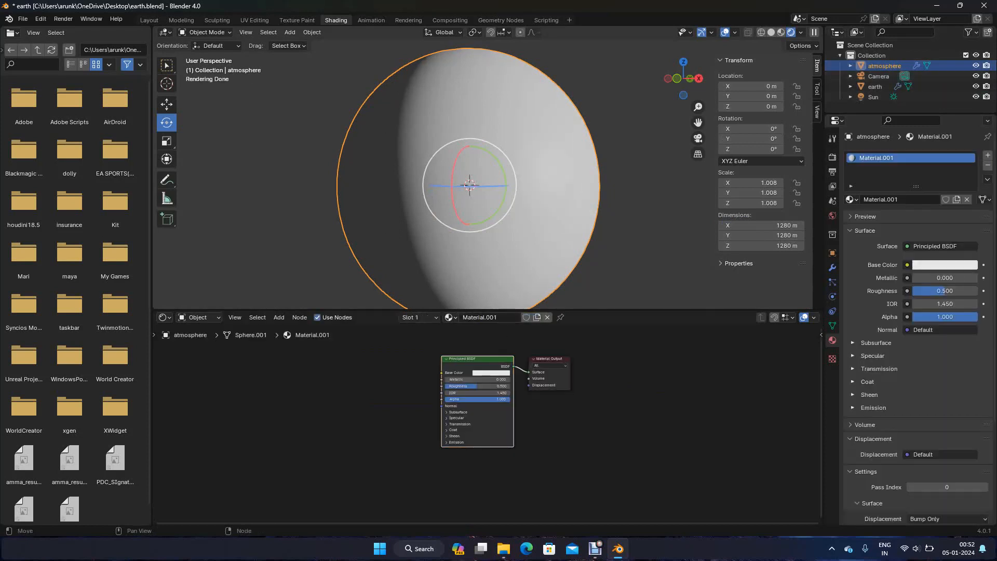
{"action": "key", "text": "Delete"}
{"action": "key", "text": "shift+a"}
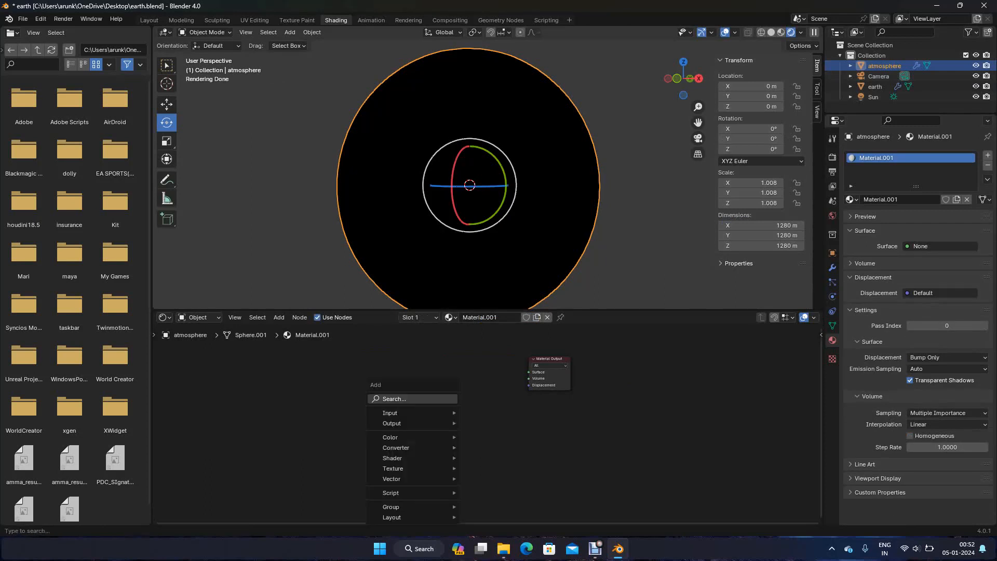
{"action": "type", "text": "volume"}
{"action": "key", "text": "Return"}
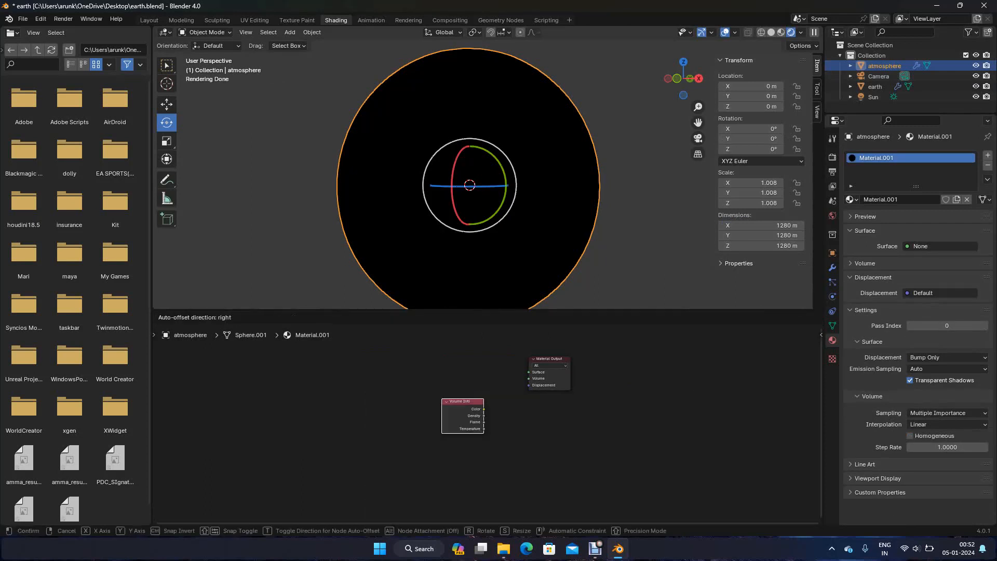
{"action": "left_click", "coordinate": [444, 362]}
{"action": "scroll", "coordinate": [487, 424], "scroll_direction": "up", "scroll_amount": 5}
{"action": "left_click_drag", "start_coordinate": [484, 347], "coordinate": [548, 347]}
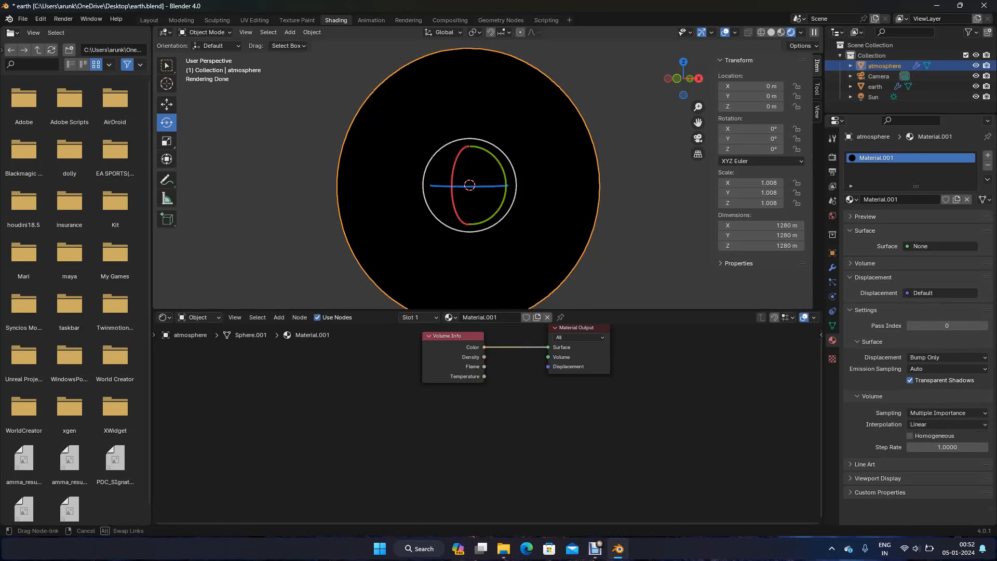
{"action": "left_click_drag", "start_coordinate": [548, 347], "coordinate": [548, 346]}
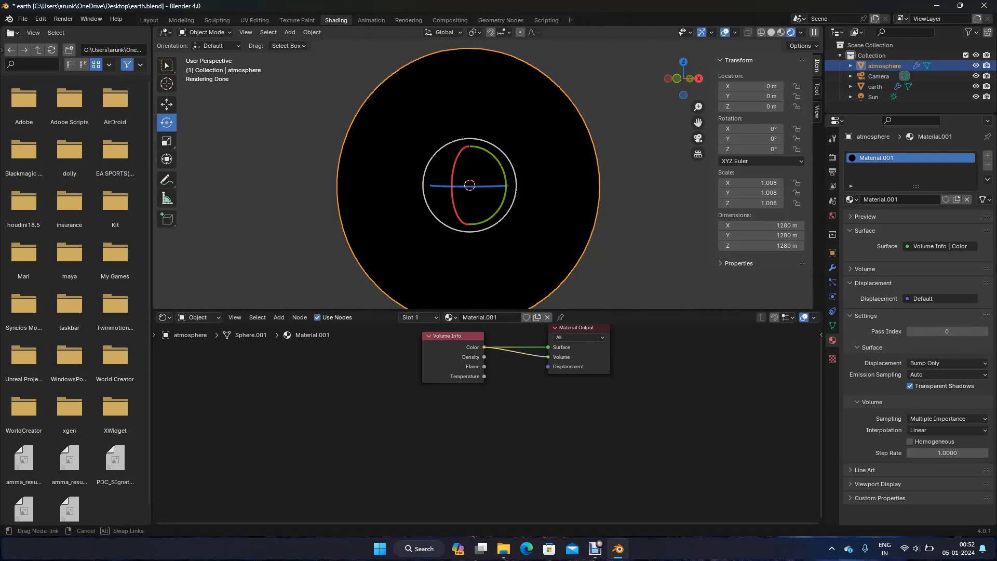
{"action": "key", "text": "Delete"}
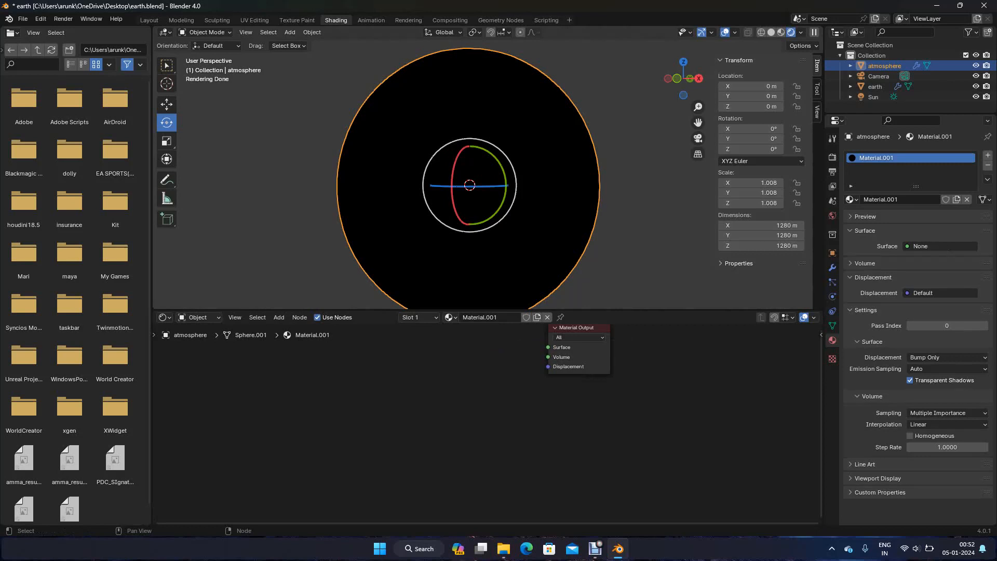
{"action": "key", "text": "Home"}
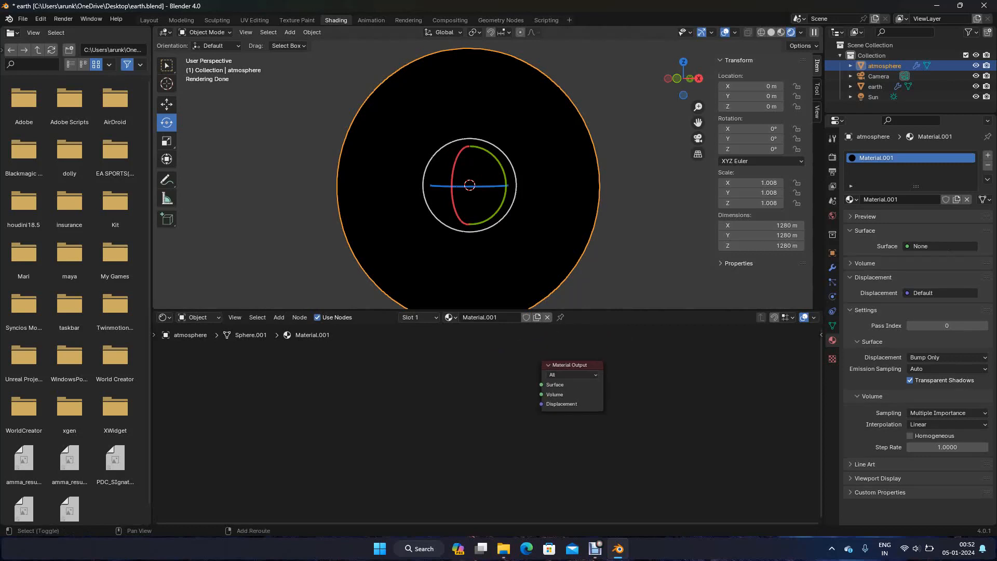
Add a Volume Scatter node and connect its Volume output to the Material Output's Volume input
{"action": "key", "text": "shift+a"}
{"action": "type", "text": "volum"}
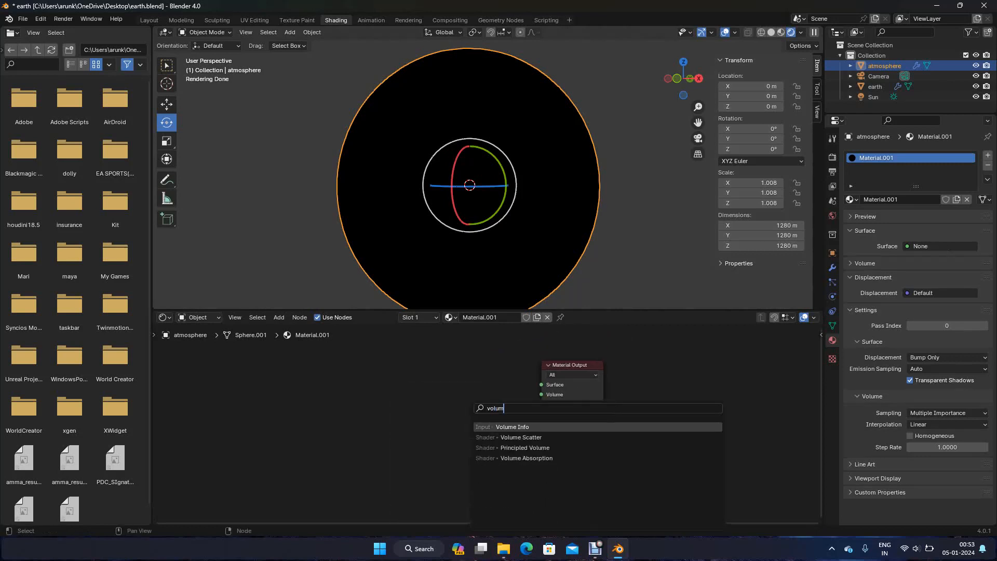
{"action": "key", "text": "Down"}
{"action": "key", "text": "Return"}
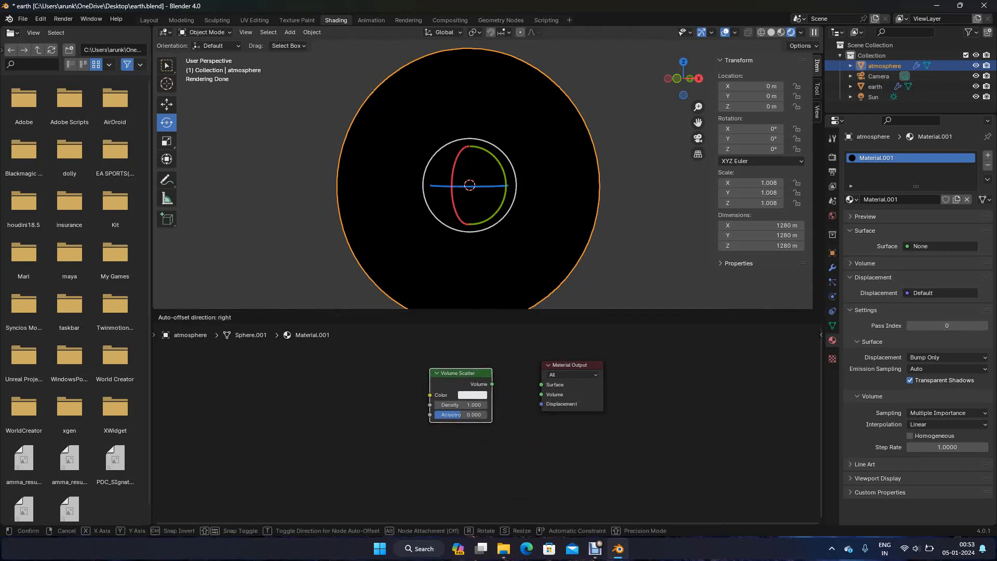
{"action": "left_click", "coordinate": [432, 364]}
{"action": "left_click_drag", "start_coordinate": [493, 378], "coordinate": [541, 394]}
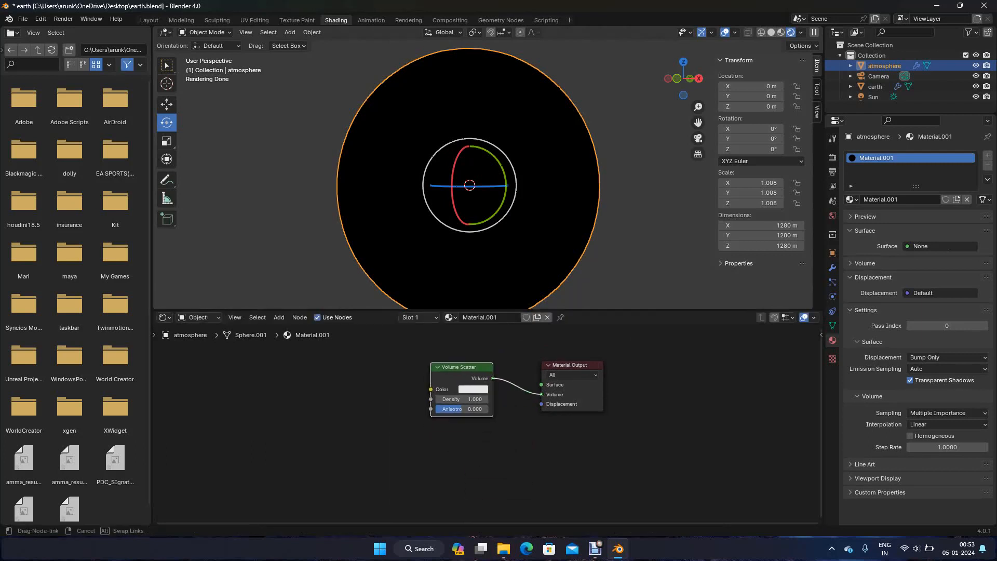
Give the Volume Scatter a light blue color, hue 0.593 and saturation 0.704, and try density 0.2 before setting it to 0.05
{"action": "left_click", "coordinate": [473, 389]}
{"action": "left_click", "coordinate": [511, 274]}
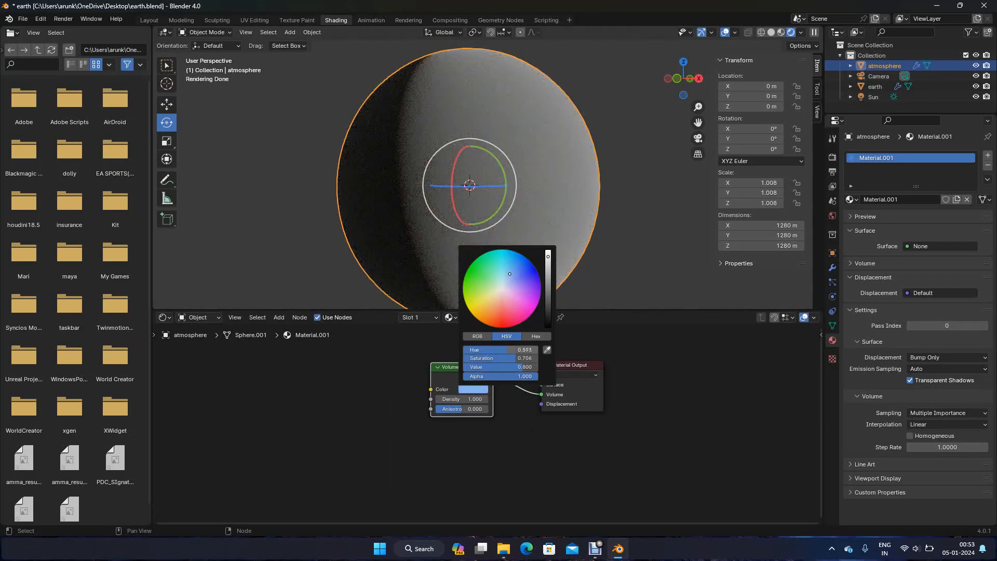
{"action": "left_click", "coordinate": [461, 398]}
{"action": "type", "text": ".2"}
{"action": "key", "text": "Return"}
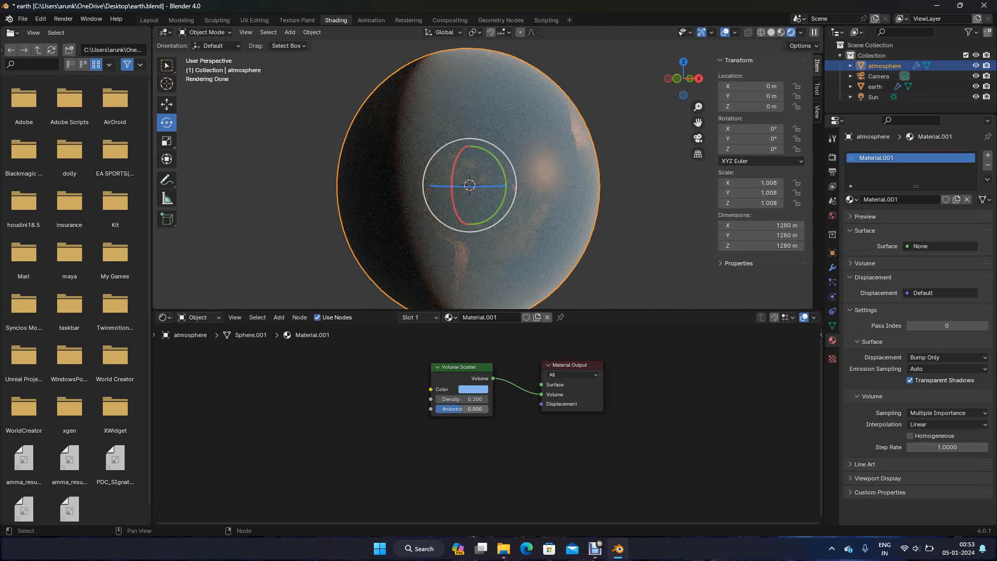
{"action": "left_click", "coordinate": [461, 399]}
{"action": "type", "text": ".05"}
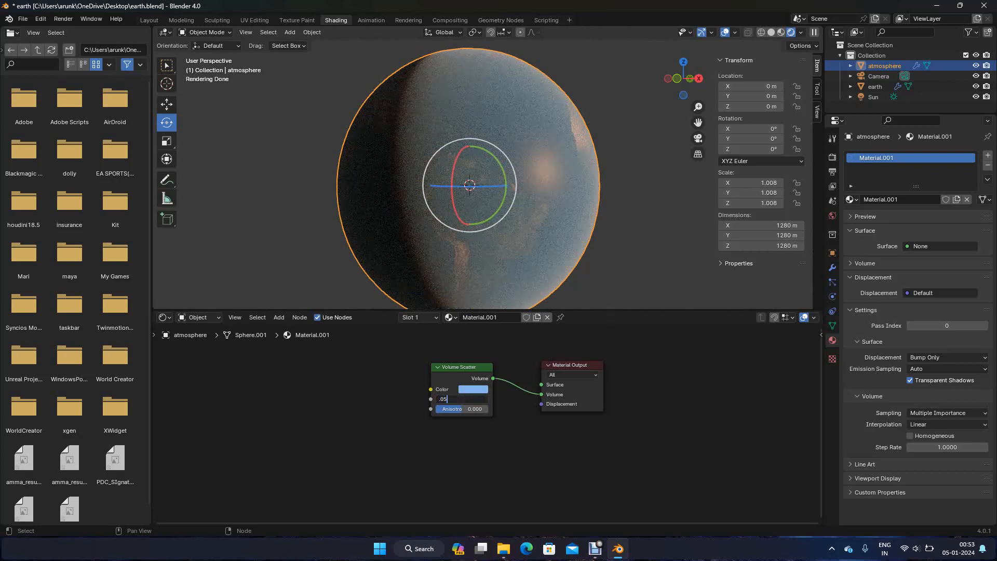
{"action": "key", "text": "Return"}
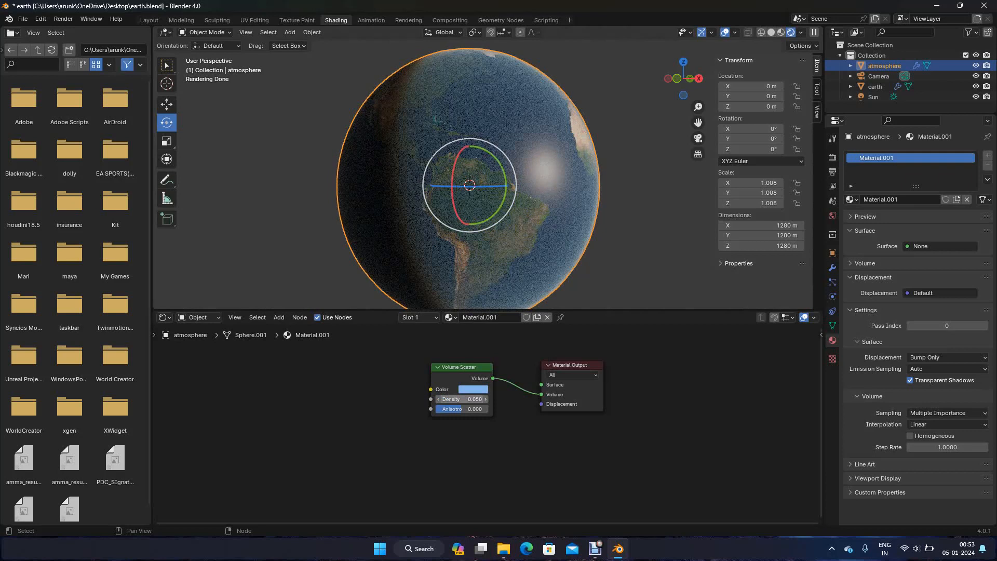
Shift the Volume Scatter color to a slightly deeper blue, deselect everything and check the atmosphere on the globe
{"action": "left_click", "coordinate": [473, 389]}
{"action": "left_click_drag", "start_coordinate": [510, 273], "coordinate": [515, 274]}
{"action": "key", "text": "alt+a"}
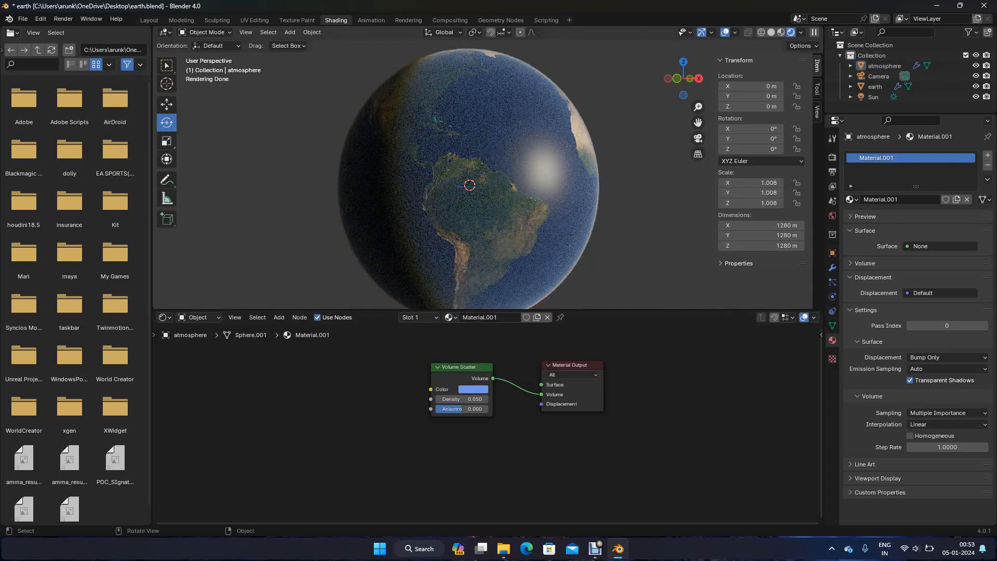
{"action": "scroll", "coordinate": [487, 170], "scroll_direction": "up", "scroll_amount": 5}
{"action": "scroll", "coordinate": [486, 170], "scroll_direction": "down", "scroll_amount": 3}
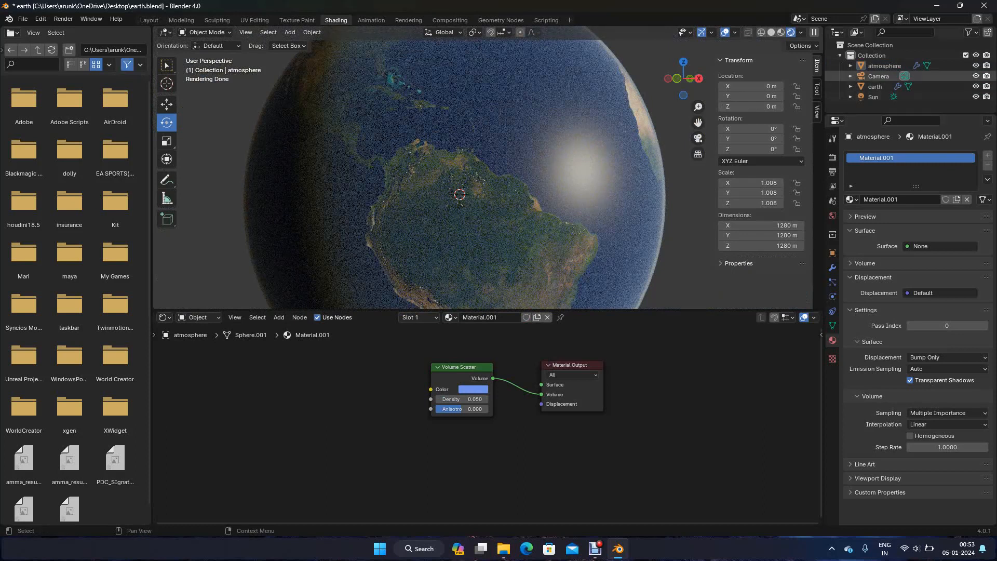
Hide the atmosphere sphere, select the earth sphere and nudge its topography texture node
{"action": "left_click", "coordinate": [976, 66]}
{"action": "left_click", "coordinate": [487, 169]}
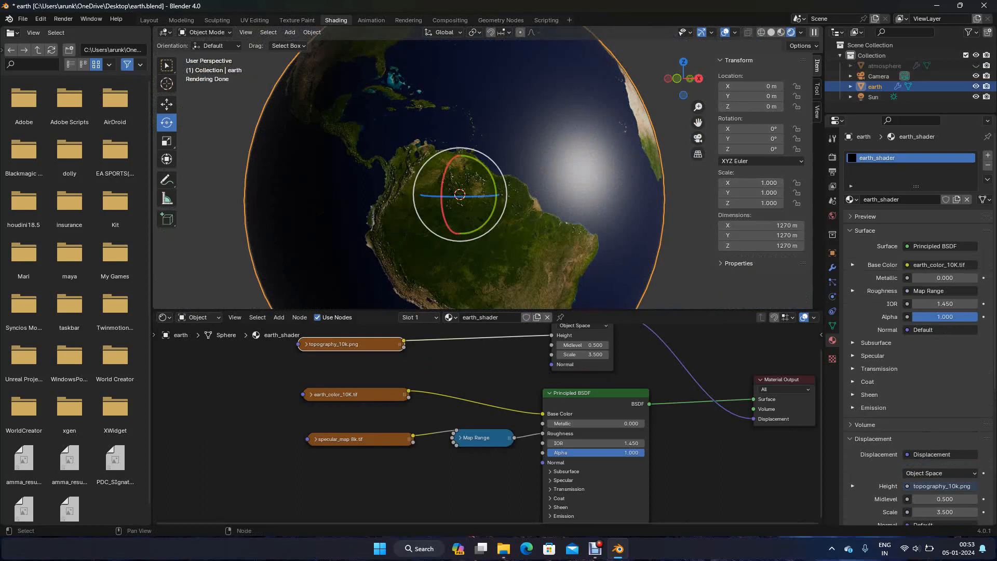
{"action": "left_click_drag", "start_coordinate": [352, 344], "coordinate": [359, 348]}
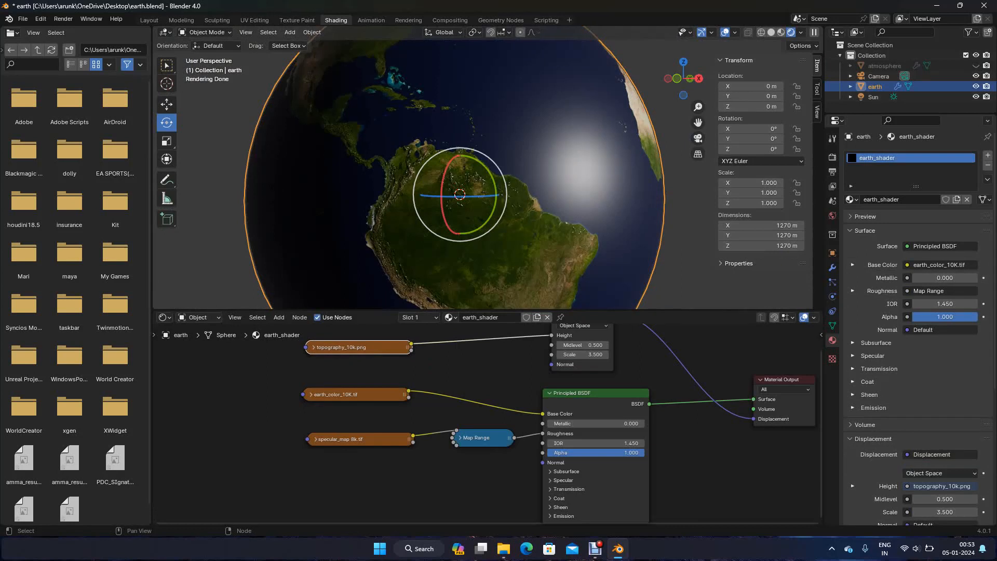
{"action": "left_click", "coordinate": [457, 369]}
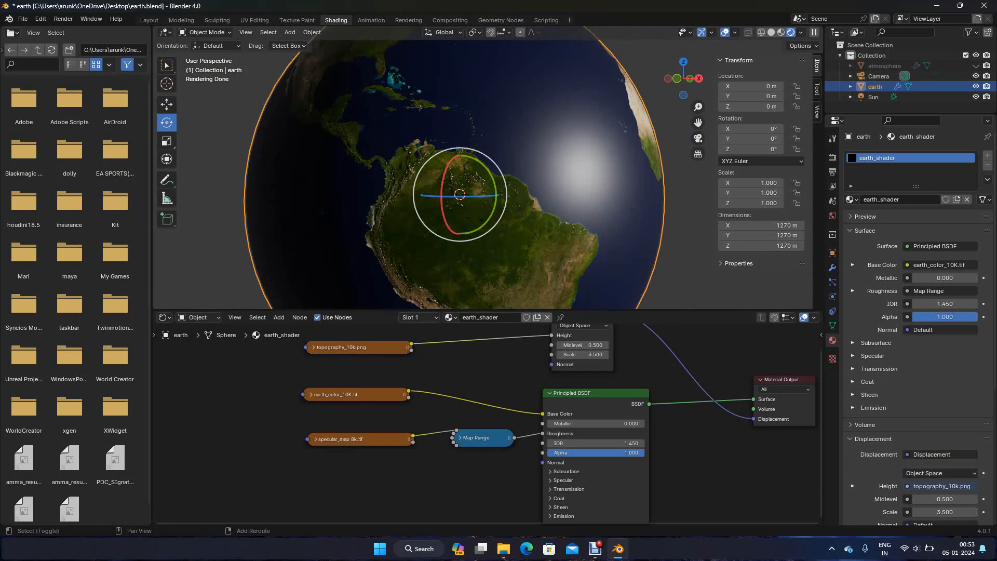
Add a Hue/Saturation/Value node on the link between the topography texture and the Displacement node's Height
{"action": "middle_click_drag", "start_coordinate": [457, 370], "coordinate": [380, 405]}
{"action": "key", "text": "shift+a"}
{"action": "type", "text": "hue"}
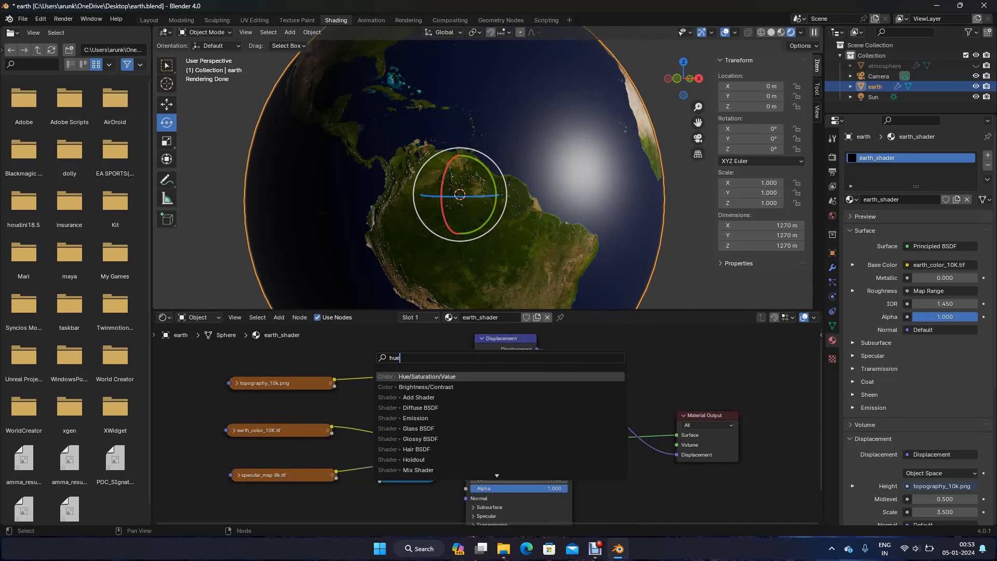
{"action": "key", "text": "Return"}
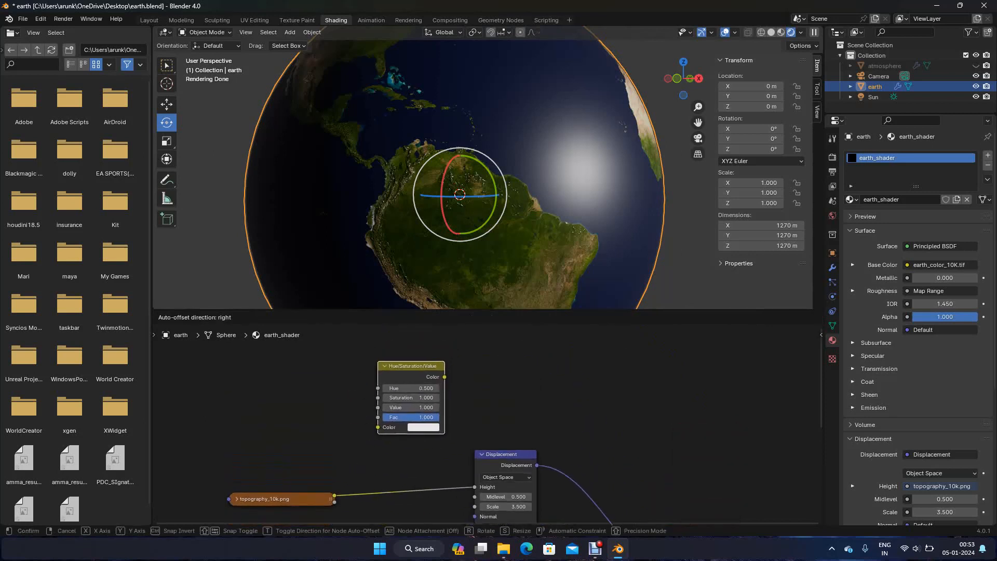
{"action": "left_click", "coordinate": [380, 453]}
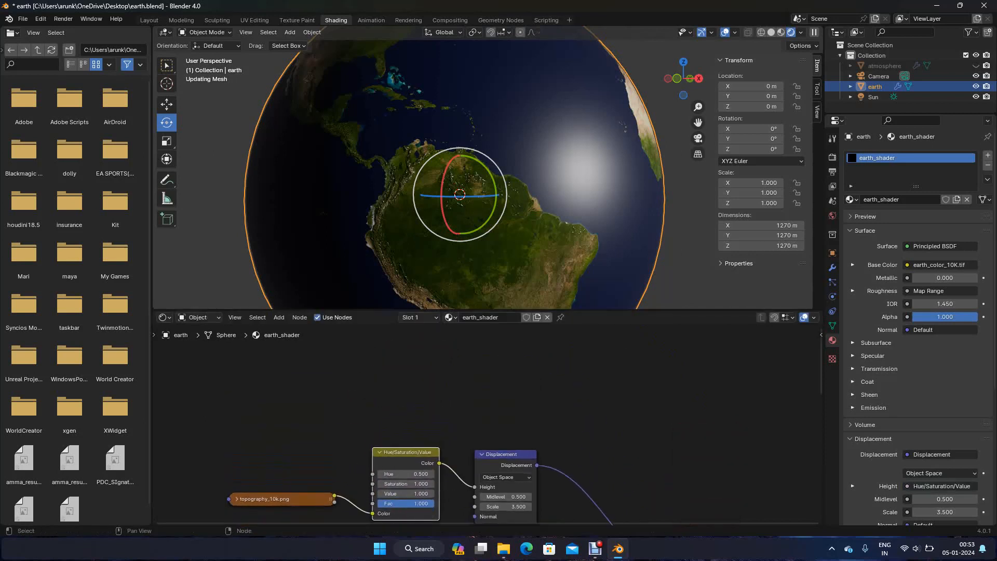
{"action": "scroll", "coordinate": [489, 423], "scroll_direction": "down", "scroll_amount": 3}
{"action": "middle_click_drag", "start_coordinate": [489, 423], "coordinate": [489, 333], "text": "shift"}
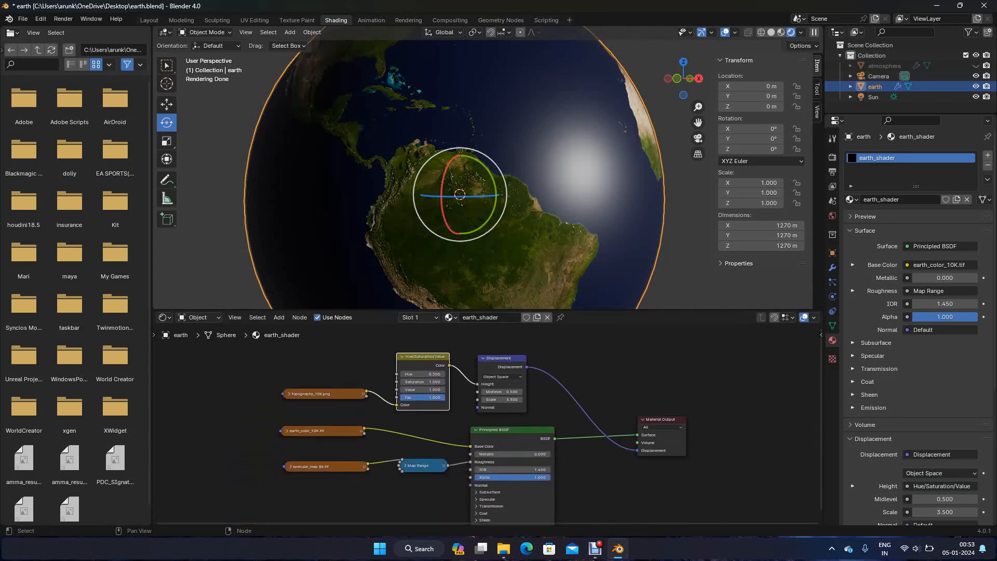
Undo the insertion on the topography link and insert the Hue/Saturation/Value node between the earth color texture and the Base Color
{"action": "key", "text": "ctrl+z"}
{"action": "key", "text": "ctrl+z"}
{"action": "key", "text": "ctrl+z"}
{"action": "key", "text": "ctrl+z"}
{"action": "key", "text": "g"}
{"action": "left_click_drag", "start_coordinate": [414, 400], "coordinate": [415, 401]}
{"action": "left_click_drag", "start_coordinate": [322, 431], "coordinate": [307, 427]}
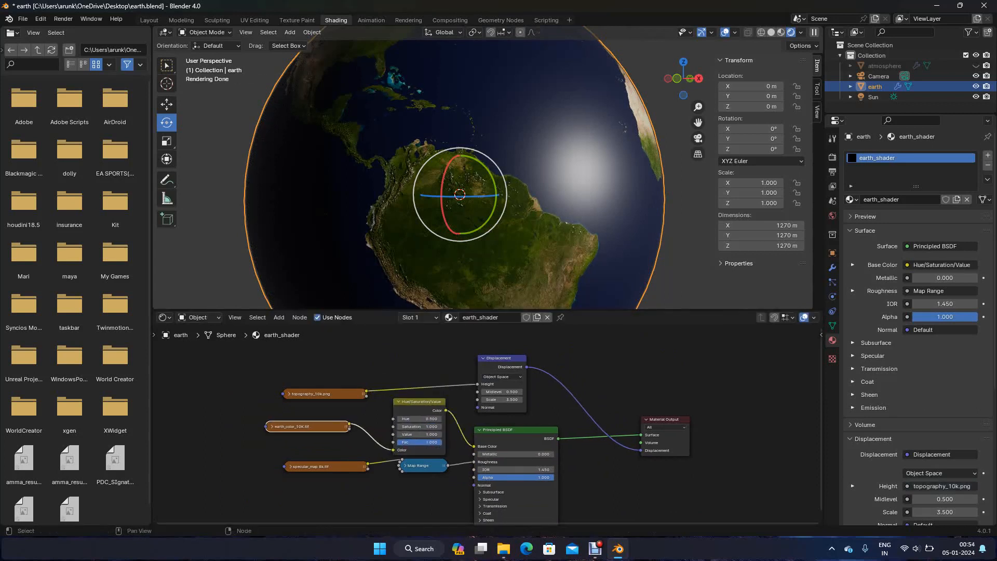
Move the Map Range node down, connect the specular map's Color to the Hue/Saturation/Value Fac and set Saturation to 0
{"action": "left_click_drag", "start_coordinate": [418, 465], "coordinate": [418, 481]}
{"action": "left_click_drag", "start_coordinate": [324, 466], "coordinate": [394, 442]}
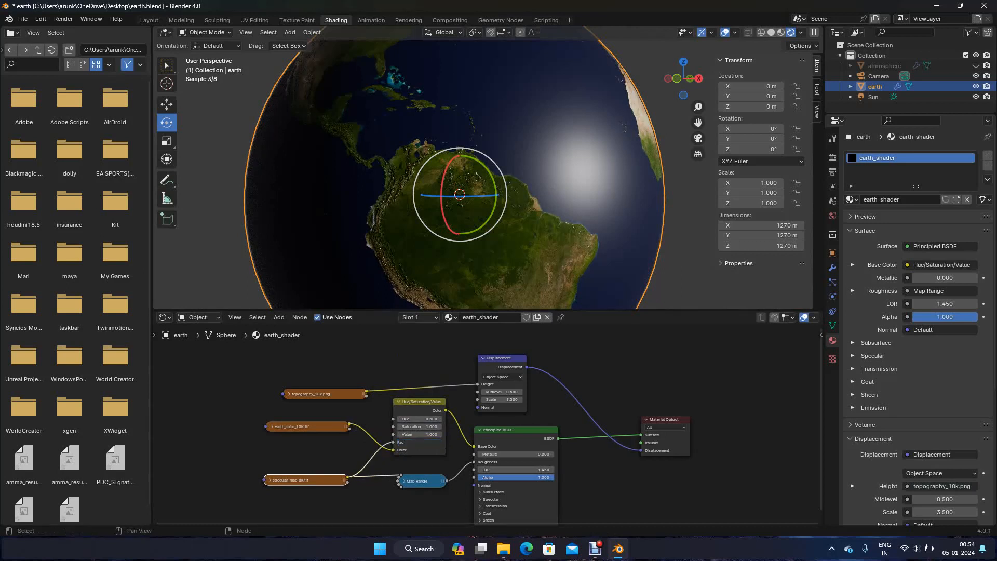
{"action": "left_click", "coordinate": [418, 427]}
{"action": "type", "text": "0"}
{"action": "key", "text": "Return"}
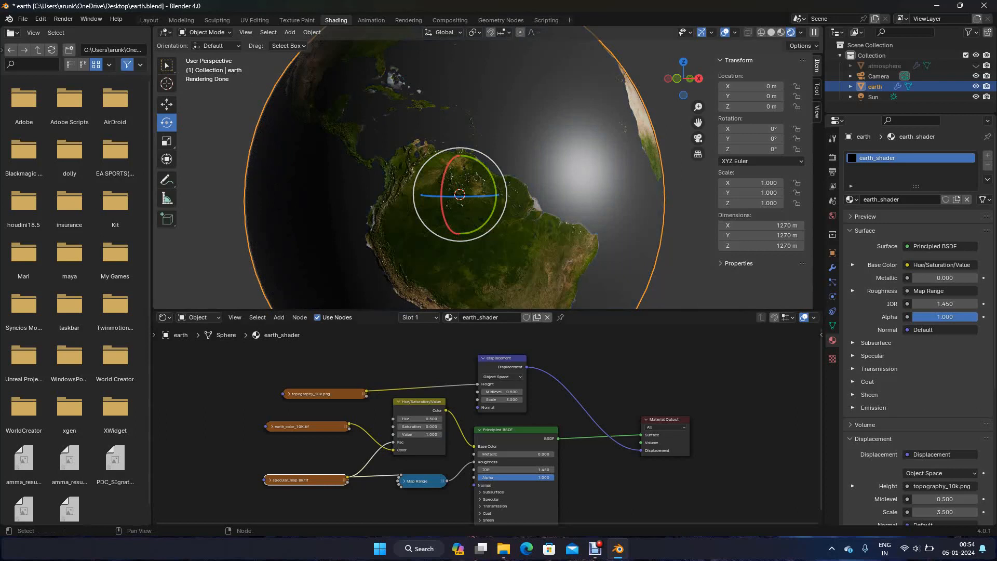
Move the Hue/Saturation/Value node down toward the Map Range node and set its Saturation to 0.15
{"action": "left_click", "coordinate": [398, 401]}
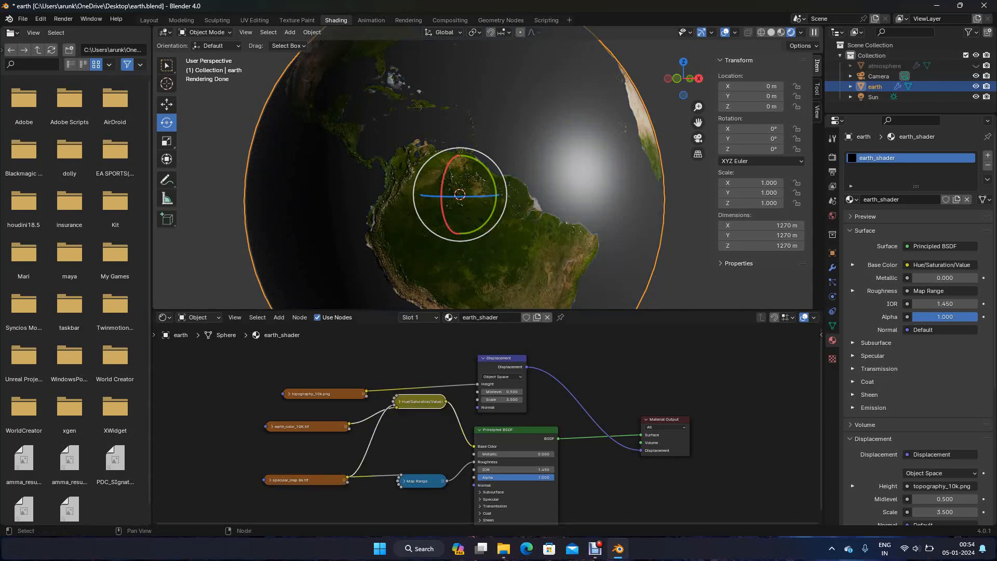
{"action": "left_click_drag", "start_coordinate": [416, 401], "coordinate": [417, 423]}
{"action": "left_click", "coordinate": [399, 423]}
{"action": "left_click", "coordinate": [420, 448]}
{"action": "type", "text": ".15"}
{"action": "key", "text": "Return"}
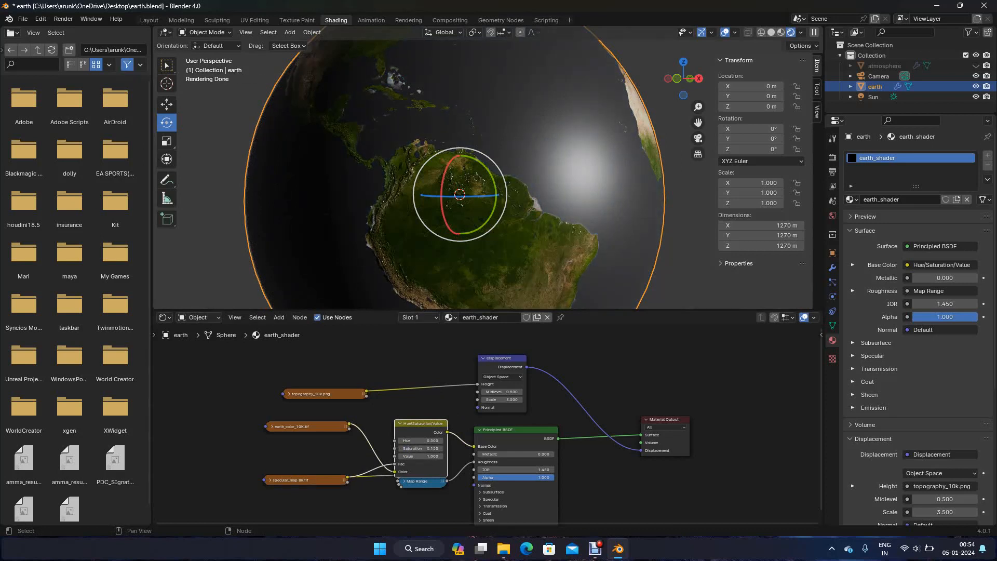
Collapse the Hue/Saturation/Value node, then show the atmosphere sphere in the viewport and select it
{"action": "left_click", "coordinate": [399, 423]}
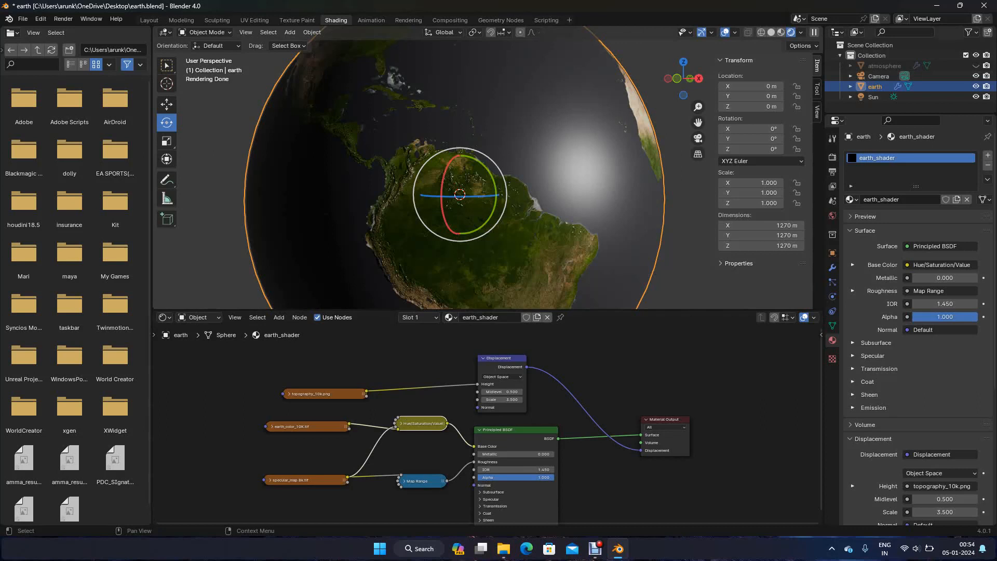
{"action": "left_click", "coordinate": [976, 66]}
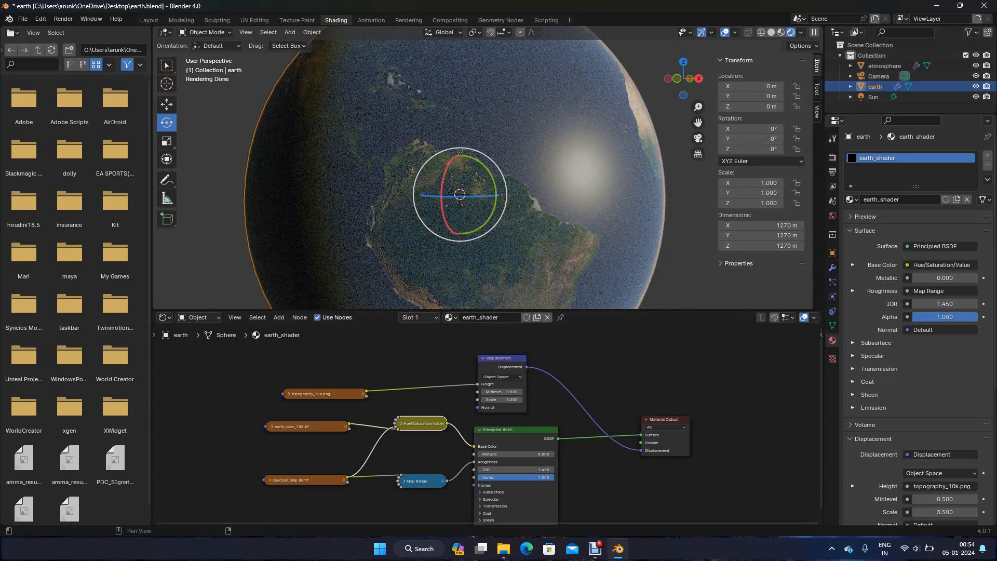
{"action": "left_click", "coordinate": [884, 66]}
{"action": "scroll", "coordinate": [449, 427], "scroll_direction": "up", "scroll_amount": 5}
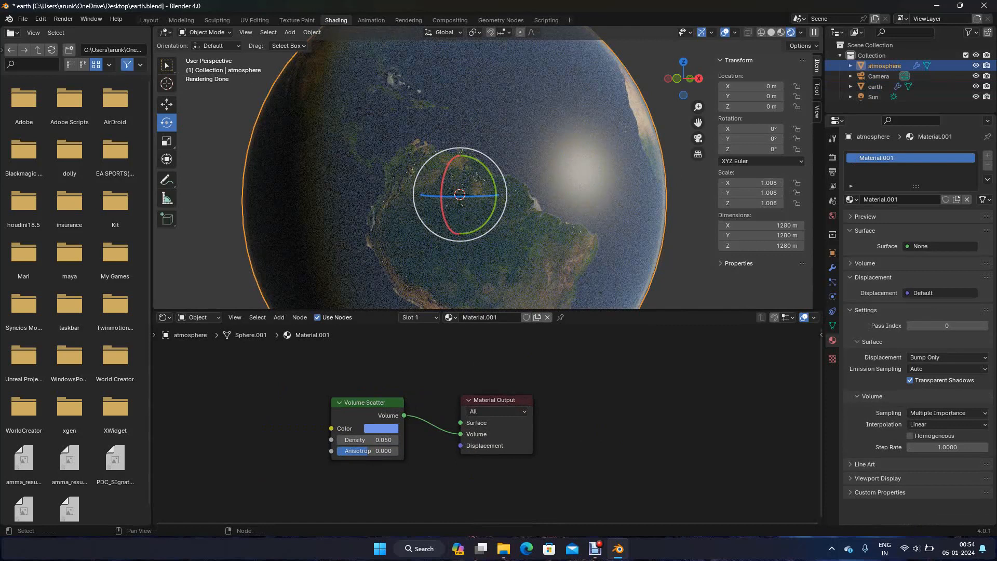
Try a Volume Scatter Density of 0.15 and then 0.025 on the atmosphere material
{"action": "left_click", "coordinate": [396, 440]}
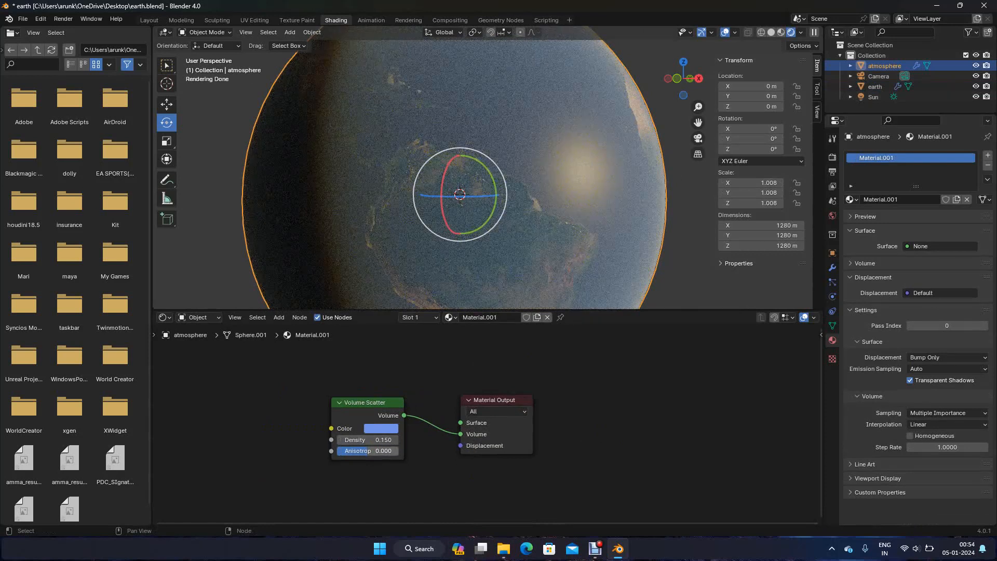
{"action": "left_click", "coordinate": [372, 440]}
{"action": "type", "text": "."}
{"action": "type", "text": "05"}
{"action": "key", "text": "BackSpace"}
{"action": "type", "text": "25"}
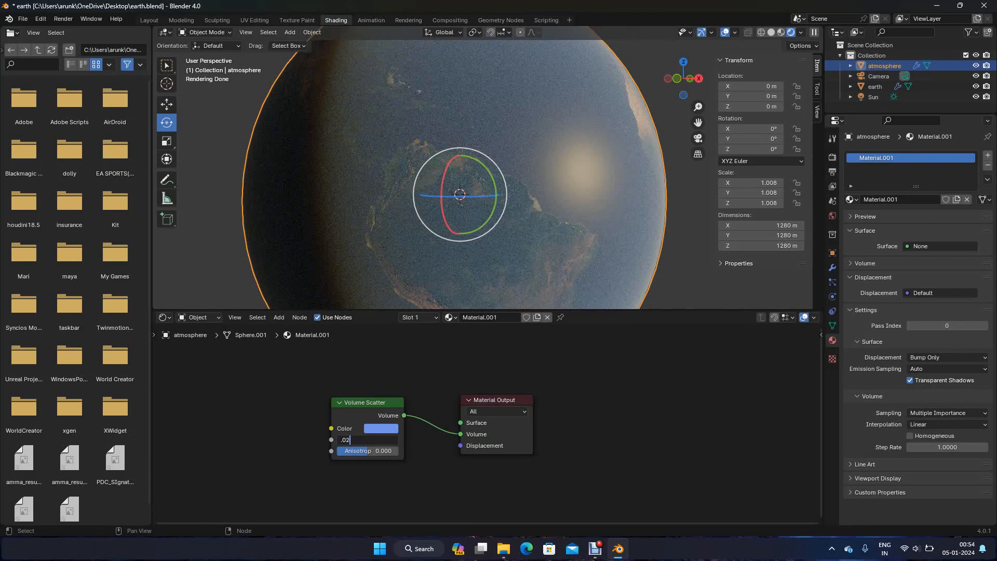
{"action": "key", "text": "Return"}
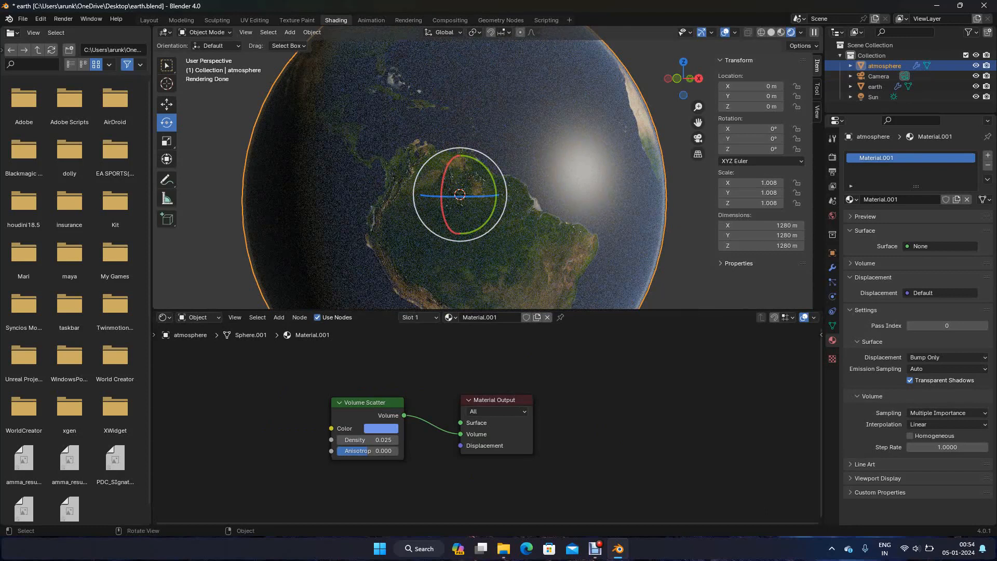
Set the atmosphere's Volume Scatter Density to 0.03 and compare the earth with the atmosphere hidden and shown
{"action": "left_click", "coordinate": [218, 259]}
{"action": "left_click", "coordinate": [366, 440]}
{"action": "type", "text": ".03"}
{"action": "key", "text": "Return"}
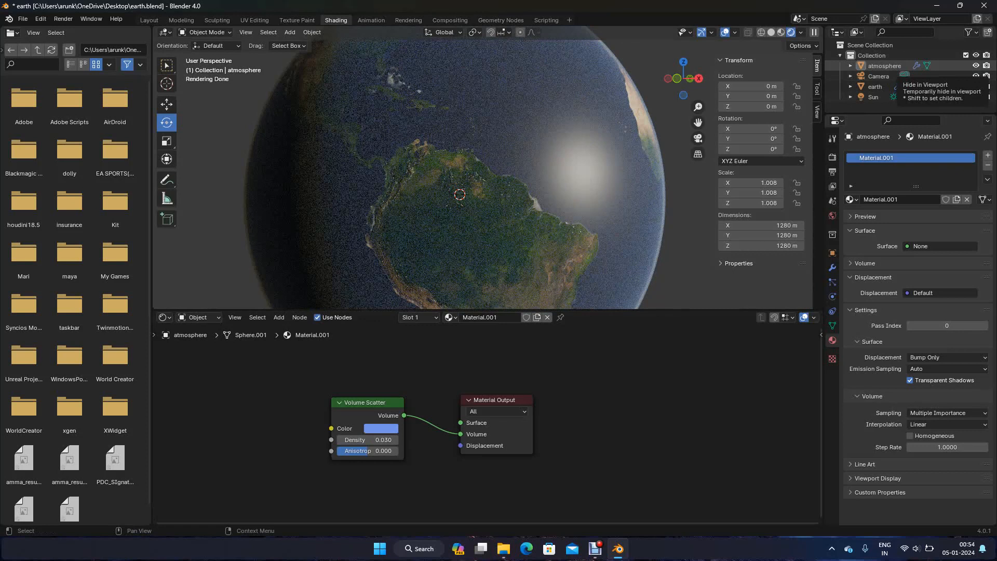
{"action": "left_click", "coordinate": [976, 66]}
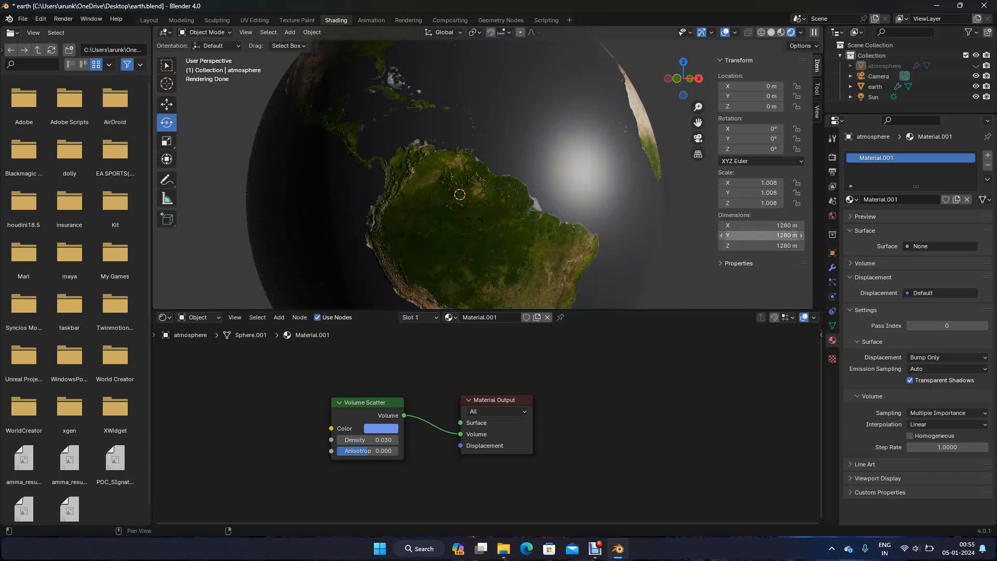
{"action": "left_click", "coordinate": [975, 66]}
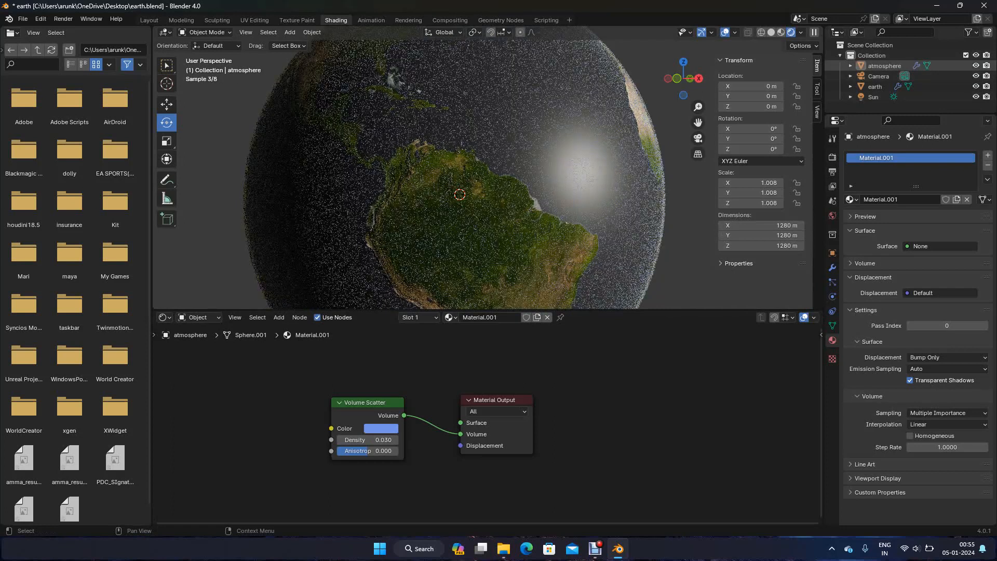
Apply the scale of the atmosphere sphere
{"action": "left_click", "coordinate": [884, 66]}
{"action": "key", "text": "ctrl+a"}
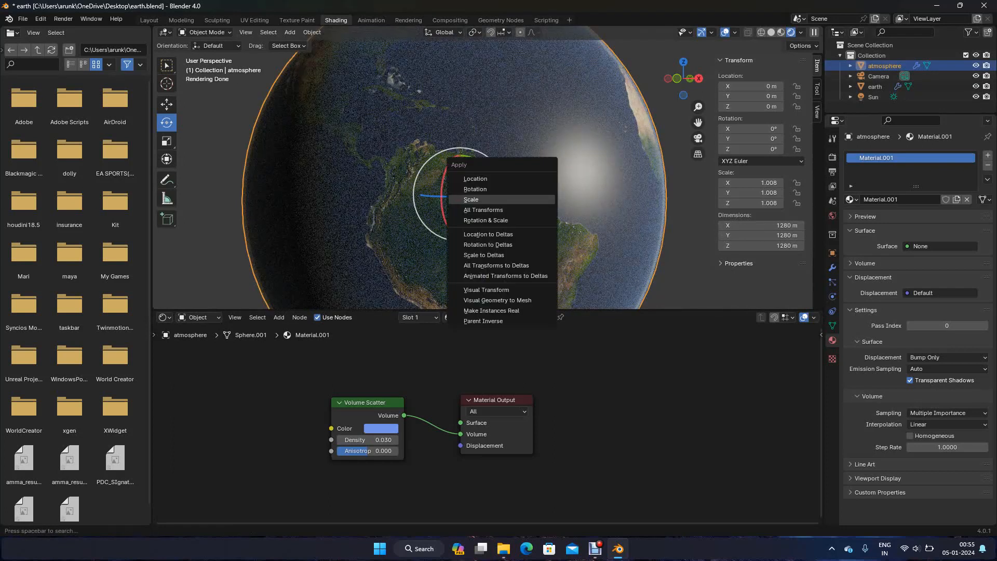
{"action": "left_click", "coordinate": [530, 199]}
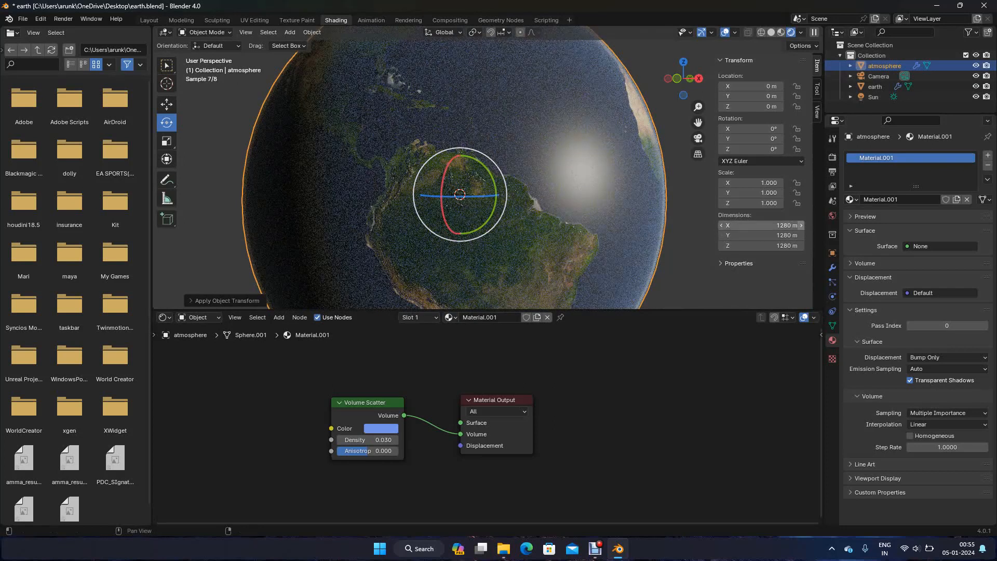
Copy and paste the earth sphere as a new object named clouds and remove the copy's material slot
{"action": "key", "text": "alt+a"}
{"action": "key", "text": "ctrl+z"}
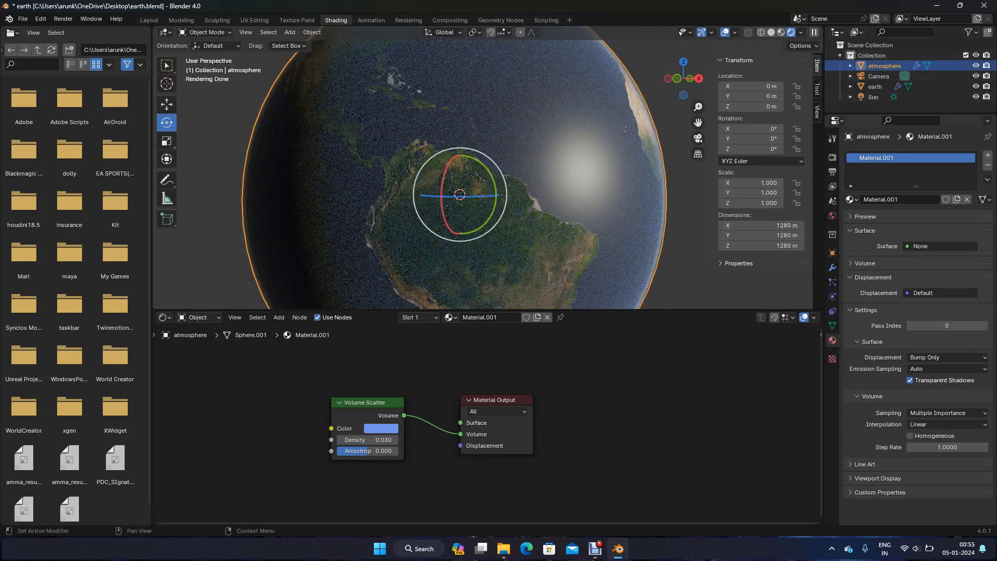
{"action": "key", "text": "ctrl+v"}
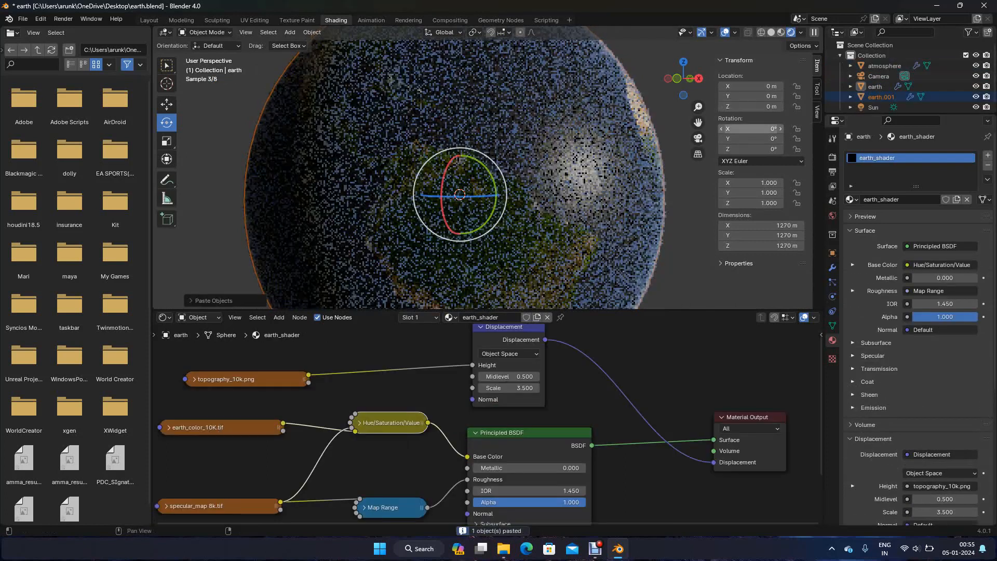
{"action": "double_click", "coordinate": [882, 97]}
{"action": "left_click", "coordinate": [895, 97]}
{"action": "key", "text": "ctrl+a"}
{"action": "type", "text": "clouds"}
{"action": "key", "text": "Return"}
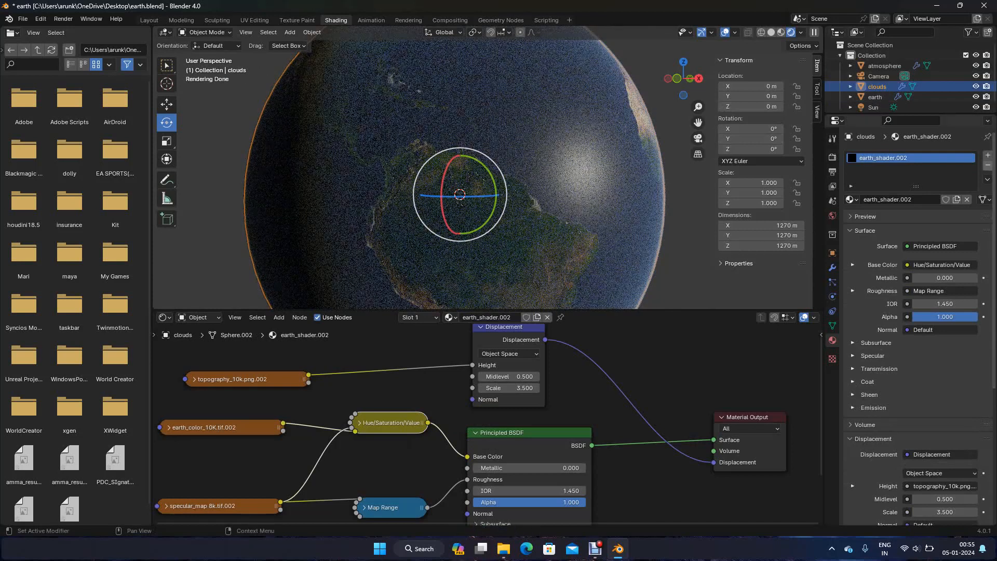
{"action": "left_click", "coordinate": [988, 165]}
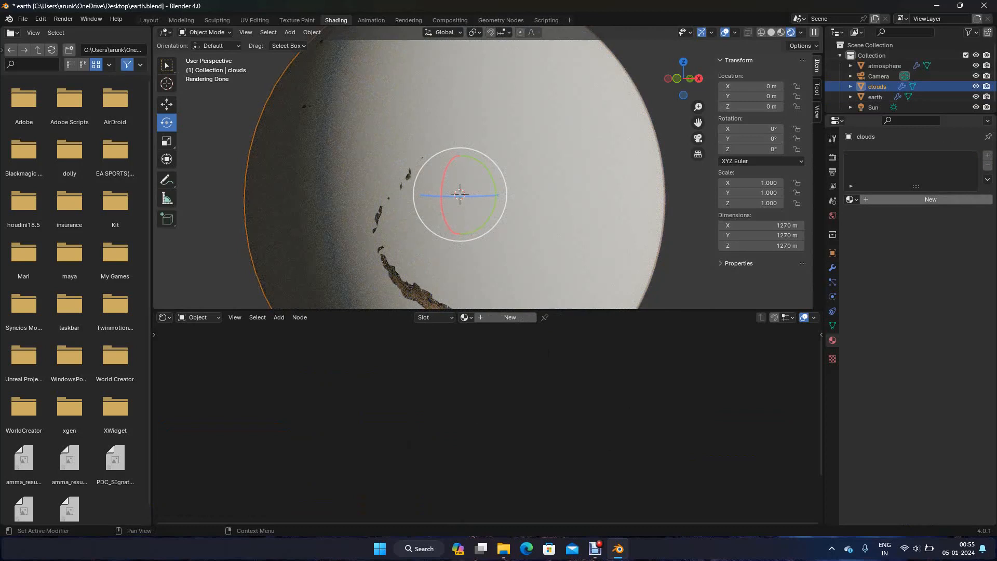
Set the clouds sphere's X, Y and Z dimensions to 1275 m and apply its scale
{"action": "left_click_drag", "start_coordinate": [762, 225], "coordinate": [761, 246]}
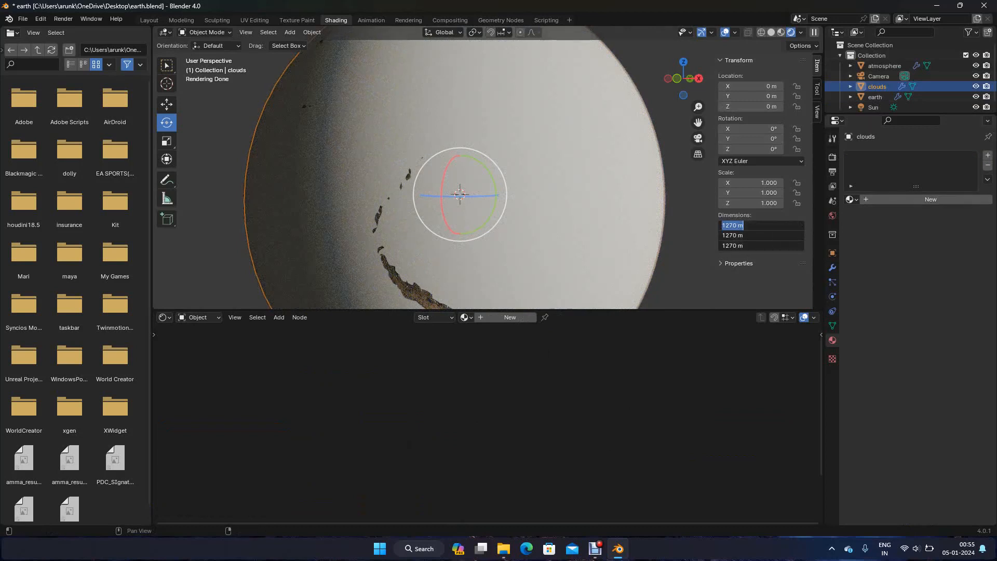
{"action": "type", "text": "1275"}
{"action": "key", "text": "Return"}
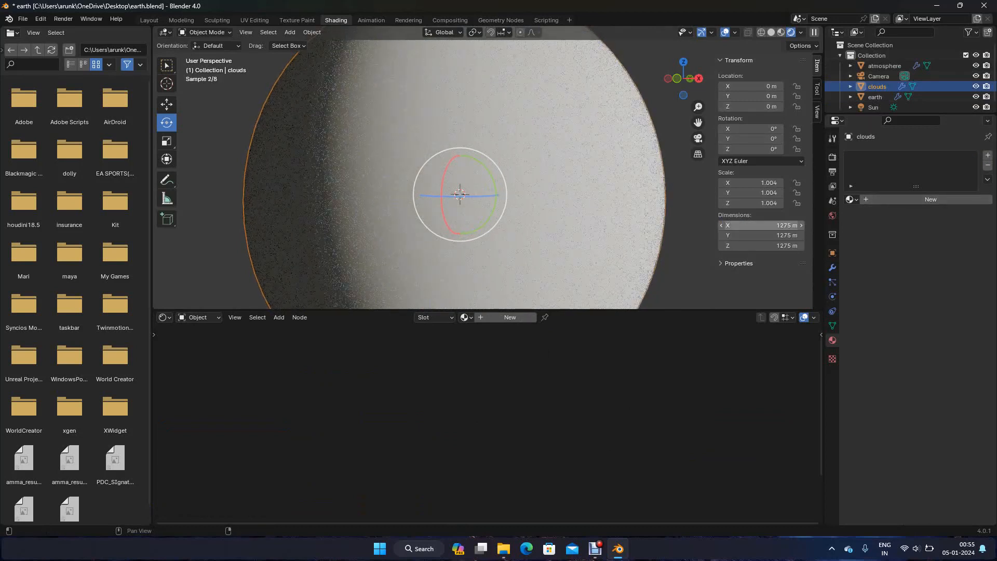
{"action": "key", "text": "ctrl+a"}
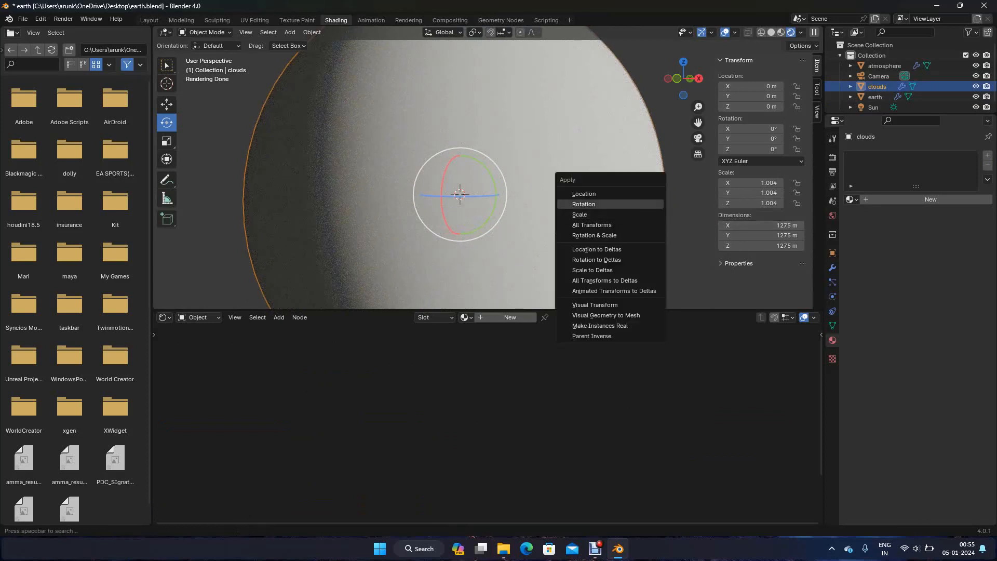
{"action": "key", "text": "Return"}
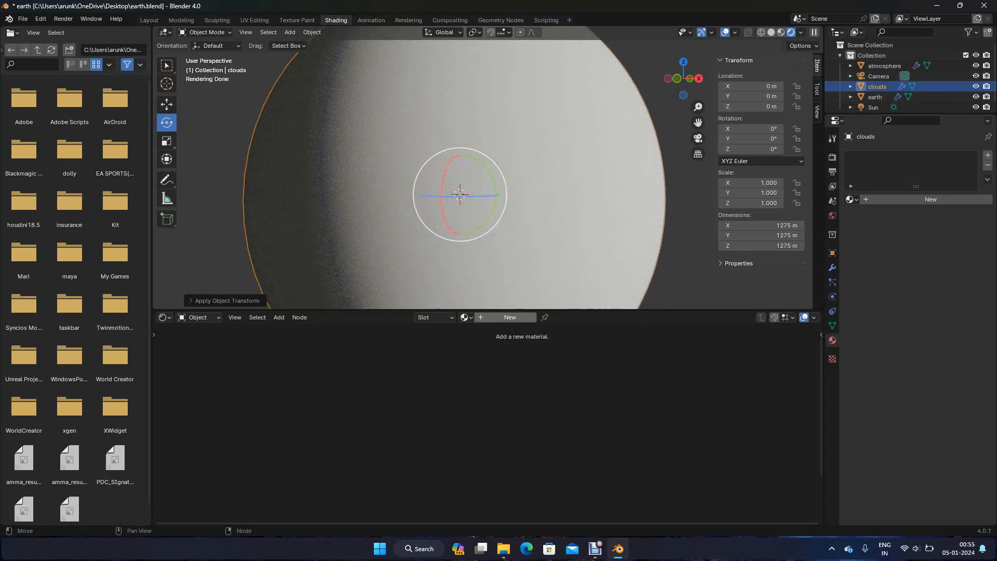
Create a new material on the clouds sphere and name it clouds_shader
{"action": "left_click", "coordinate": [509, 317]}
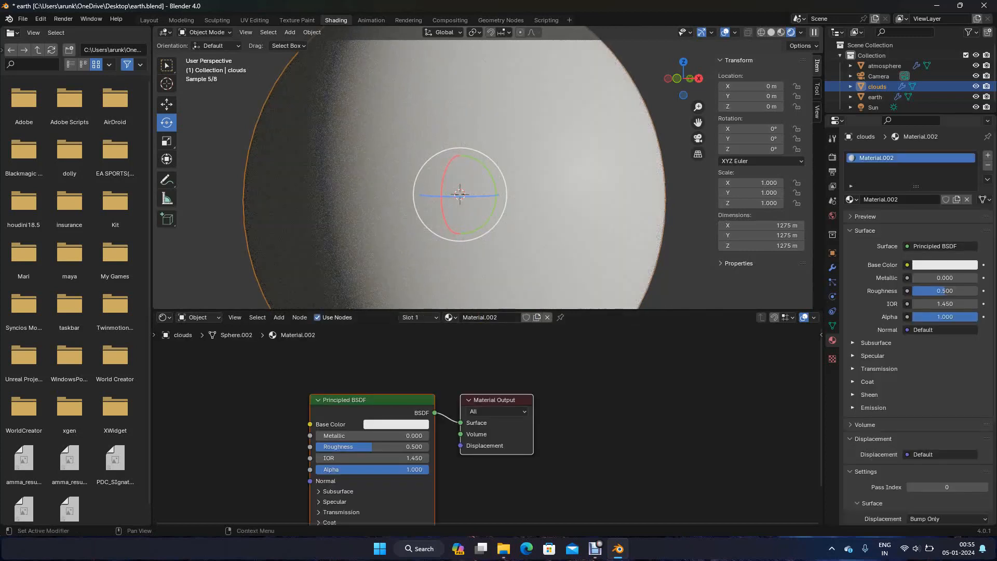
{"action": "double_click", "coordinate": [876, 158]}
{"action": "type", "text": "clouds_shader"}
{"action": "key", "text": "Return"}
Add an Image Texture node beside the Principled BSDF in clouds_shader
{"action": "scroll", "coordinate": [481, 427], "scroll_direction": "down", "scroll_amount": 4}
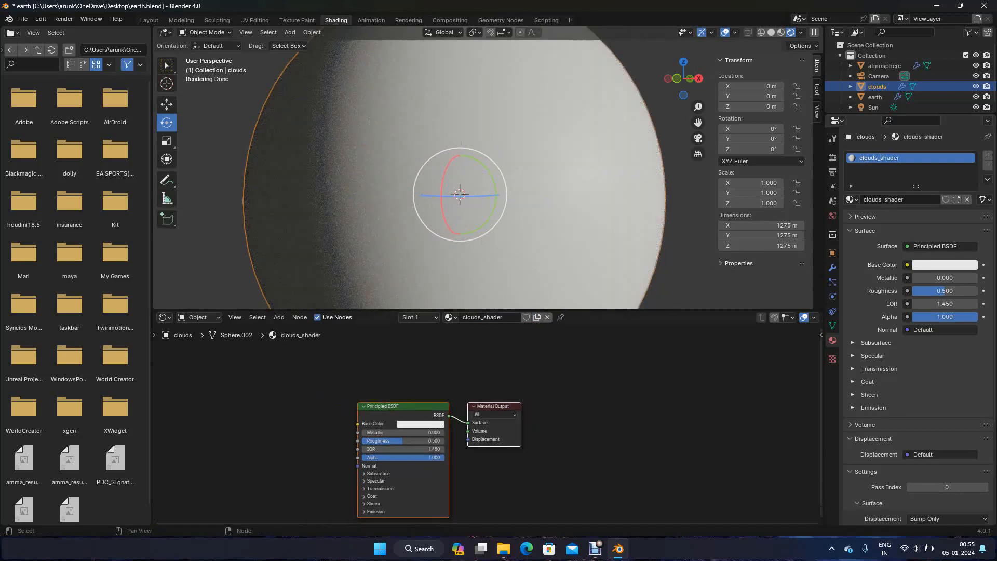
{"action": "middle_click_drag", "start_coordinate": [481, 427], "coordinate": [520, 412], "text": "shift"}
{"action": "left_click", "coordinate": [332, 416]}
{"action": "key", "text": "shift+a"}
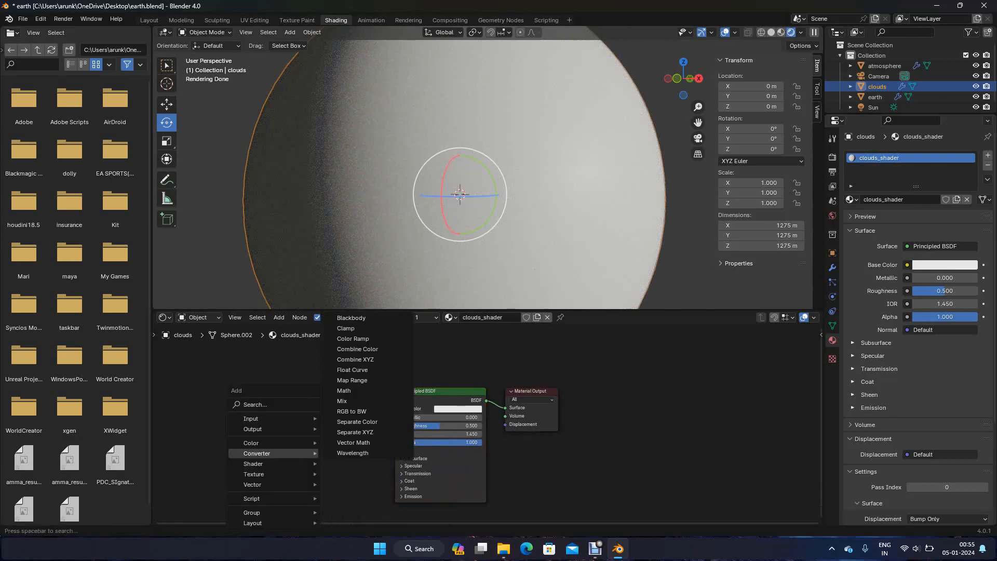
{"action": "type", "text": "image"}
{"action": "key", "text": "Return"}
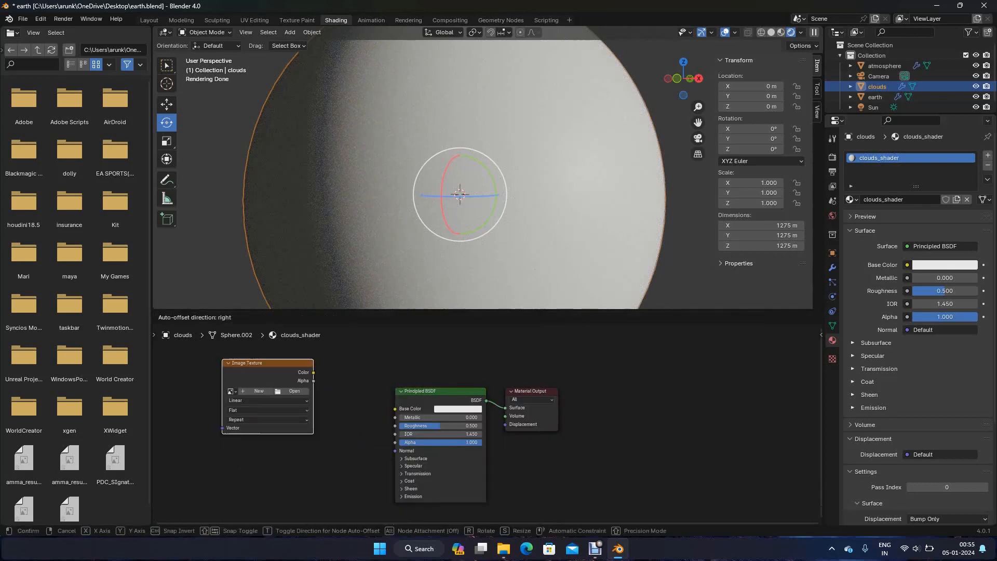
{"action": "left_click", "coordinate": [322, 414]}
Load earth_clouds_21K.tif from space_scene\assets\earth\texture into the Image Texture node and set its Color Space to Non-Color
{"action": "left_click", "coordinate": [322, 414]}
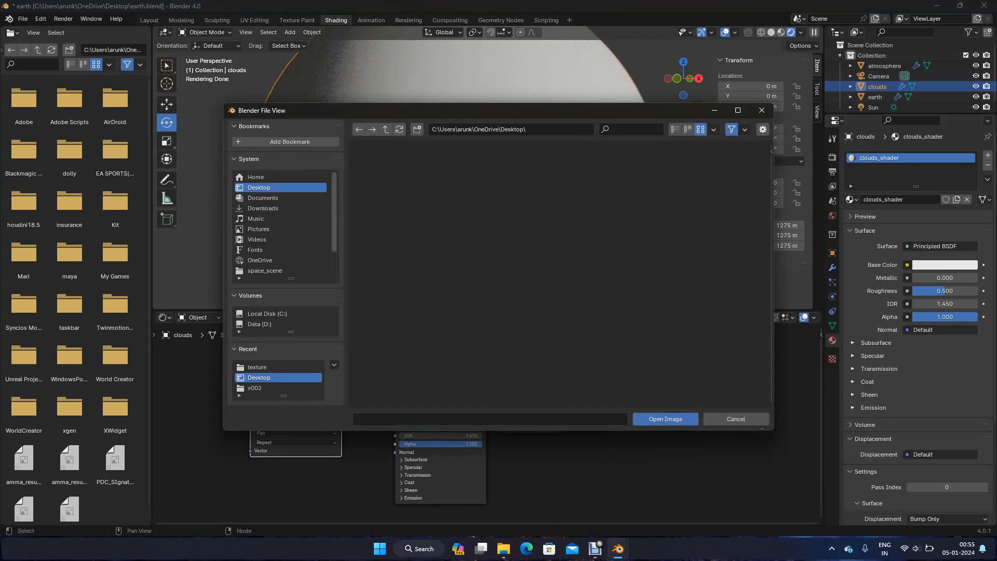
{"action": "left_click", "coordinate": [385, 129]}
{"action": "left_click", "coordinate": [385, 128]}
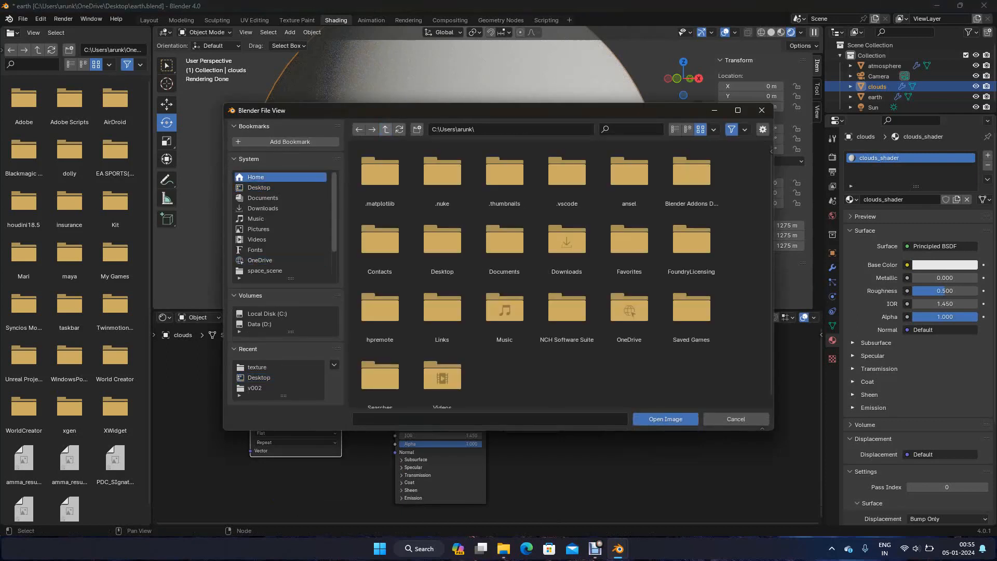
{"action": "left_click", "coordinate": [264, 270]}
{"action": "double_click", "coordinate": [443, 174]}
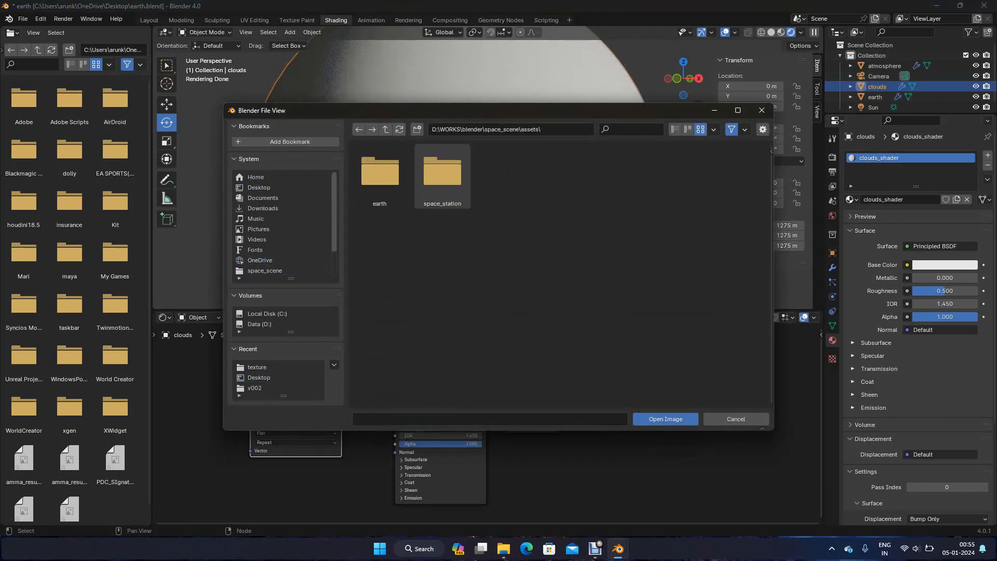
{"action": "double_click", "coordinate": [380, 174]}
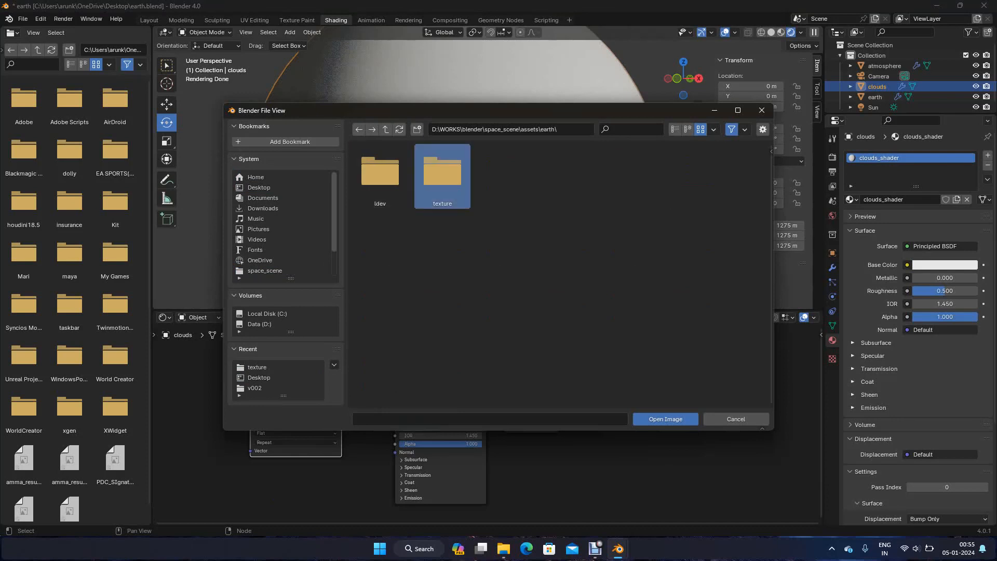
{"action": "double_click", "coordinate": [442, 174]}
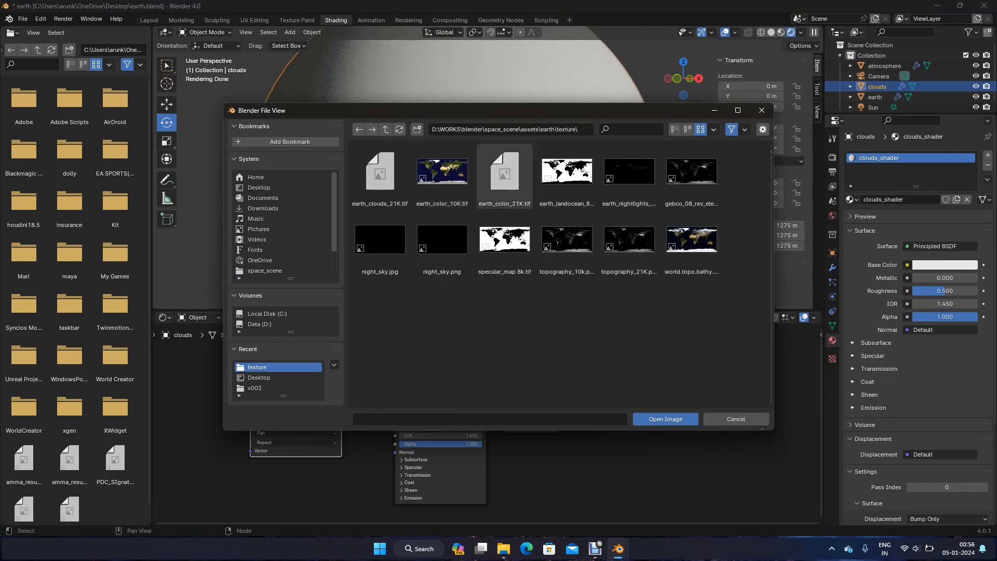
{"action": "left_click", "coordinate": [380, 177]}
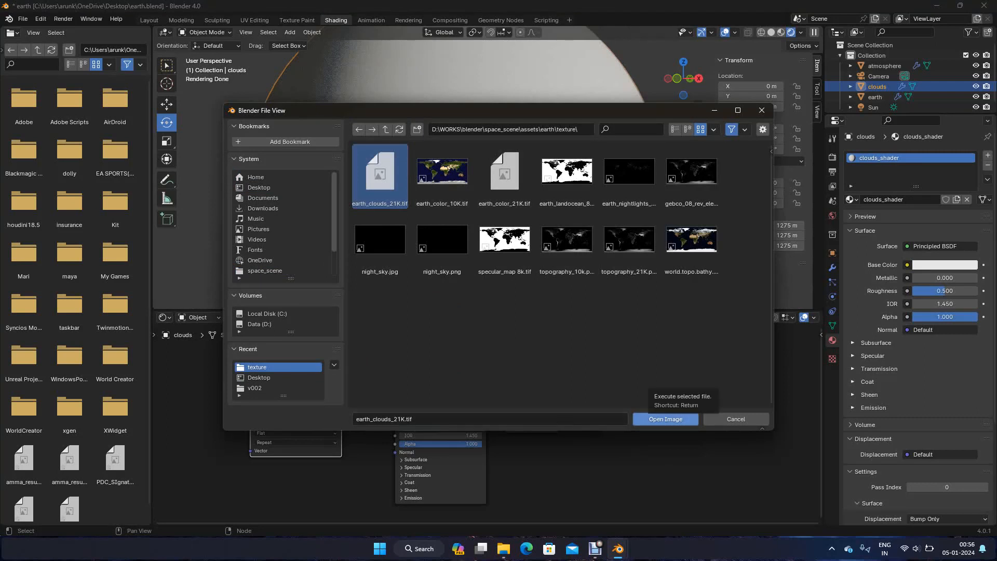
{"action": "left_click", "coordinate": [665, 419]}
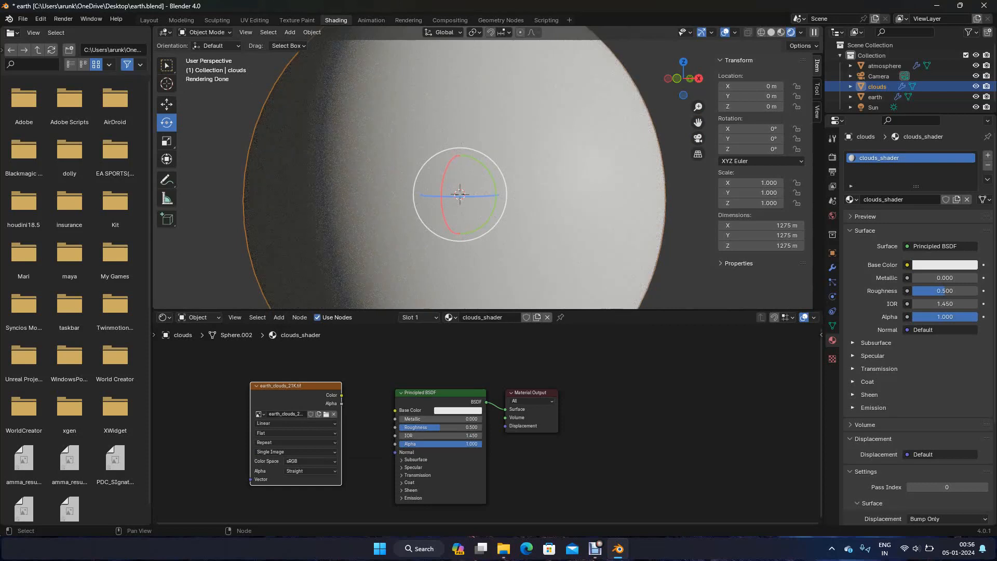
{"action": "left_click", "coordinate": [310, 461]}
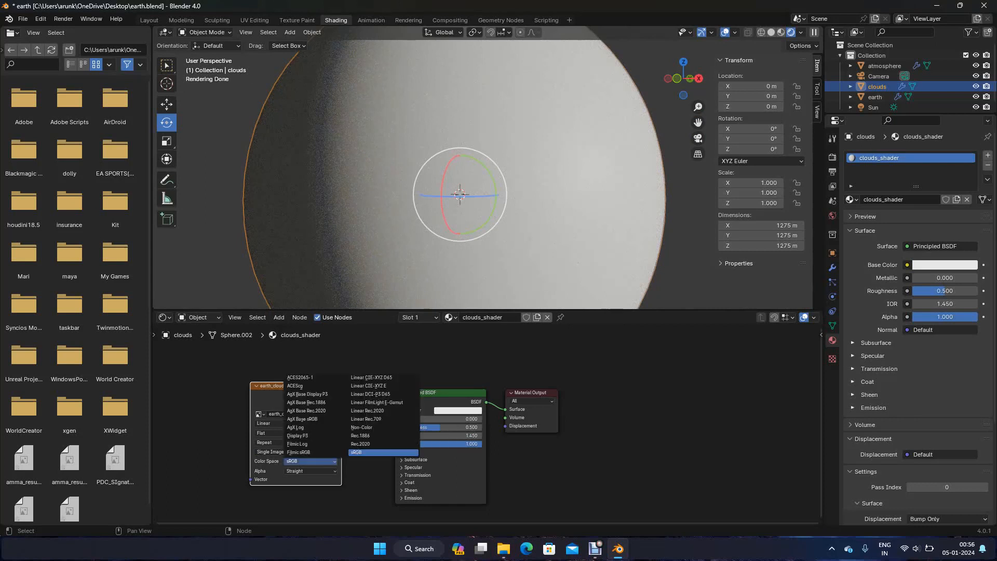
{"action": "left_click", "coordinate": [363, 427]}
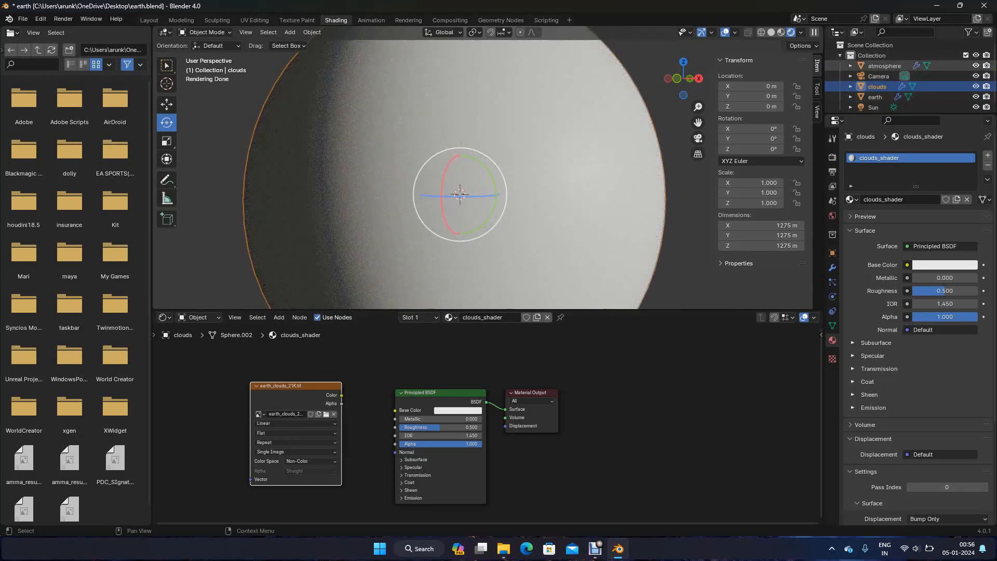
Hide the atmosphere and clouds spheres in the viewport and select the earth sphere
{"action": "left_click", "coordinate": [975, 65]}
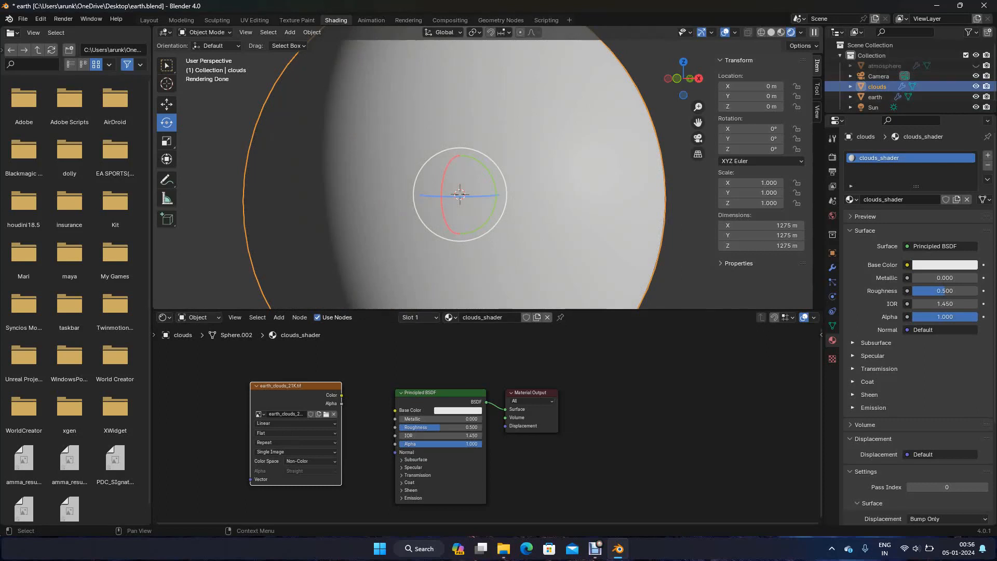
{"action": "left_click", "coordinate": [975, 86]}
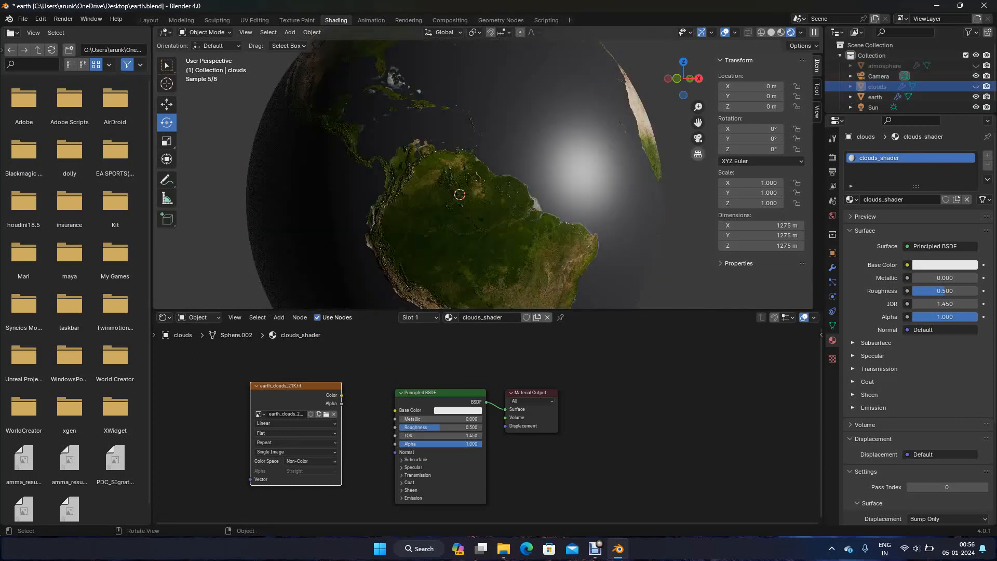
{"action": "left_click", "coordinate": [875, 96]}
Set the specular_map 8k.tif texture node's Color Space to Non-Color in earth_shader and collapse the node
{"action": "left_click", "coordinate": [290, 470]}
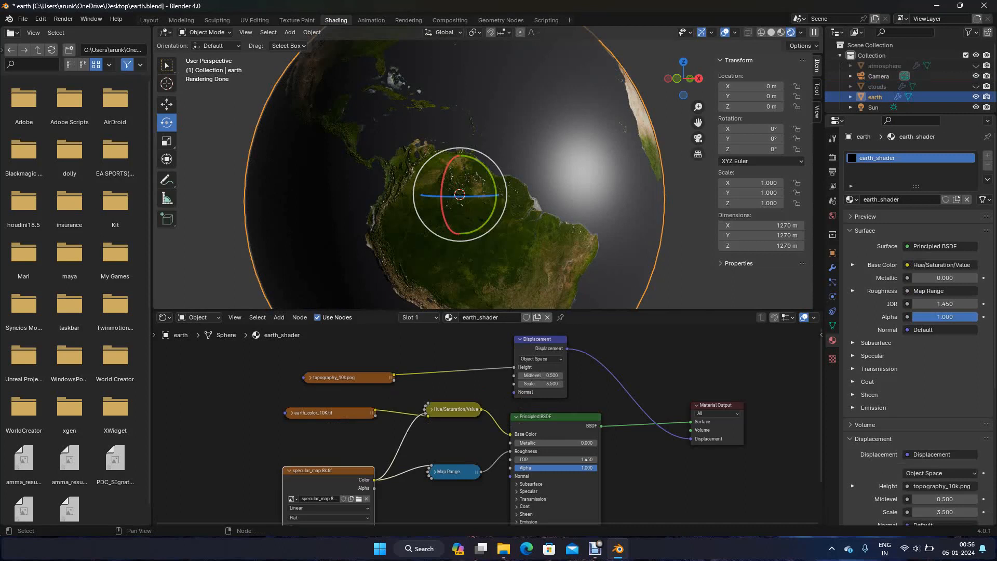
{"action": "scroll", "coordinate": [312, 462], "scroll_direction": "down", "scroll_amount": 6}
{"action": "middle_click_drag", "start_coordinate": [312, 462], "coordinate": [318, 446], "text": "shift"}
{"action": "scroll", "coordinate": [394, 468], "scroll_direction": "up", "scroll_amount": 3}
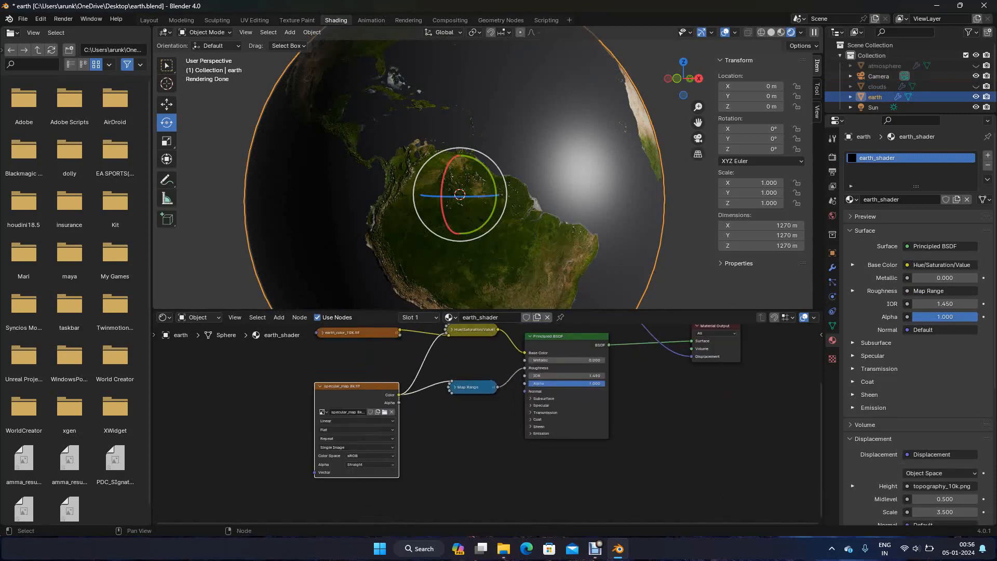
{"action": "left_click", "coordinate": [370, 455]}
{"action": "left_click", "coordinate": [426, 425]}
{"action": "left_click", "coordinate": [319, 386]}
Expand the topography_10k.png texture node to check its Color Space, and collapse it back in line with the other textures
{"action": "scroll", "coordinate": [487, 424], "scroll_direction": "up", "scroll_amount": 5}
{"action": "middle_click_drag", "start_coordinate": [333, 384], "coordinate": [386, 488]}
{"action": "scroll", "coordinate": [386, 488], "scroll_direction": "down", "scroll_amount": 2}
{"action": "left_click", "coordinate": [347, 356]}
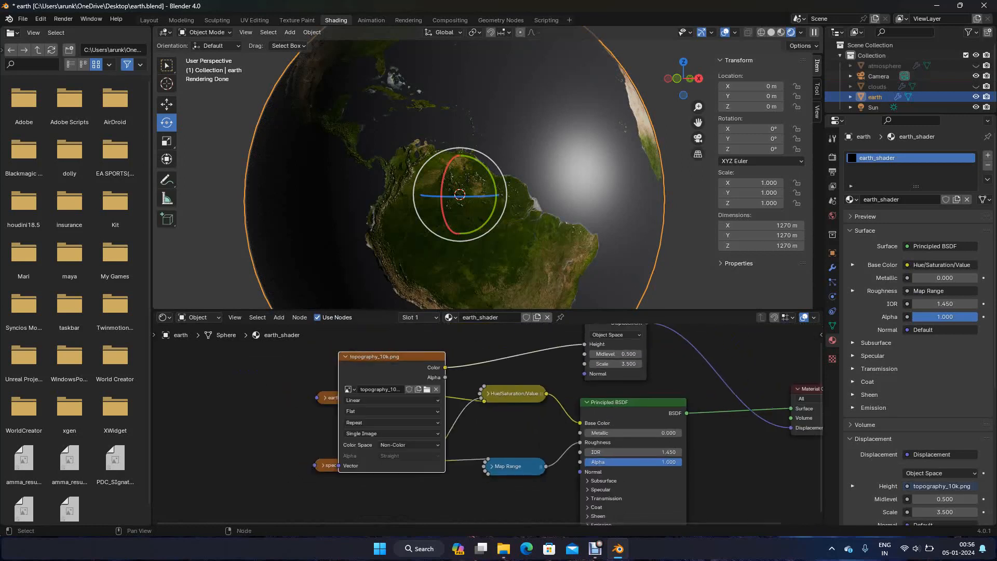
{"action": "left_click", "coordinate": [345, 357]}
{"action": "left_click_drag", "start_coordinate": [374, 357], "coordinate": [347, 347]}
Enlarge the outliner, unhide the clouds sphere and select it
{"action": "left_click_drag", "start_coordinate": [904, 113], "coordinate": [904, 154]}
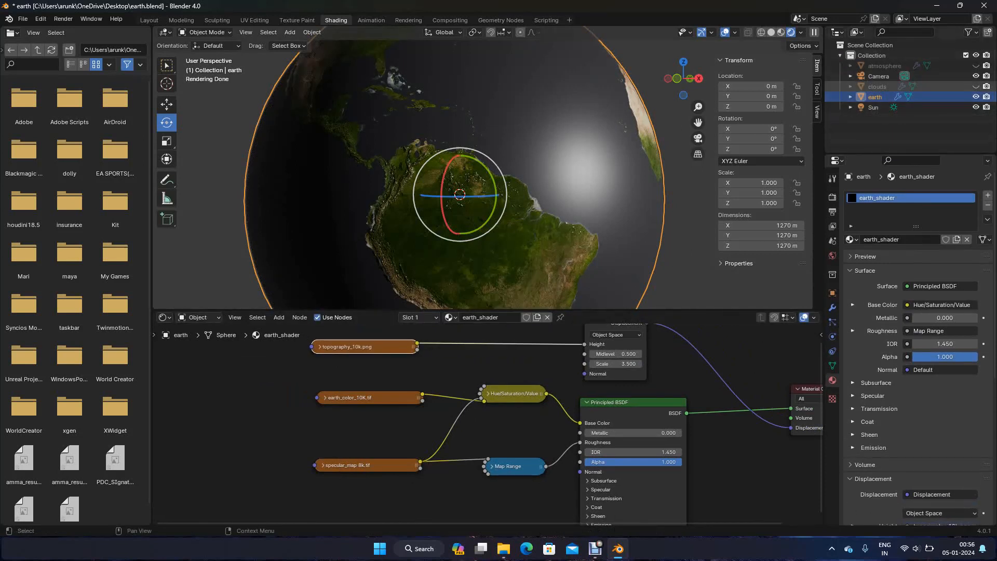
{"action": "left_click", "coordinate": [975, 87]}
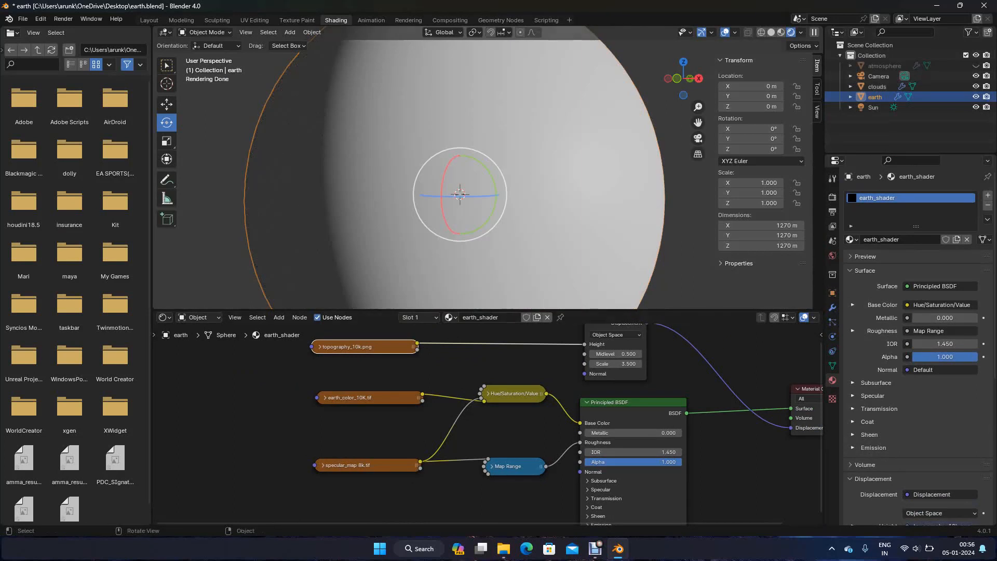
{"action": "left_click", "coordinate": [876, 86]}
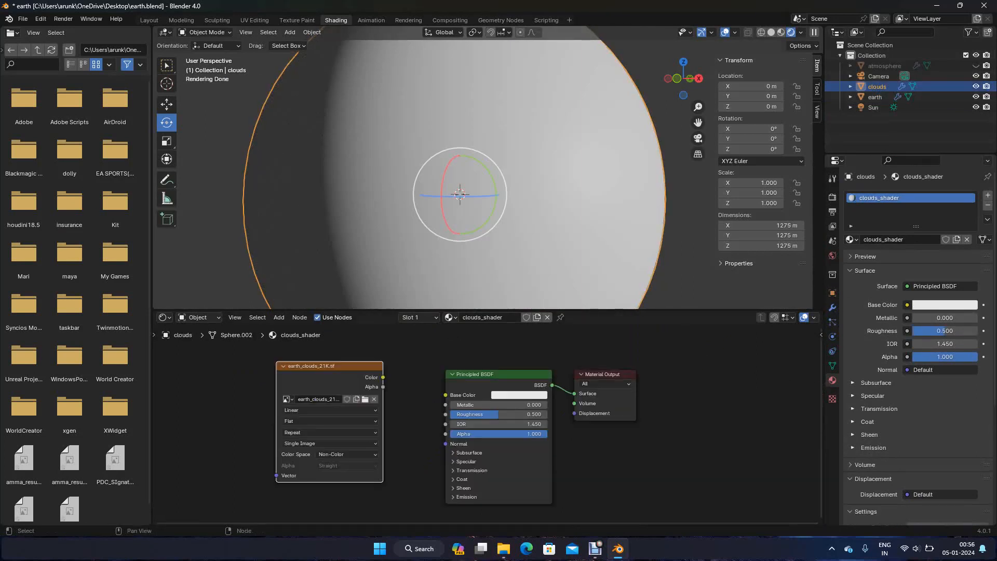
Connect the earth_clouds_21K.tif Color output to the Principled BSDF Base Color and spread the clouds_shader nodes apart
{"action": "left_click_drag", "start_coordinate": [382, 377], "coordinate": [445, 395]}
{"action": "left_click_drag", "start_coordinate": [330, 371], "coordinate": [278, 372]}
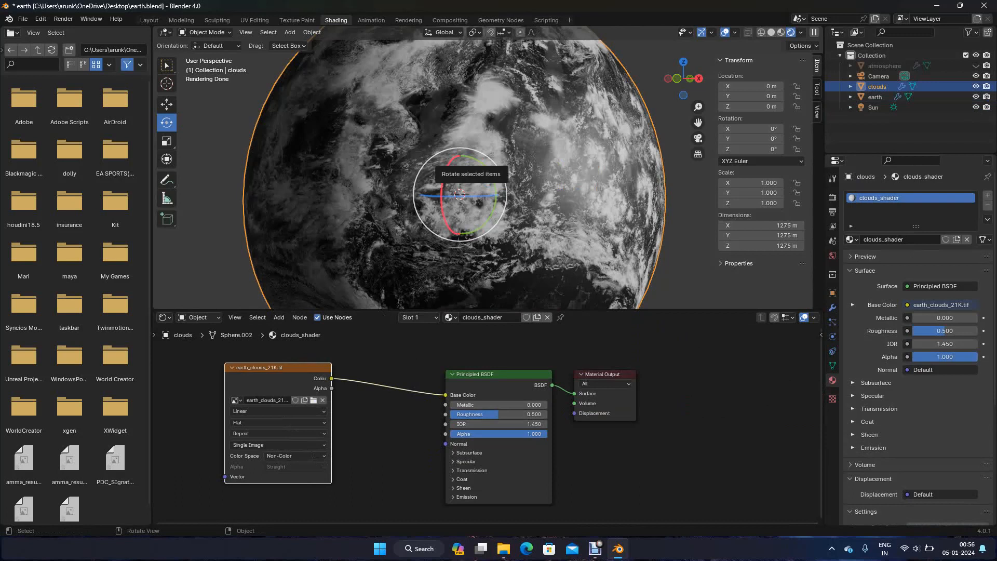
{"action": "scroll", "coordinate": [489, 423], "scroll_direction": "down", "scroll_amount": 2}
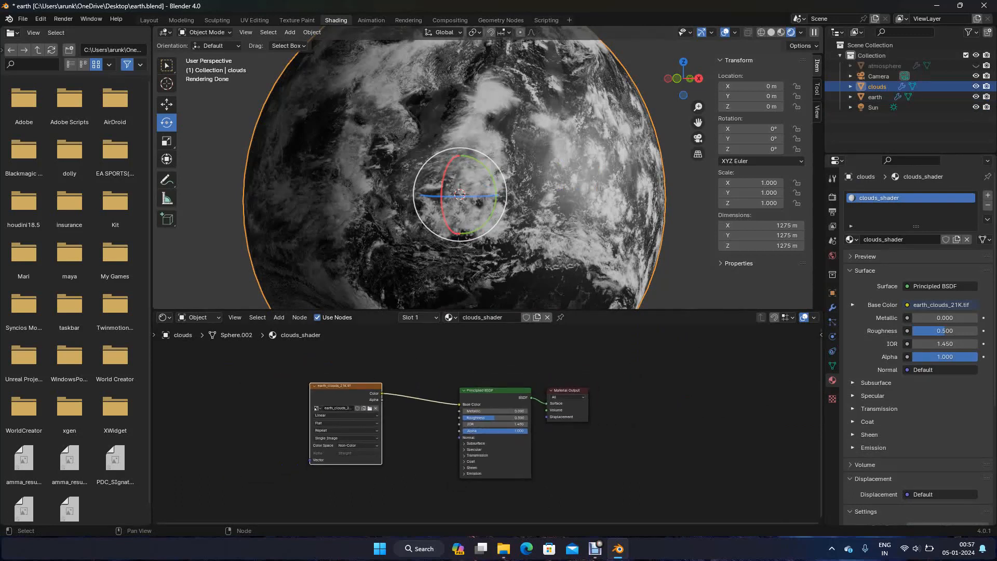
{"action": "left_click_drag", "start_coordinate": [343, 387], "coordinate": [293, 401]}
{"action": "left_click_drag", "start_coordinate": [494, 392], "coordinate": [490, 403]}
{"action": "left_click_drag", "start_coordinate": [566, 390], "coordinate": [621, 395]}
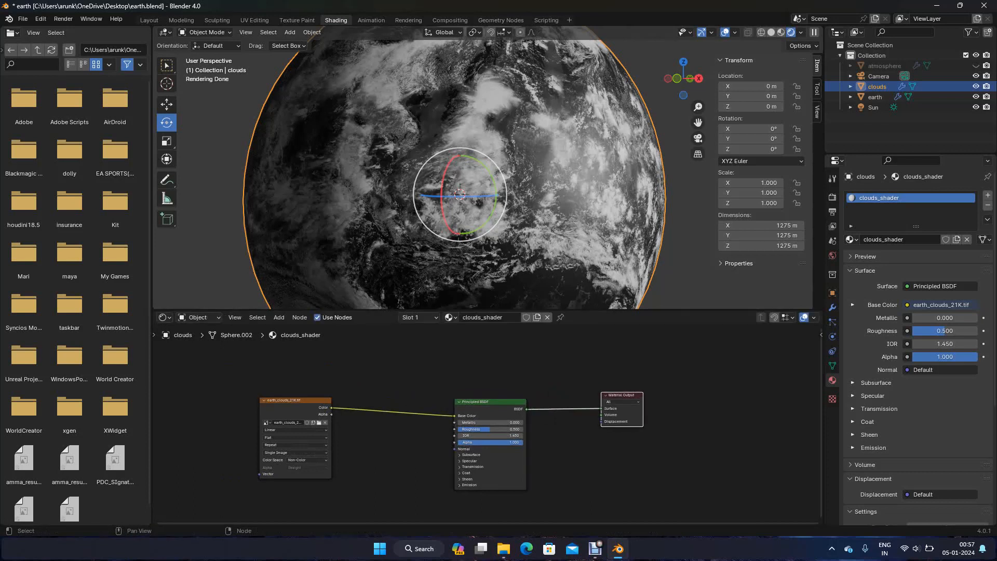
Add a Displacement node between the cloud texture and the Principled BSDF in clouds_shader
{"action": "key", "text": "alt+a"}
{"action": "key", "text": "shift+a"}
{"action": "type", "text": "dis"}
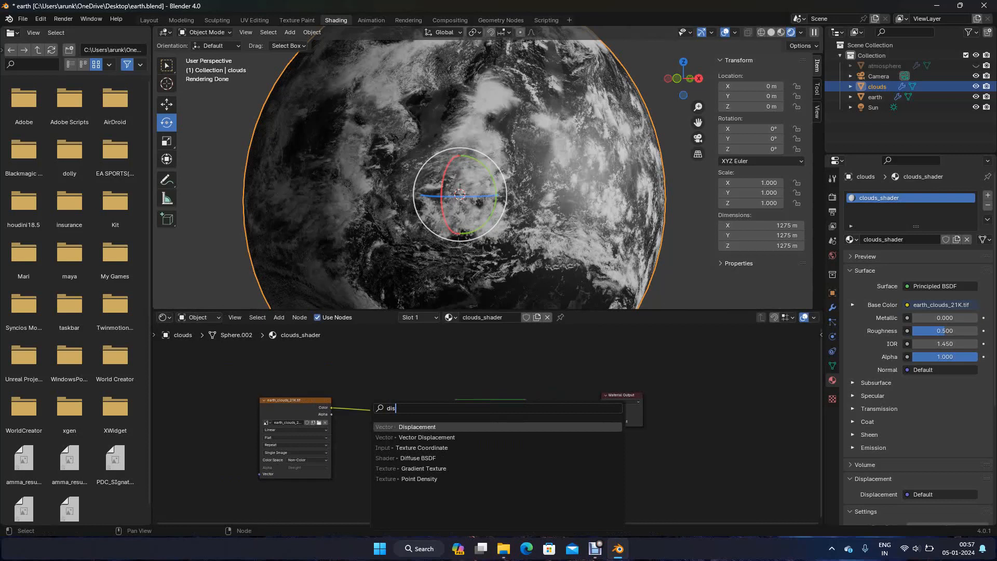
{"action": "key", "text": "Return"}
{"action": "key", "text": "Return"}
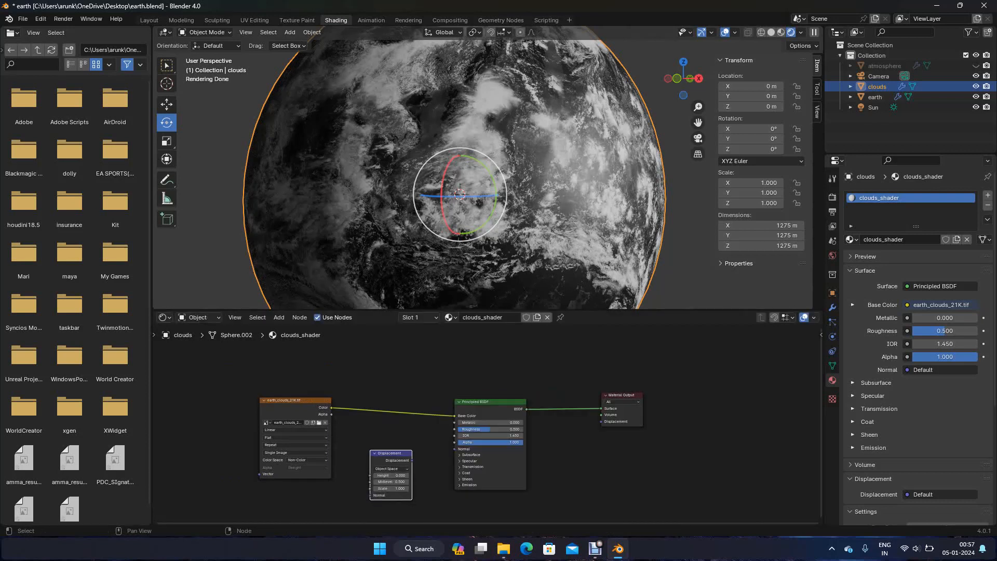
Connect the cloud texture's Color to the Displacement Height and the Displacement output to the Material Output, placing the node above the Principled BSDF
{"action": "left_click_drag", "start_coordinate": [331, 407], "coordinate": [370, 475]}
{"action": "left_click_drag", "start_coordinate": [485, 410], "coordinate": [475, 366]}
{"action": "left_click_drag", "start_coordinate": [390, 454], "coordinate": [411, 332]}
{"action": "left_click_drag", "start_coordinate": [475, 373], "coordinate": [458, 442]}
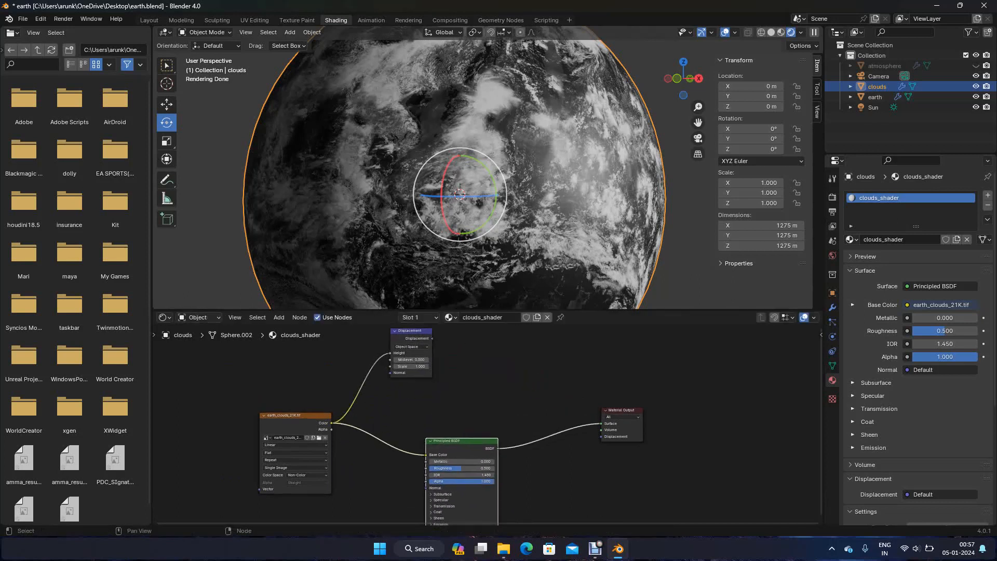
{"action": "left_click_drag", "start_coordinate": [432, 338], "coordinate": [601, 436]}
Set the Displacement node's Scale to 0.45
{"action": "scroll", "coordinate": [489, 421], "scroll_direction": "down", "scroll_amount": 2}
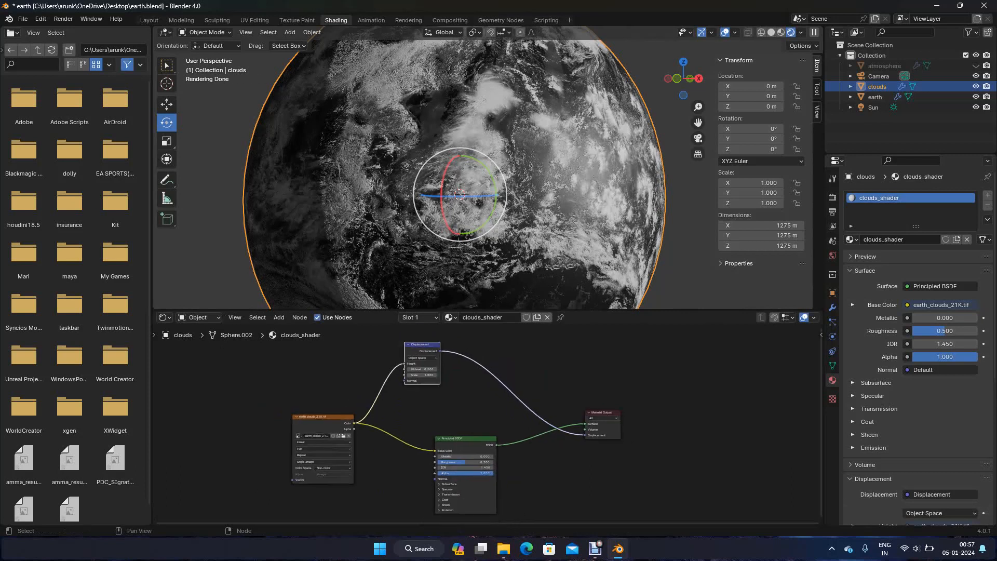
{"action": "scroll", "coordinate": [486, 425], "scroll_direction": "up", "scroll_amount": 3}
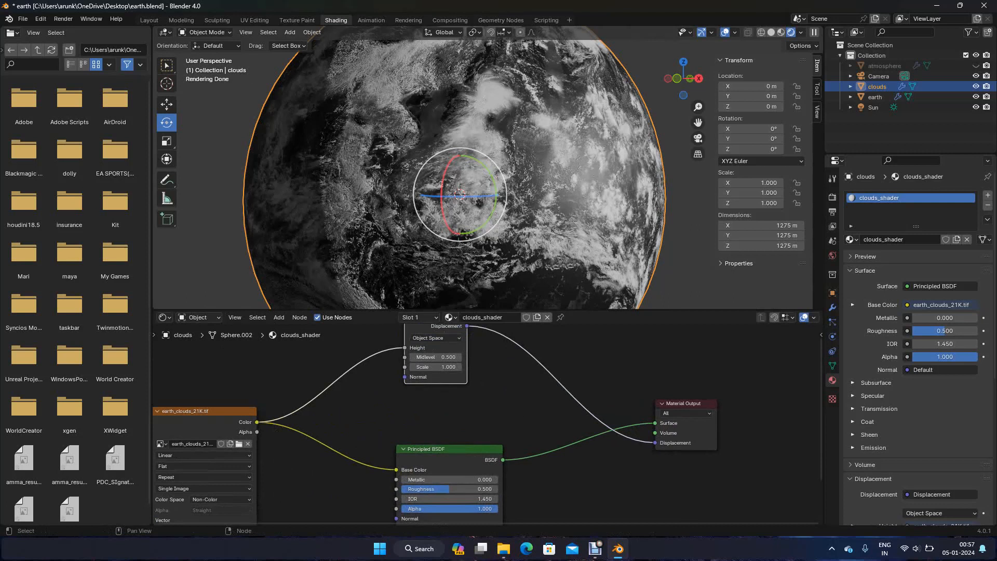
{"action": "left_click", "coordinate": [435, 367]}
{"action": "type", "text": ".45"}
{"action": "key", "text": "Return"}
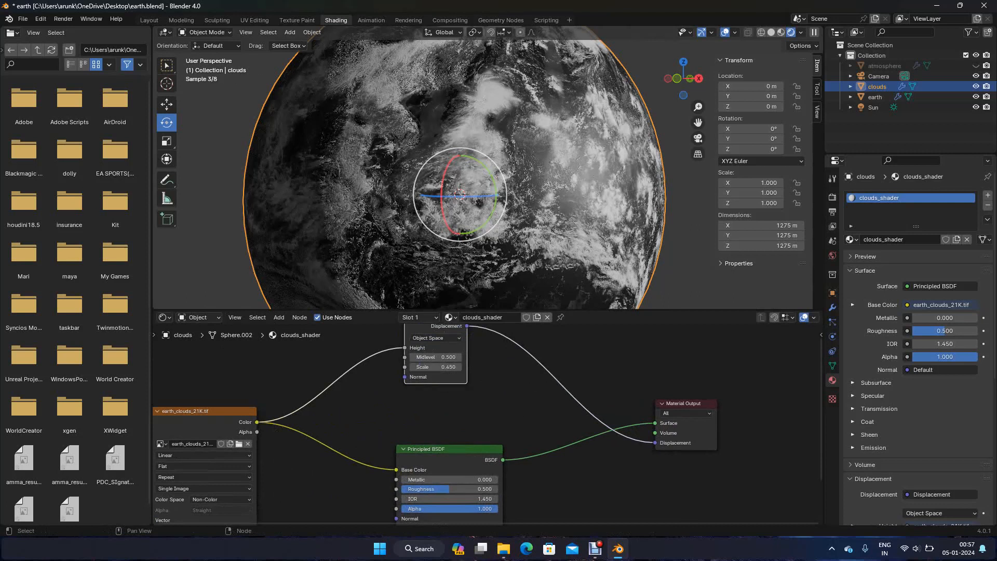
Set the Displacement node's Scale to 0.6
{"action": "left_click", "coordinate": [435, 366]}
{"action": "type", "text": ".6"}
{"action": "key", "text": "Return"}
Add a Transparent BSDF node below the cloud texture and Principled BSDF in clouds_shader
{"action": "scroll", "coordinate": [488, 423], "scroll_direction": "down", "scroll_amount": 2}
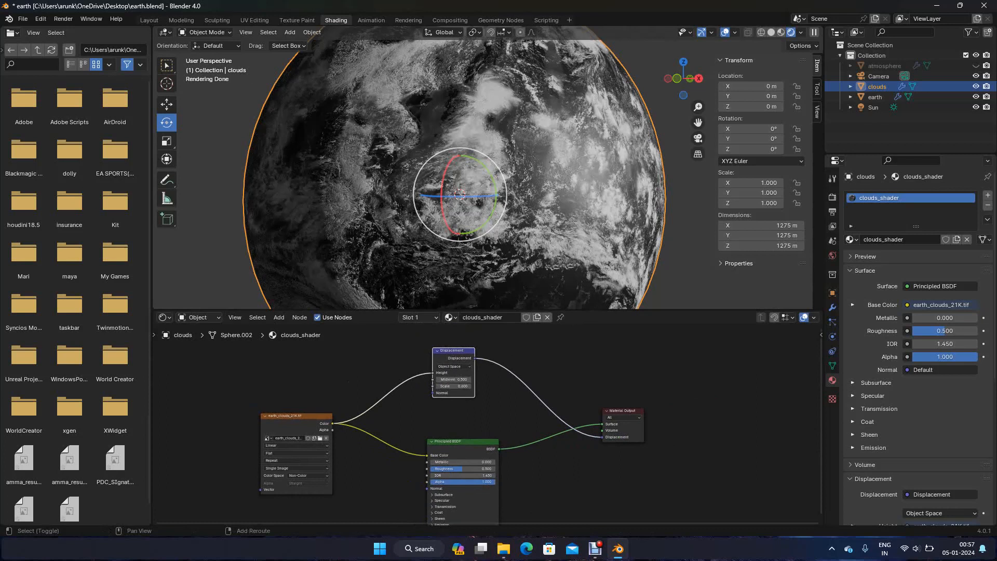
{"action": "middle_click_drag", "start_coordinate": [488, 424], "coordinate": [501, 376]}
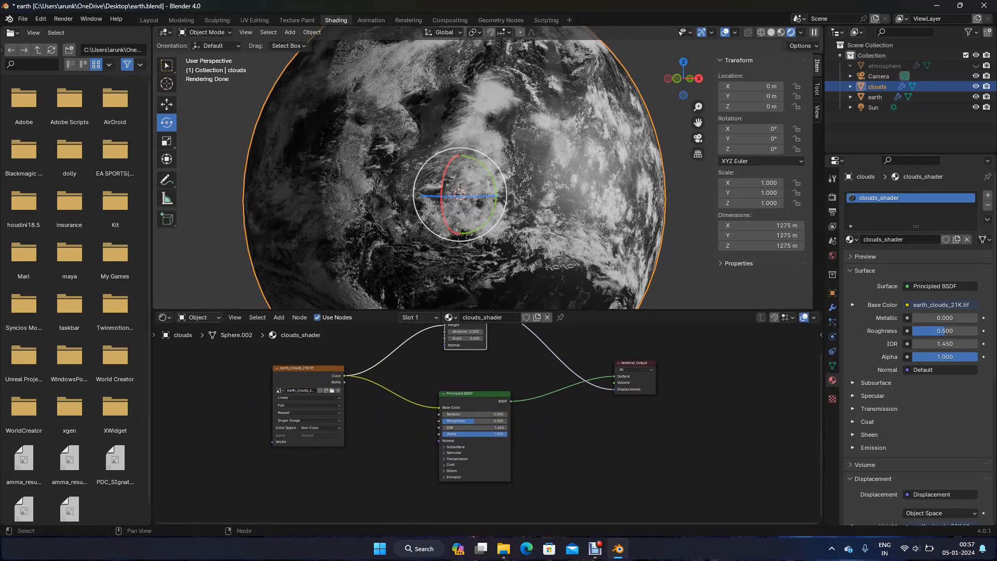
{"action": "key", "text": "shift+a"}
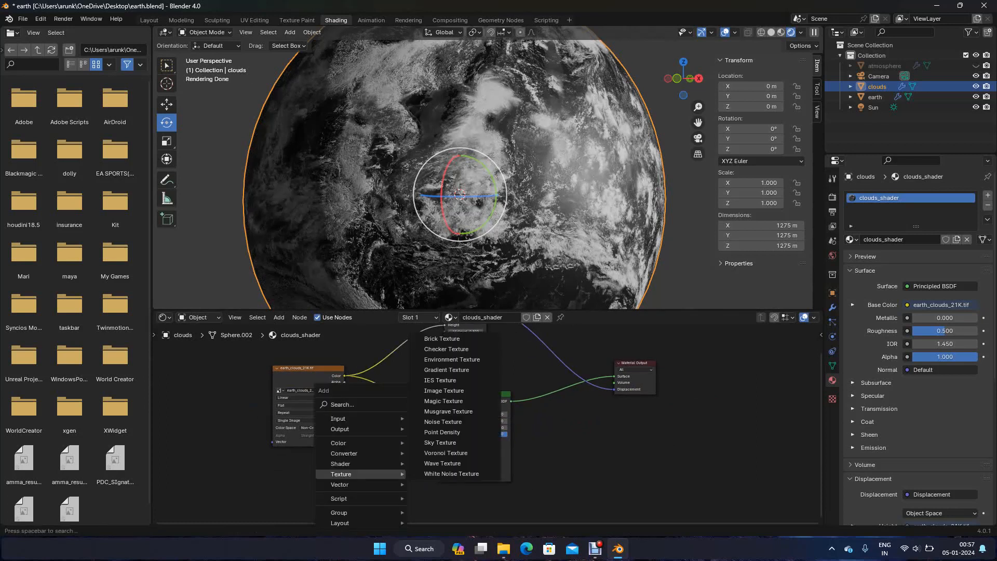
{"action": "type", "text": "tra"}
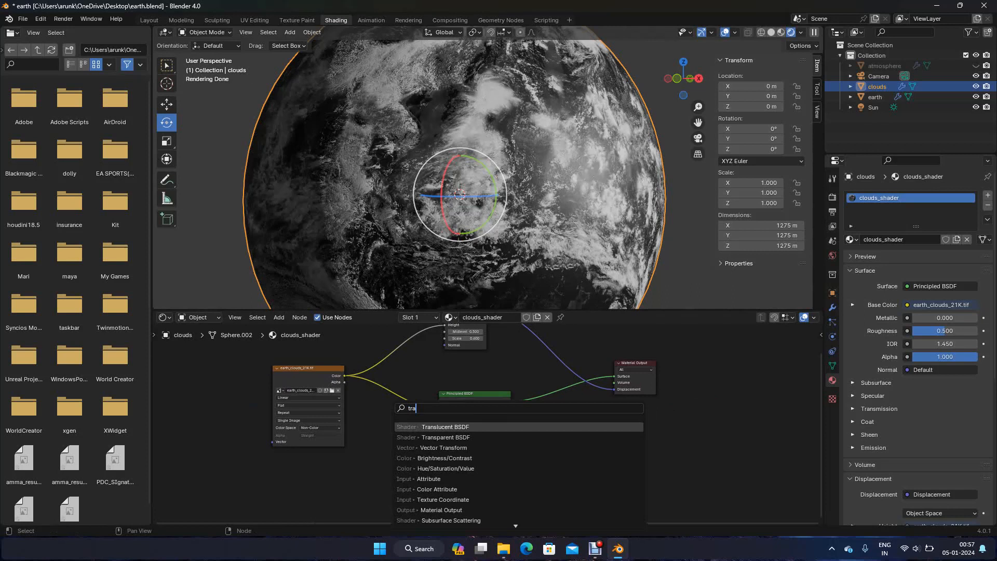
{"action": "key", "text": "Down"}
{"action": "key", "text": "Return"}
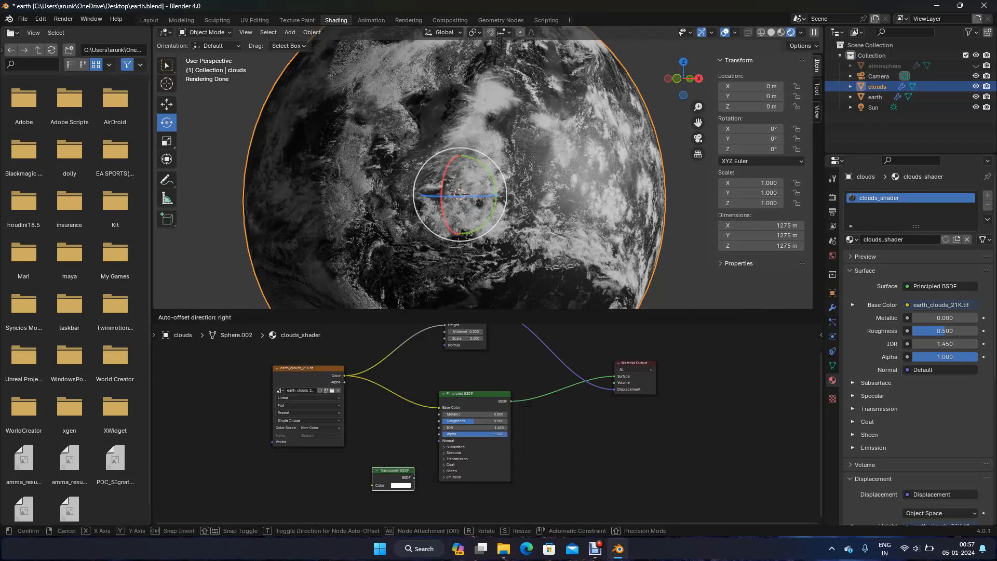
{"action": "key", "text": "Return"}
Add a Mix Shader node between the Principled BSDF and the Material Output
{"action": "key", "text": "shift+a"}
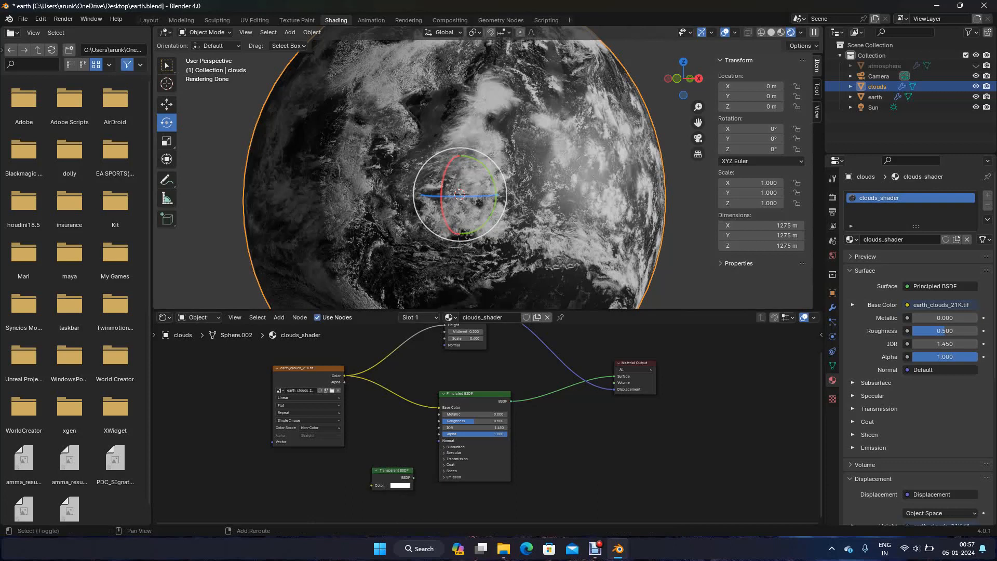
{"action": "mouse_move", "coordinate": [566, 484]}
{"action": "type", "text": "mix SH"}
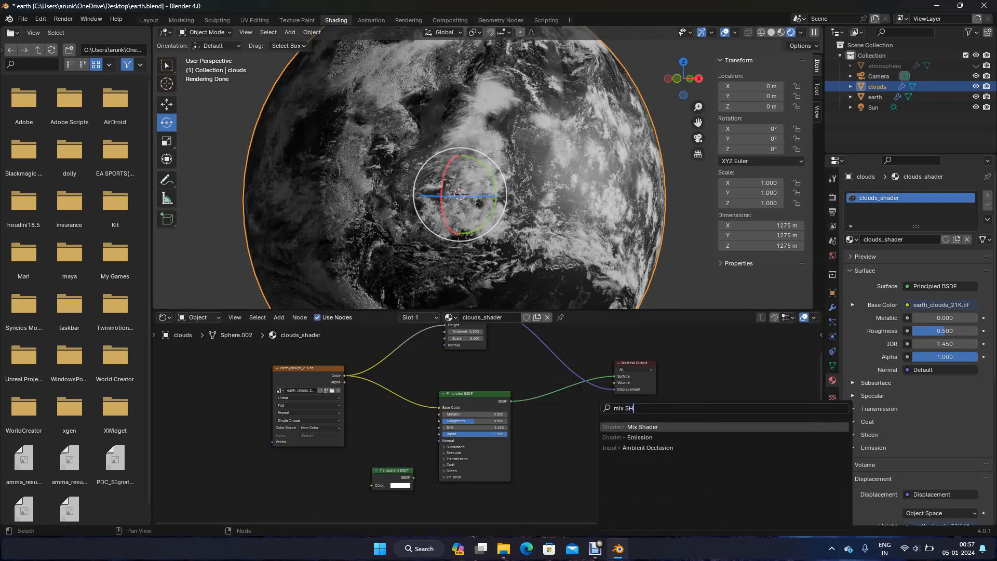
{"action": "key", "text": "Return"}
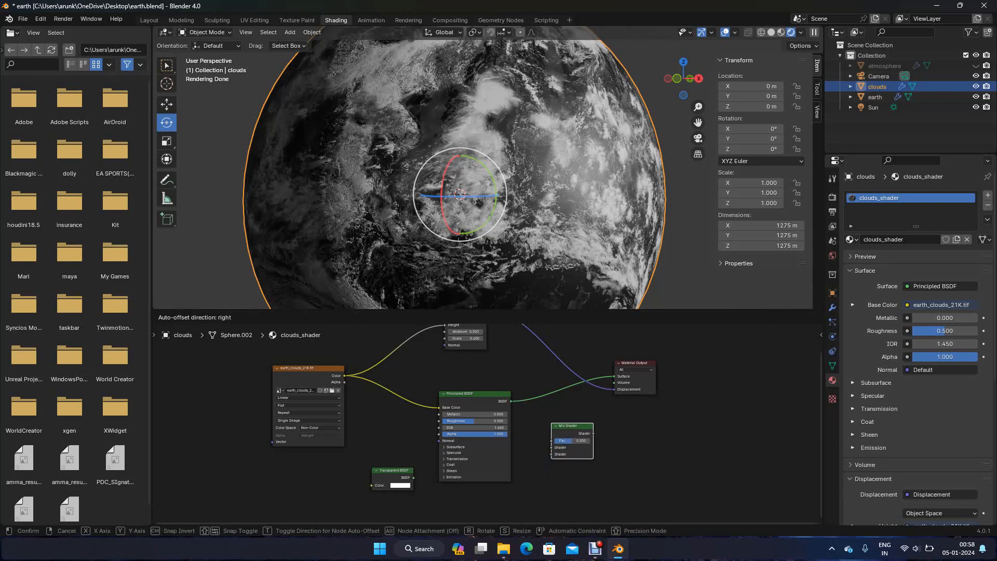
{"action": "key", "text": "Return"}
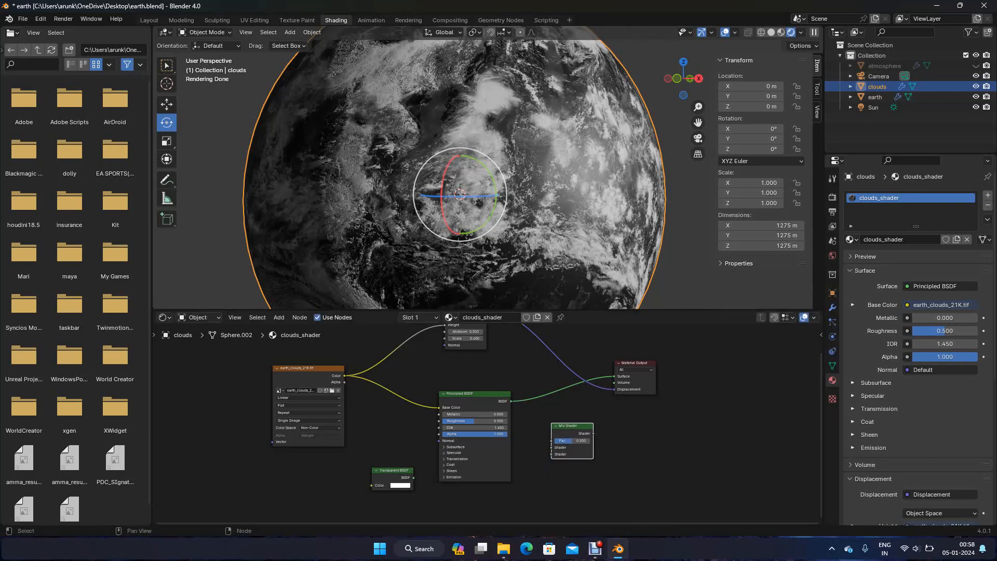
Delete the Principled BSDF node from clouds_shader and move the Mix Shader into its place
{"action": "left_click", "coordinate": [474, 393]}
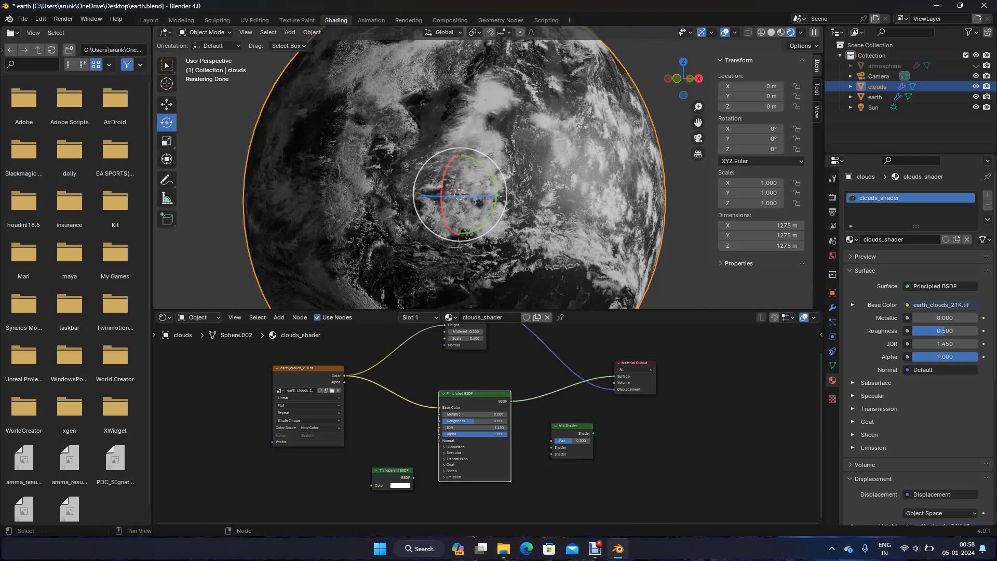
{"action": "key", "text": "Delete"}
{"action": "key", "text": "g"}
{"action": "key", "text": "Return"}
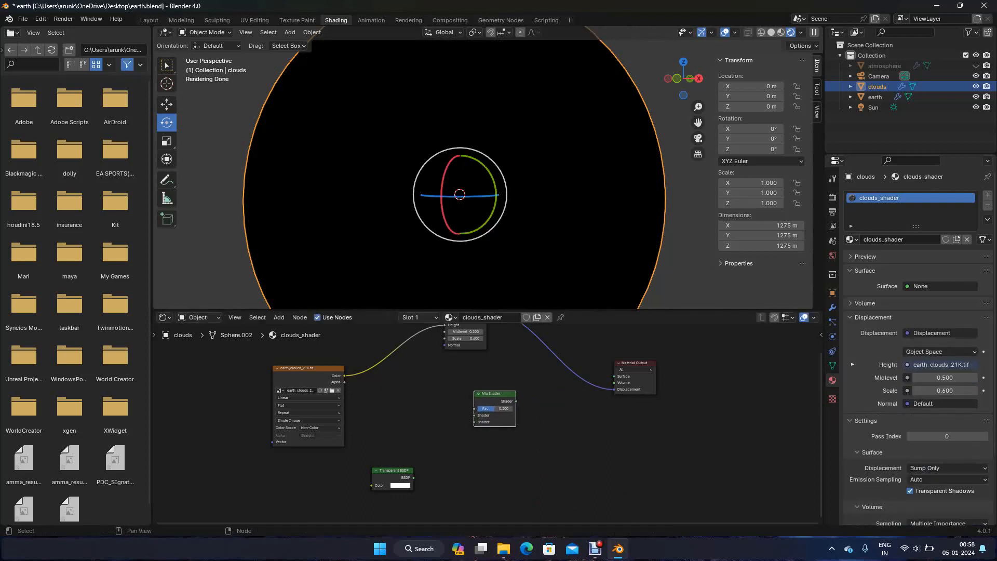
Connect the cloud texture's Color to the Mix Shader Fac and the Mix Shader output to the Material Output Surface
{"action": "scroll", "coordinate": [487, 423], "scroll_direction": "up", "scroll_amount": 1}
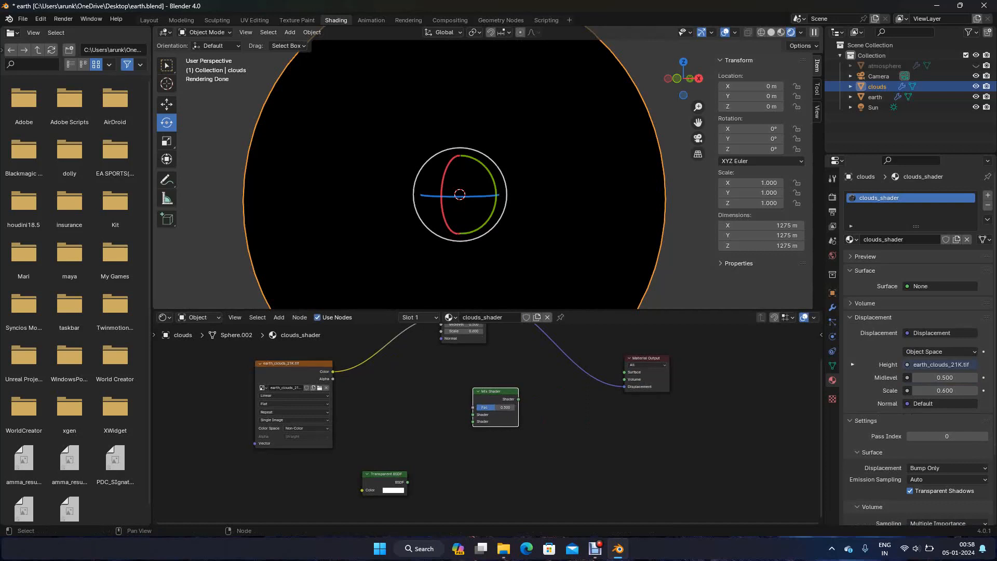
{"action": "left_click_drag", "start_coordinate": [332, 371], "coordinate": [624, 372]}
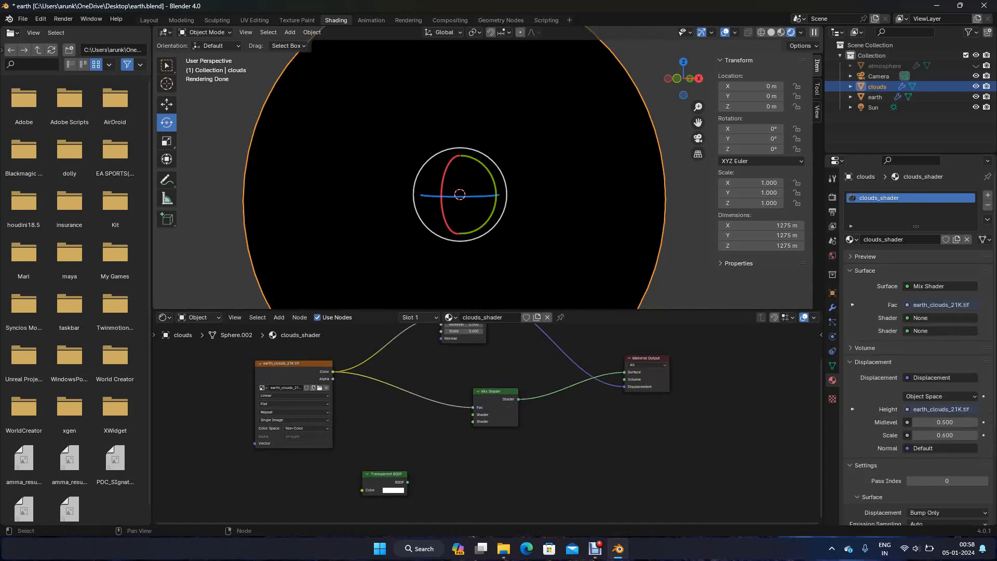
Move the Transparent BSDF beside the Mix Shader and connect it to the Mix Shader's second Shader input
{"action": "left_click", "coordinate": [385, 478]}
{"action": "left_click_drag", "start_coordinate": [385, 478], "coordinate": [472, 414]}
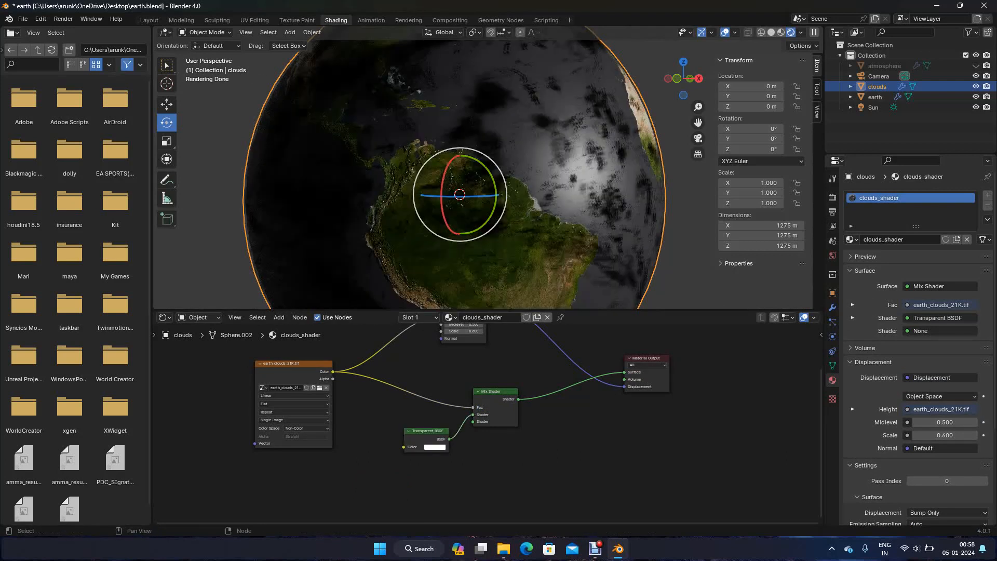
{"action": "left_click_drag", "start_coordinate": [427, 439], "coordinate": [397, 446]}
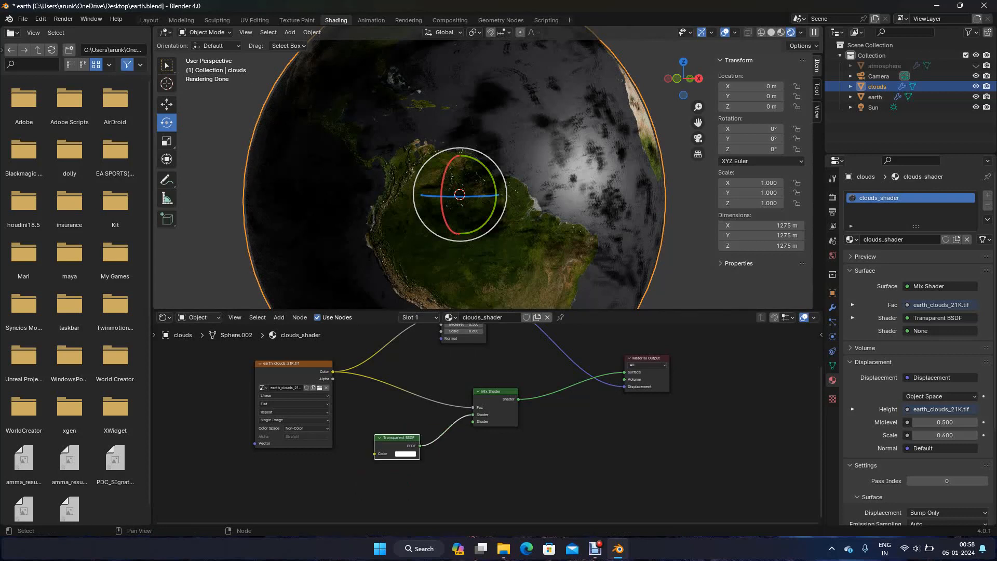
{"action": "mouse_move", "coordinate": [473, 415]}
{"action": "left_mouse_down"}
{"action": "mouse_move", "coordinate": [436, 436]}
{"action": "mouse_move", "coordinate": [472, 421]}
{"action": "left_mouse_up"}
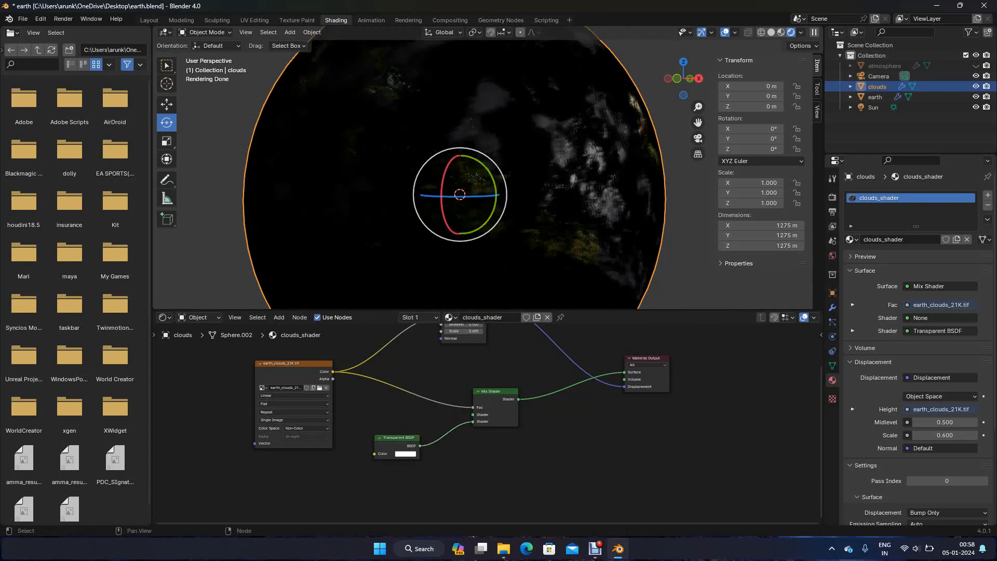
Add a Subsurface Scattering node above the Transparent BSDF and connect its output to the Mix Shader's first Shader input
{"action": "key", "text": "shift+a"}
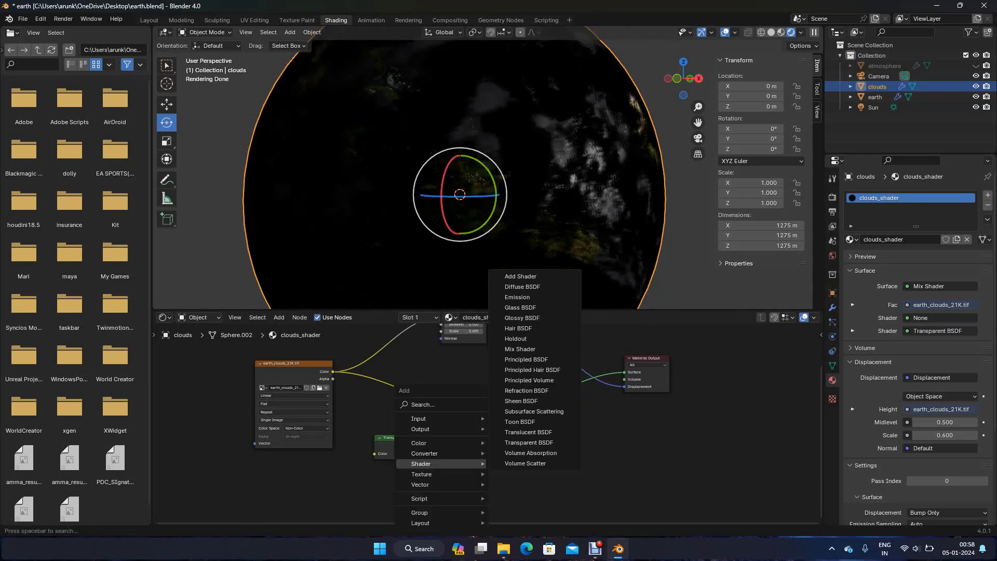
{"action": "type", "text": "sub"}
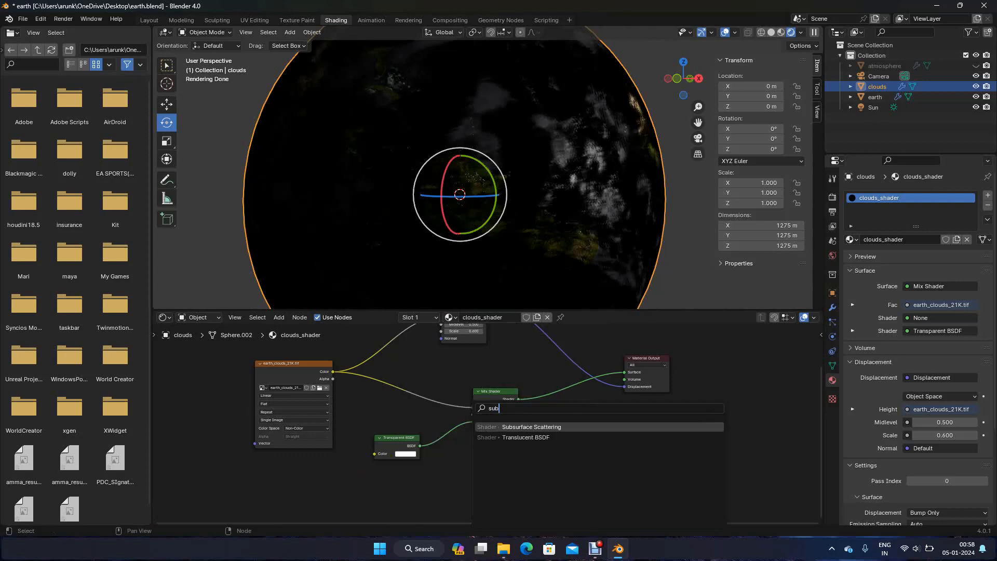
{"action": "key", "text": "Return"}
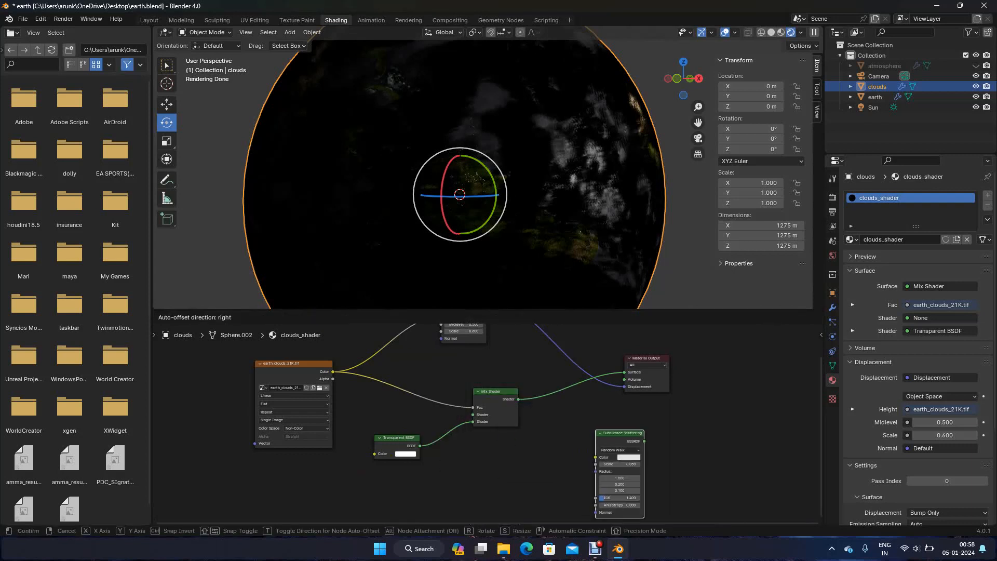
{"action": "left_click", "coordinate": [569, 425]}
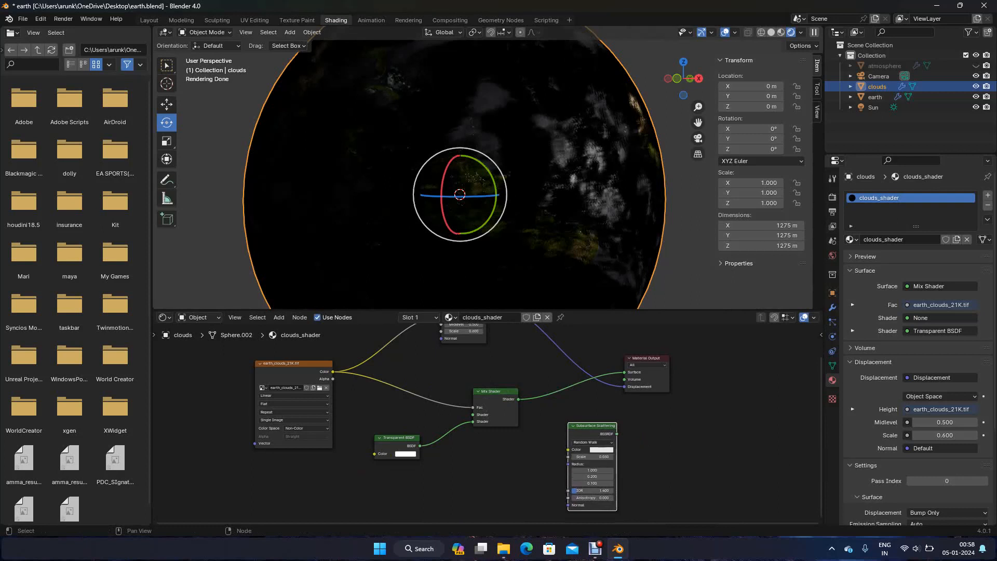
{"action": "left_click_drag", "start_coordinate": [617, 433], "coordinate": [472, 414]}
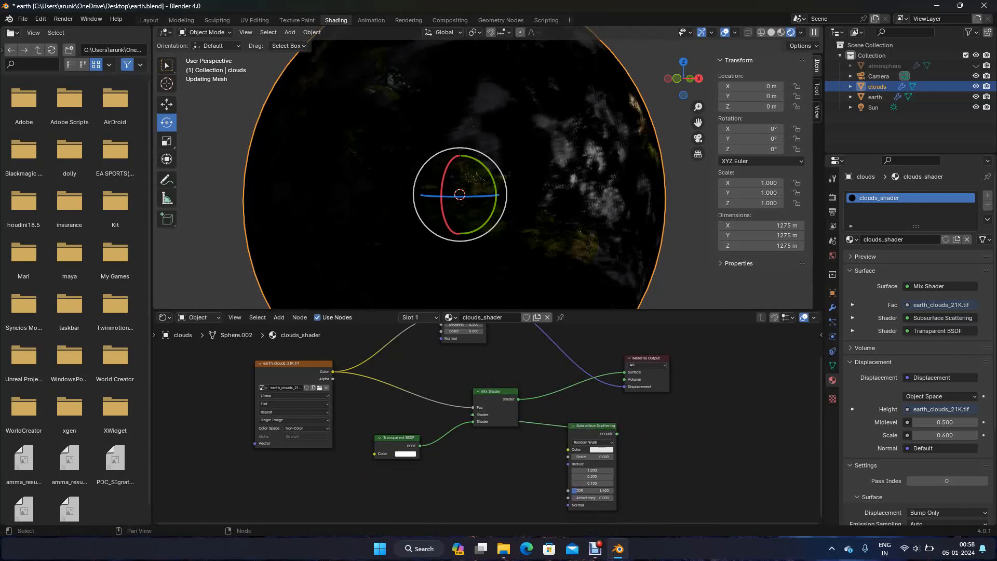
{"action": "left_click_drag", "start_coordinate": [592, 425], "coordinate": [397, 345]}
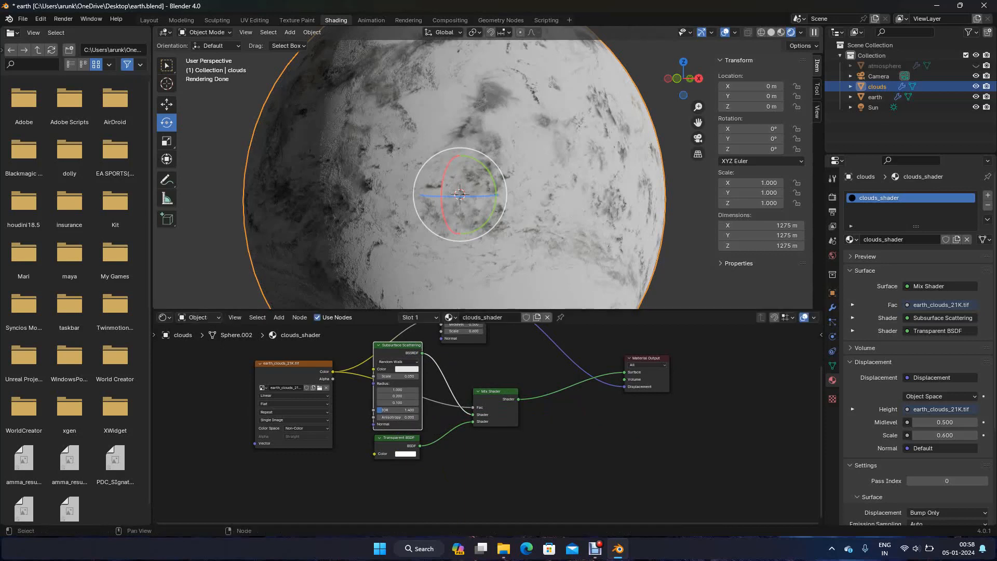
Swap the Mix Shader's inputs so Transparent BSDF feeds the first Shader socket and Subsurface Scattering the second
{"action": "left_click_drag", "start_coordinate": [472, 421], "coordinate": [472, 415]}
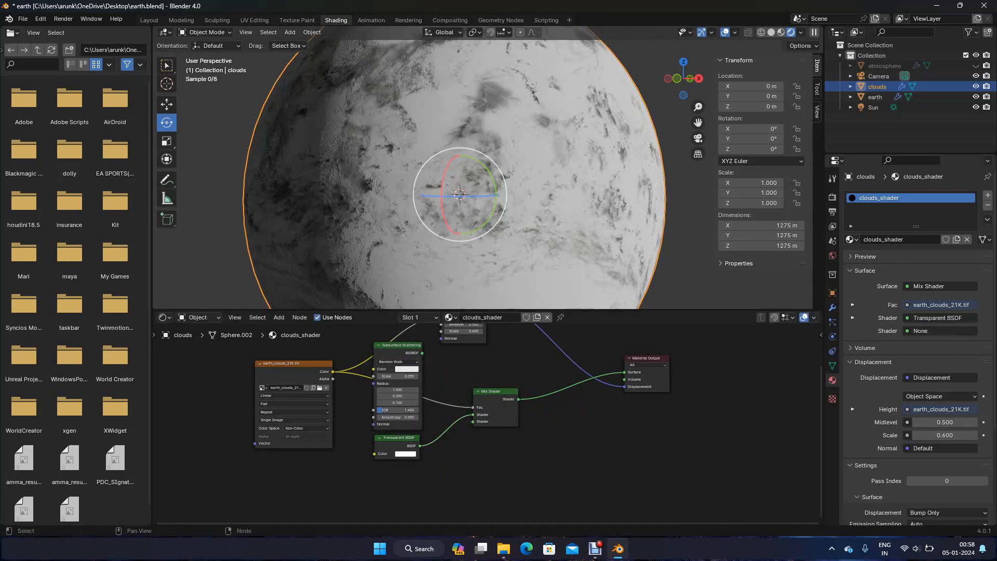
{"action": "left_click_drag", "start_coordinate": [470, 420], "coordinate": [472, 421]}
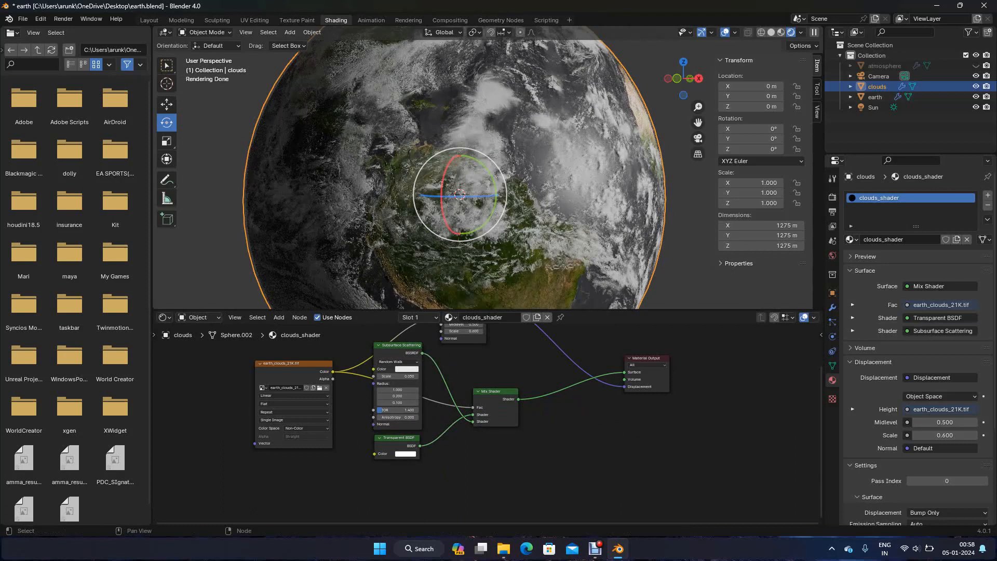
Tidy the clouds_shader layout by spacing out the Transparent BSDF and Subsurface Scattering nodes and placing the Displacement node above the Mix Shader
{"action": "left_click_drag", "start_coordinate": [396, 438], "coordinate": [397, 462]}
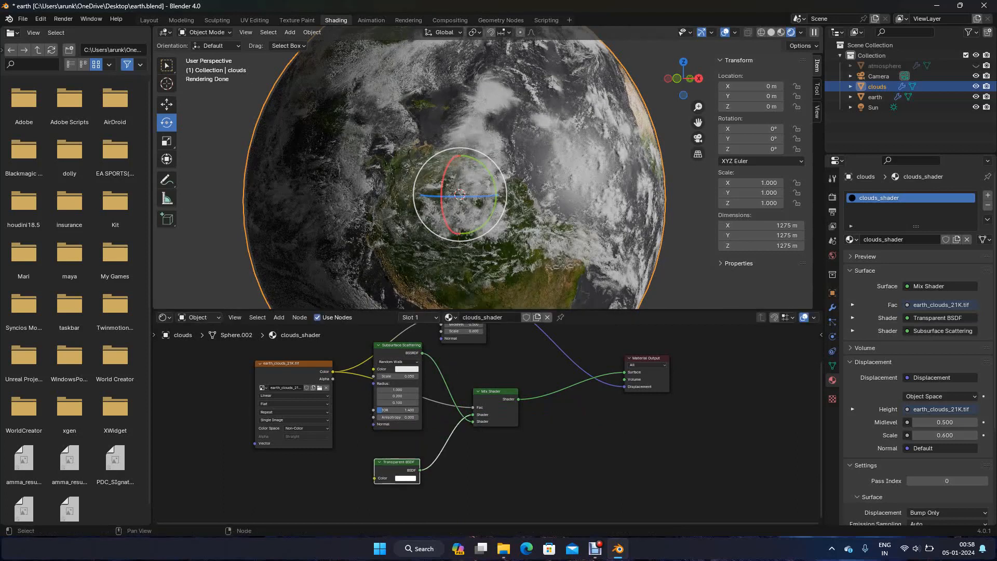
{"action": "left_click_drag", "start_coordinate": [398, 345], "coordinate": [392, 362]}
{"action": "scroll", "coordinate": [488, 423], "scroll_direction": "down", "scroll_amount": 4}
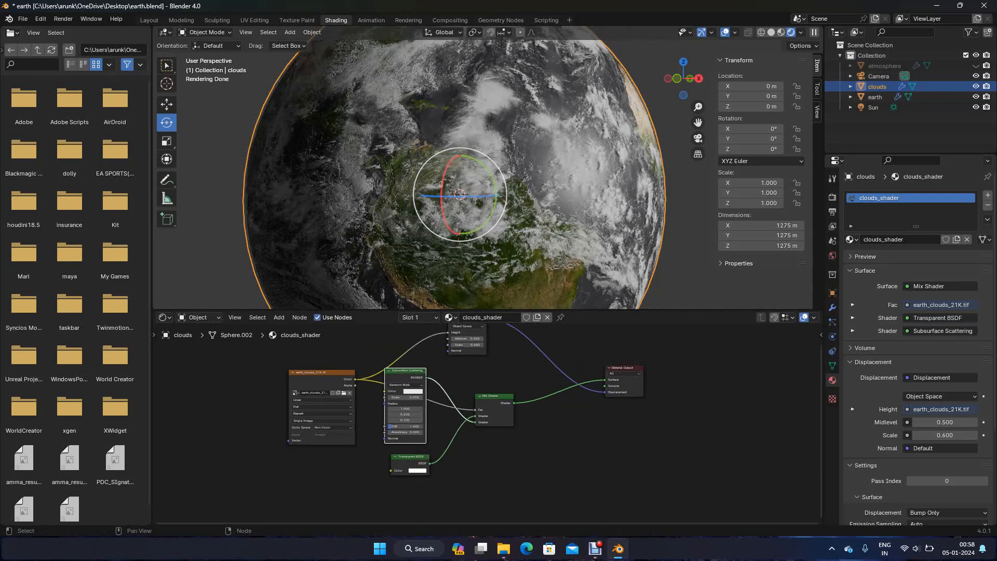
{"action": "middle_click_drag", "start_coordinate": [487, 411], "coordinate": [480, 444], "text": "shift"}
{"action": "left_click_drag", "start_coordinate": [462, 362], "coordinate": [488, 382]}
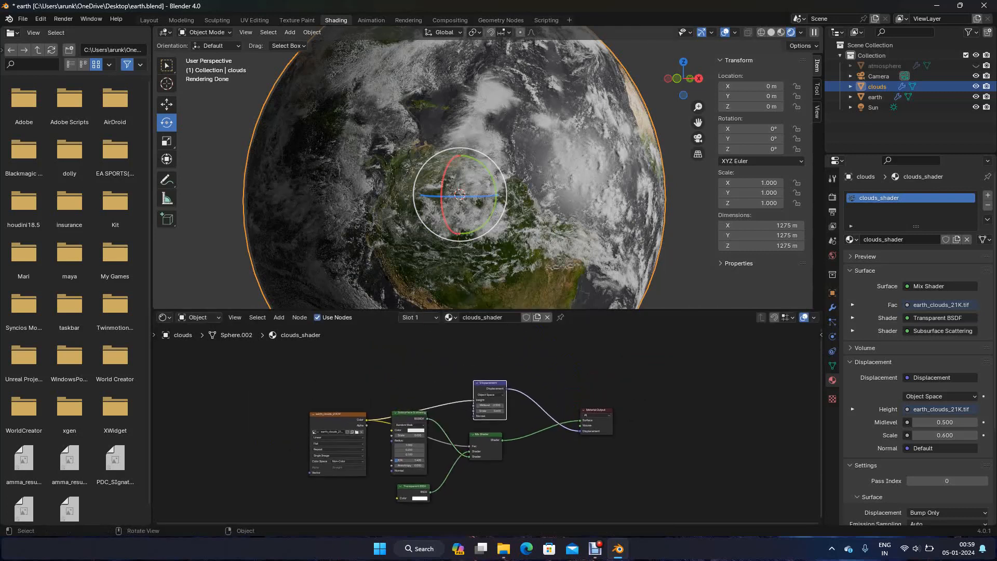
Open the image file browser from the earth_clouds_21K.tif texture node
{"action": "scroll", "coordinate": [483, 179], "scroll_direction": "down", "scroll_amount": 1}
{"action": "middle_click_drag", "start_coordinate": [482, 179], "coordinate": [491, 332]}
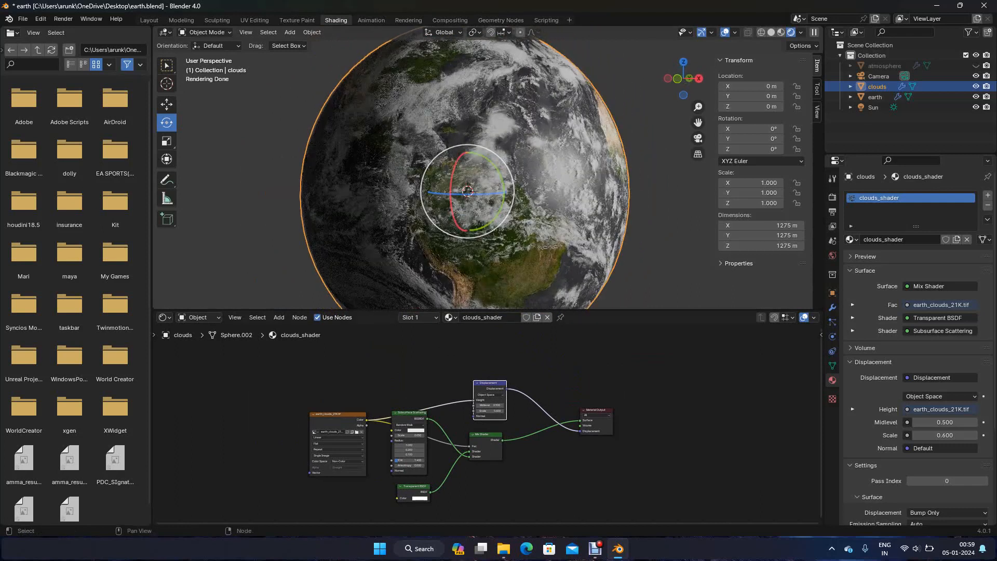
{"action": "left_click", "coordinate": [357, 432]}
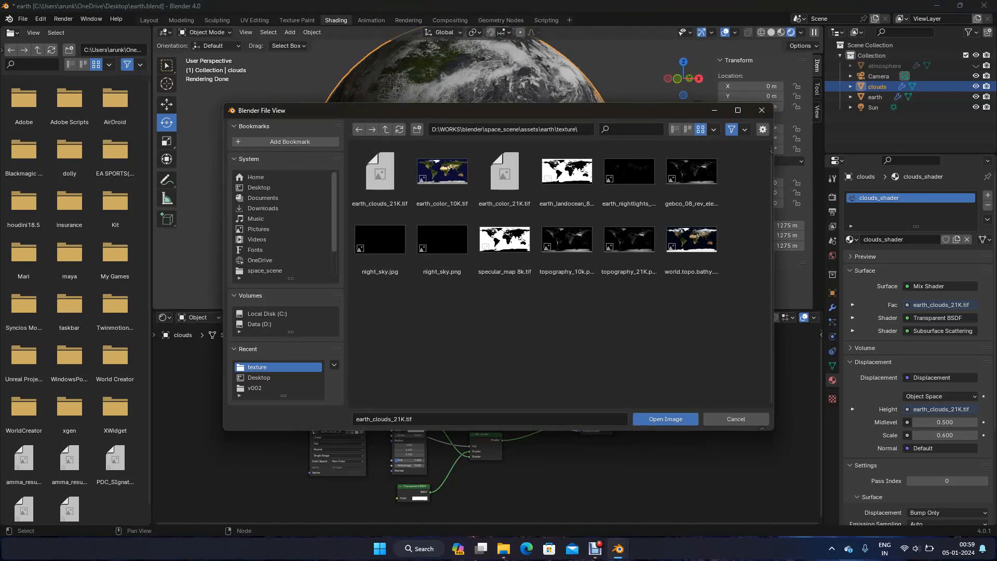
Load earth_clouds_21K.tif into the clouds_shader texture node and save the file
{"action": "left_click", "coordinate": [665, 419]}
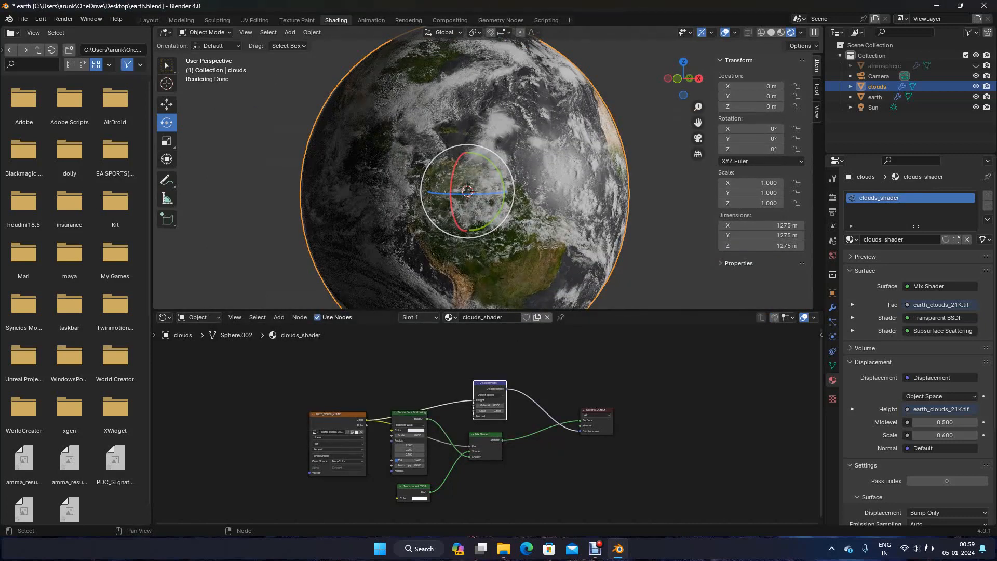
{"action": "scroll", "coordinate": [488, 424], "scroll_direction": "up", "scroll_amount": 3}
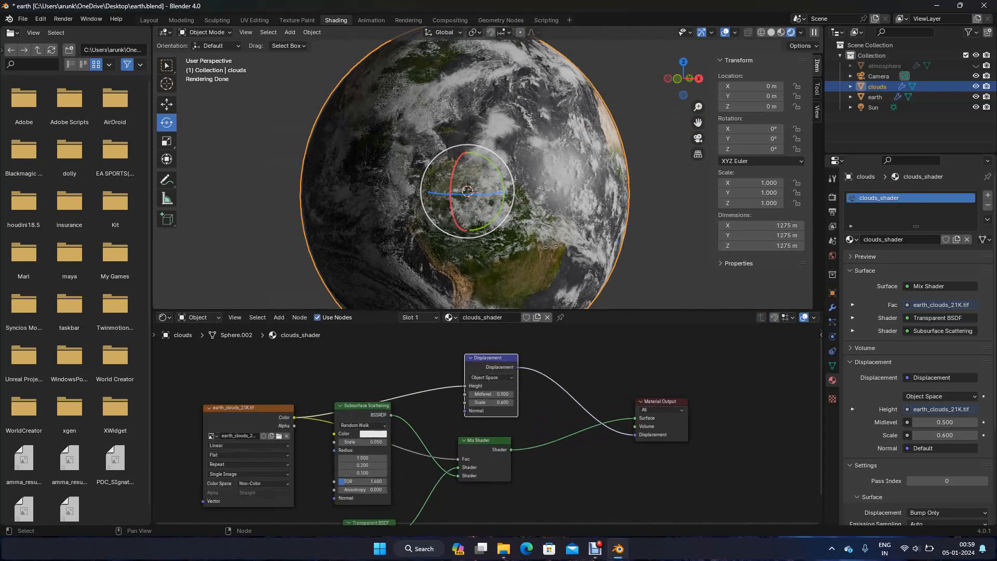
{"action": "scroll", "coordinate": [489, 425], "scroll_direction": "down", "scroll_amount": 3}
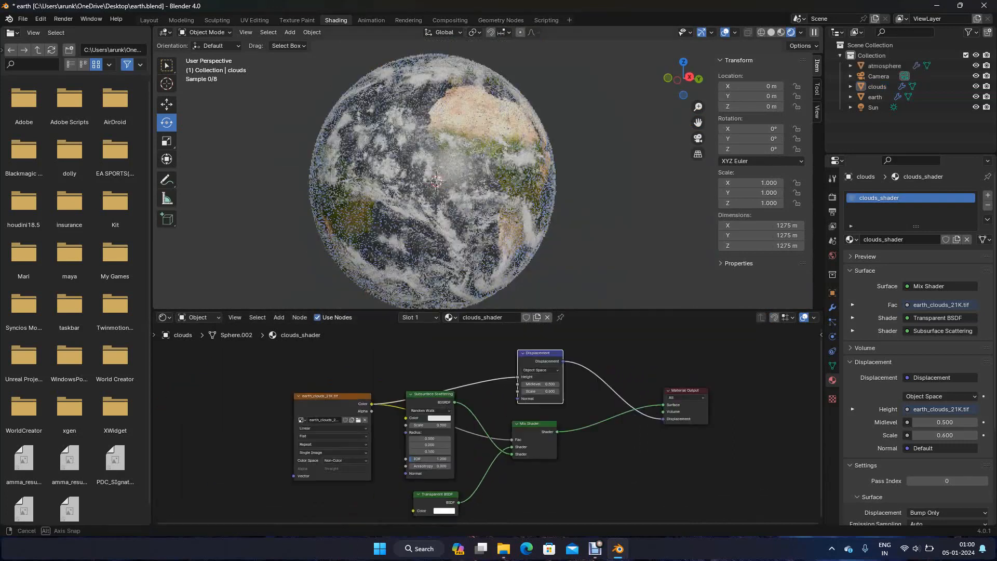
{"action": "key", "text": "ctrl+s"}
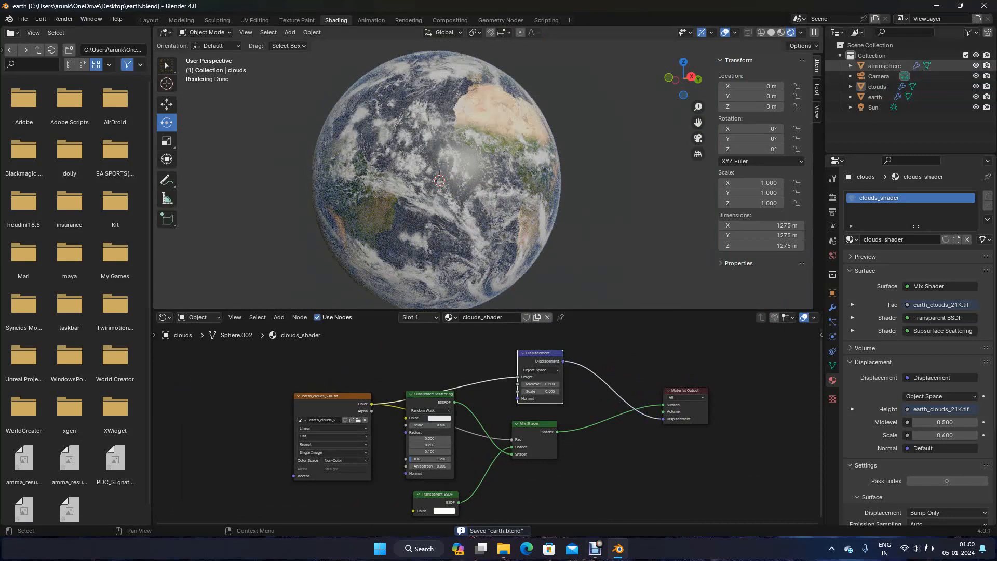
Hide the atmosphere and clouds objects in the viewport and select the earth sphere facing South America
{"action": "left_click", "coordinate": [976, 65]}
{"action": "left_click", "coordinate": [975, 86]}
{"action": "middle_click_drag", "start_coordinate": [457, 178], "coordinate": [521, 176]}
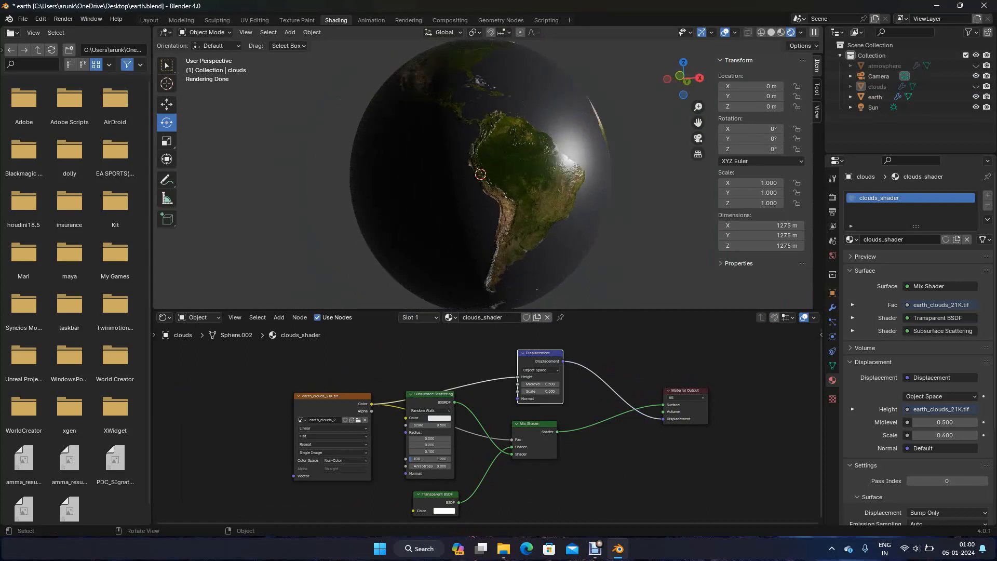
{"action": "scroll", "coordinate": [521, 175], "scroll_direction": "up", "scroll_amount": 3}
{"action": "scroll", "coordinate": [521, 176], "scroll_direction": "down", "scroll_amount": 2}
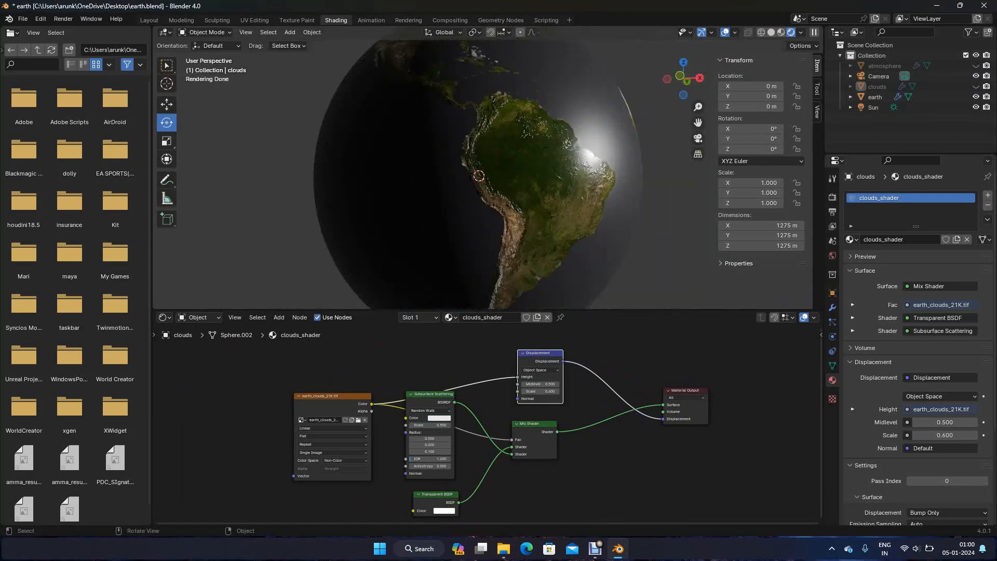
{"action": "left_click", "coordinate": [582, 234]}
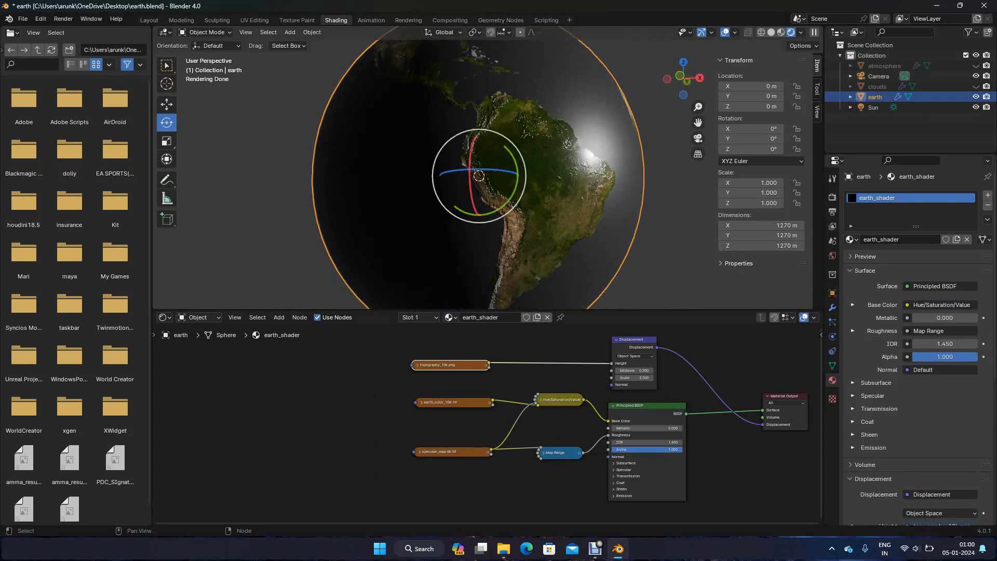
Move the specular_map 8k.tif and Map Range nodes away from the Principled BSDF to make room between them
{"action": "scroll", "coordinate": [489, 427], "scroll_direction": "up", "scroll_amount": 2}
{"action": "left_click_drag", "start_coordinate": [456, 456], "coordinate": [340, 457]}
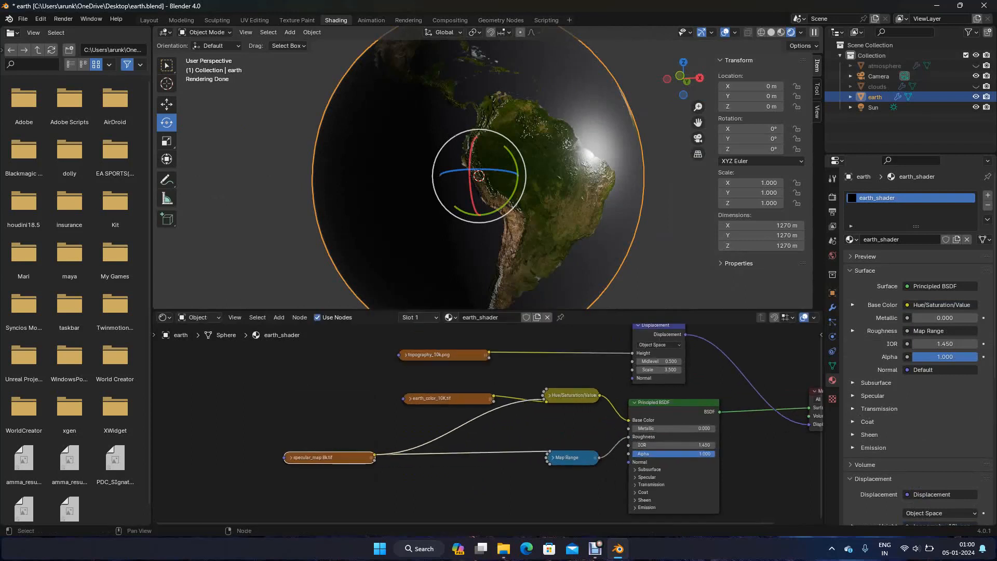
{"action": "left_click_drag", "start_coordinate": [571, 457], "coordinate": [467, 458]}
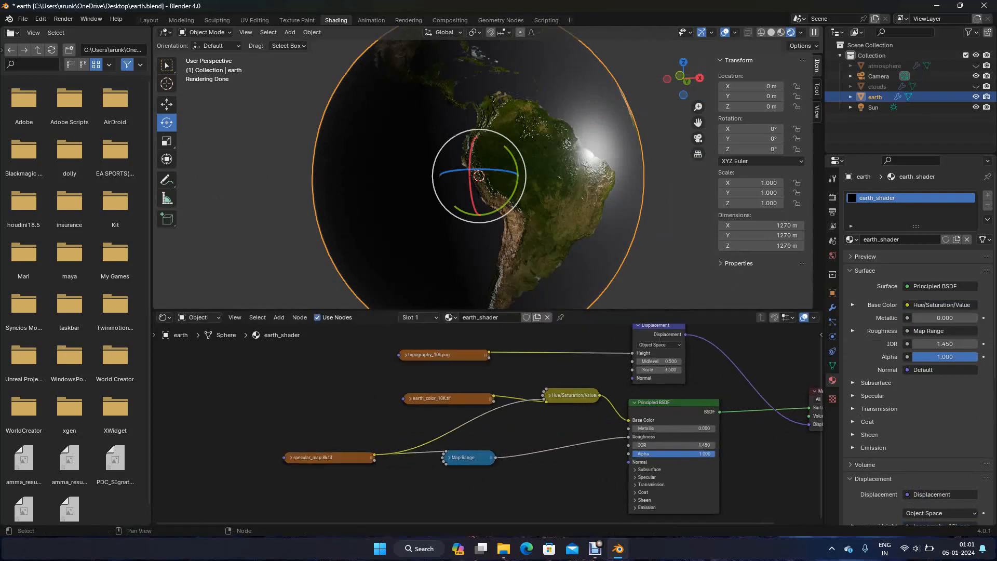
Add a Math node and insert it on the link between Map Range and the Principled BSDF's Roughness
{"action": "key", "text": "shift+a"}
{"action": "mouse_move", "coordinate": [494, 484]}
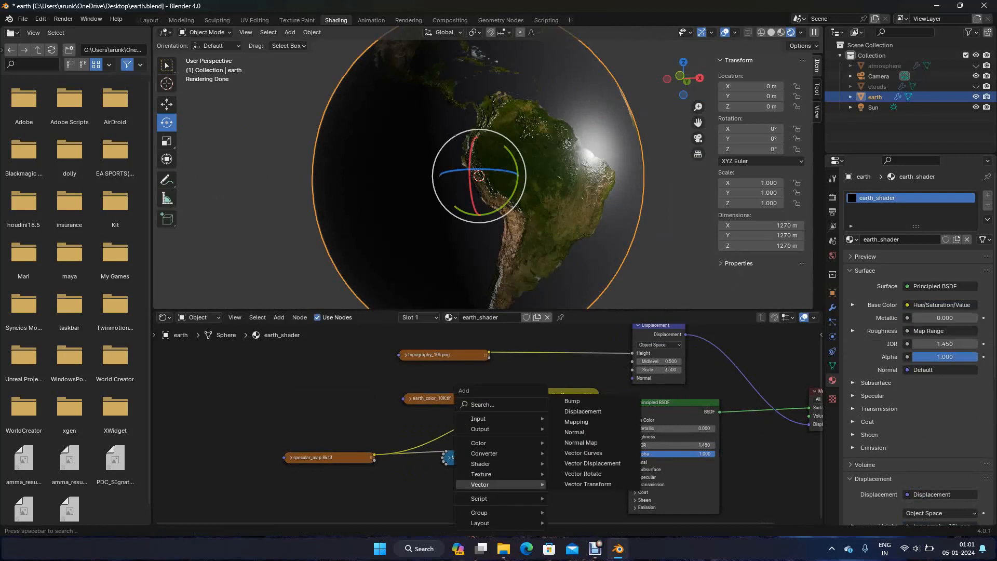
{"action": "type", "text": "mu"}
{"action": "key", "text": "BackSpace"}
{"action": "key", "text": "BackSpace"}
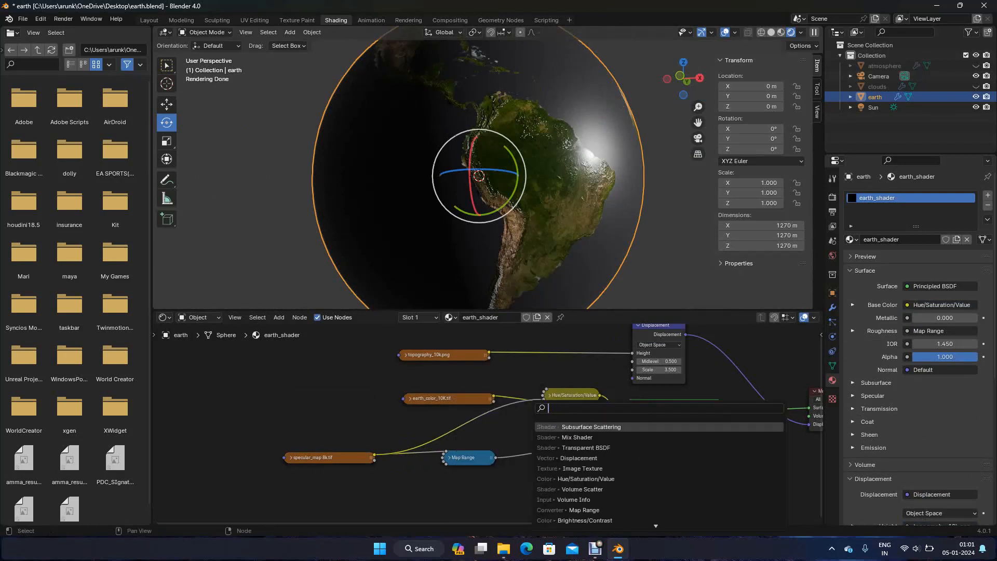
{"action": "type", "text": "add"}
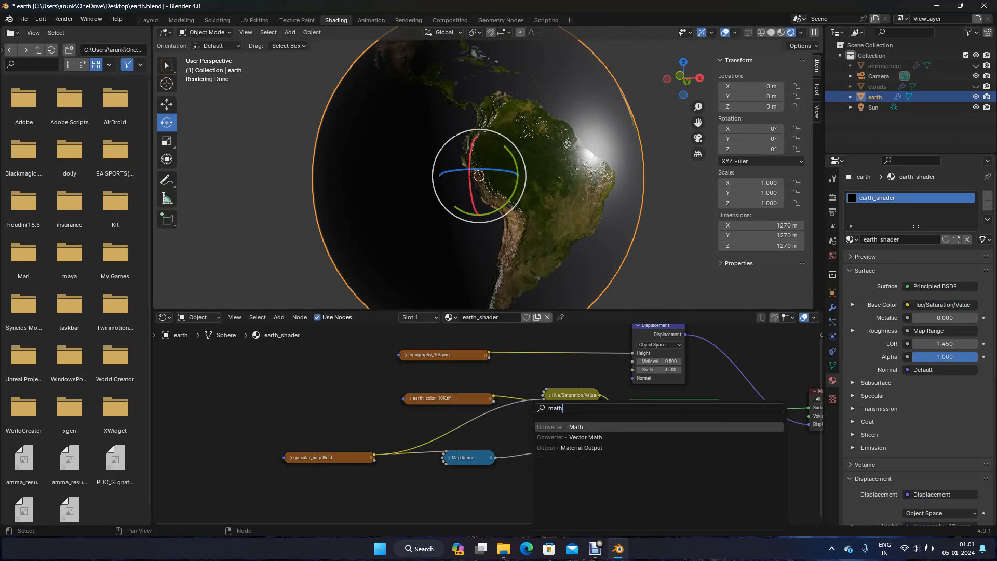
{"action": "key", "text": "Return"}
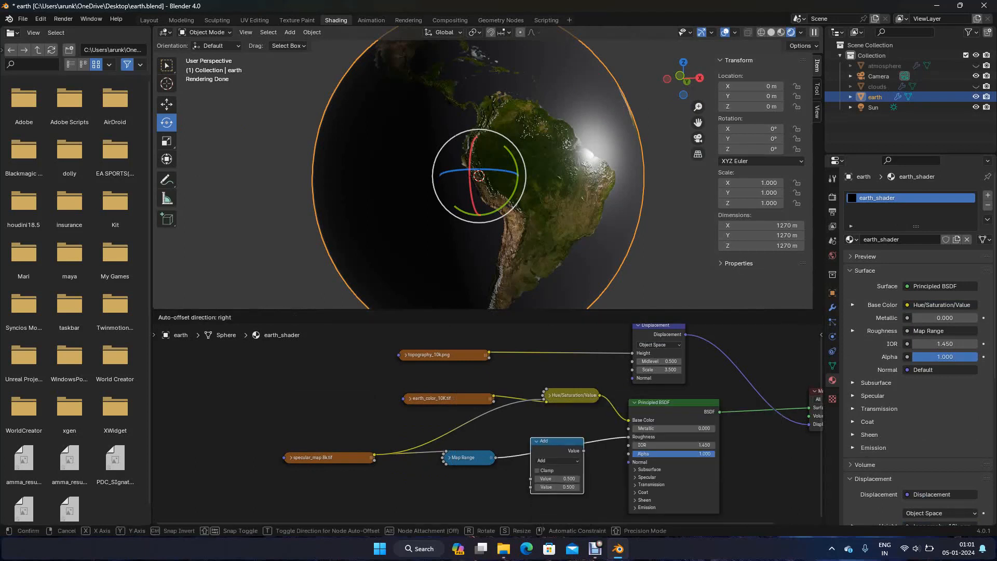
{"action": "left_click", "coordinate": [556, 460]}
Set the Math node to Multiply with Clamp enabled and a second value of 0.6
{"action": "left_click", "coordinate": [557, 459]}
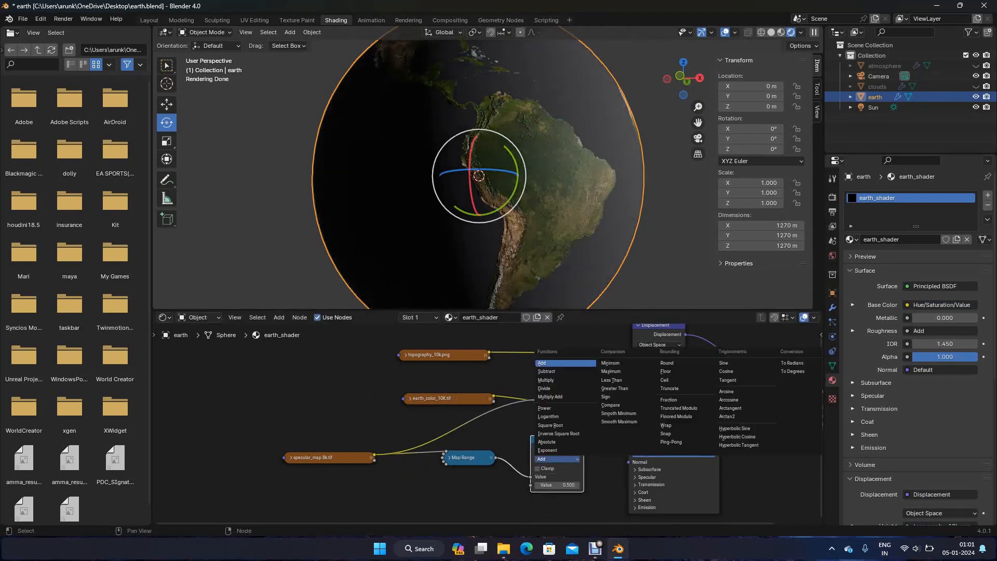
{"action": "left_click", "coordinate": [561, 380]}
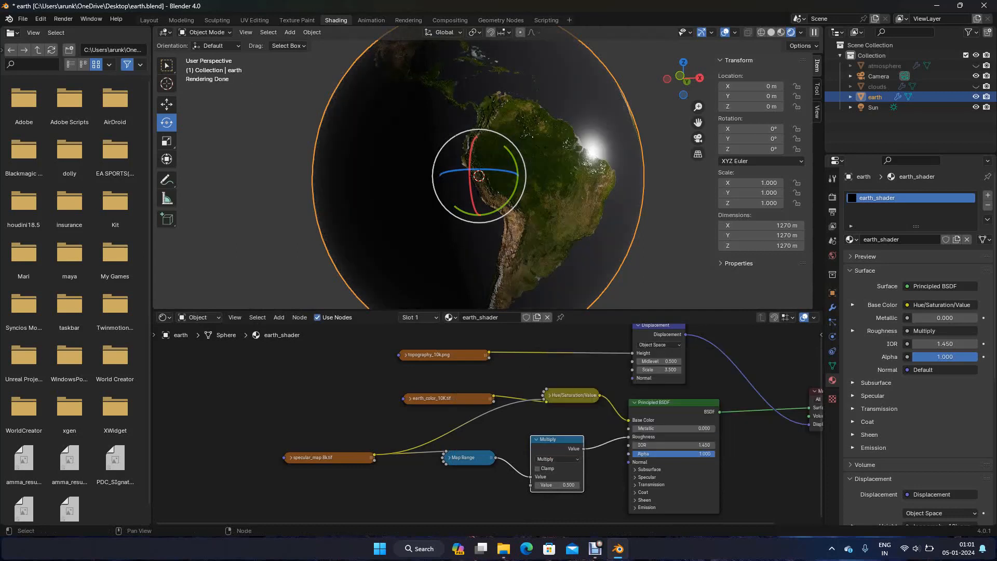
{"action": "left_click", "coordinate": [537, 468]}
{"action": "mouse_move", "coordinate": [557, 484]}
{"action": "left_mouse_down"}
{"action": "mouse_move", "coordinate": [501, 485]}
{"action": "mouse_move", "coordinate": [561, 485]}
{"action": "left_mouse_up"}
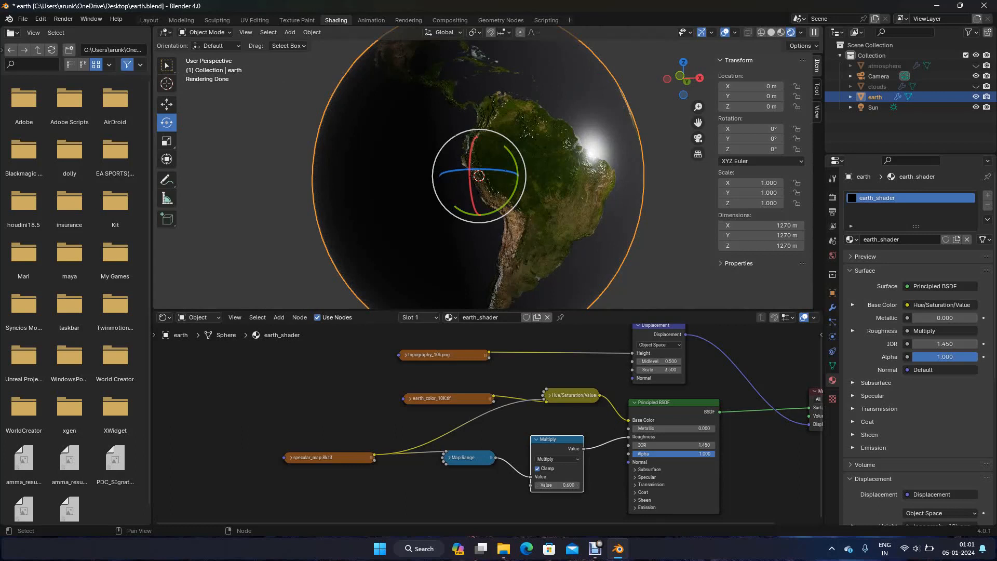
Expand the Map Range node with space around it and set its To Min to 0 and To Max to 0.5
{"action": "left_click_drag", "start_coordinate": [470, 457], "coordinate": [473, 442]}
{"action": "key", "text": "h"}
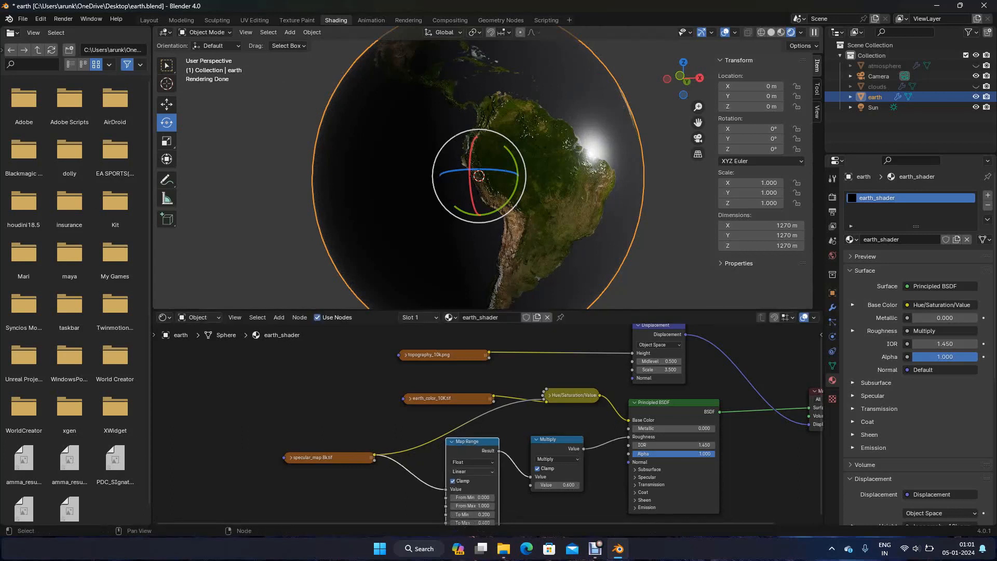
{"action": "left_click_drag", "start_coordinate": [330, 457], "coordinate": [289, 420]}
{"action": "scroll", "coordinate": [394, 451], "scroll_direction": "down", "scroll_amount": 3}
{"action": "middle_click_drag", "start_coordinate": [467, 488], "coordinate": [447, 455]}
{"action": "scroll", "coordinate": [446, 455], "scroll_direction": "up", "scroll_amount": 3}
{"action": "mouse_move", "coordinate": [447, 480]}
{"action": "left_mouse_down"}
{"action": "mouse_move", "coordinate": [426, 480]}
{"action": "mouse_move", "coordinate": [462, 480]}
{"action": "mouse_move", "coordinate": [438, 472]}
{"action": "left_mouse_up"}
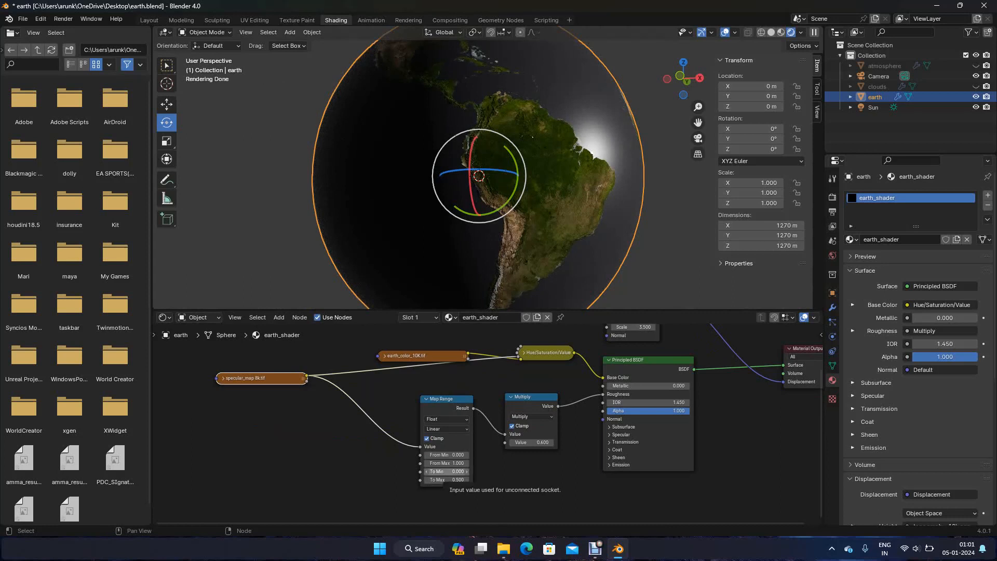
Try a To Min value of 0.05 on the Map Range node and inspect the South American coast up close
{"action": "left_click", "coordinate": [447, 471]}
{"action": "key", "text": "BackSpace"}
{"action": "type", "text": ".05"}
{"action": "key", "text": "Return"}
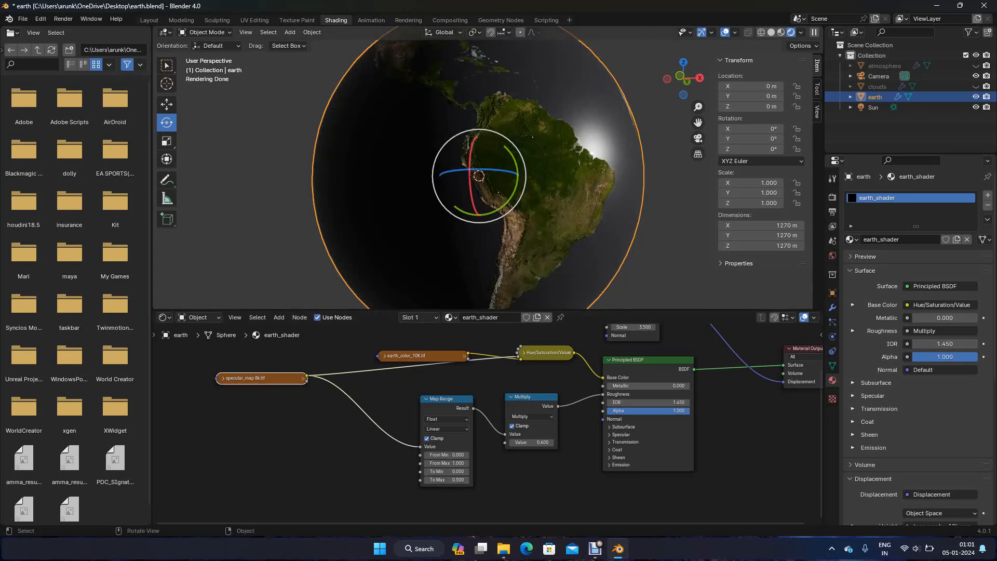
{"action": "scroll", "coordinate": [483, 172], "scroll_direction": "up", "scroll_amount": 4}
{"action": "middle_click_drag", "start_coordinate": [483, 171], "coordinate": [382, 212], "text": "shift"}
{"action": "scroll", "coordinate": [483, 171], "scroll_direction": "up", "scroll_amount": 2}
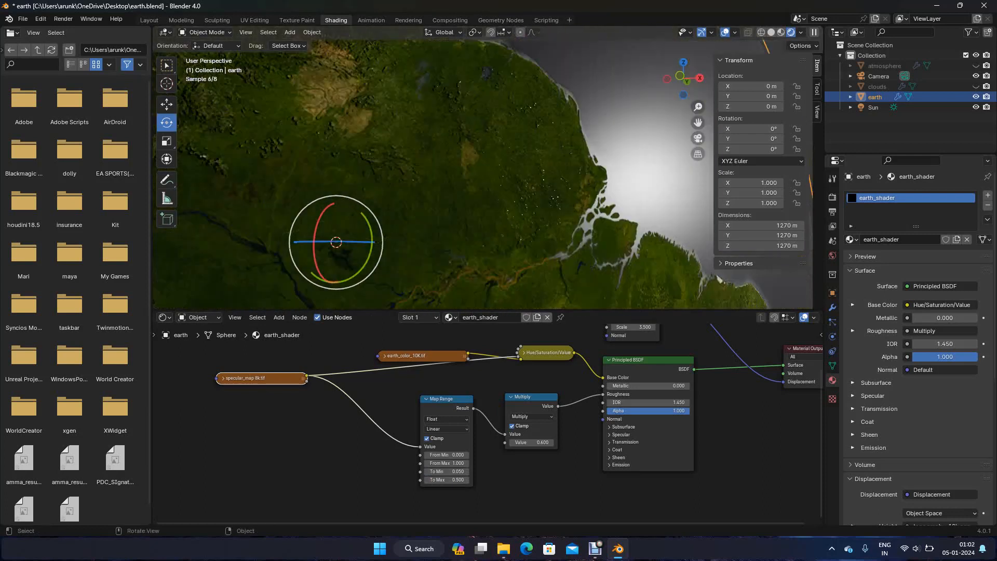
Set the Map Range node's To Min to 0.005
{"action": "left_click", "coordinate": [446, 471]}
{"action": "type", "text": ".0"}
{"action": "key", "text": "Return"}
{"action": "left_click", "coordinate": [447, 471]}
{"action": "type", "text": ".005"}
{"action": "key", "text": "Return"}
{"action": "scroll", "coordinate": [483, 174], "scroll_direction": "down", "scroll_amount": 6}
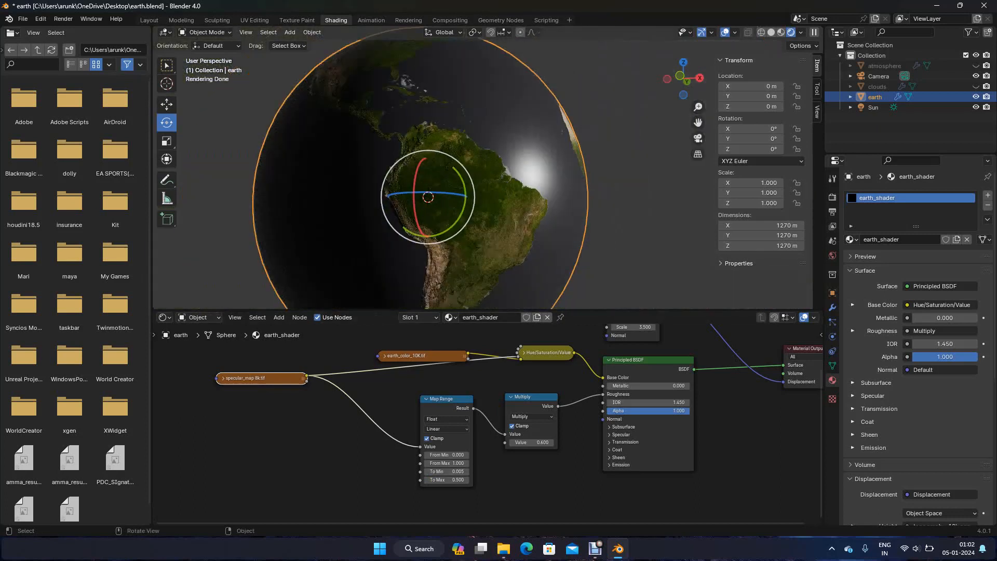
Rearrange the earth_color_10K.tif, specular_map 8k.tif, Map Range and Multiply nodes into a compact row layout beside the Principled BSDF
{"action": "left_click_drag", "start_coordinate": [410, 356], "coordinate": [395, 342]}
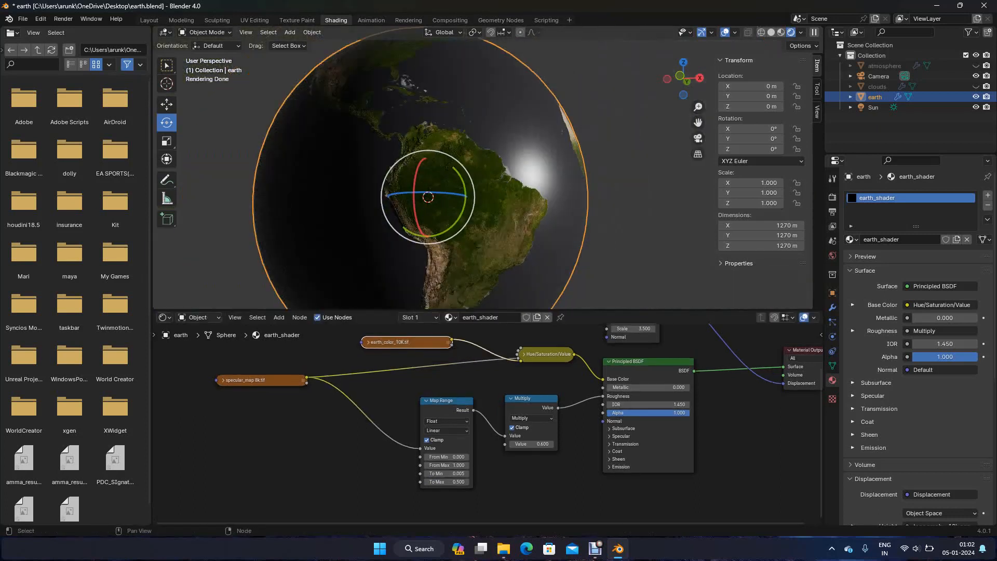
{"action": "left_click_drag", "start_coordinate": [270, 380], "coordinate": [357, 381]}
{"action": "left_click_drag", "start_coordinate": [446, 400], "coordinate": [468, 412]}
{"action": "left_click_drag", "start_coordinate": [530, 398], "coordinate": [556, 409]}
{"action": "left_click", "coordinate": [539, 438]}
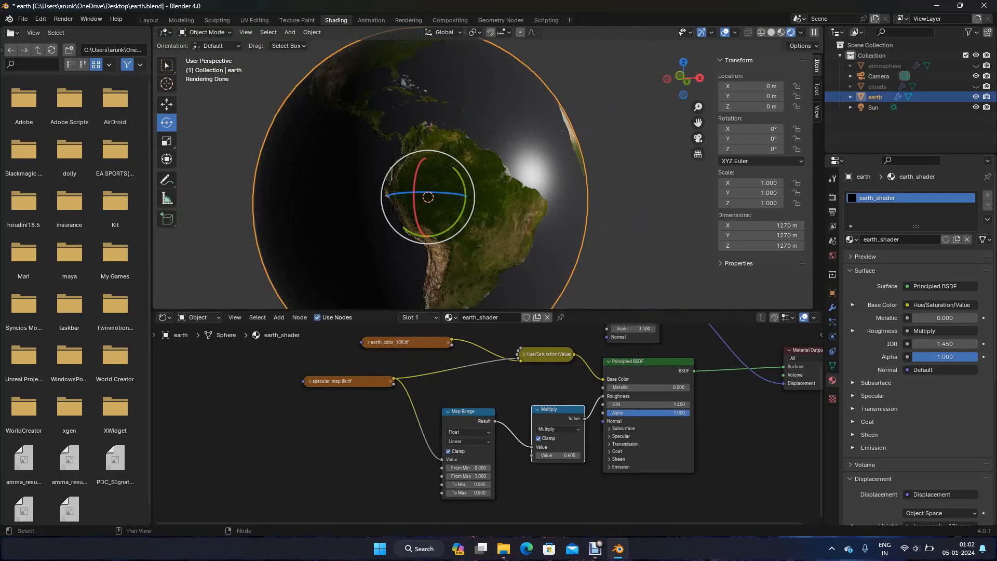
Set the Multiply node's value to 0.3 while checking the ocean highlight near the South American coast
{"action": "scroll", "coordinate": [483, 168], "scroll_direction": "up", "scroll_amount": 2}
{"action": "scroll", "coordinate": [483, 167], "scroll_direction": "up", "scroll_amount": 1}
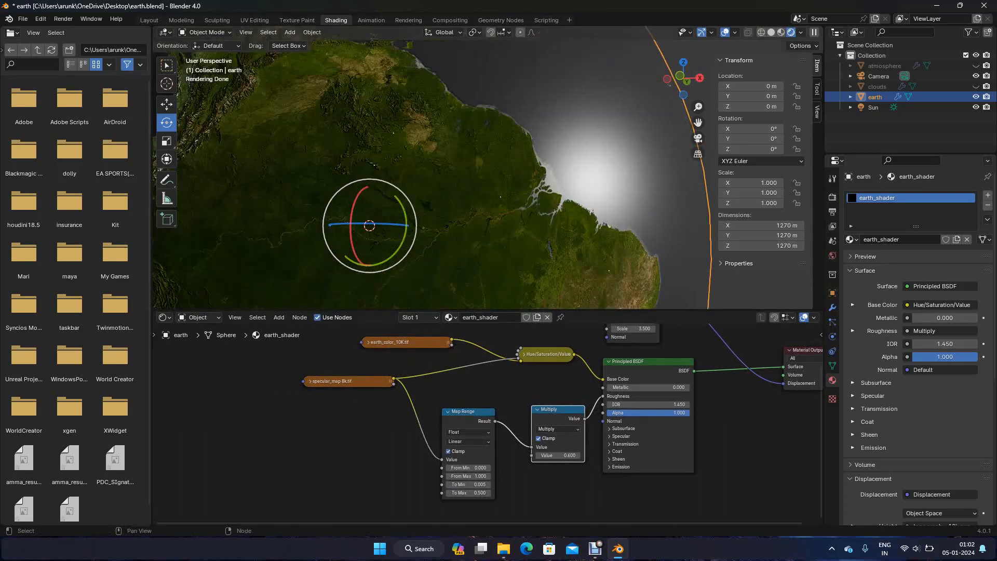
{"action": "double_click", "coordinate": [557, 455]}
{"action": "key", "text": "Return"}
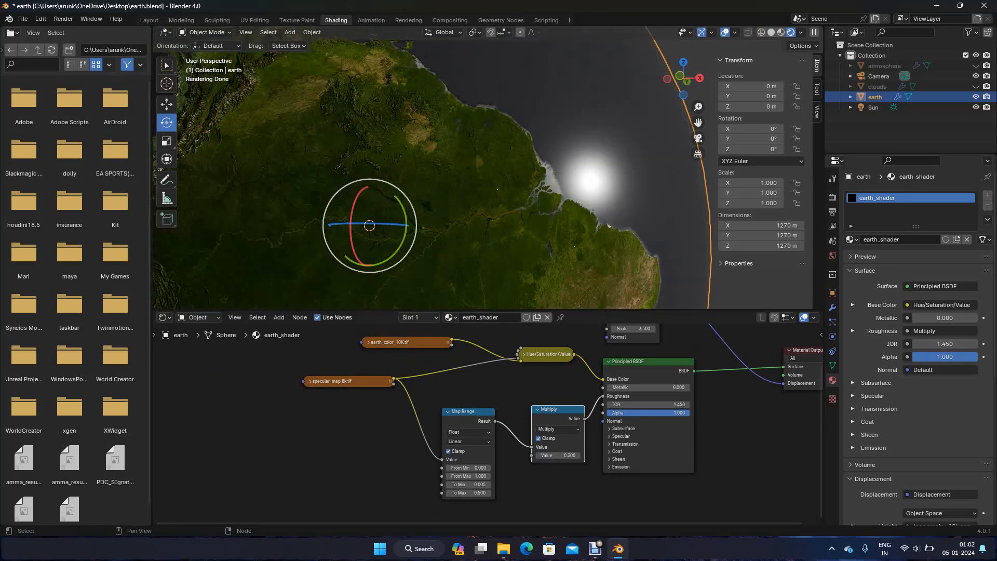
{"action": "scroll", "coordinate": [488, 176], "scroll_direction": "down", "scroll_amount": 2}
Collapse the Map Range and Multiply nodes and line them up with specular_map 8k.tif closer to the Principled BSDF
{"action": "left_click", "coordinate": [467, 412]}
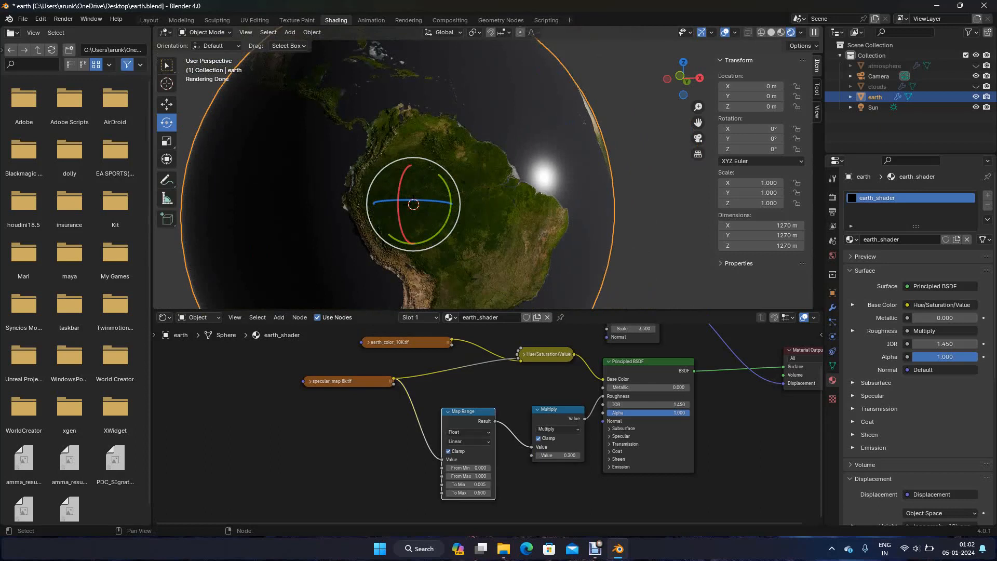
{"action": "key", "text": "h"}
{"action": "left_click_drag", "start_coordinate": [348, 380], "coordinate": [372, 395]}
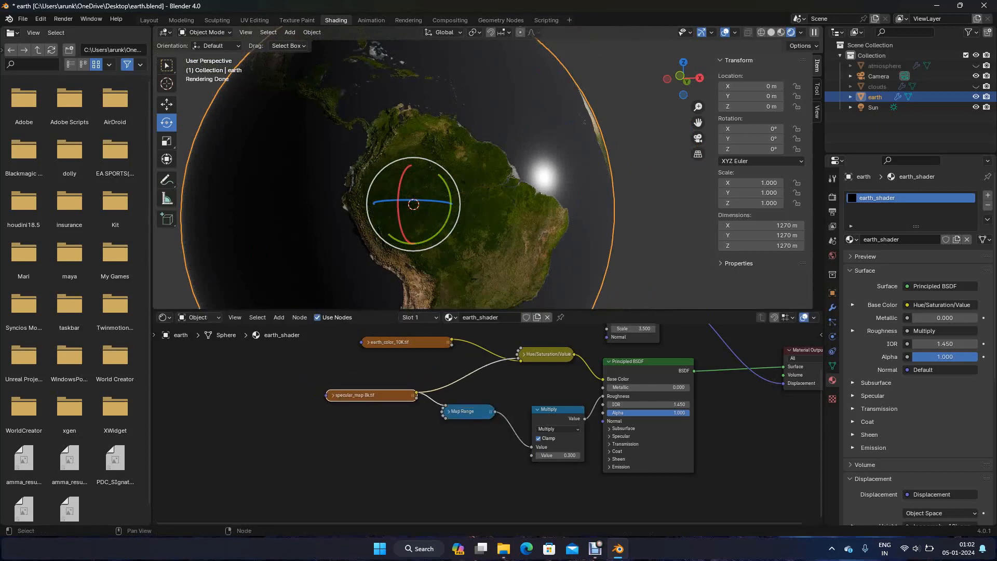
{"action": "left_click", "coordinate": [537, 410]}
{"action": "left_click_drag", "start_coordinate": [557, 409], "coordinate": [566, 409]}
{"action": "left_click_drag", "start_coordinate": [466, 411], "coordinate": [483, 412]}
{"action": "left_click_drag", "start_coordinate": [371, 395], "coordinate": [396, 396]}
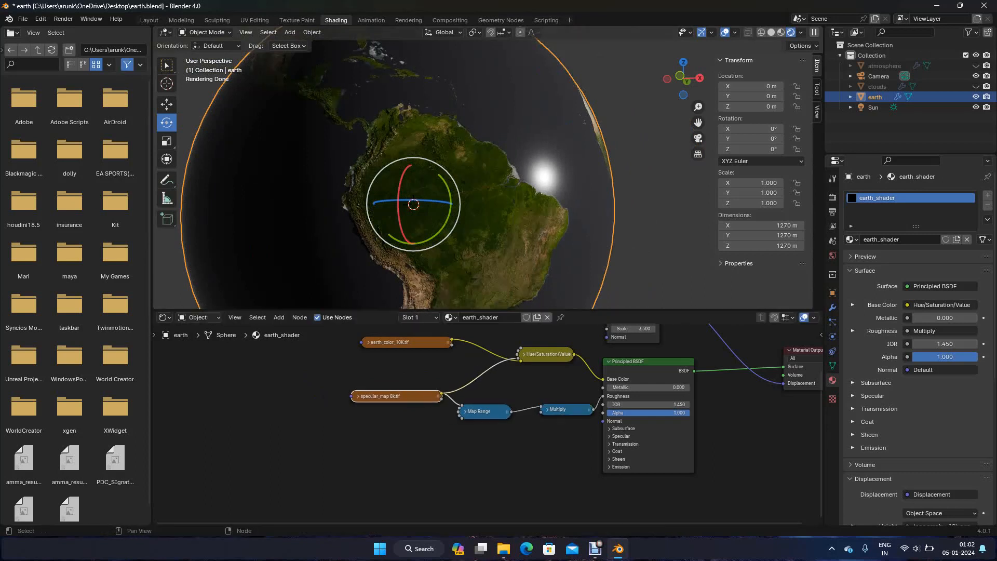
Add an Image Texture node below specular_map 8k.tif in earth_shader and save the file
{"action": "left_click", "coordinate": [392, 511]}
{"action": "key", "text": "shift+a"}
{"action": "type", "text": "image"}
{"action": "key", "text": "Return"}
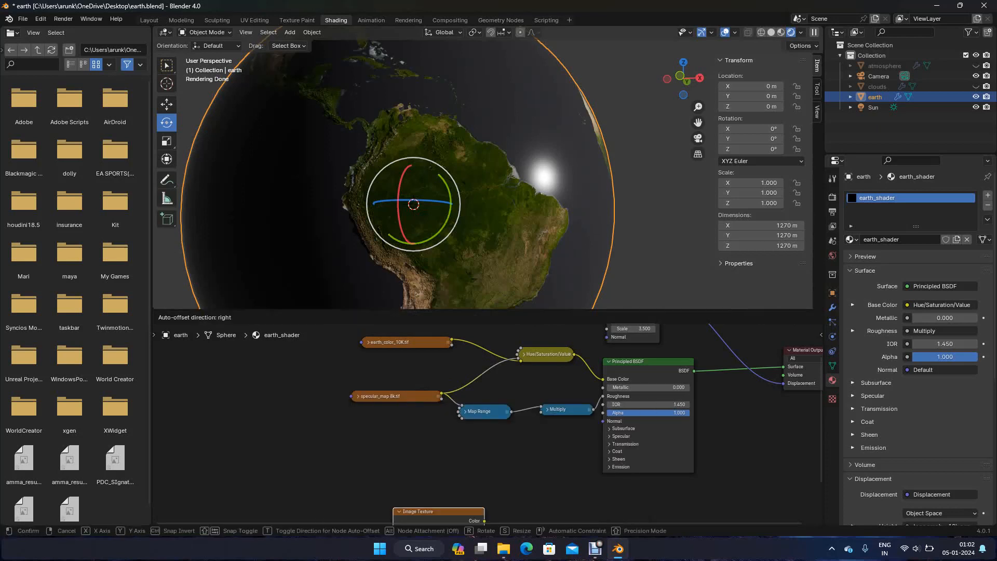
{"action": "key", "text": "Return"}
{"action": "key", "text": "h"}
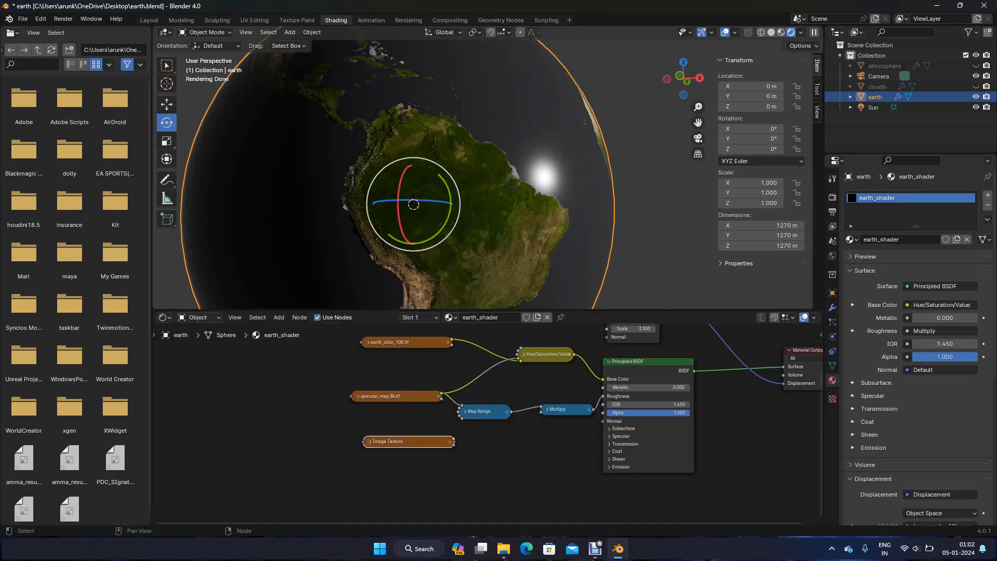
{"action": "key", "text": "ctrl+s"}
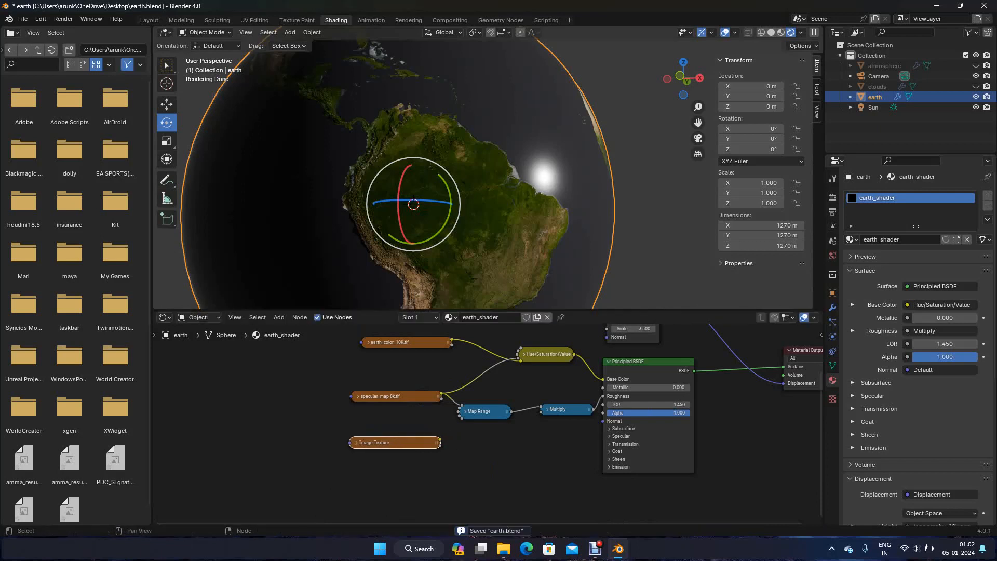
Expand the new Image Texture node and load earth_nightlights_10K.tif from the space_scene assets/earth/texture folder
{"action": "key", "text": "h"}
{"action": "left_click", "coordinate": [420, 470]}
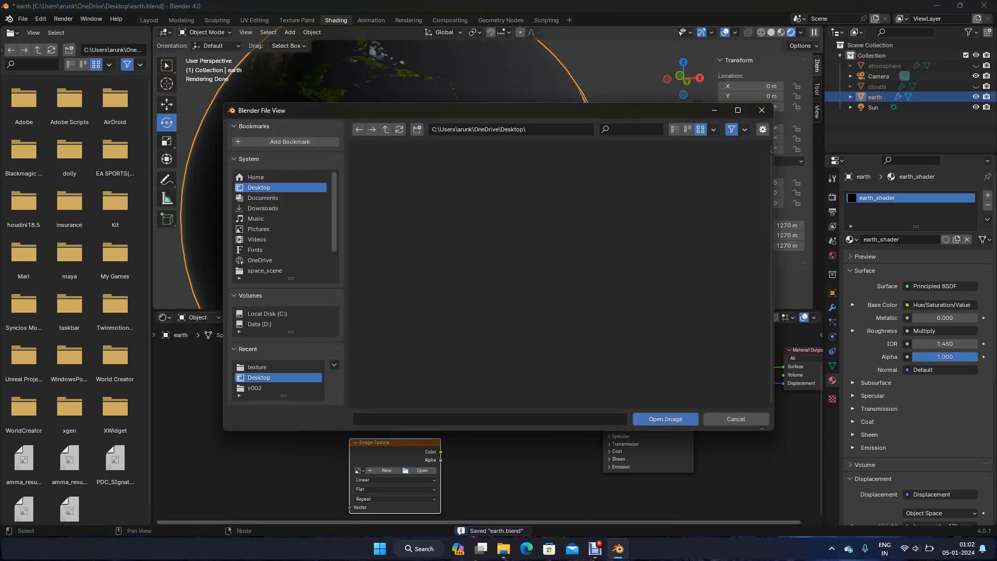
{"action": "left_click", "coordinate": [266, 271]}
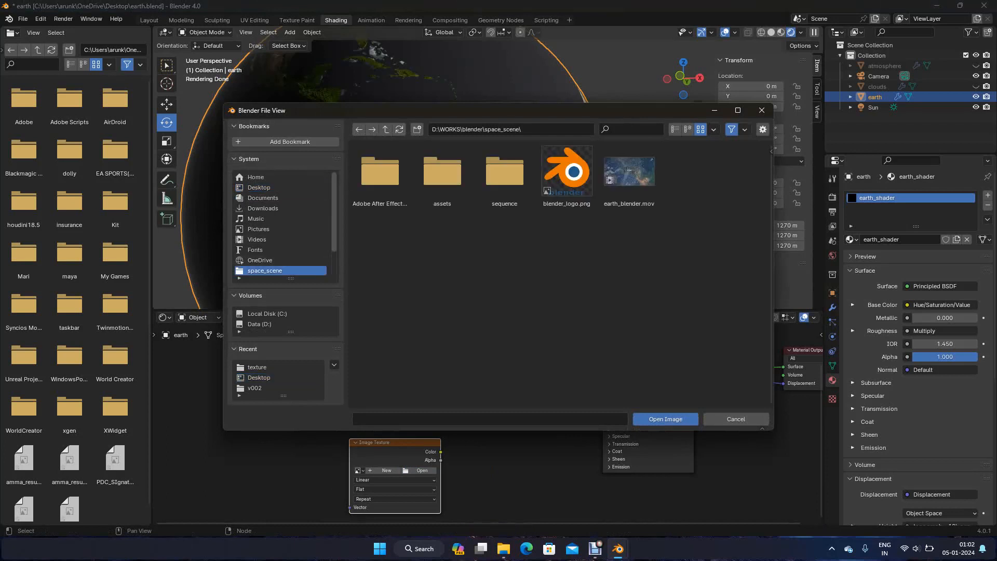
{"action": "double_click", "coordinate": [441, 174]}
{"action": "double_click", "coordinate": [380, 174]}
{"action": "left_click", "coordinate": [442, 174]}
{"action": "double_click", "coordinate": [442, 174]}
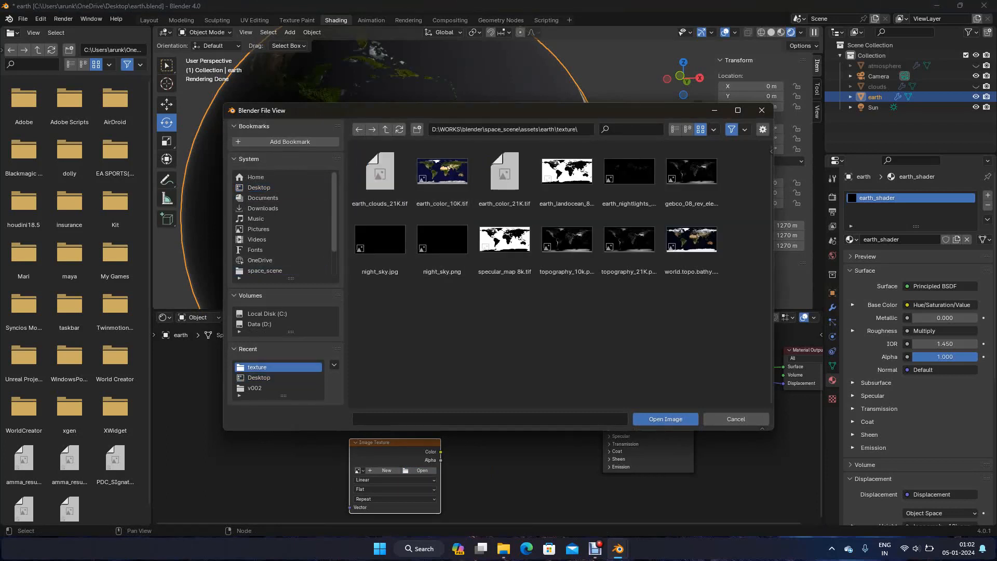
{"action": "left_click", "coordinate": [629, 171]}
{"action": "left_click", "coordinate": [665, 419]}
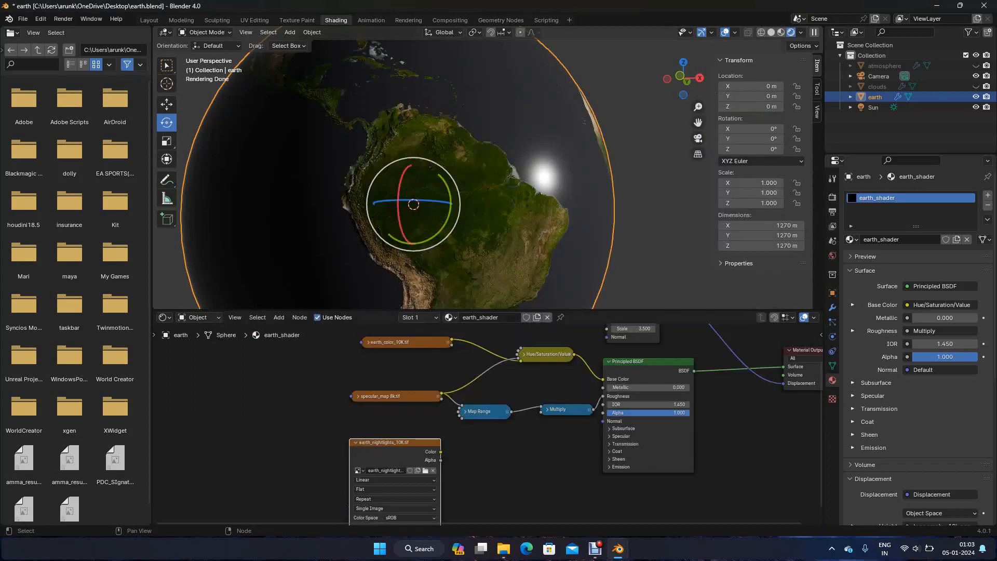
Set the earth_nightlights_10K.tif texture's color space to Non-Color and shift its node farther from the Principled BSDF
{"action": "scroll", "coordinate": [492, 426], "scroll_direction": "down", "scroll_amount": 1}
{"action": "left_click", "coordinate": [426, 498]}
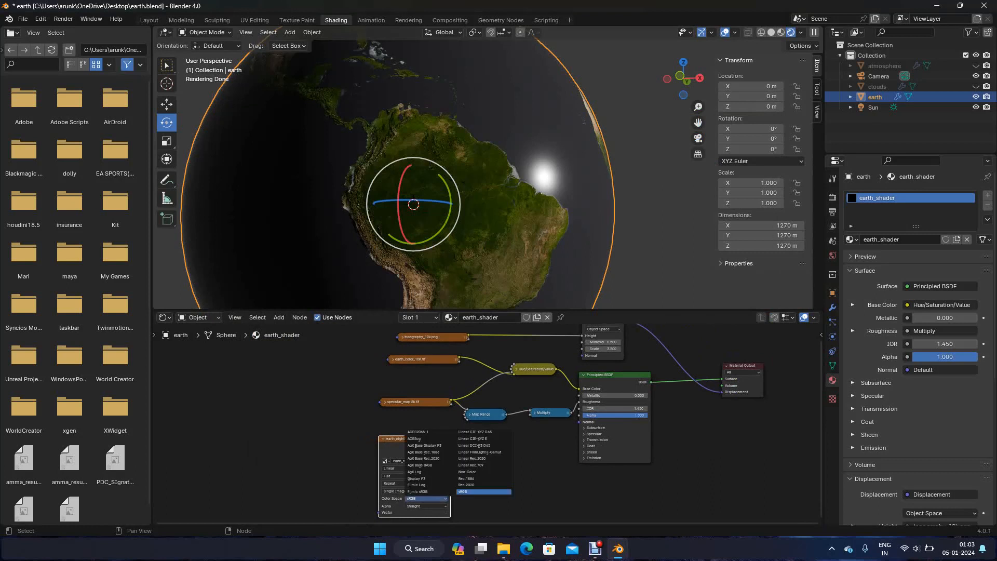
{"action": "left_click", "coordinate": [483, 472]}
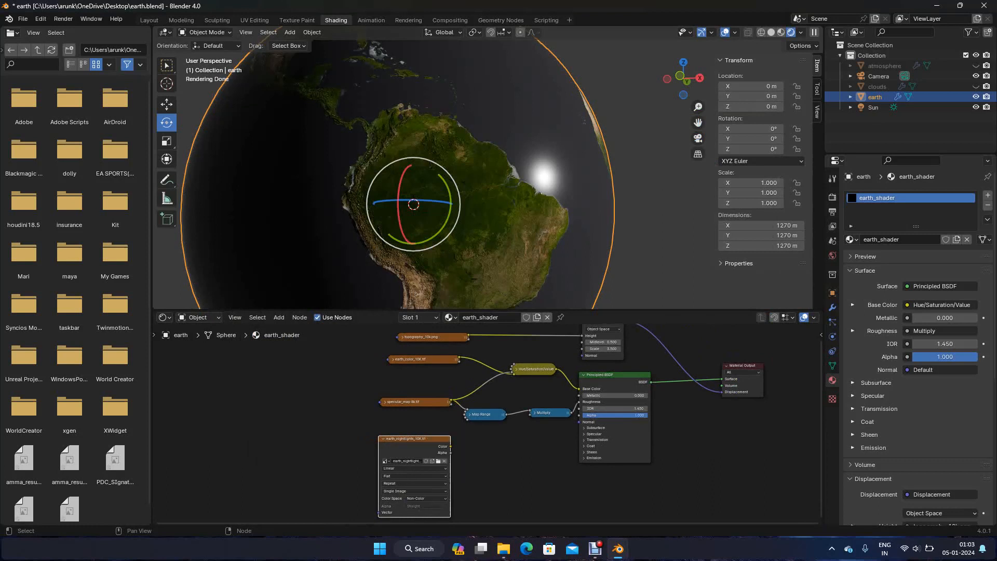
{"action": "left_click_drag", "start_coordinate": [413, 439], "coordinate": [384, 435]}
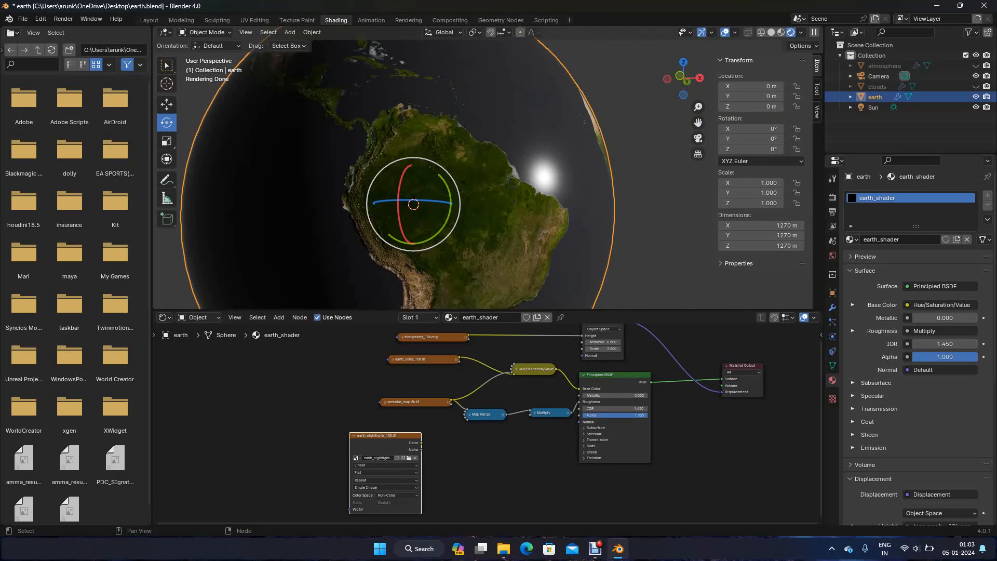
Expand the Principled BSDF's Emission settings, connect earth_nightlights_10K.tif's Color to Emission Strength, and check the city lights around the globe
{"action": "left_click", "coordinate": [584, 458]}
{"action": "scroll", "coordinate": [488, 427], "scroll_direction": "up", "scroll_amount": 4}
{"action": "middle_click_drag", "start_coordinate": [488, 427], "coordinate": [461, 369], "text": "shift"}
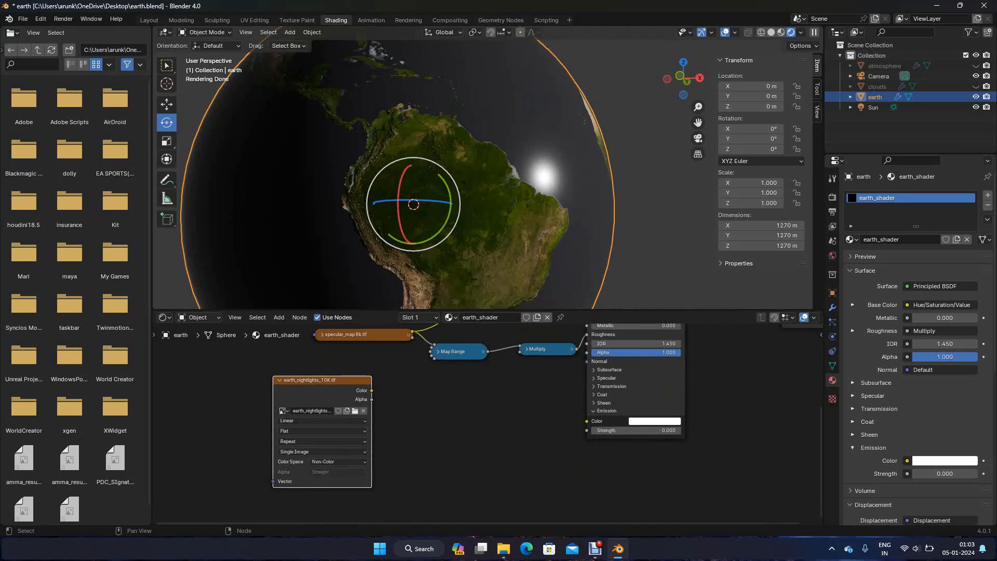
{"action": "left_click_drag", "start_coordinate": [372, 390], "coordinate": [587, 430]}
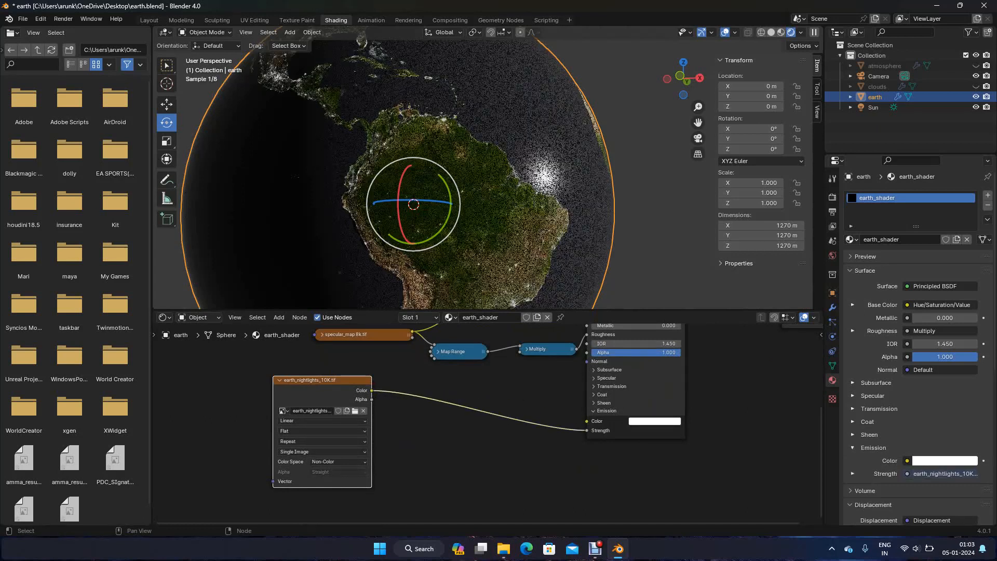
{"action": "scroll", "coordinate": [483, 167], "scroll_direction": "up", "scroll_amount": 3}
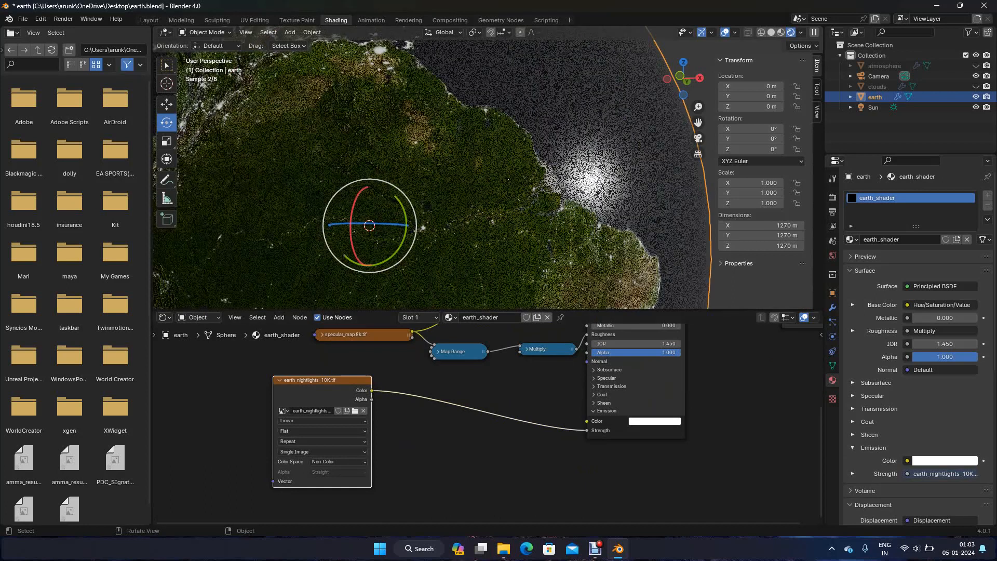
{"action": "scroll", "coordinate": [509, 179], "scroll_direction": "down", "scroll_amount": 4}
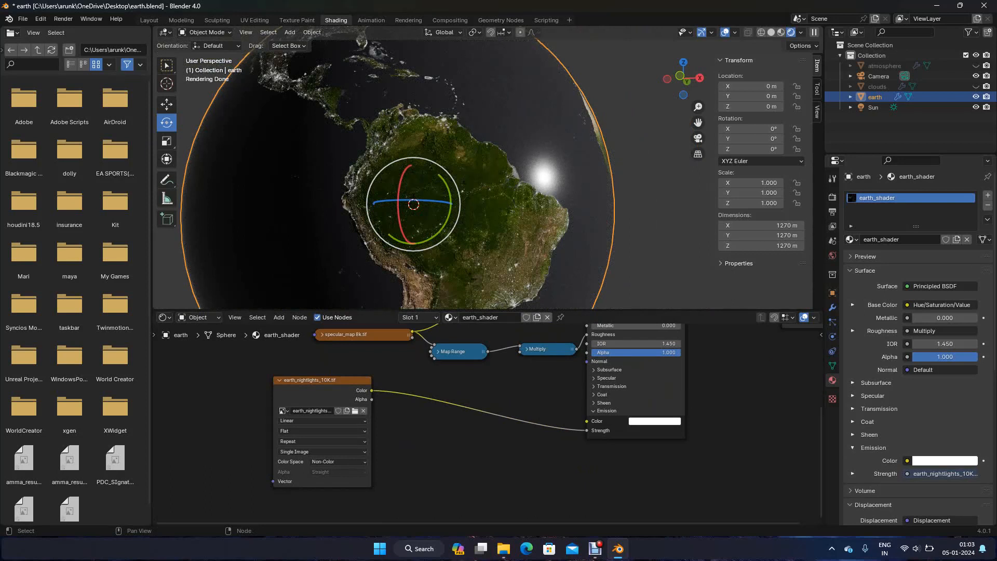
{"action": "middle_click_drag", "start_coordinate": [467, 208], "coordinate": [383, 217], "text": "shift"}
{"action": "scroll", "coordinate": [383, 216], "scroll_direction": "up", "scroll_amount": 2}
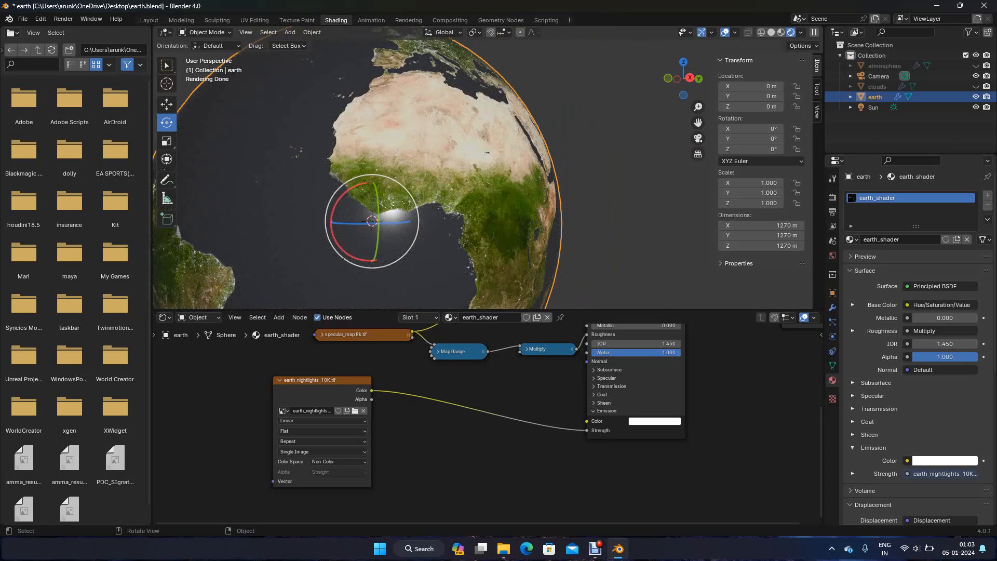
{"action": "scroll", "coordinate": [480, 171], "scroll_direction": "down", "scroll_amount": 3}
{"action": "middle_click_drag", "start_coordinate": [481, 171], "coordinate": [579, 153]}
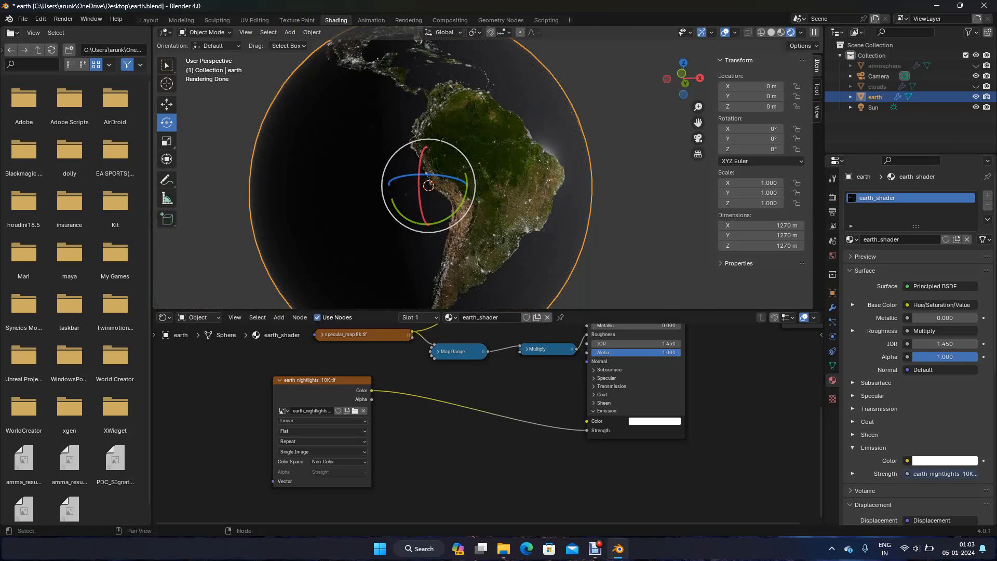
Shift the night lights texture node aside and add a Texture Coordinate node below it
{"action": "left_click_drag", "start_coordinate": [322, 380], "coordinate": [296, 362]}
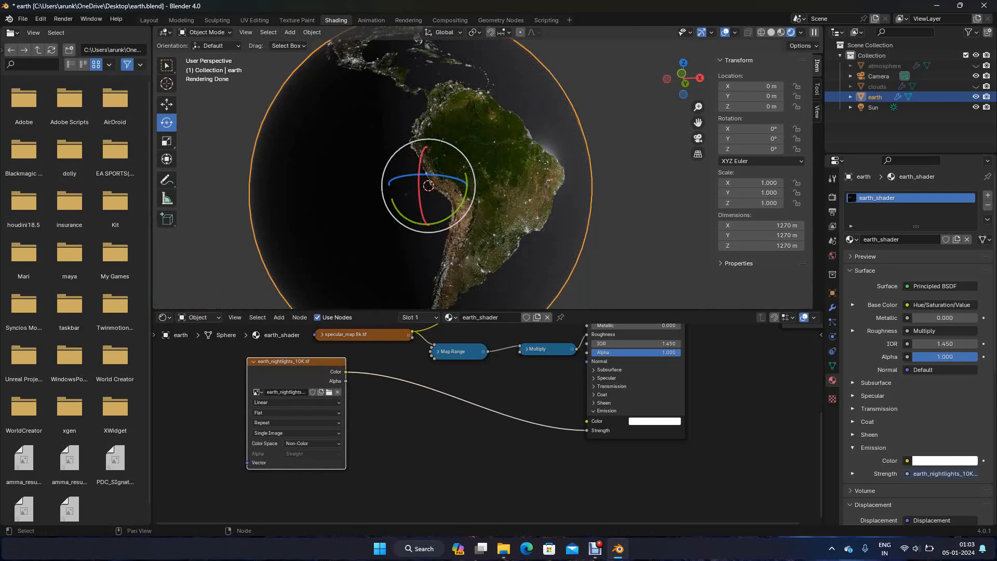
{"action": "key", "text": "shift+a"}
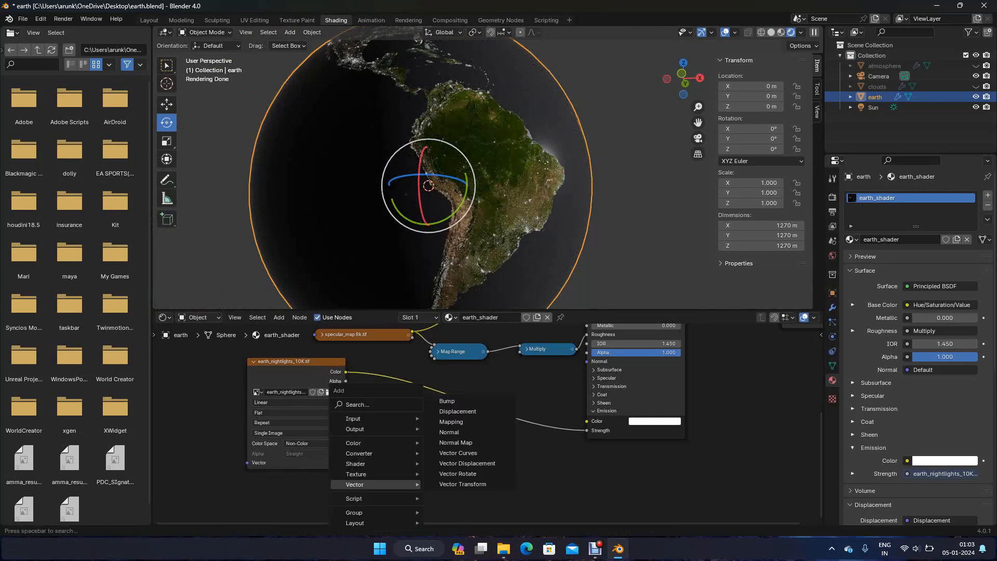
{"action": "type", "text": "texture coord"}
{"action": "key", "text": "Return"}
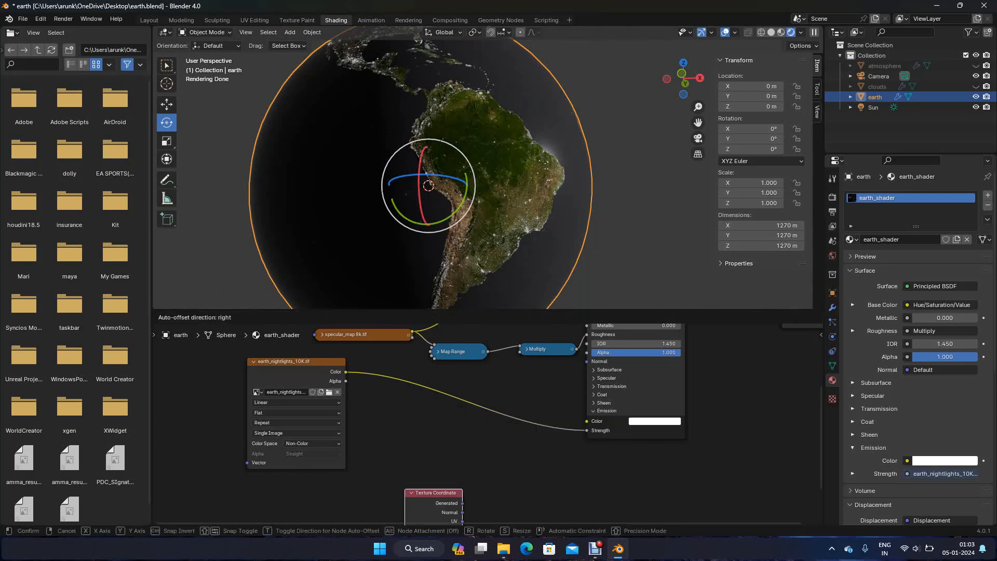
{"action": "left_click", "coordinate": [251, 490]}
{"action": "middle_click_drag", "start_coordinate": [254, 493], "coordinate": [341, 387]}
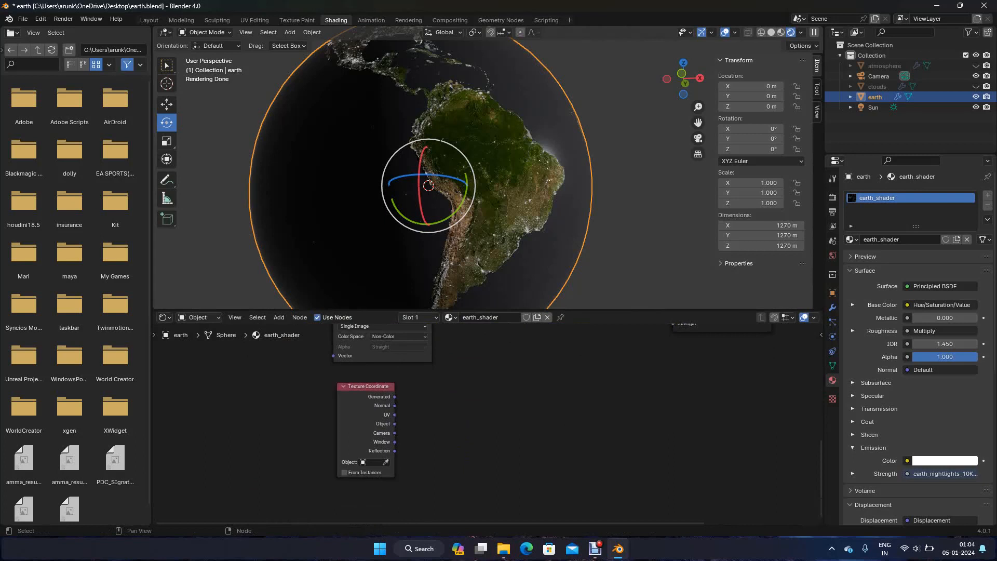
Add a Normal node beside the Texture Coordinate node
{"action": "key", "text": "shift+a"}
{"action": "type", "text": "normal"}
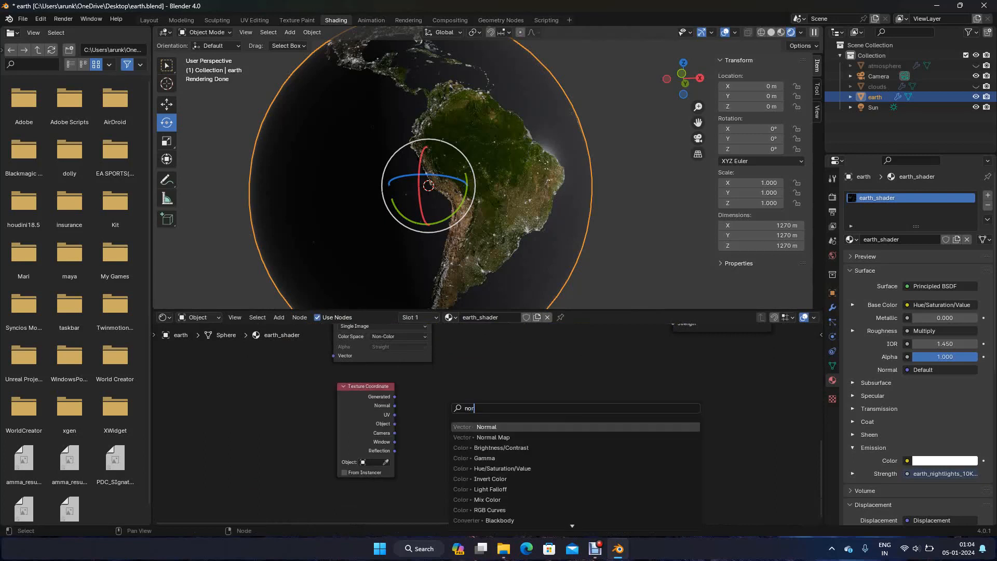
{"action": "key", "text": "Return"}
{"action": "left_click", "coordinate": [457, 385]}
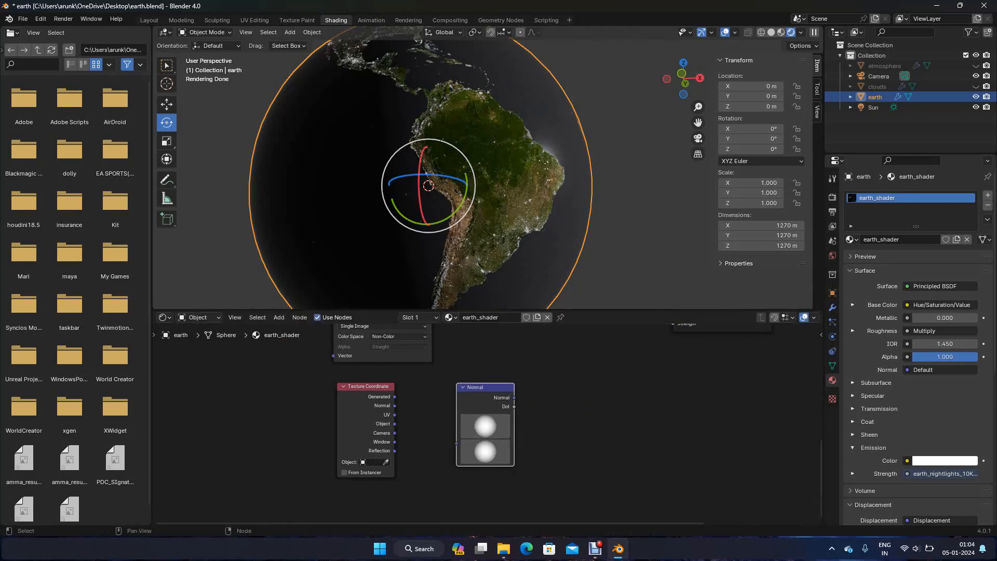
Set the Texture Coordinate node's object to Sun and connect its Object output to the Normal node's input
{"action": "left_click", "coordinate": [386, 462]}
{"action": "left_click", "coordinate": [873, 107]}
{"action": "left_click_drag", "start_coordinate": [394, 424], "coordinate": [456, 442]}
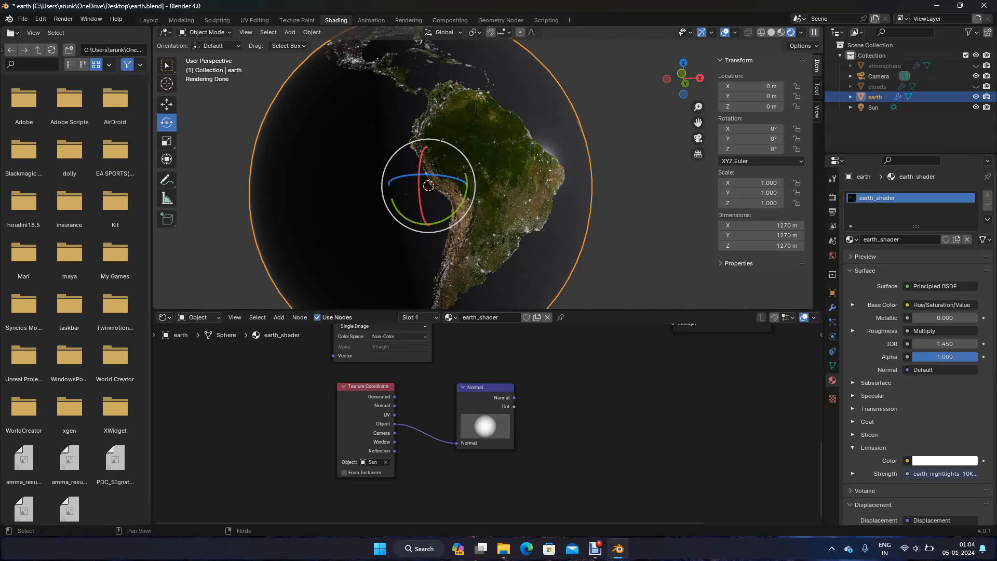
Add a Math node set to Add between the night lights texture and the Principled BSDF
{"action": "scroll", "coordinate": [486, 425], "scroll_direction": "down", "scroll_amount": 2}
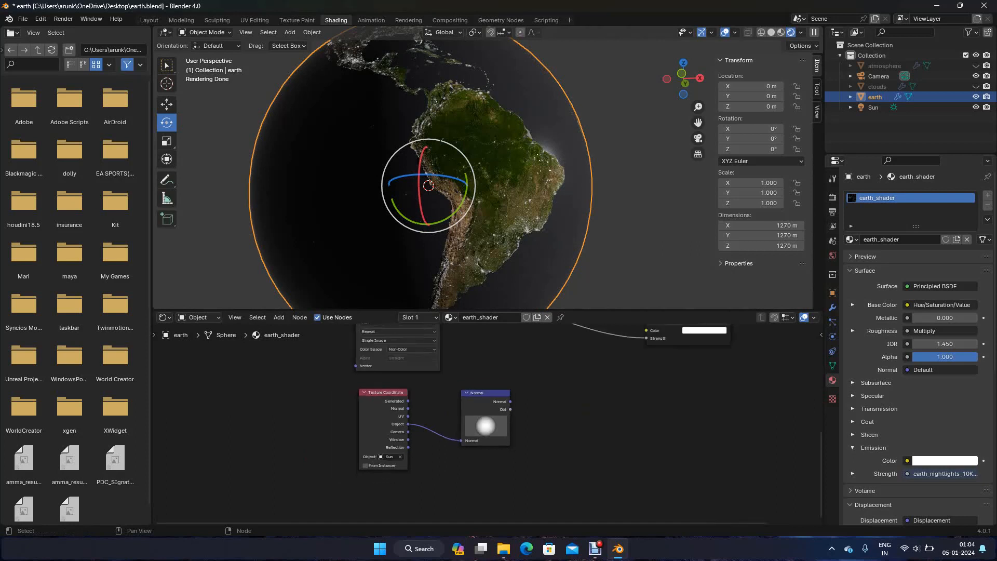
{"action": "middle_click_drag", "start_coordinate": [486, 424], "coordinate": [457, 474]}
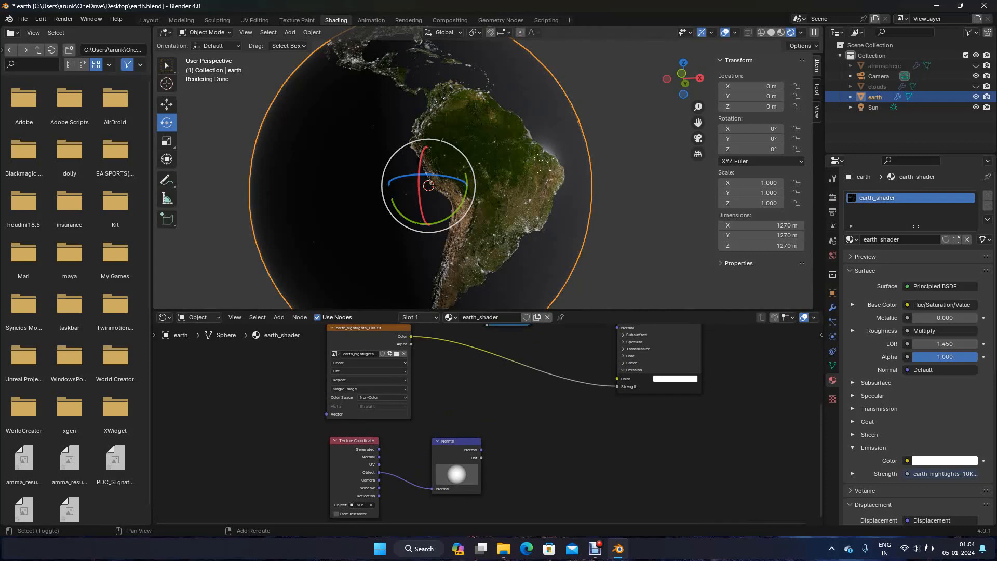
{"action": "key", "text": "shift+a"}
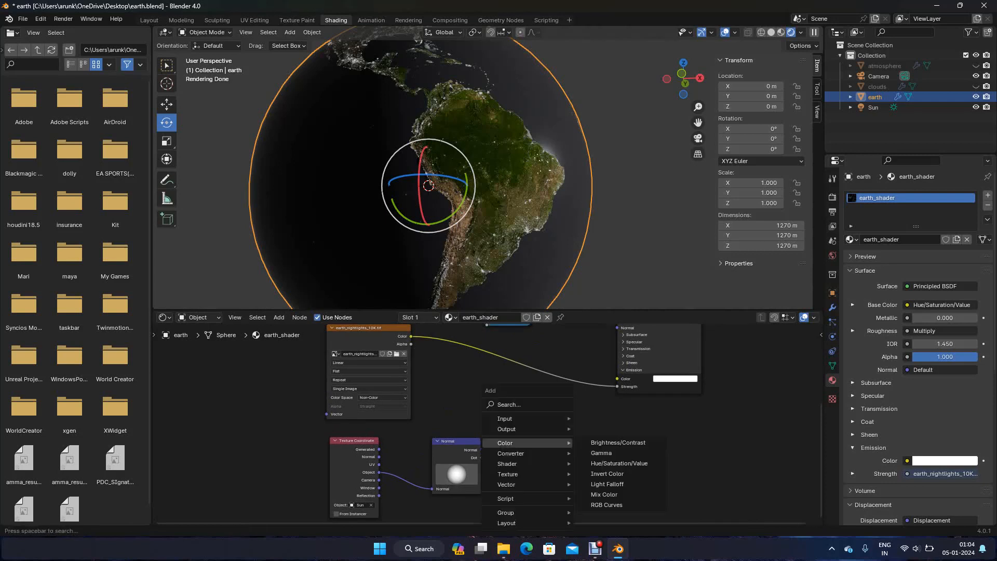
{"action": "type", "text": "mult"}
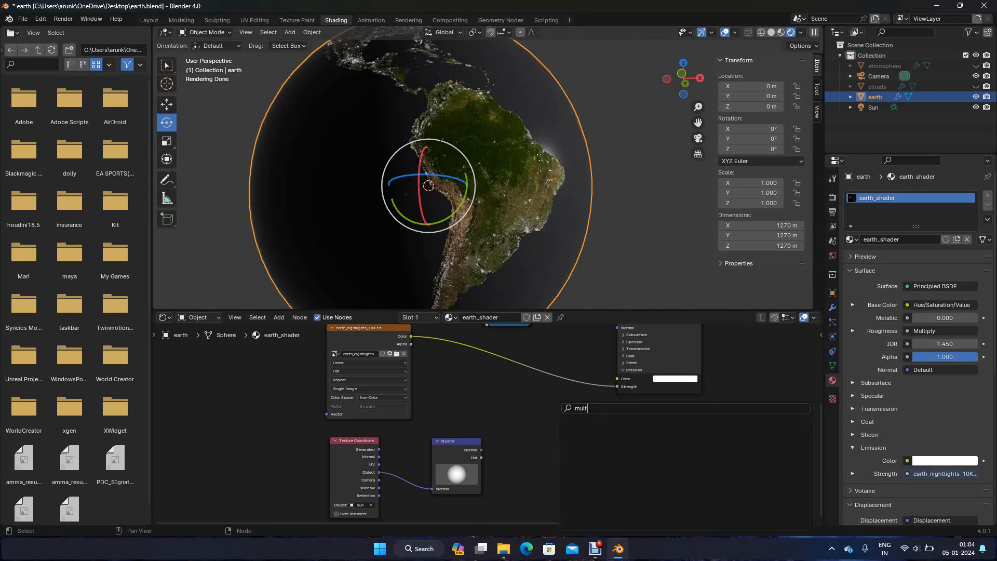
{"action": "key", "text": "BackSpace"}
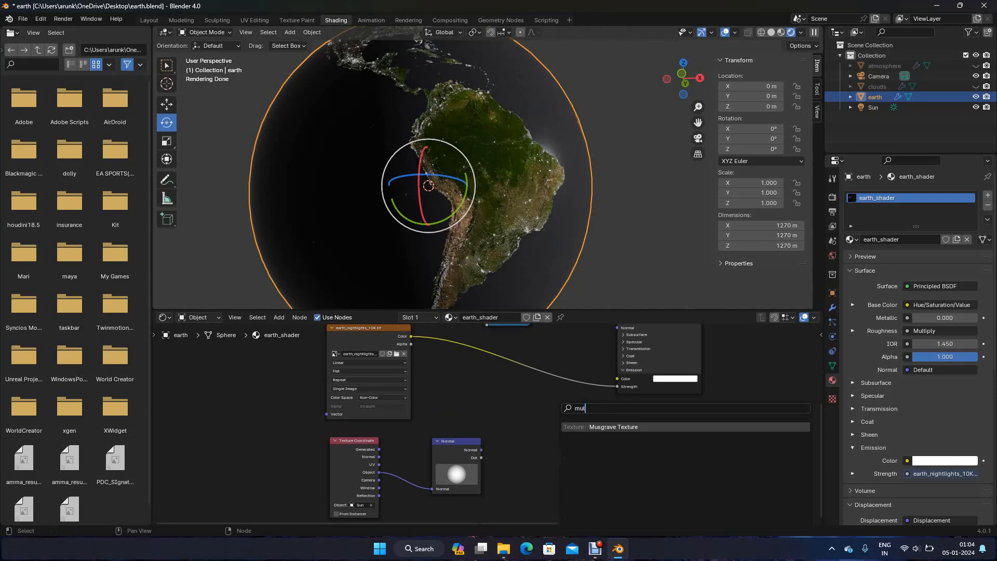
{"action": "key", "text": "BackSpace"}
{"action": "key", "text": "BackSpace"}
{"action": "key", "text": "BackSpace"}
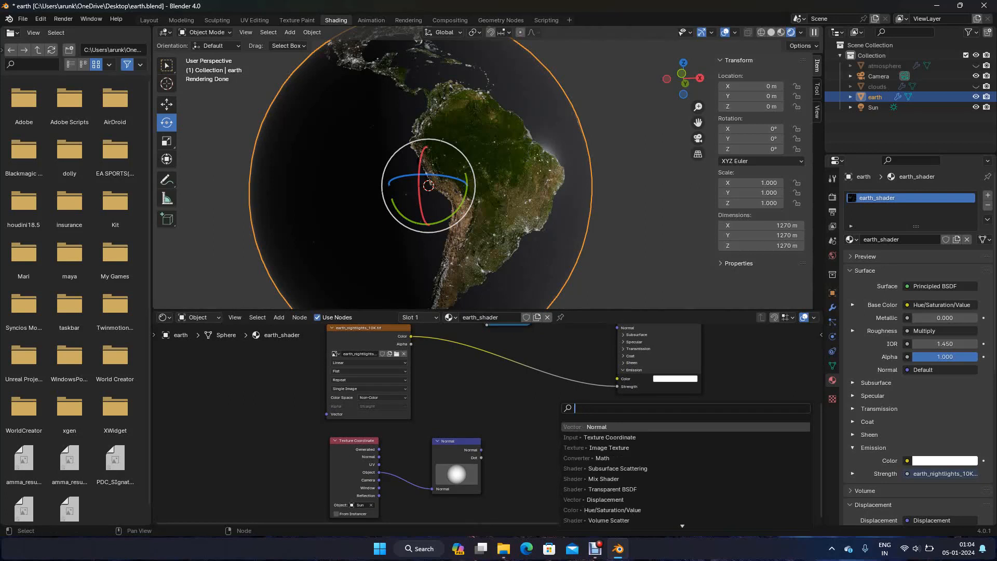
{"action": "type", "text": "add"}
{"action": "key", "text": "Return"}
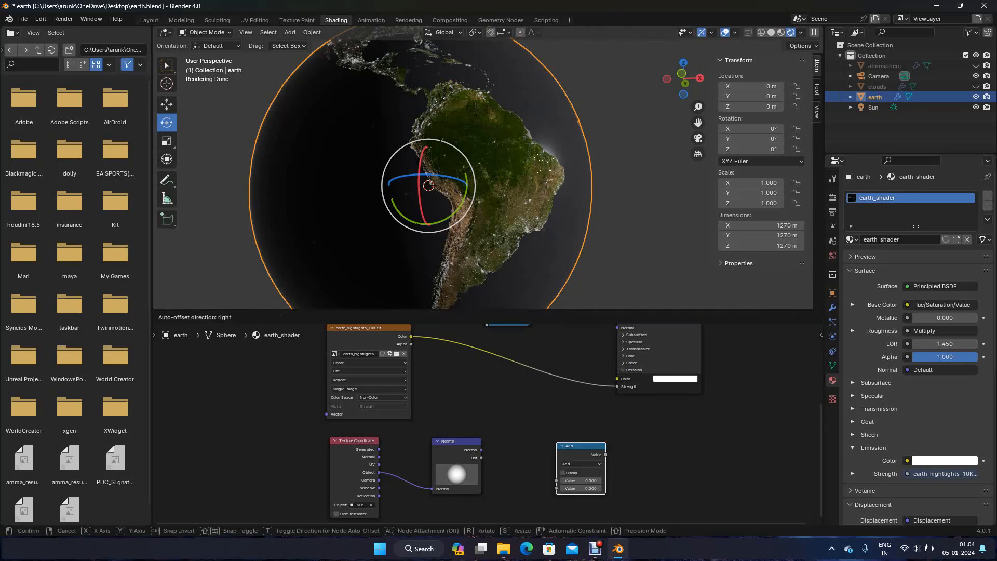
{"action": "left_click", "coordinate": [538, 390]}
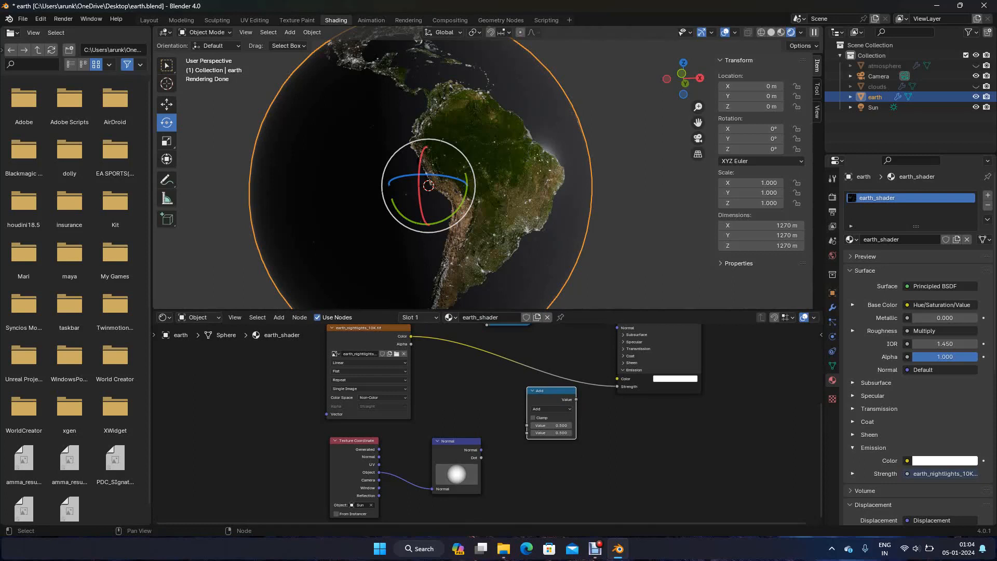
Feed the night lights Color and the Normal node's Dot into the Add node's two values, and its result into Emission Strength
{"action": "left_click_drag", "start_coordinate": [482, 458], "coordinate": [526, 425]}
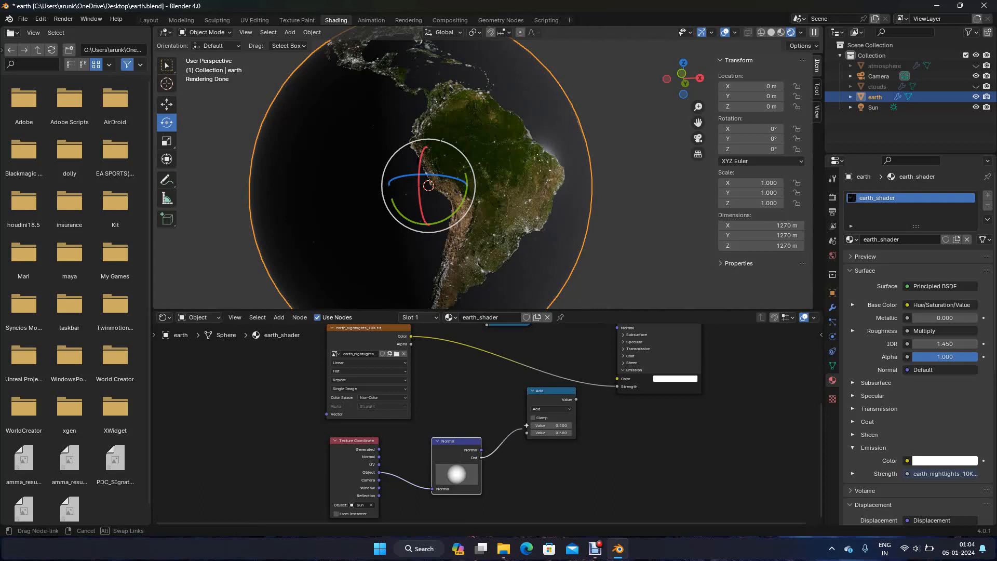
{"action": "left_click_drag", "start_coordinate": [526, 426], "coordinate": [526, 432]}
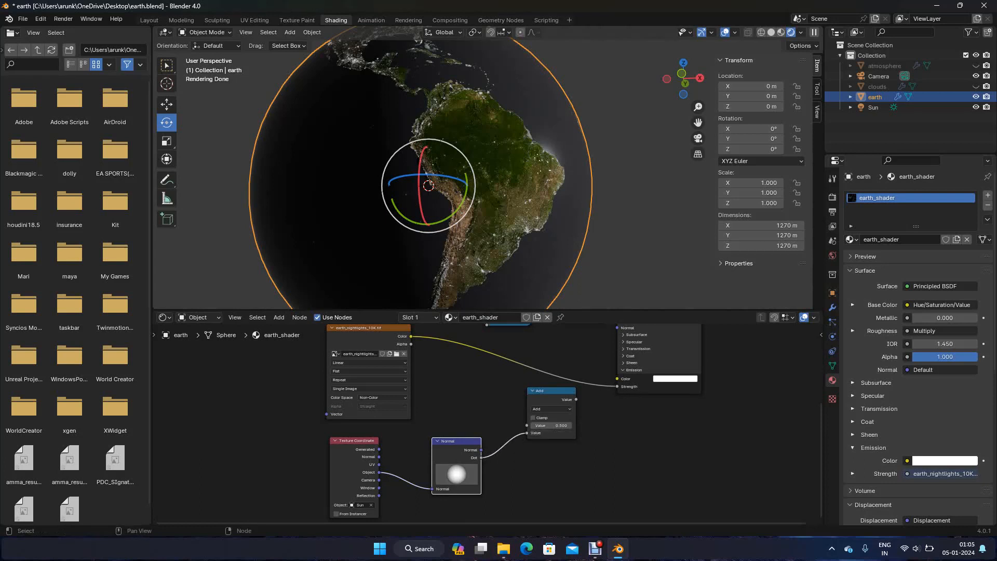
{"action": "left_click_drag", "start_coordinate": [411, 336], "coordinate": [526, 425]}
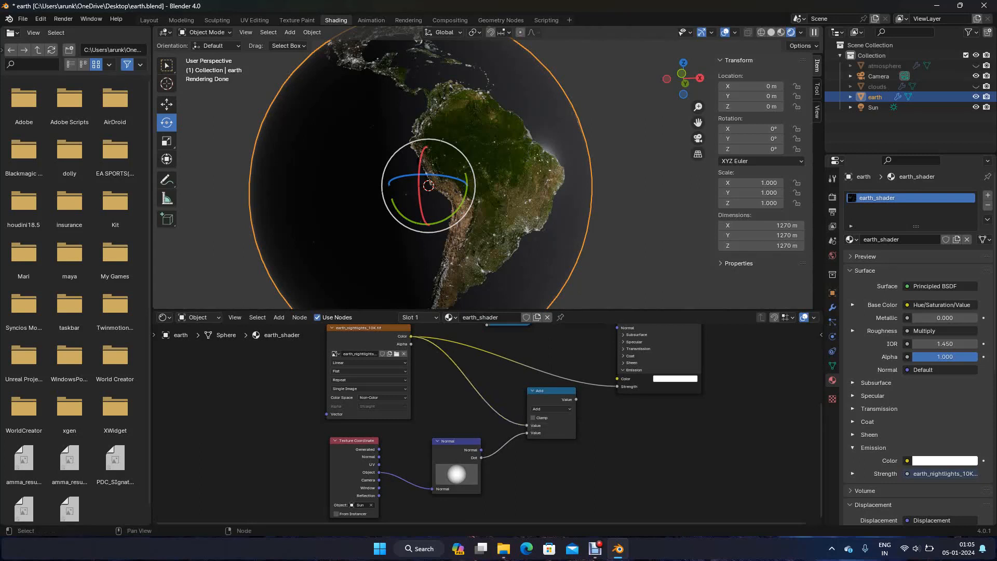
{"action": "left_click_drag", "start_coordinate": [576, 399], "coordinate": [617, 387]}
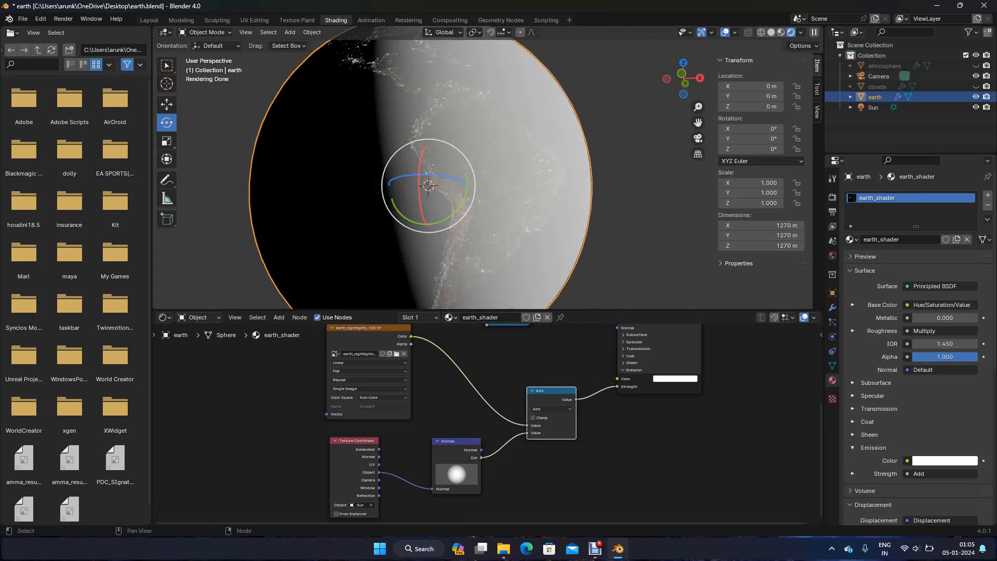
Make room between the Normal and Add nodes and insert a Map Range node on the Dot link
{"action": "mouse_move", "coordinate": [554, 391]}
{"action": "left_mouse_down"}
{"action": "mouse_move", "coordinate": [592, 391]}
{"action": "mouse_move", "coordinate": [571, 398]}
{"action": "left_mouse_up"}
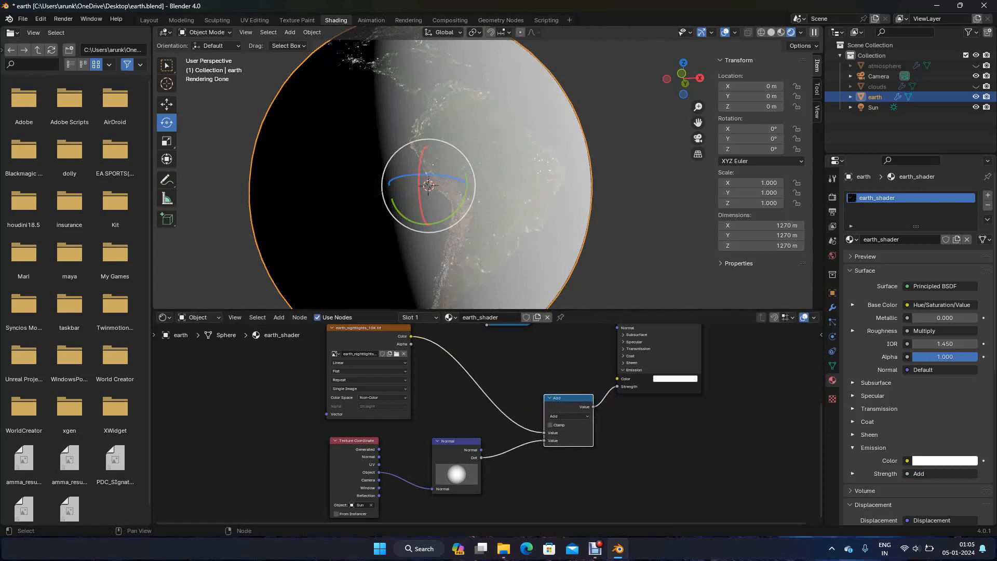
{"action": "key", "text": "shift+a"}
{"action": "mouse_move", "coordinate": [488, 474]}
{"action": "type", "text": "map ra"}
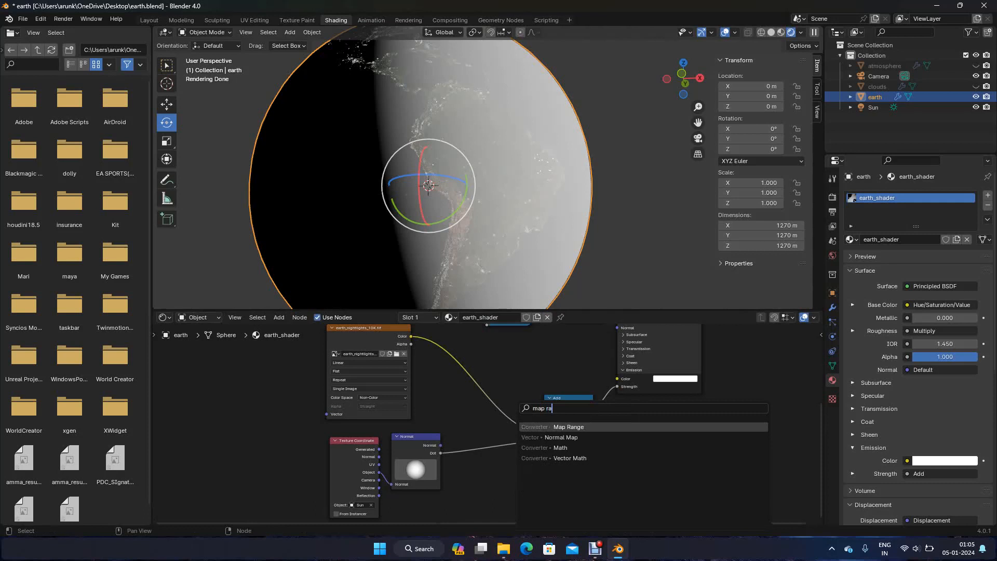
{"action": "left_click", "coordinate": [566, 447]}
{"action": "left_click", "coordinate": [469, 427]}
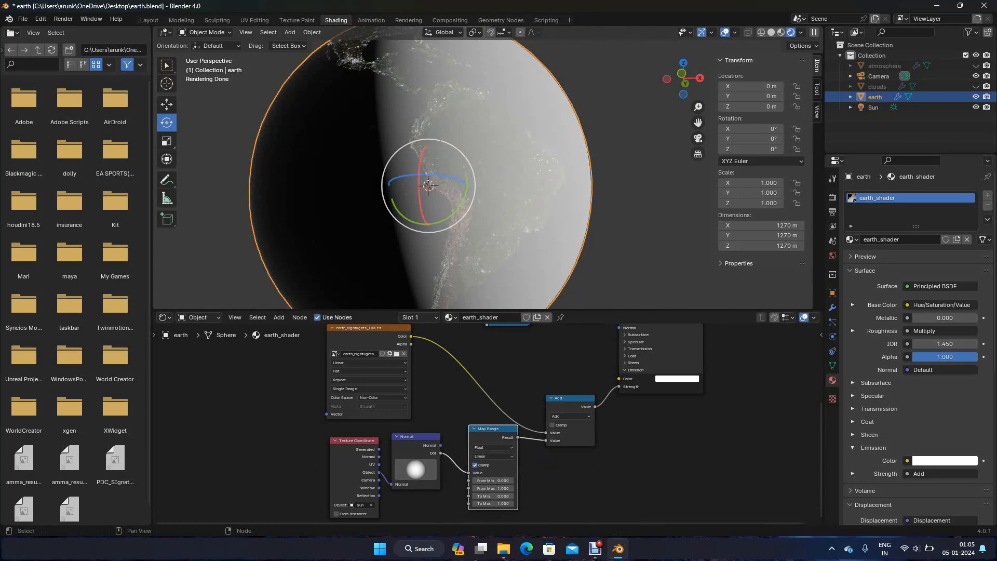
Set the new Map Range node's From Min to -0.07, From Max to -0.2 and To Max to 2
{"action": "double_click", "coordinate": [489, 481]}
{"action": "type", "text": "-.07"}
{"action": "key", "text": "Tab"}
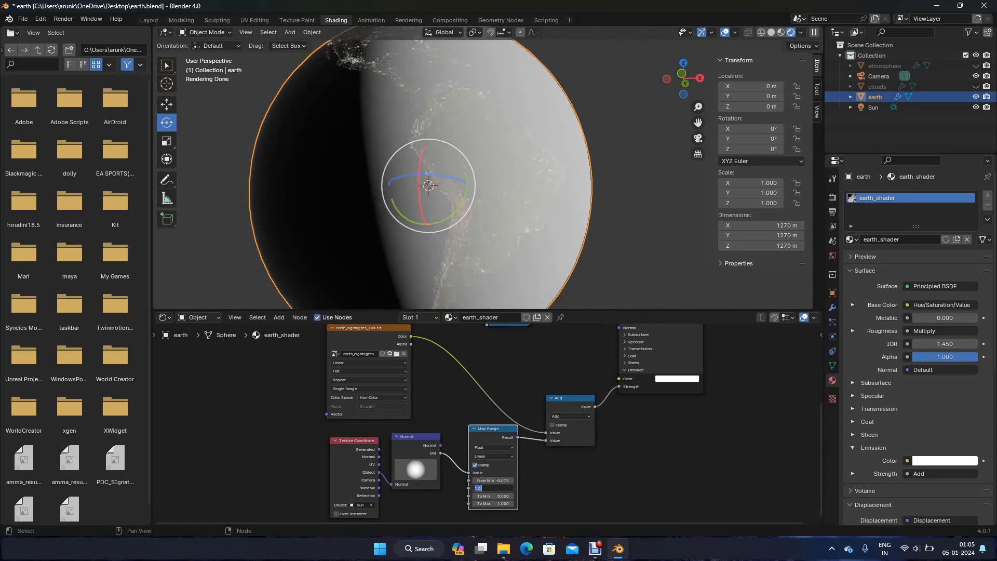
{"action": "type", "text": "-0.2"}
{"action": "key", "text": "Return"}
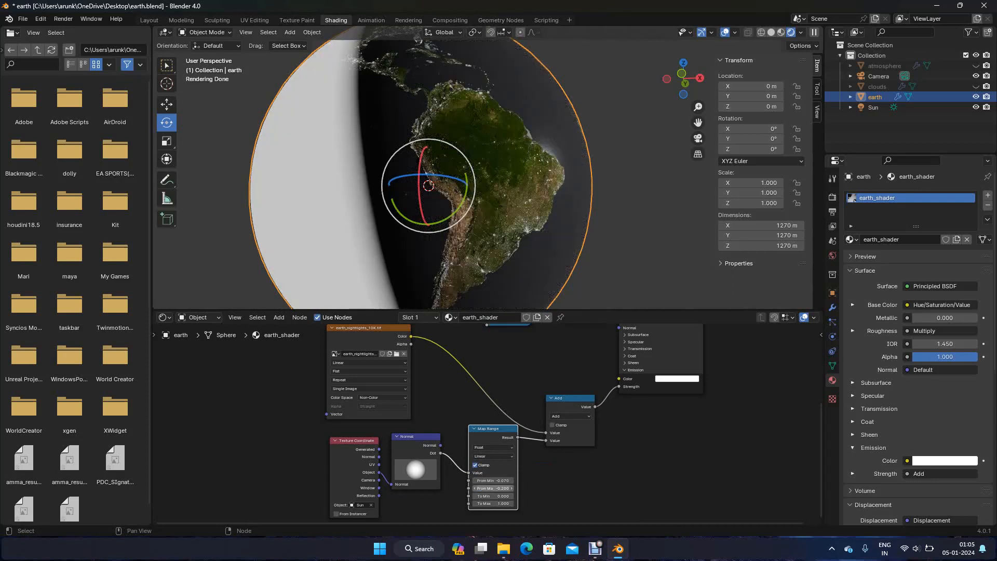
{"action": "left_click", "coordinate": [492, 503]}
{"action": "type", "text": "2"}
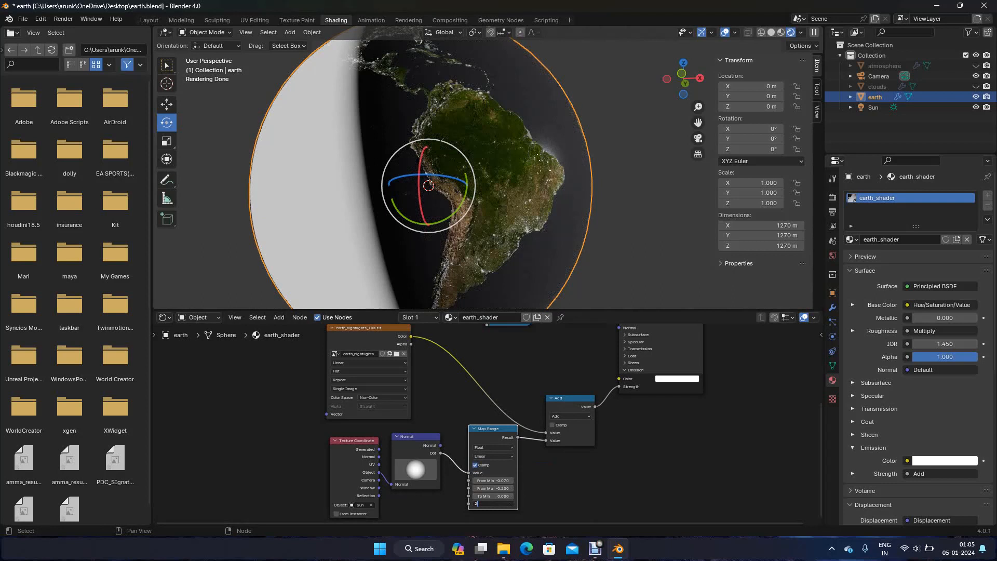
{"action": "key", "text": "Return"}
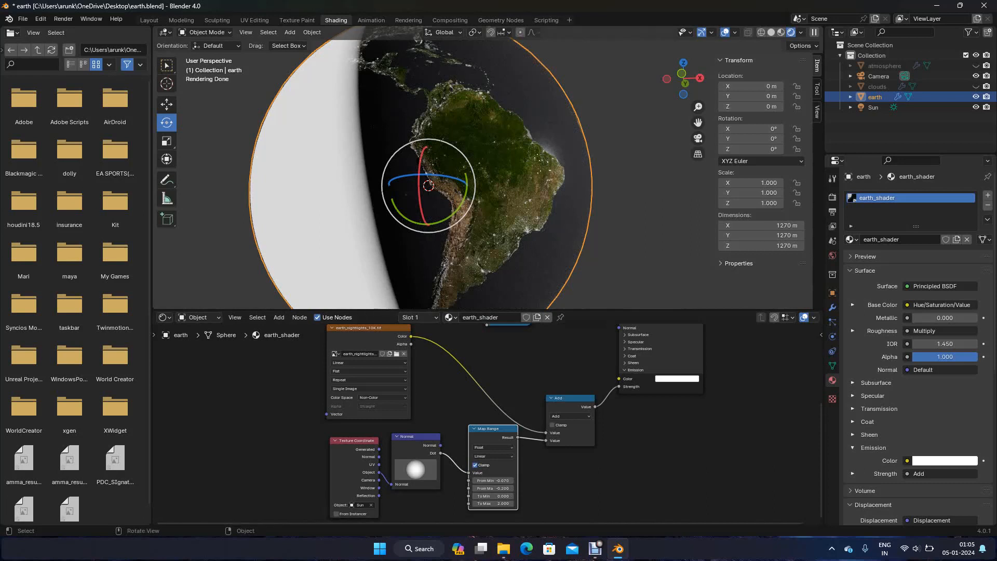
Add a Blackbody node above the Add node in the earth_shader node tree
{"action": "mouse_move", "coordinate": [467, 172]}
{"action": "middle_mouse_down"}
{"action": "mouse_move", "coordinate": [456, 177]}
{"action": "mouse_move", "coordinate": [466, 173]}
{"action": "middle_mouse_up"}
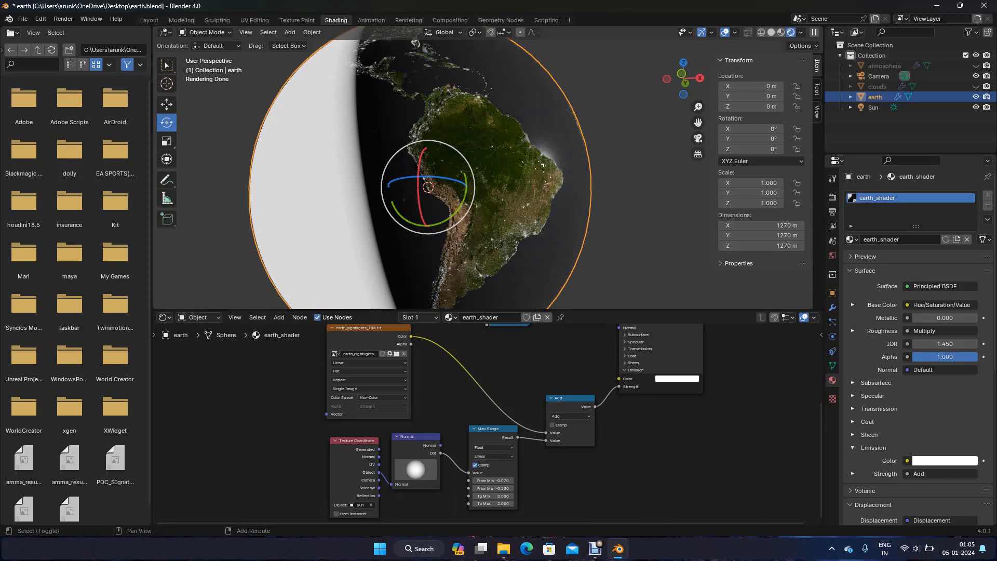
{"action": "key", "text": "shift+a"}
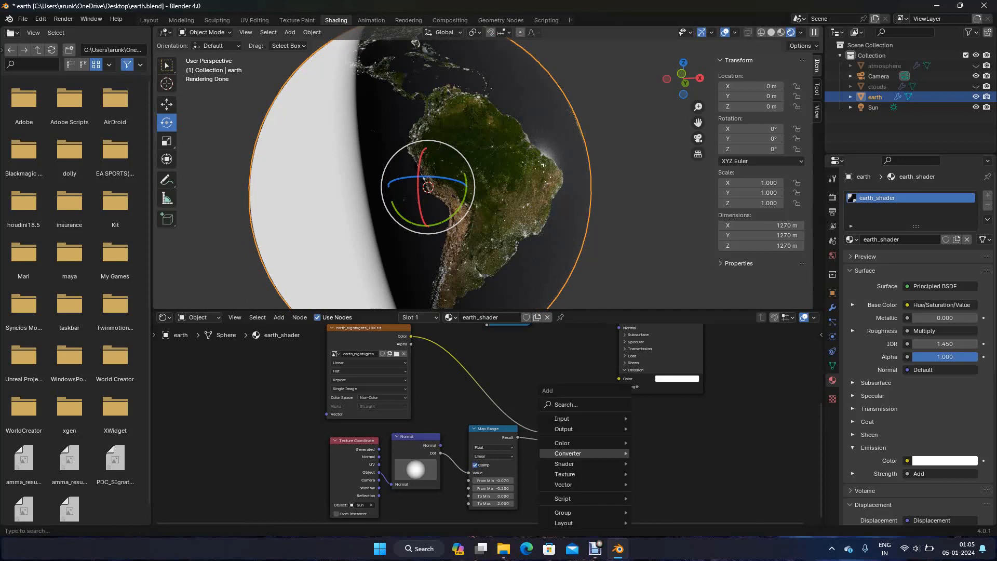
{"action": "type", "text": "bla"}
{"action": "key", "text": "Return"}
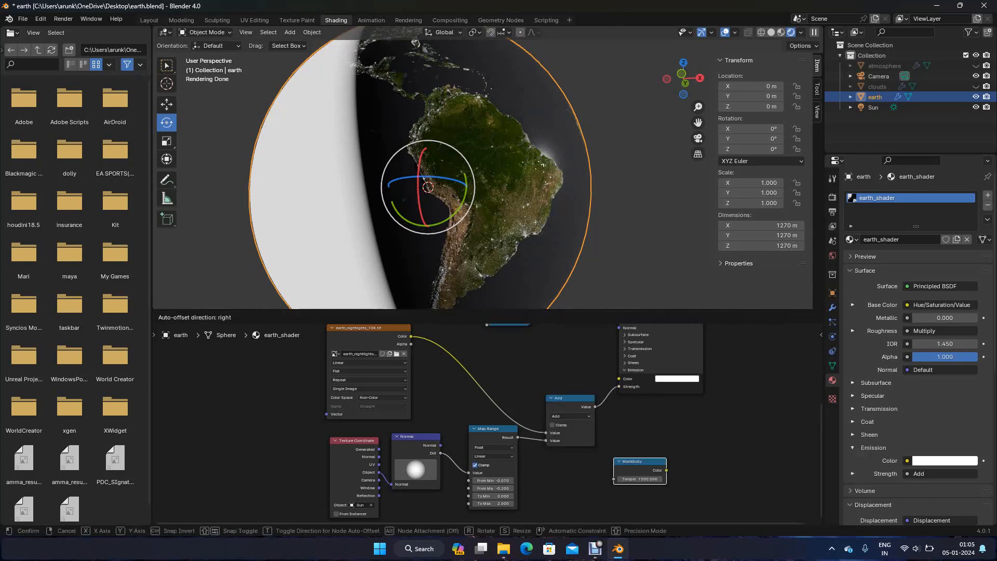
{"action": "left_click", "coordinate": [564, 376]}
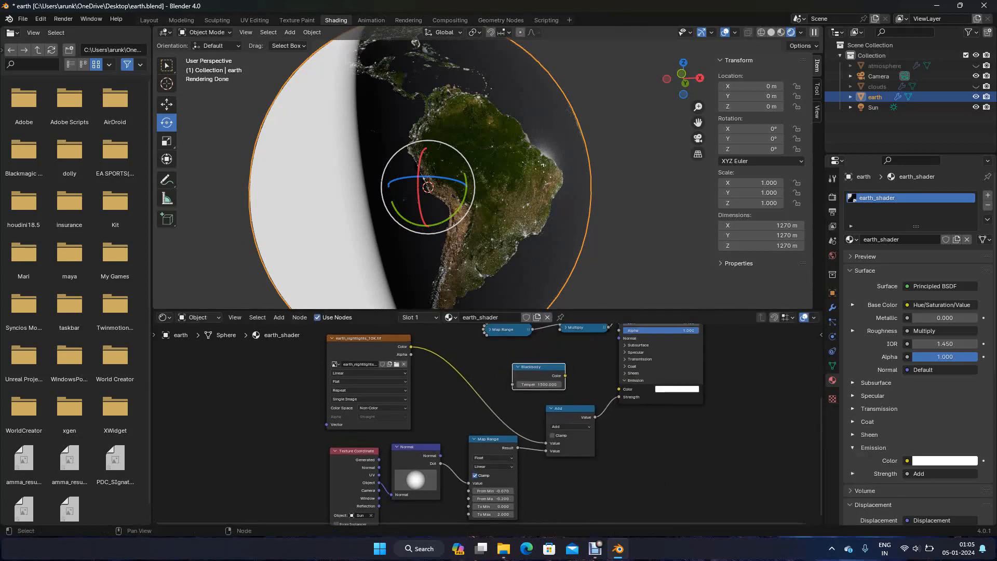
Undo a trial link from Blackbody to Emission Color and set the Add node's operation to Multiply
{"action": "left_click_drag", "start_coordinate": [565, 376], "coordinate": [619, 389]}
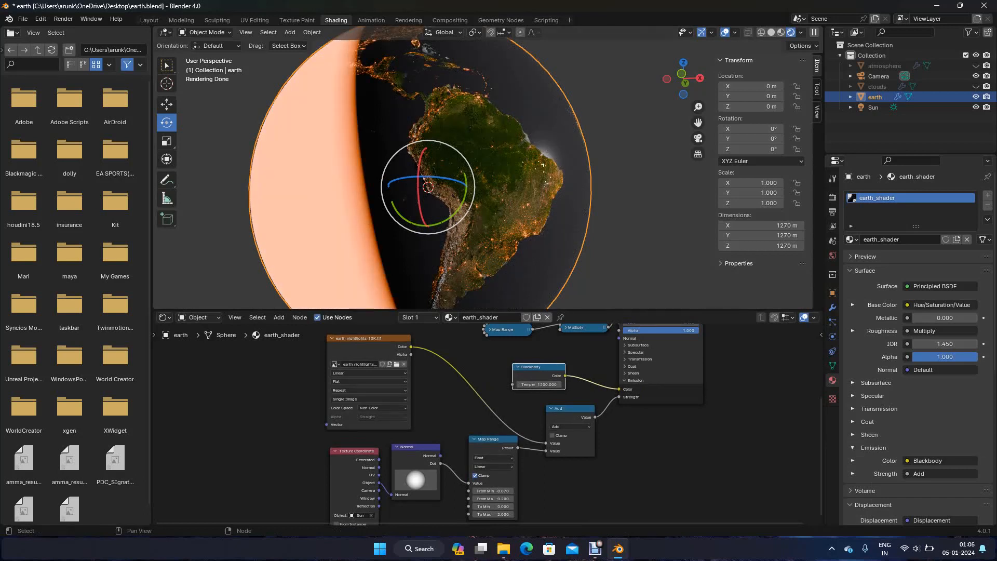
{"action": "key", "text": "ctrl+z"}
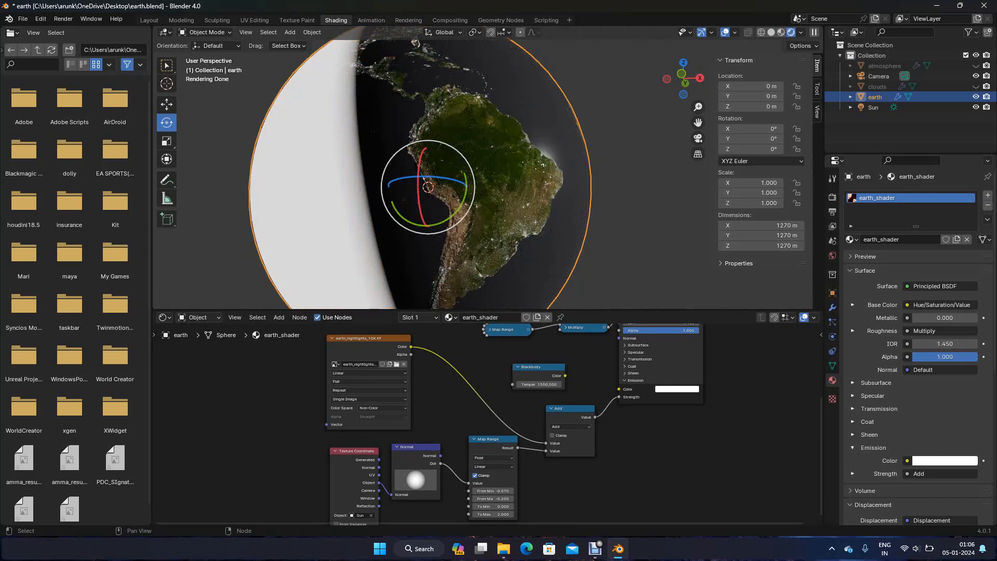
{"action": "left_click", "coordinate": [556, 426]}
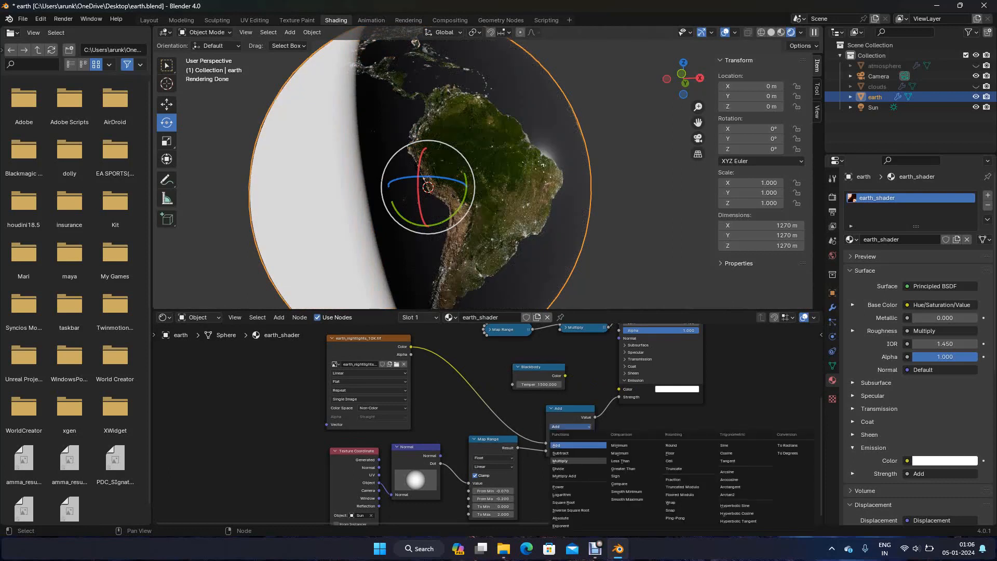
{"action": "left_click", "coordinate": [559, 461]}
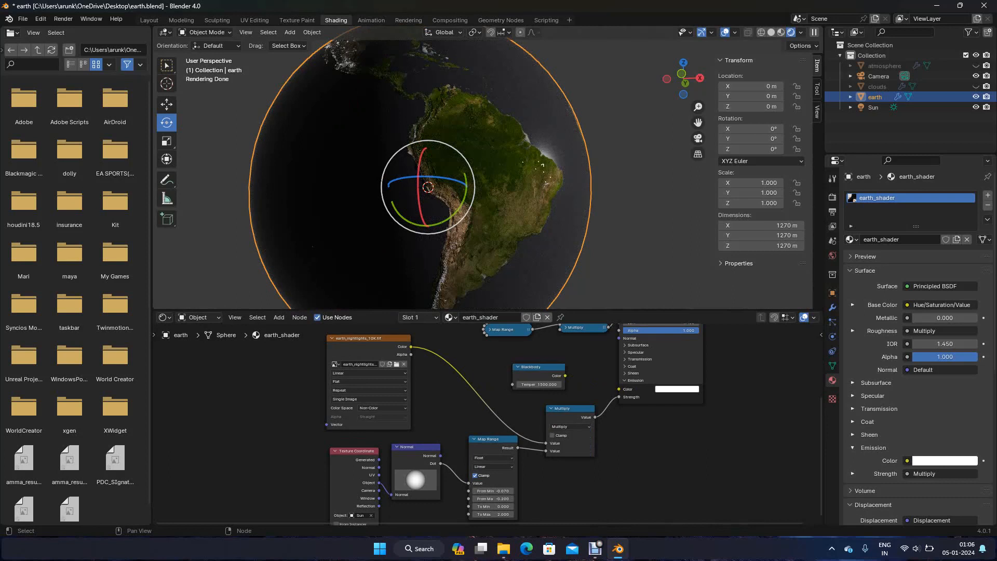
{"action": "scroll", "coordinate": [483, 166], "scroll_direction": "up", "scroll_amount": 3}
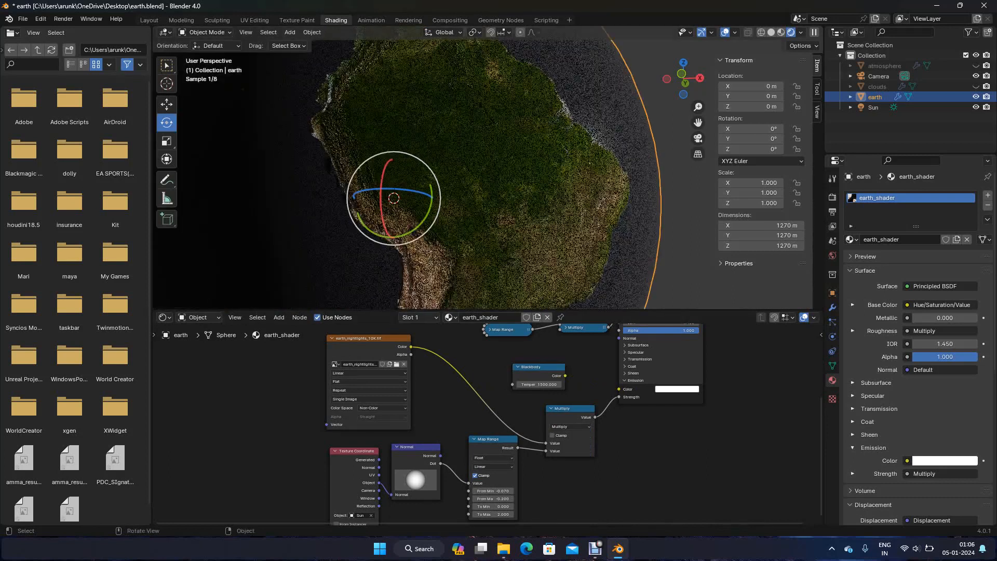
{"action": "scroll", "coordinate": [483, 167], "scroll_direction": "down", "scroll_amount": 3}
{"action": "middle_click_drag", "start_coordinate": [483, 166], "coordinate": [519, 223]}
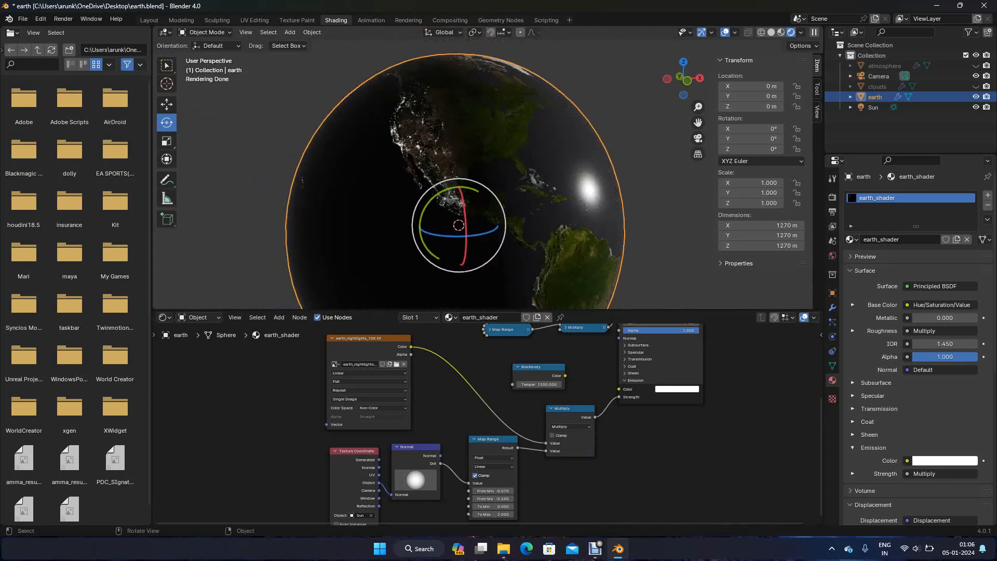
{"action": "middle_click_drag", "start_coordinate": [519, 223], "coordinate": [286, 214]}
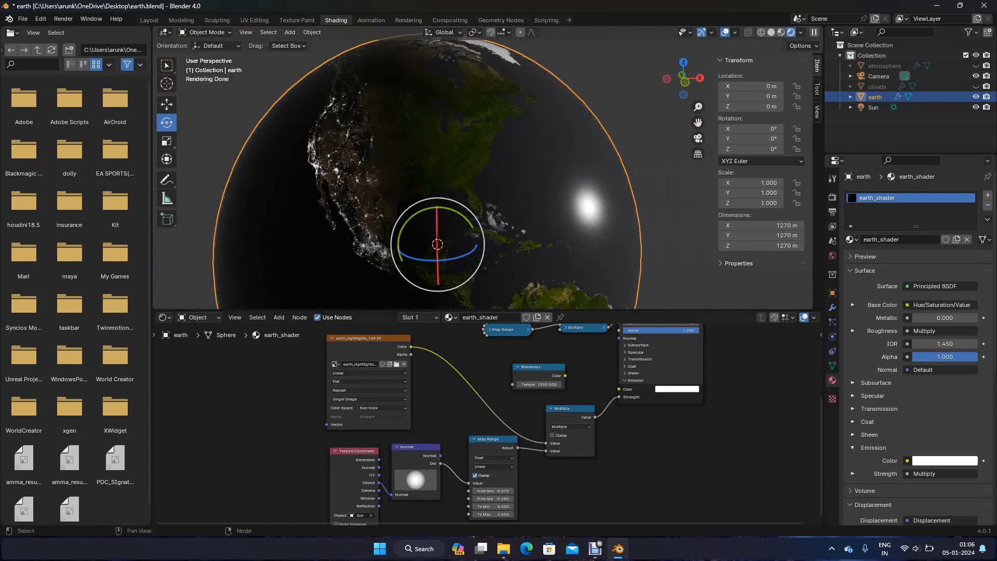
Connect the Blackbody Color to the Principled BSDF's Emission Color and set its temperature to 3500
{"action": "left_click_drag", "start_coordinate": [565, 376], "coordinate": [619, 389]}
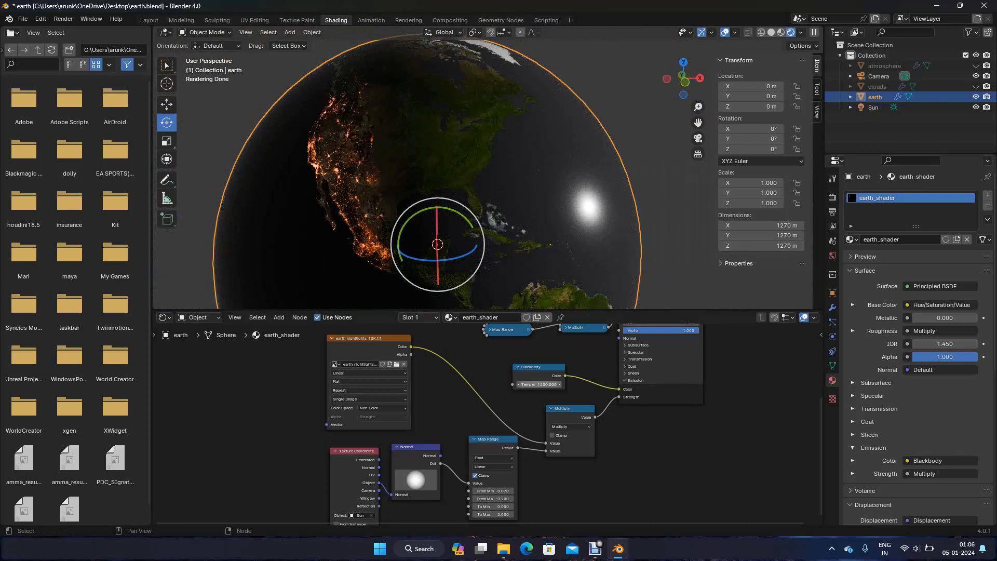
{"action": "double_click", "coordinate": [538, 384]}
{"action": "type", "text": "3500"}
{"action": "key", "text": "Return"}
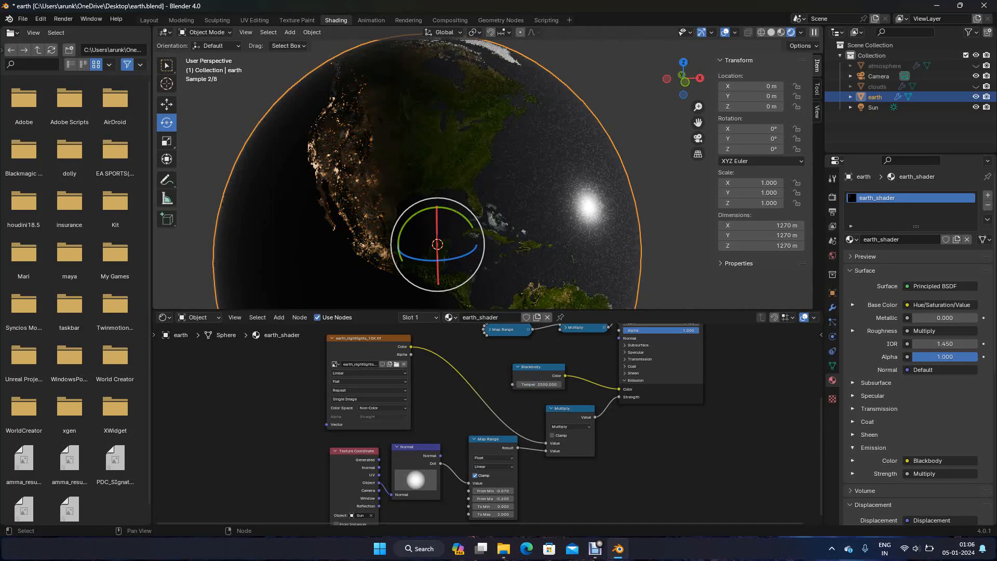
Lower the Blackbody temperature to 3200 while viewing the night lights up close
{"action": "scroll", "coordinate": [483, 175], "scroll_direction": "up", "scroll_amount": 2}
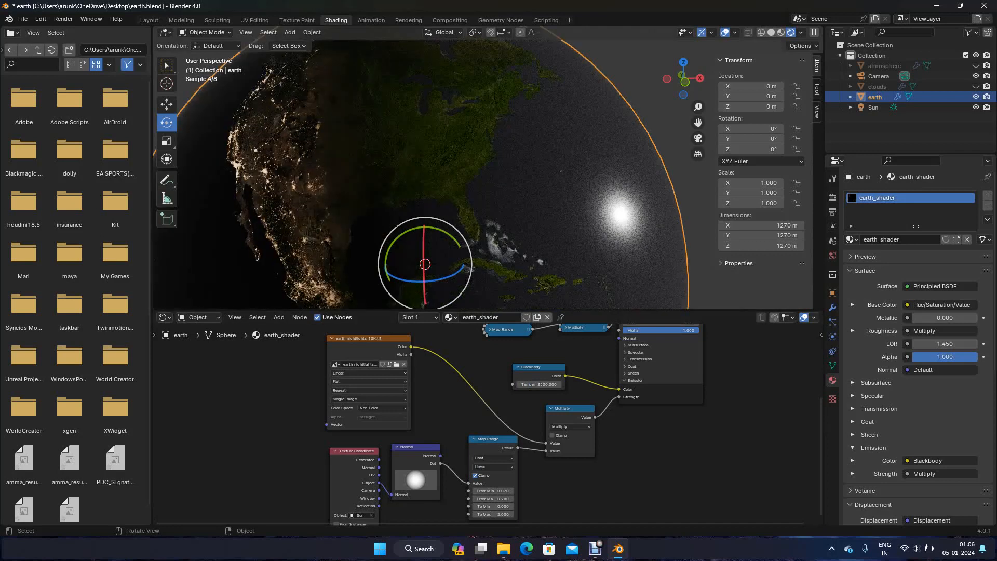
{"action": "scroll", "coordinate": [483, 175], "scroll_direction": "up", "scroll_amount": 2}
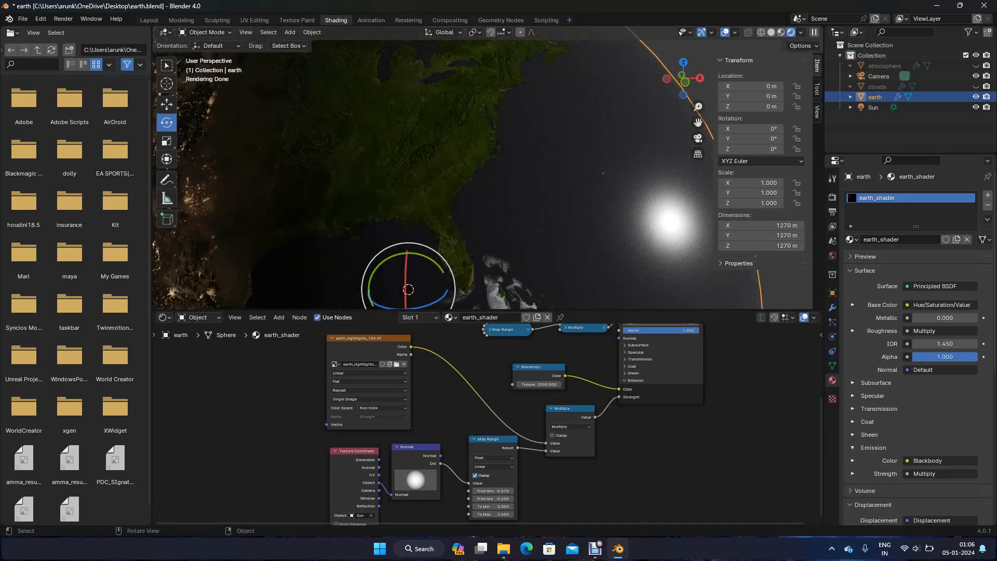
{"action": "middle_click_drag", "start_coordinate": [483, 174], "coordinate": [607, 177], "text": "shift"}
{"action": "left_click", "coordinate": [539, 384]}
{"action": "type", "text": "3200"}
{"action": "key", "text": "Return"}
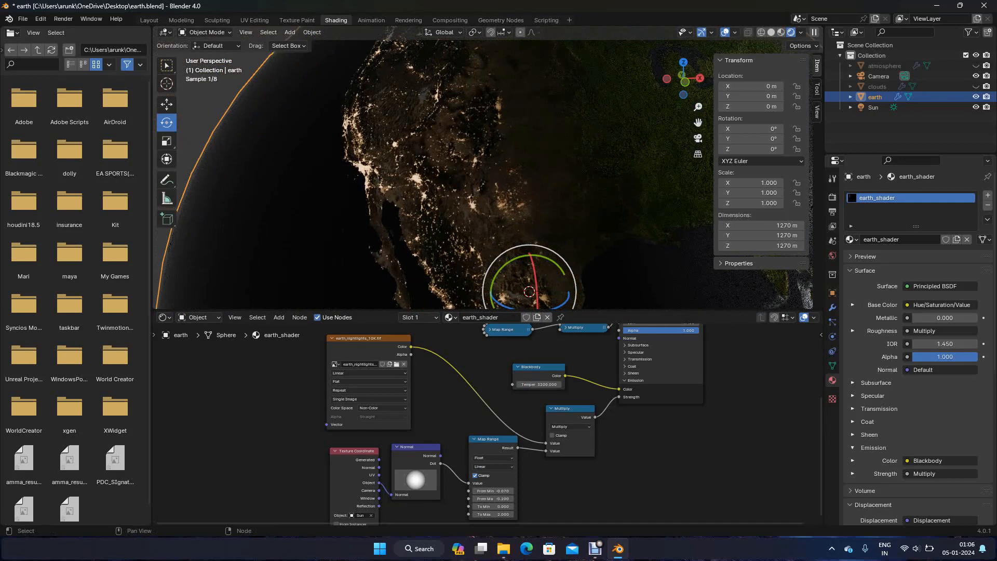
Deselect the earth and save the file
{"action": "scroll", "coordinate": [476, 137], "scroll_direction": "down", "scroll_amount": 1}
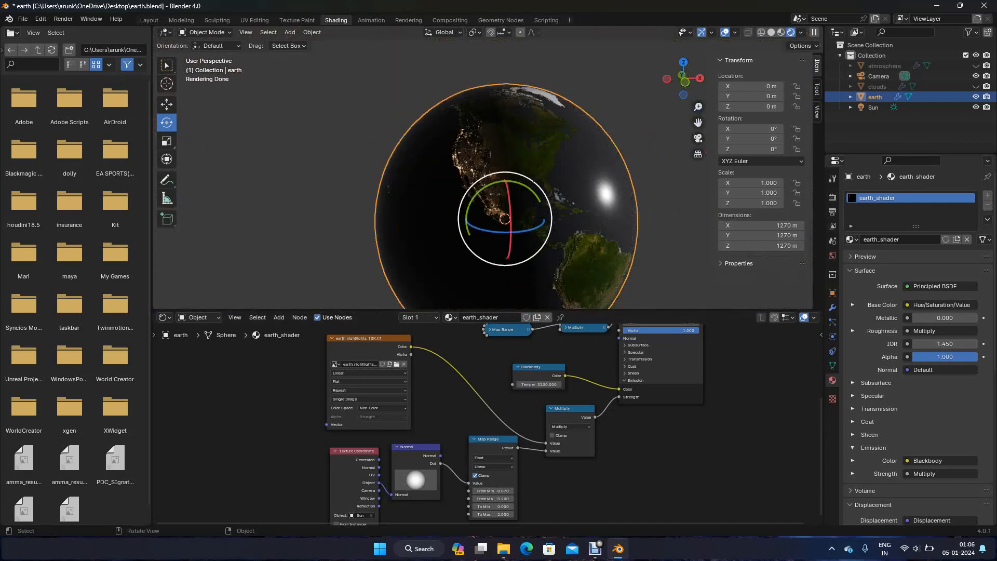
{"action": "left_click", "coordinate": [337, 207]}
{"action": "middle_click_drag", "start_coordinate": [338, 208], "coordinate": [426, 206]}
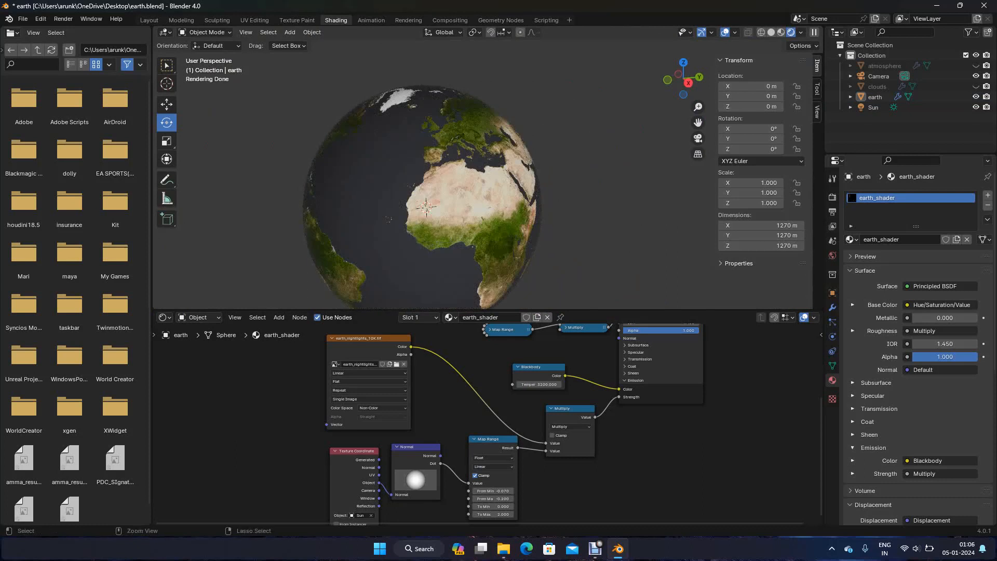
{"action": "key", "text": "ctrl+s"}
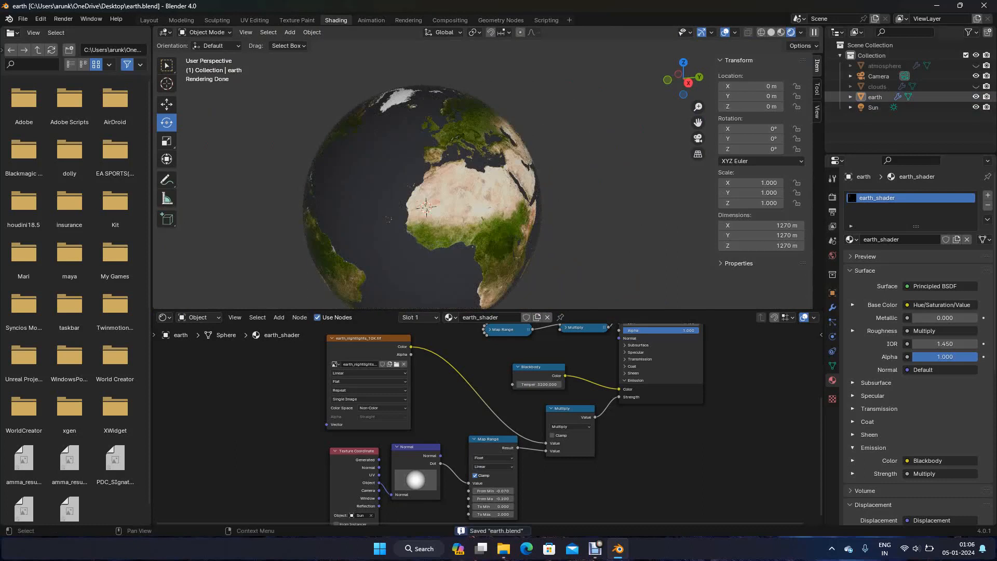
Show the clouds and atmosphere objects in the viewport again
{"action": "left_click", "coordinate": [976, 86]}
{"action": "left_click", "coordinate": [975, 66]}
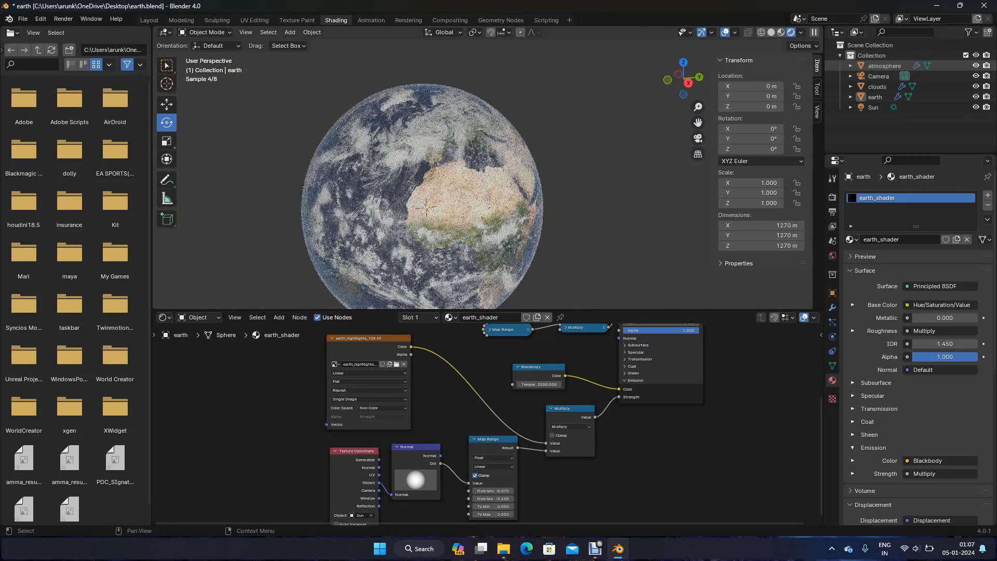
{"action": "middle_click_drag", "start_coordinate": [428, 209], "coordinate": [439, 180], "text": "shift"}
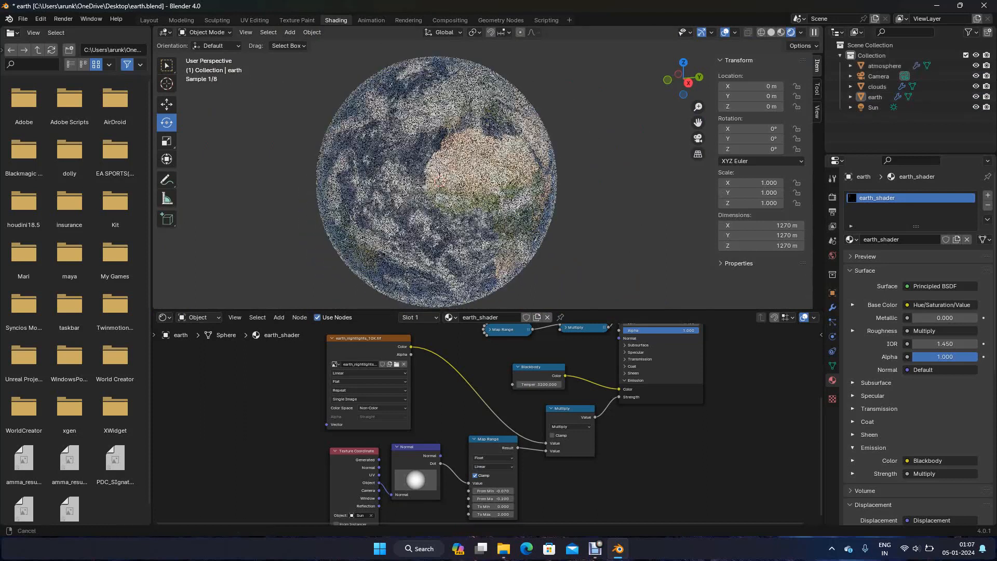
{"action": "scroll", "coordinate": [439, 181], "scroll_direction": "up", "scroll_amount": 3}
{"action": "scroll", "coordinate": [439, 180], "scroll_direction": "down", "scroll_amount": 3}
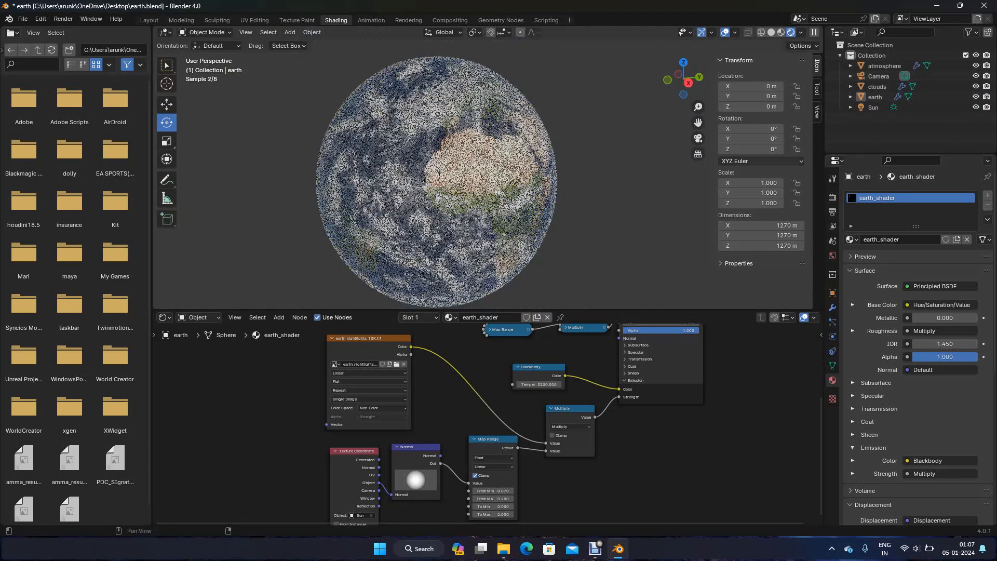
Rotate the Sun around the Z axis to about -332° to put most of the visible globe in darkness, and deselect it
{"action": "left_click", "coordinate": [440, 180]}
{"action": "mouse_move", "coordinate": [441, 193]}
{"action": "left_mouse_down"}
{"action": "mouse_move", "coordinate": [466, 197]}
{"action": "mouse_move", "coordinate": [464, 172]}
{"action": "mouse_move", "coordinate": [456, 193]}
{"action": "left_mouse_up"}
{"action": "left_click", "coordinate": [595, 218]}
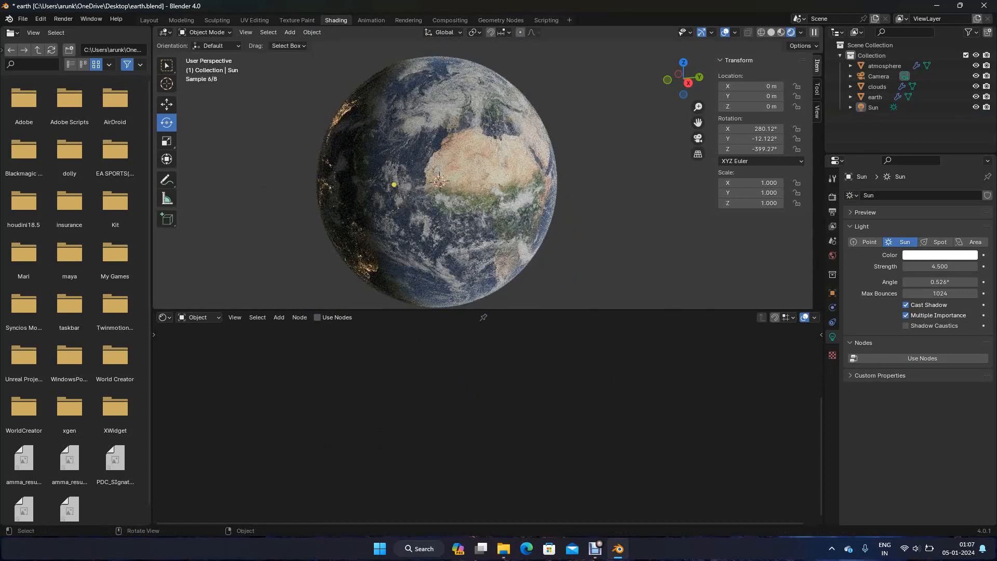
{"action": "left_click", "coordinate": [873, 106]}
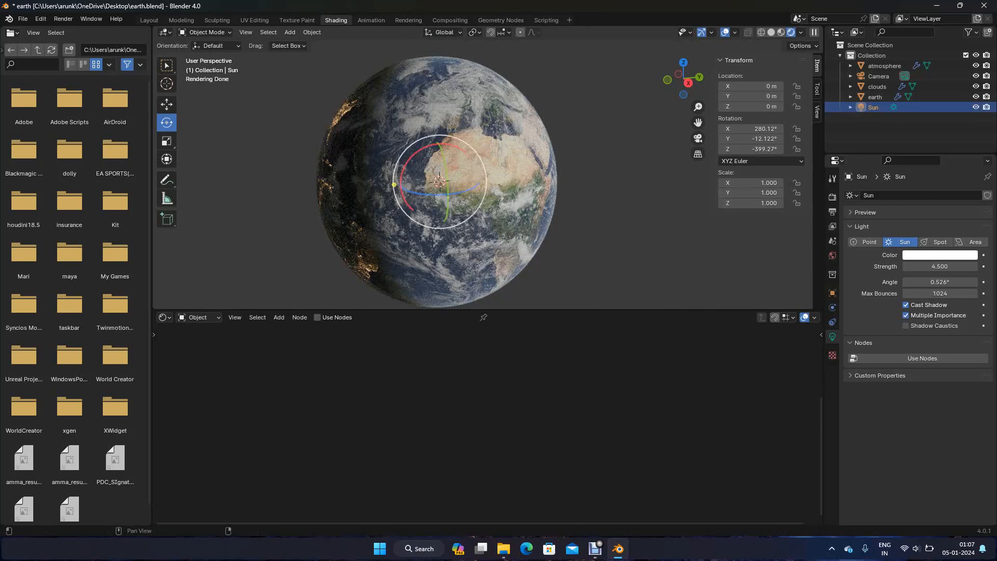
{"action": "left_click_drag", "start_coordinate": [440, 193], "coordinate": [448, 198]}
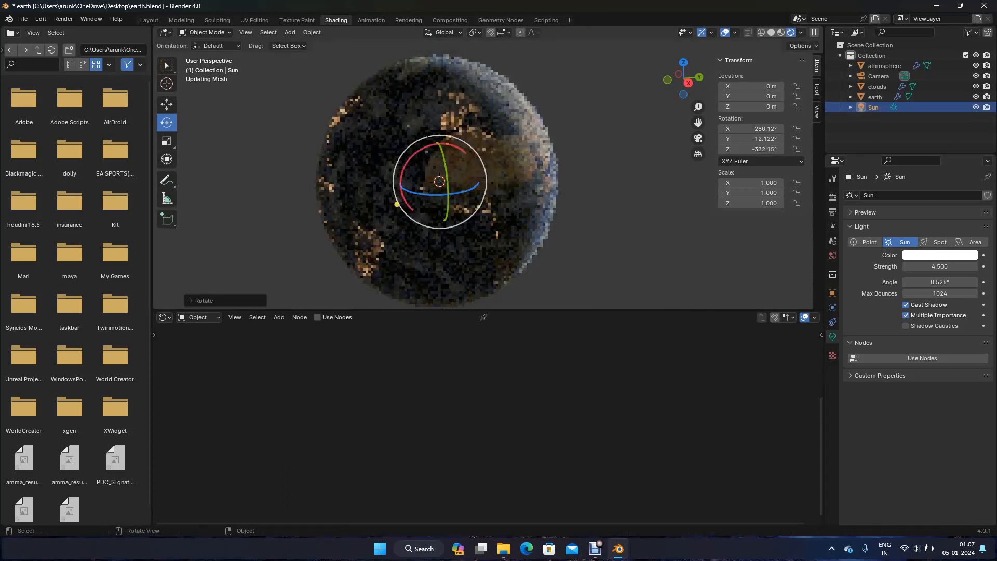
{"action": "left_click", "coordinate": [597, 213]}
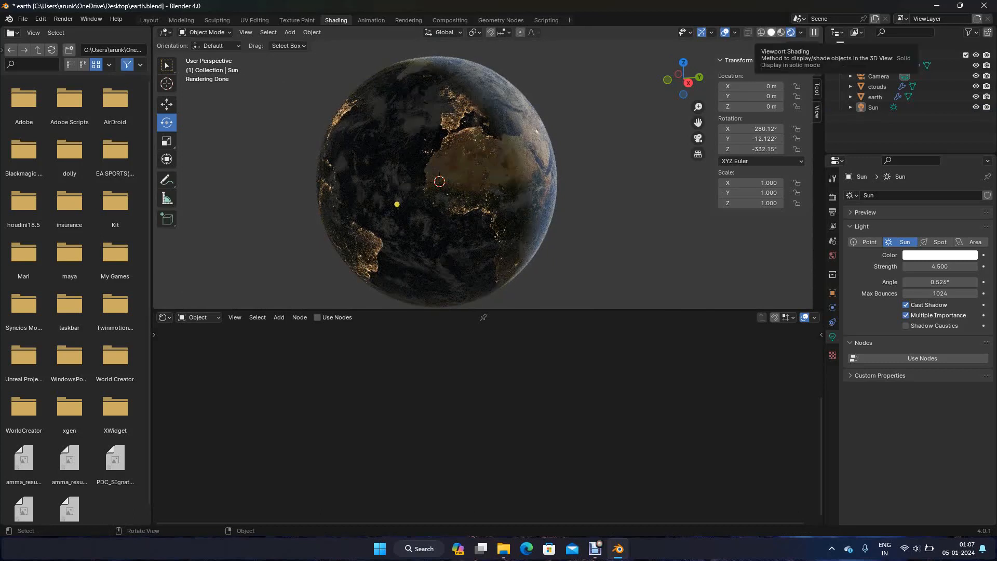
Switch the viewport to Solid shading and save the file
{"action": "left_click", "coordinate": [771, 33]}
{"action": "key", "text": "ctrl+s"}
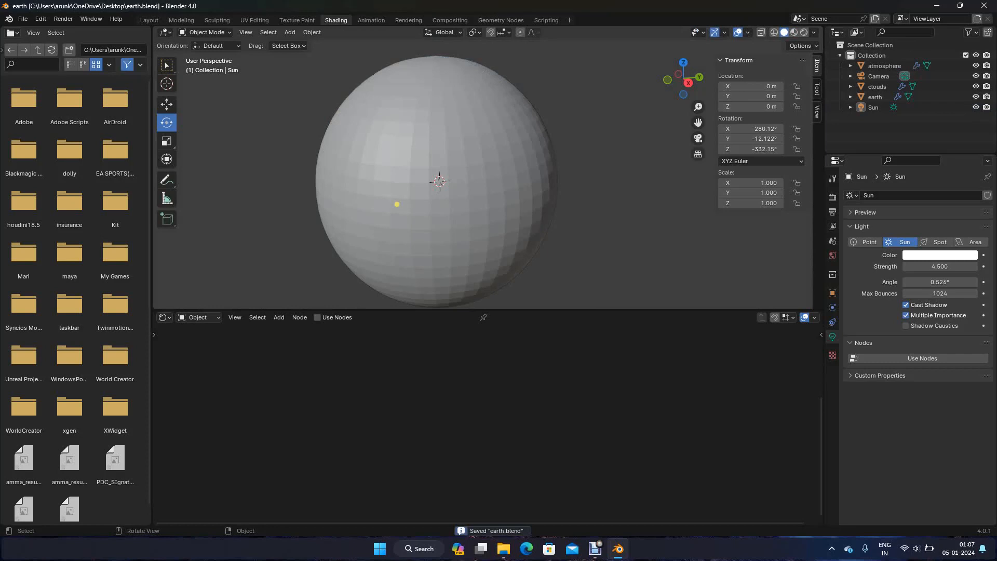
In the Layout workspace, set the output resolution percentage to 100% and save the file
{"action": "left_click", "coordinate": [149, 21]}
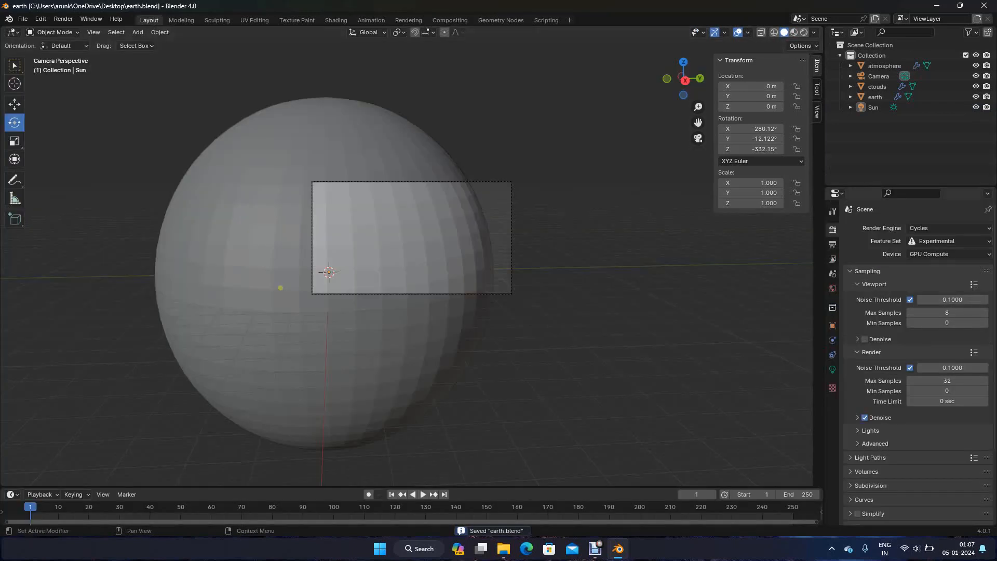
{"action": "left_click", "coordinate": [832, 244]}
{"action": "left_click", "coordinate": [947, 262]}
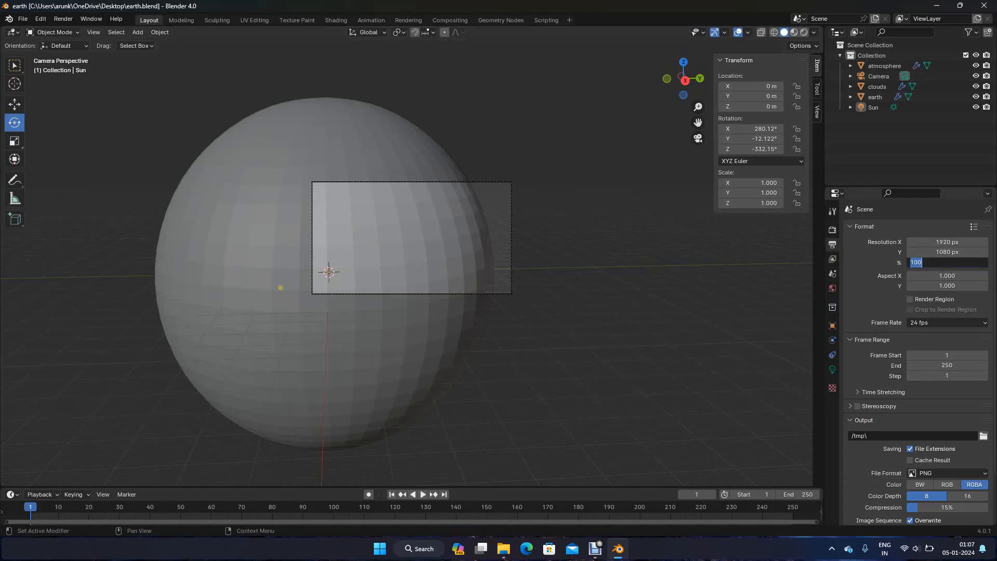
{"action": "type", "text": "5"}
{"action": "type", "text": "100"}
{"action": "key", "text": "Return"}
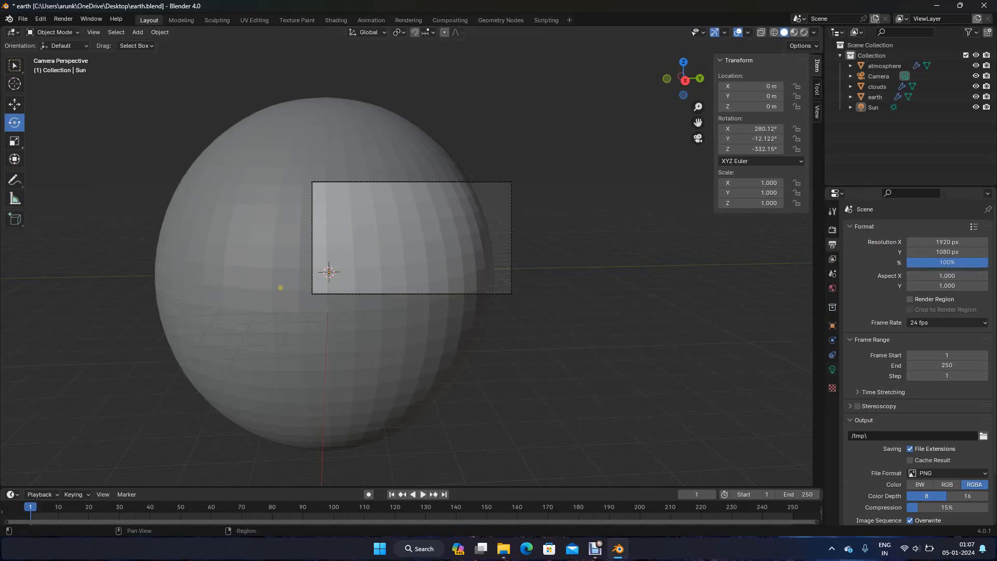
{"action": "key", "text": "ctrl+s"}
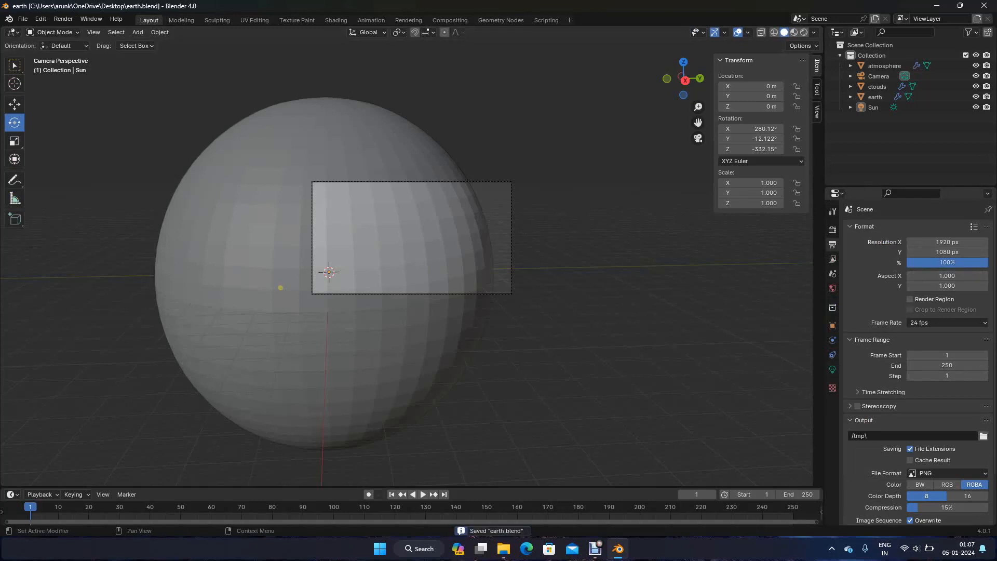
Set the render Tile Size to 256 in the memory performance settings
{"action": "left_click", "coordinate": [832, 229]}
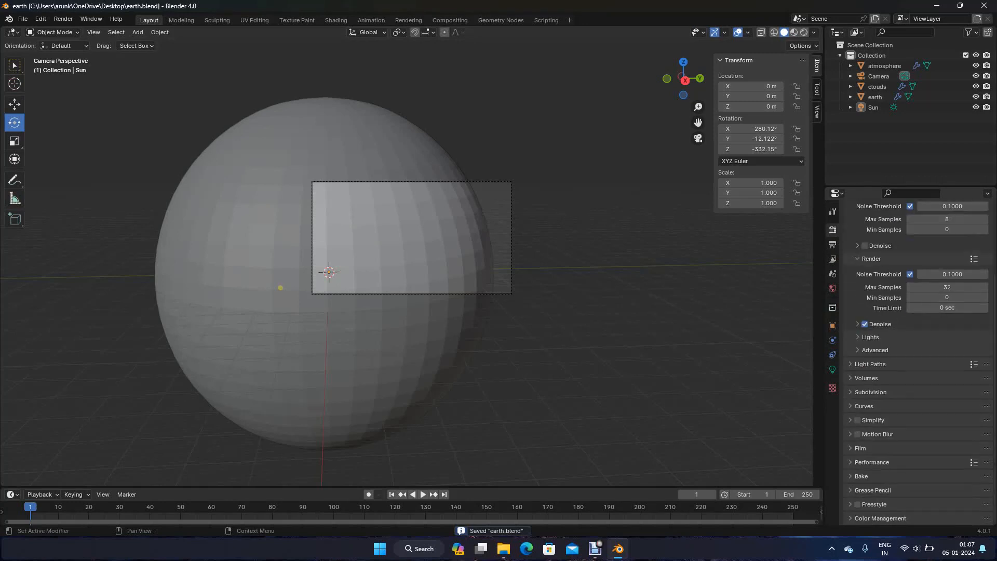
{"action": "left_click", "coordinate": [872, 462]}
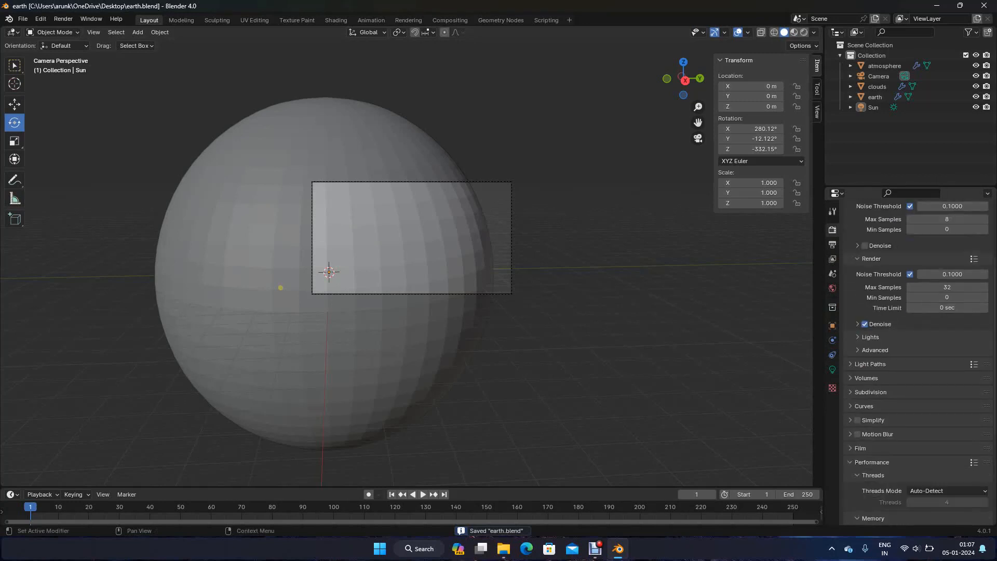
{"action": "scroll", "coordinate": [872, 462], "scroll_direction": "down", "scroll_amount": 8}
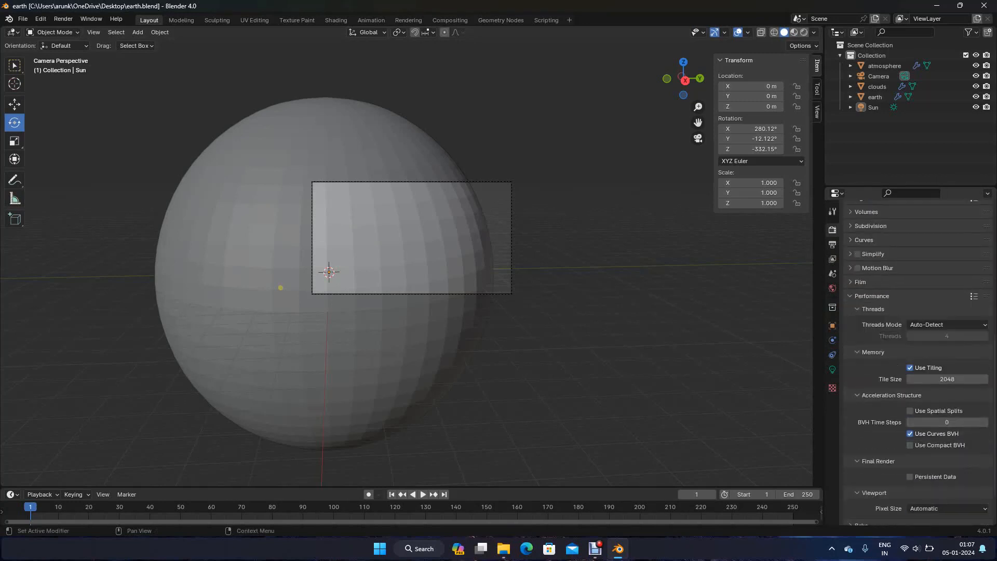
{"action": "left_click", "coordinate": [947, 379]}
{"action": "type", "text": "256"}
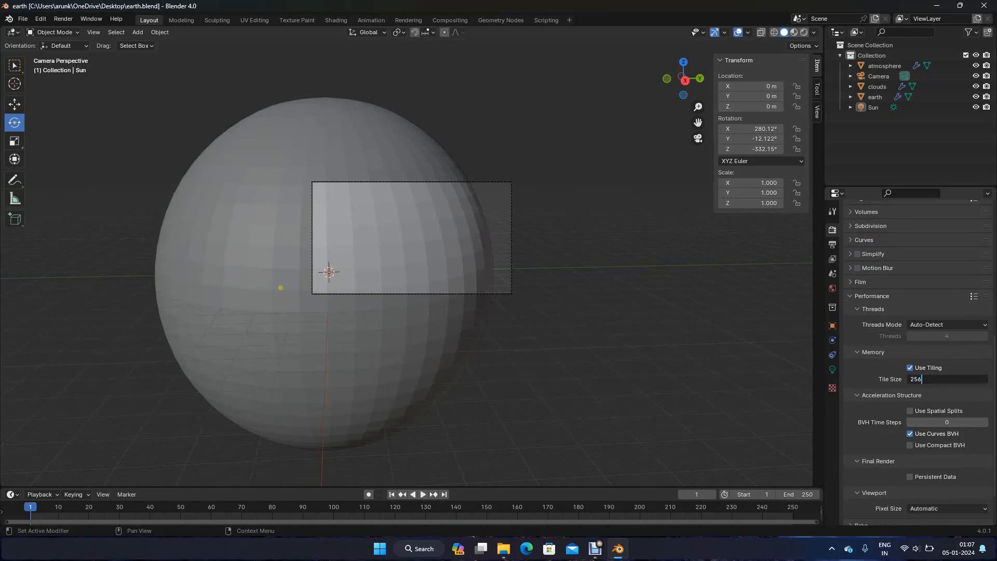
{"action": "key", "text": "Return"}
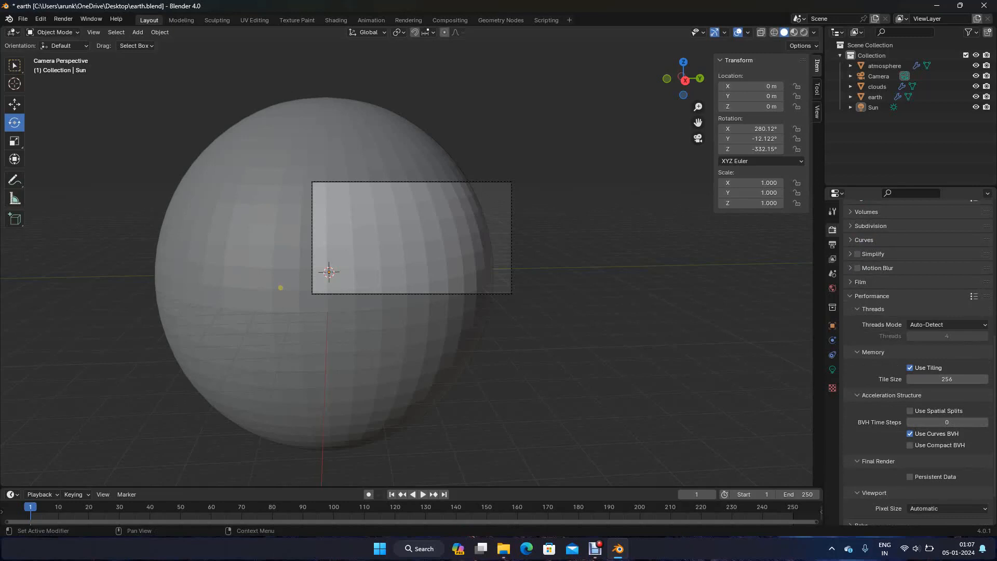
{"action": "scroll", "coordinate": [919, 363], "scroll_direction": "down", "scroll_amount": 1}
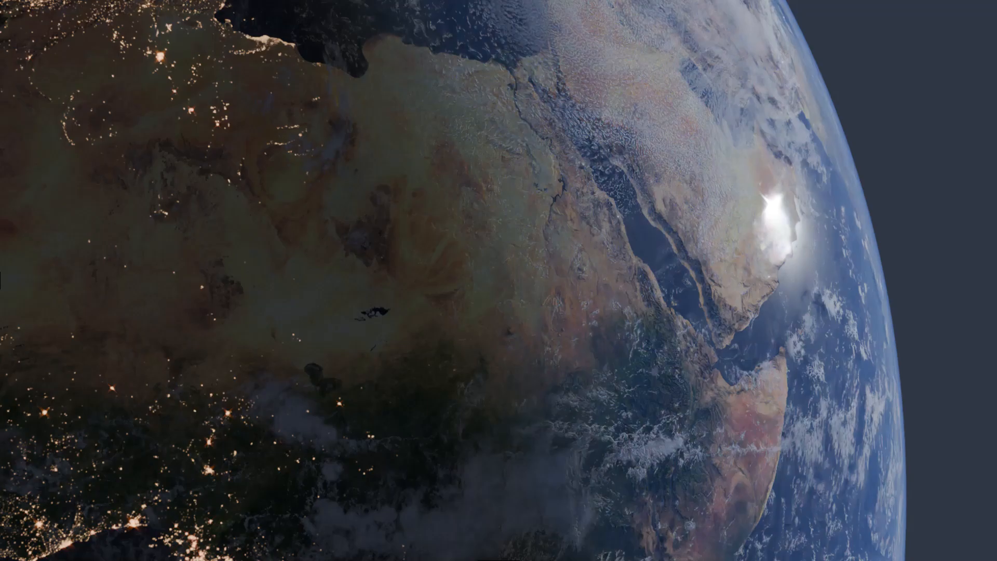